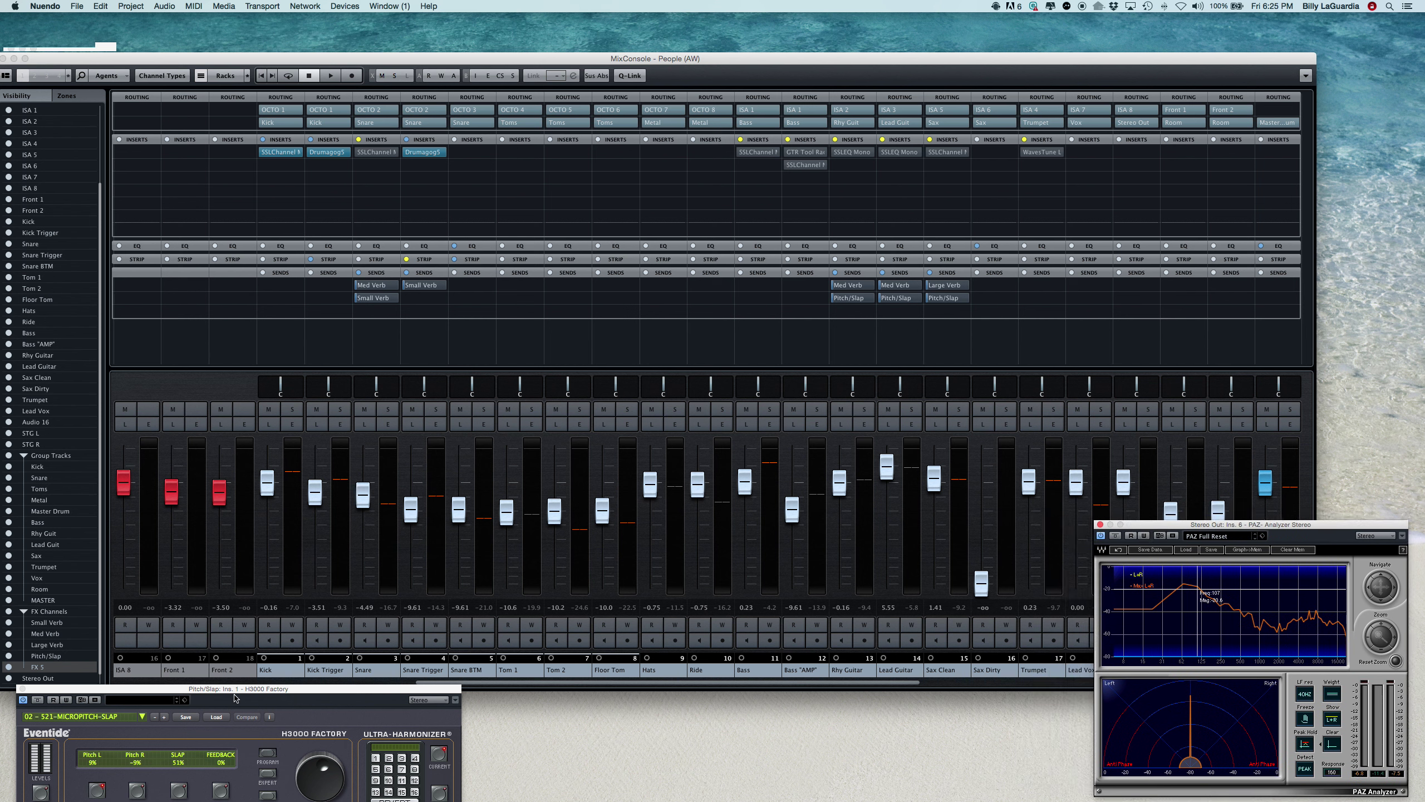
Solo the Kick channel in the mixer and open its SSLChannel insert.
left_click_drag(235, 695, 277, 724)
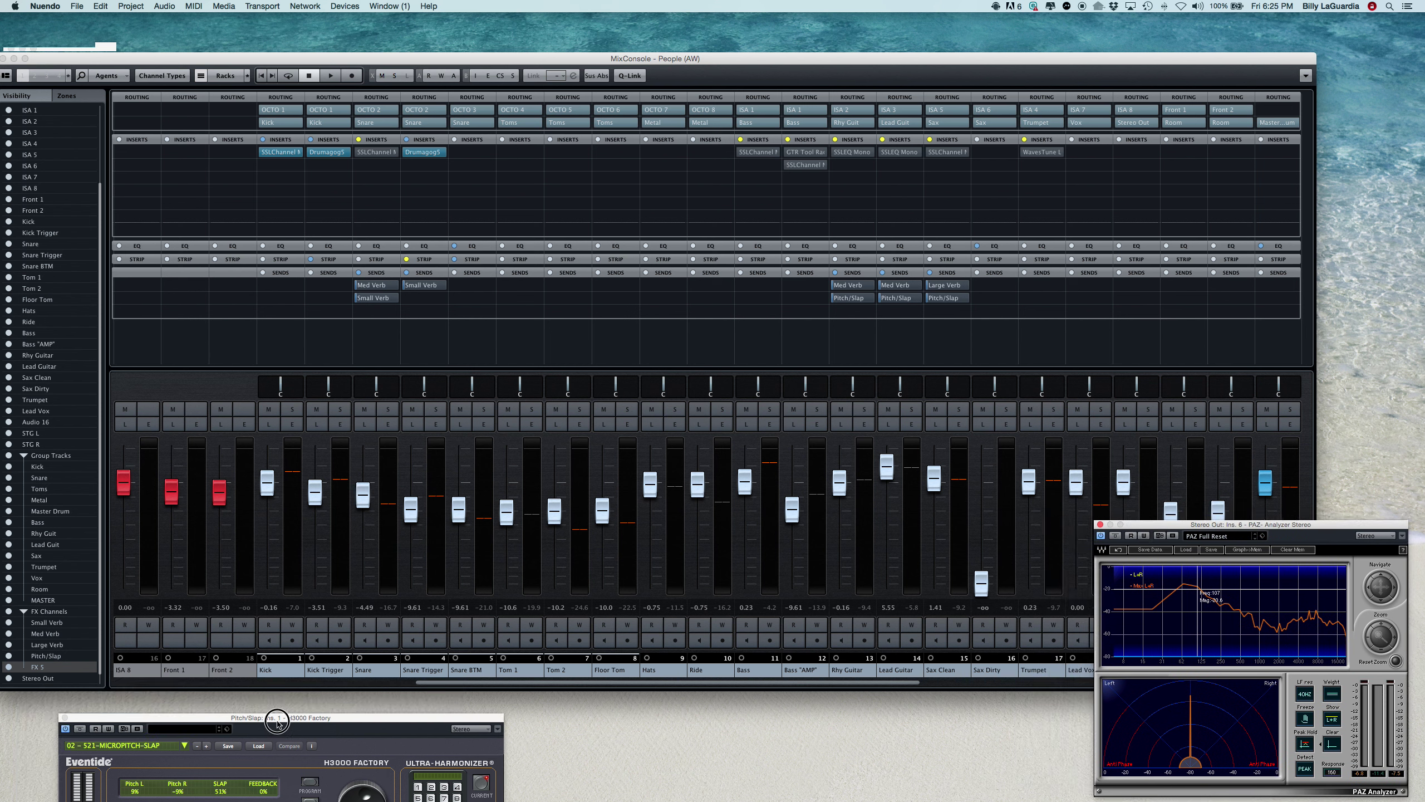
left_click(304, 62)
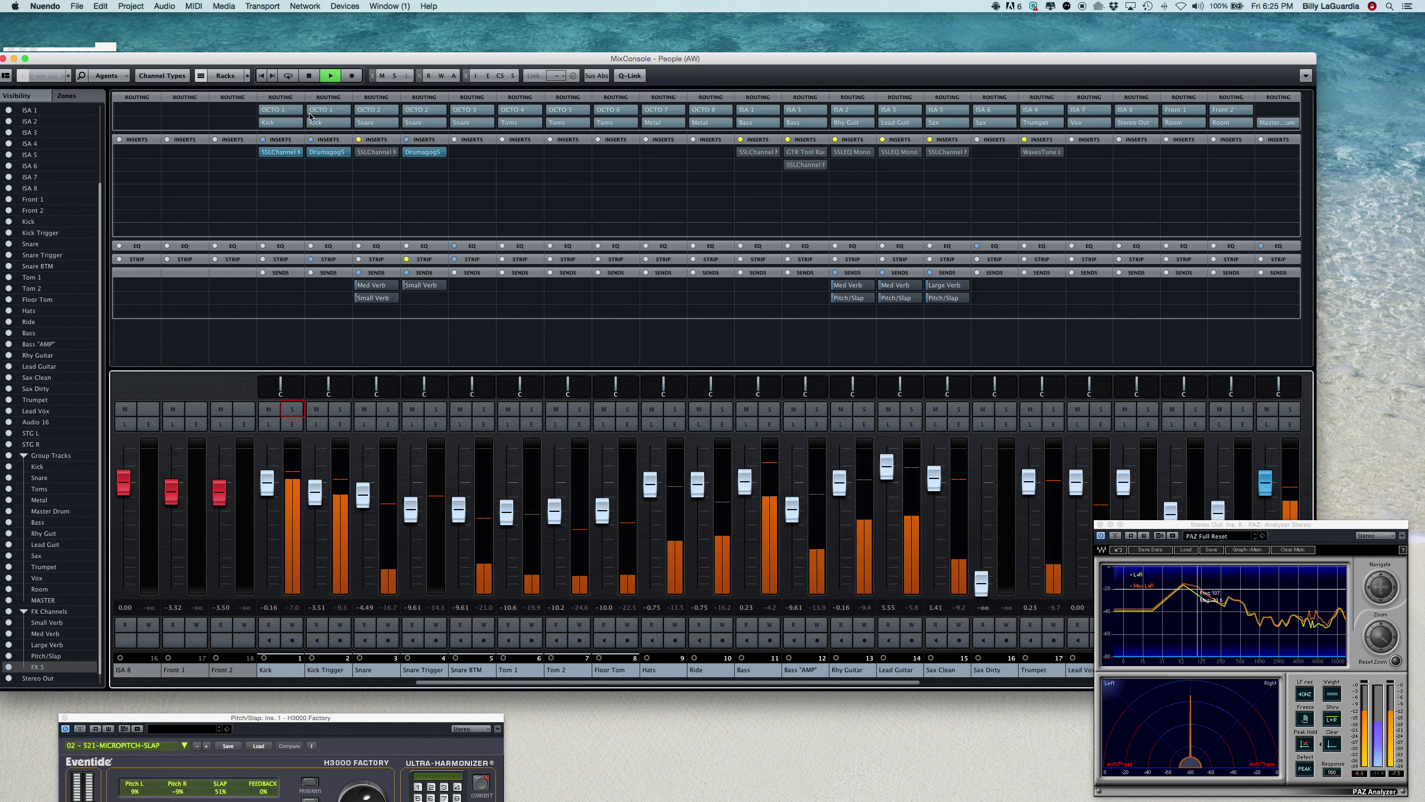
left_click(298, 411)
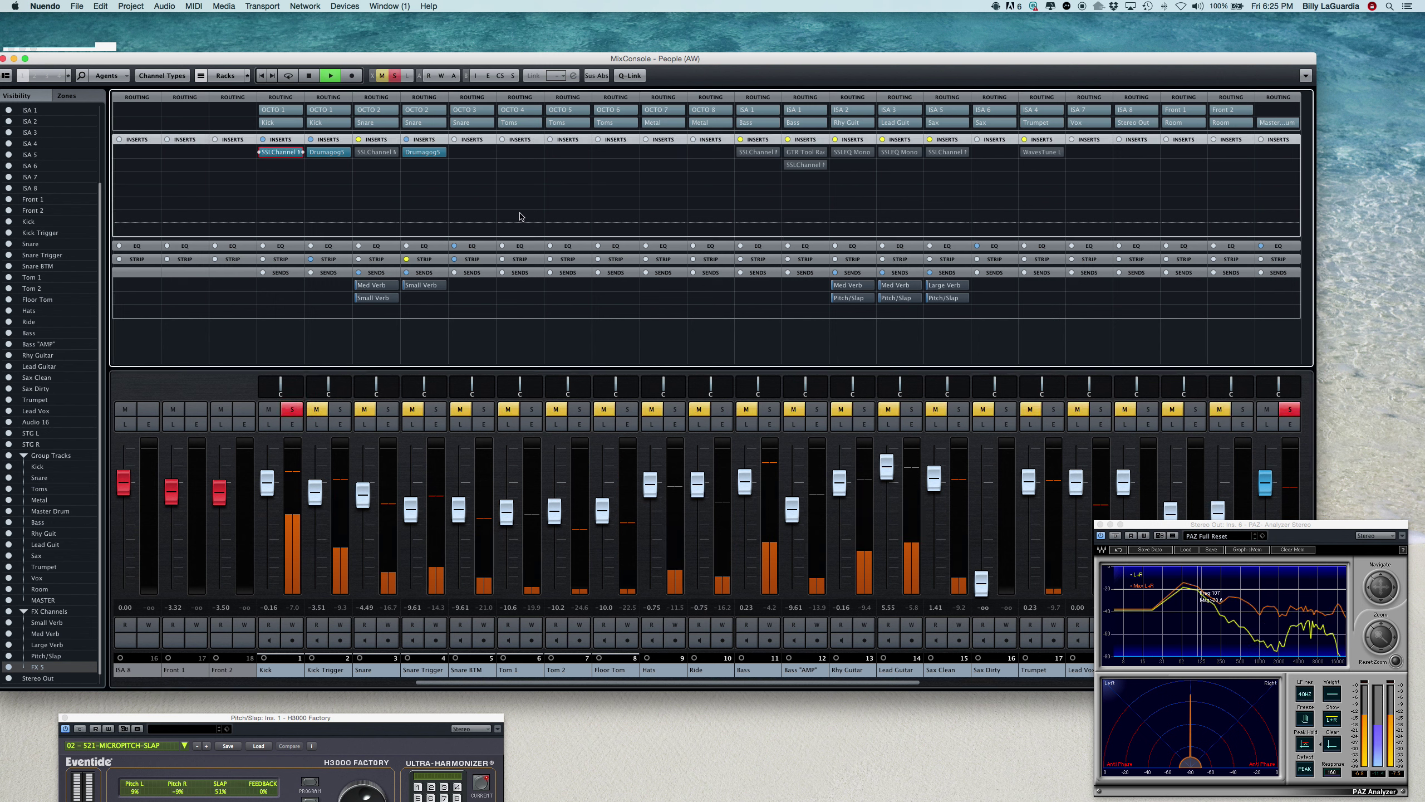
left_click(275, 153)
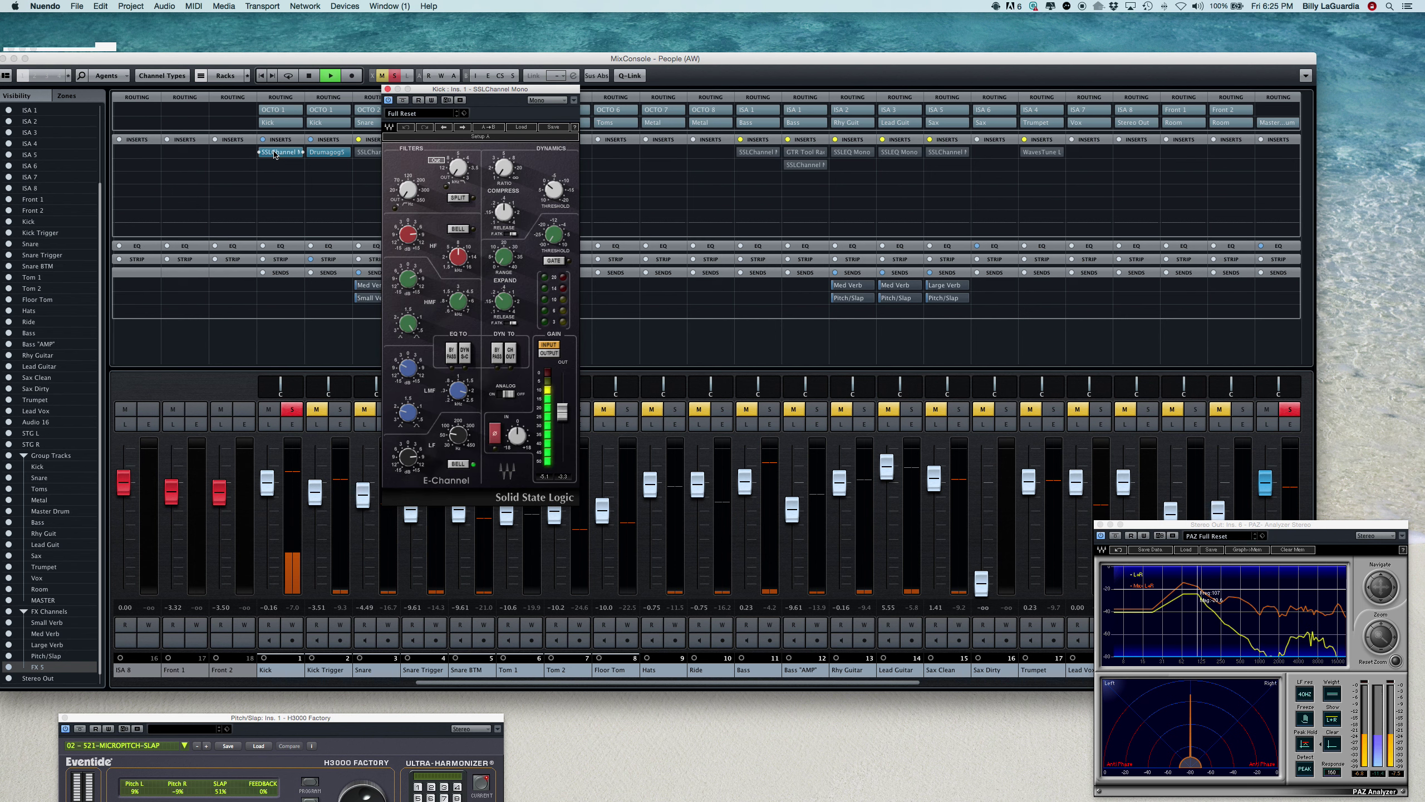
left_click_drag(464, 91, 500, 108)
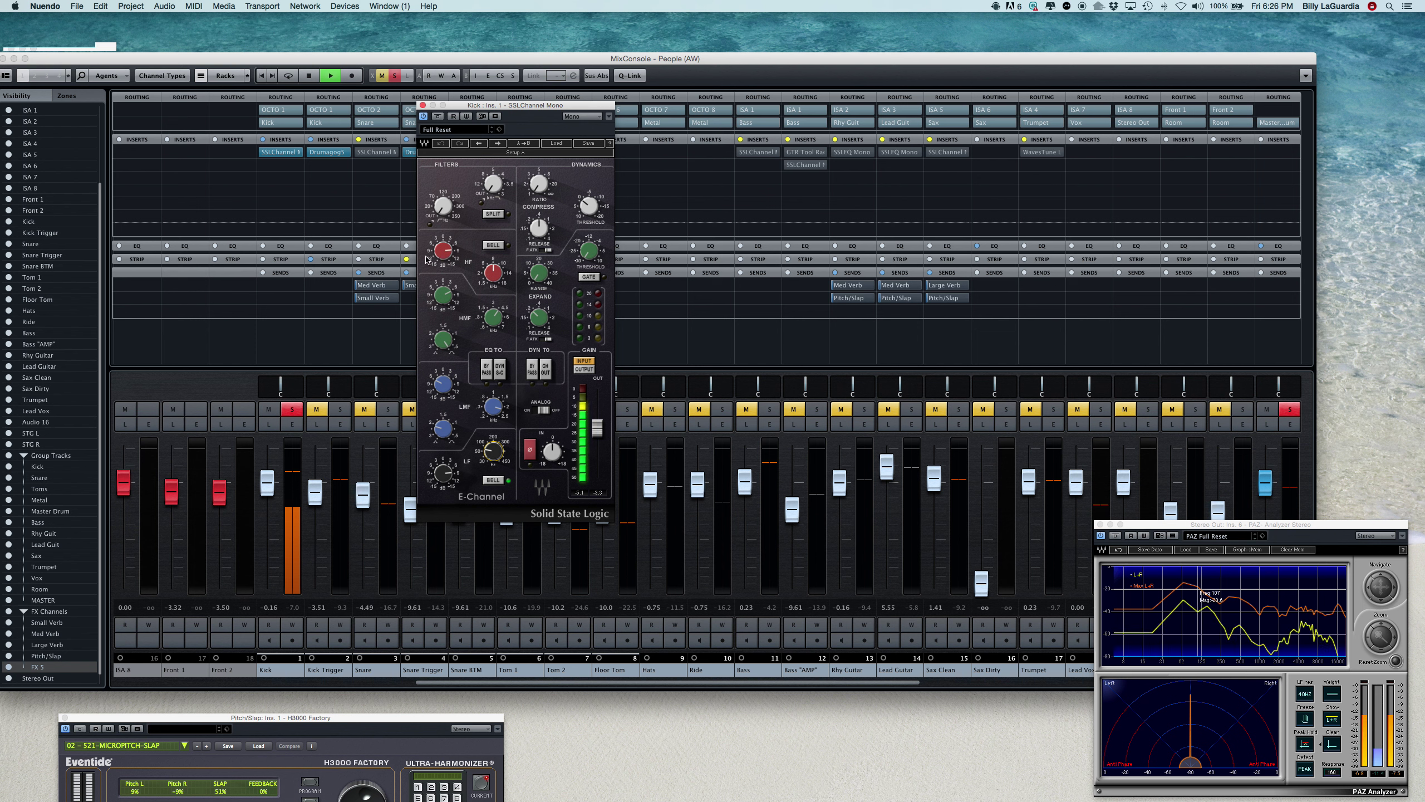
Adjust the HMF, LMF and HF bands of the Kick's SSLChannel EQ.
left_click(493, 318)
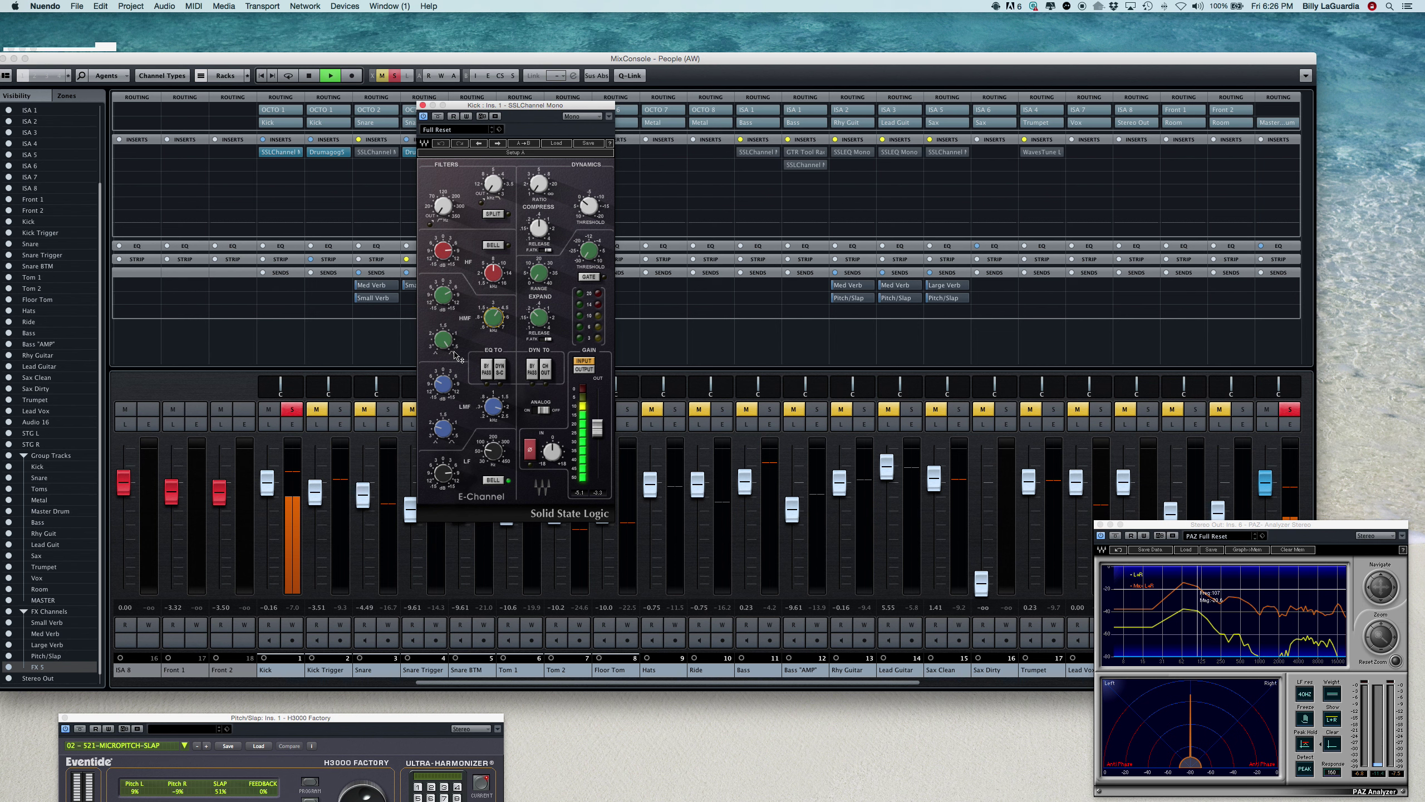
mouse_move(447, 330)
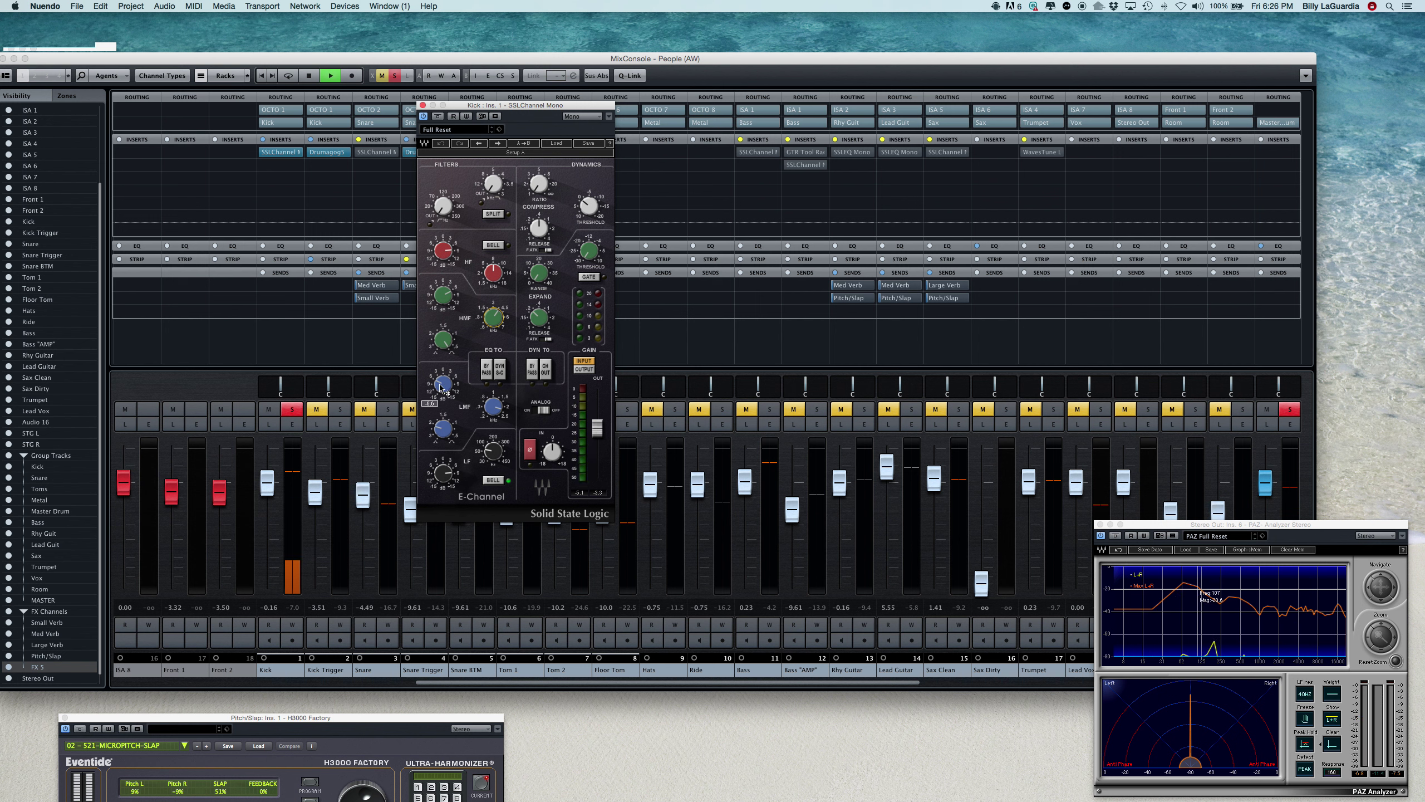
mouse_move(443, 388)
left_mouse_down()
mouse_move(444, 415)
mouse_move(443, 375)
left_mouse_up()
mouse_move(503, 280)
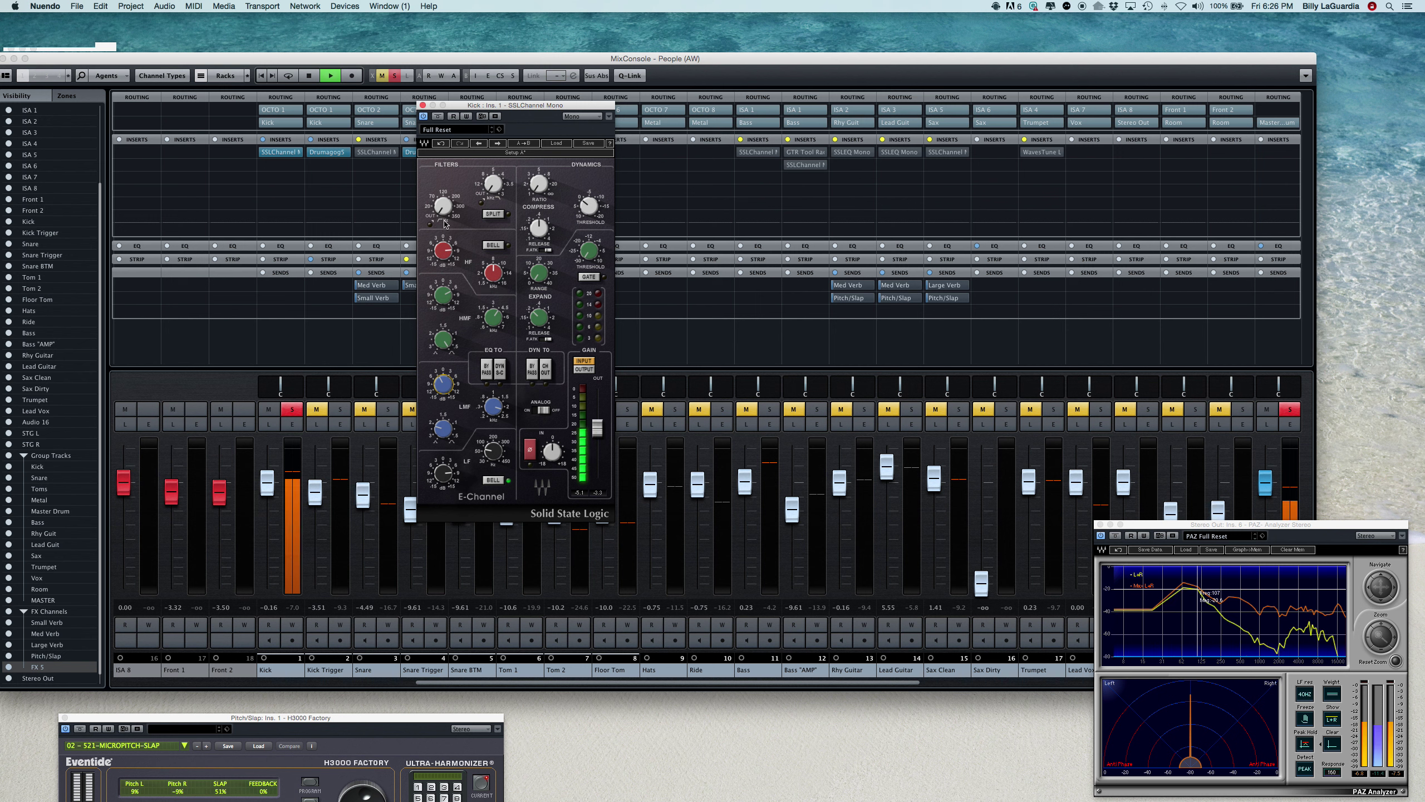
left_click_drag(445, 251, 443, 237)
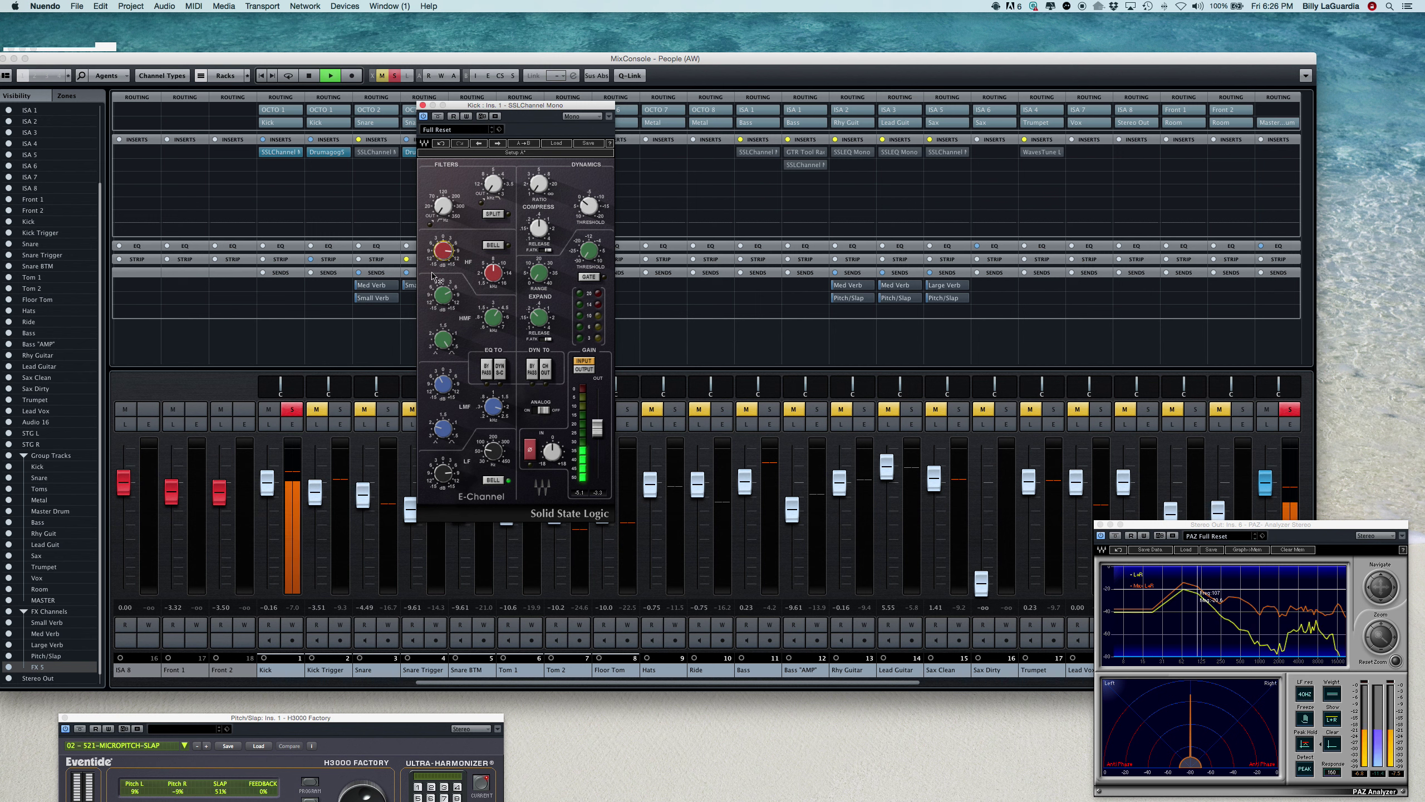
mouse_move(443, 294)
left_mouse_down()
mouse_move(443, 343)
mouse_move(443, 288)
left_mouse_up()
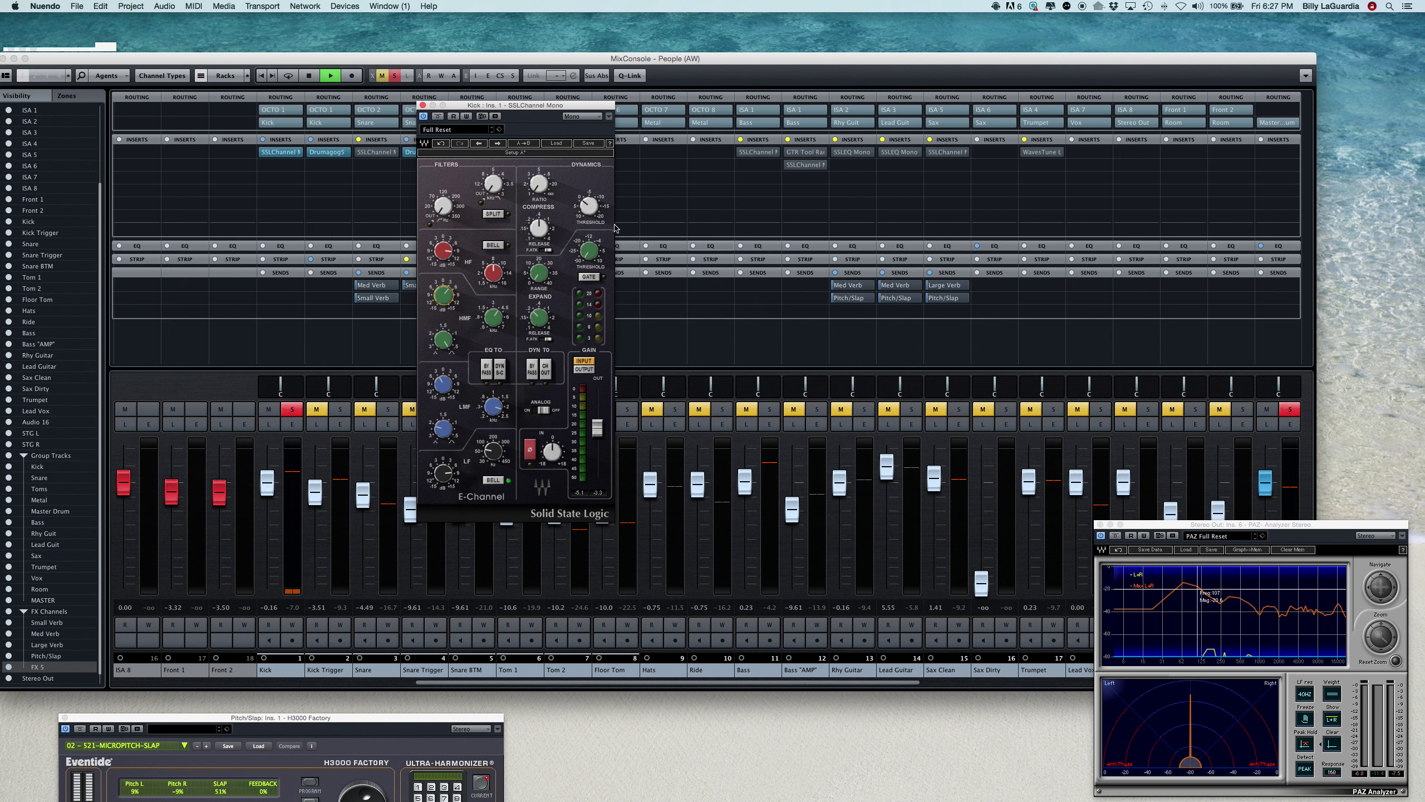
Switch the Kick EQ's HF band to bell shape and adjust the LF band's gain.
left_click(494, 246)
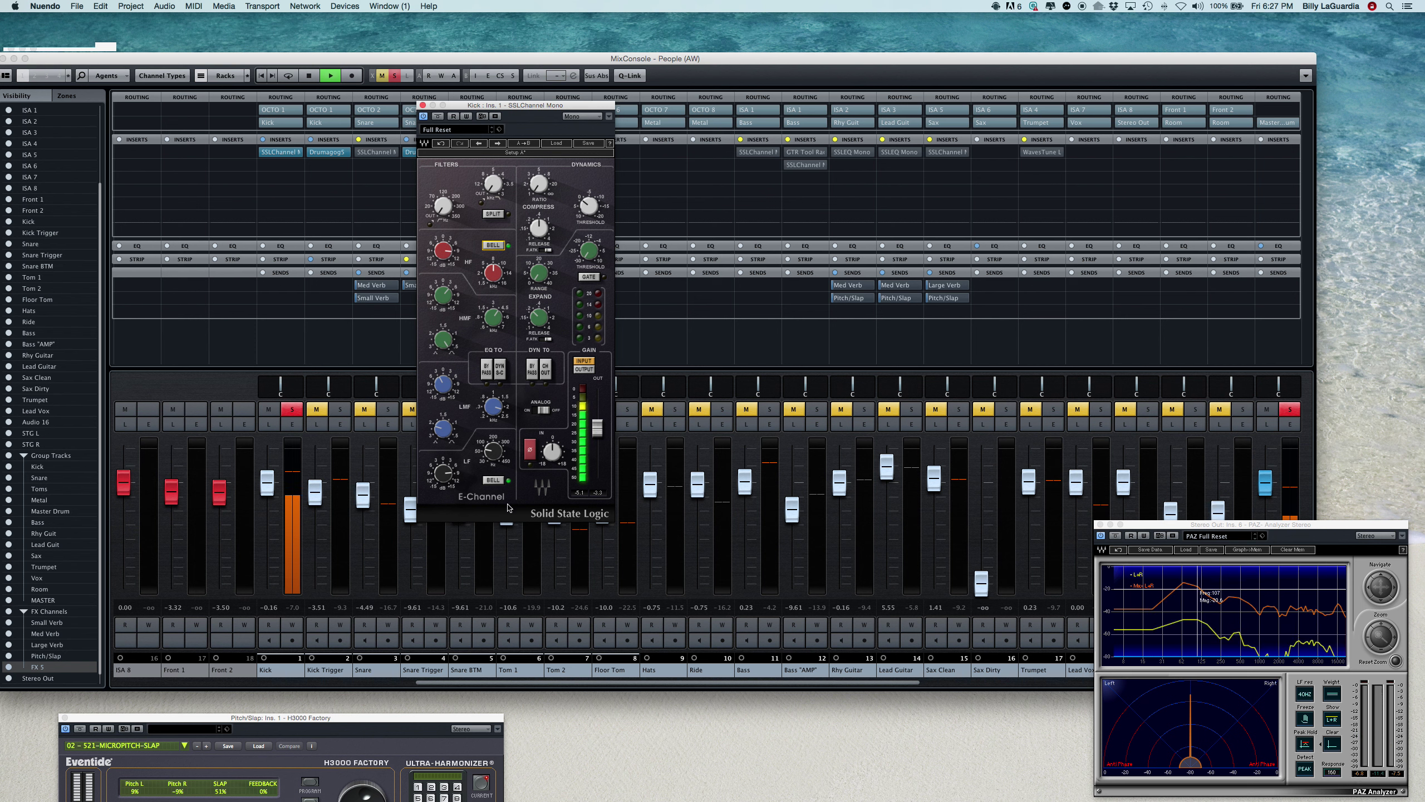
left_click(491, 484)
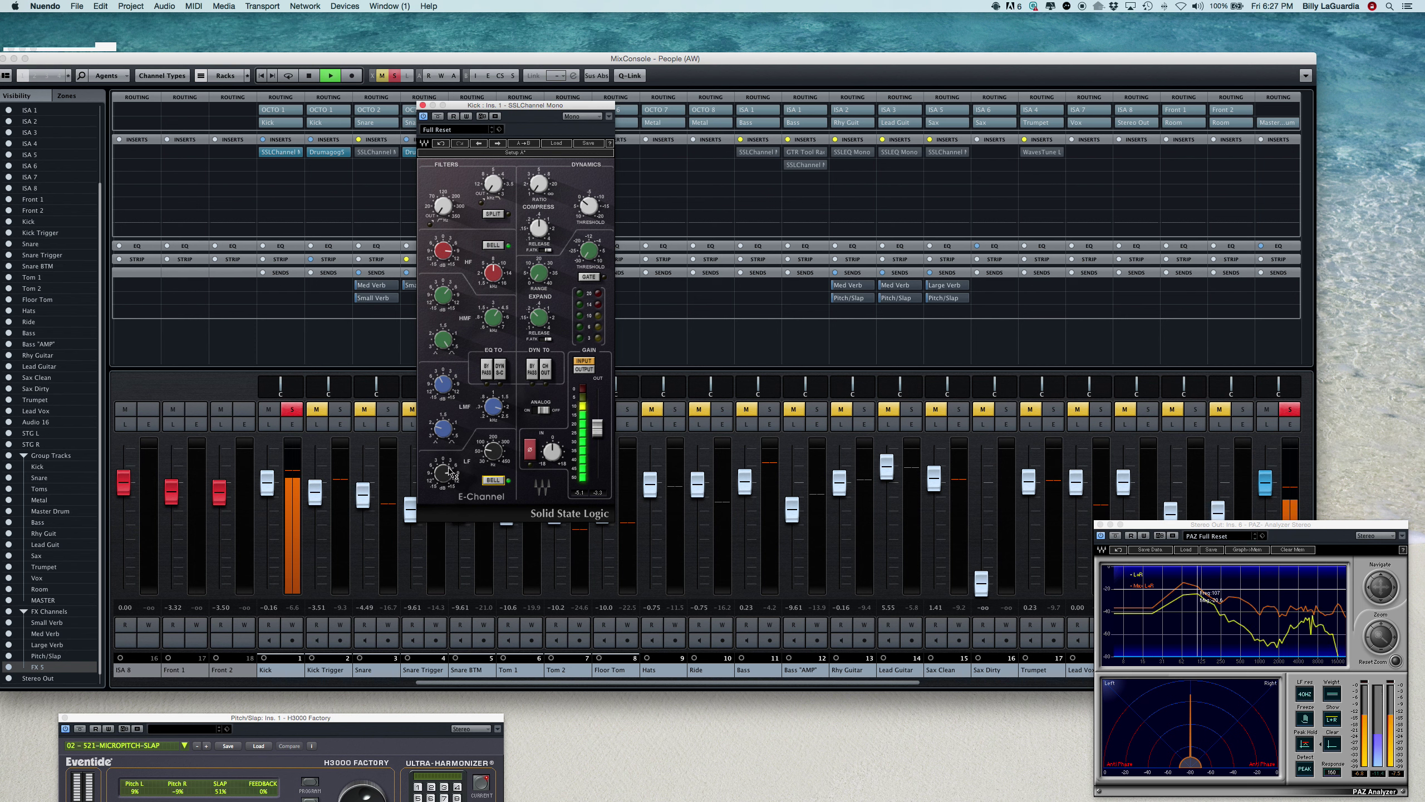
left_click_drag(450, 473, 451, 456)
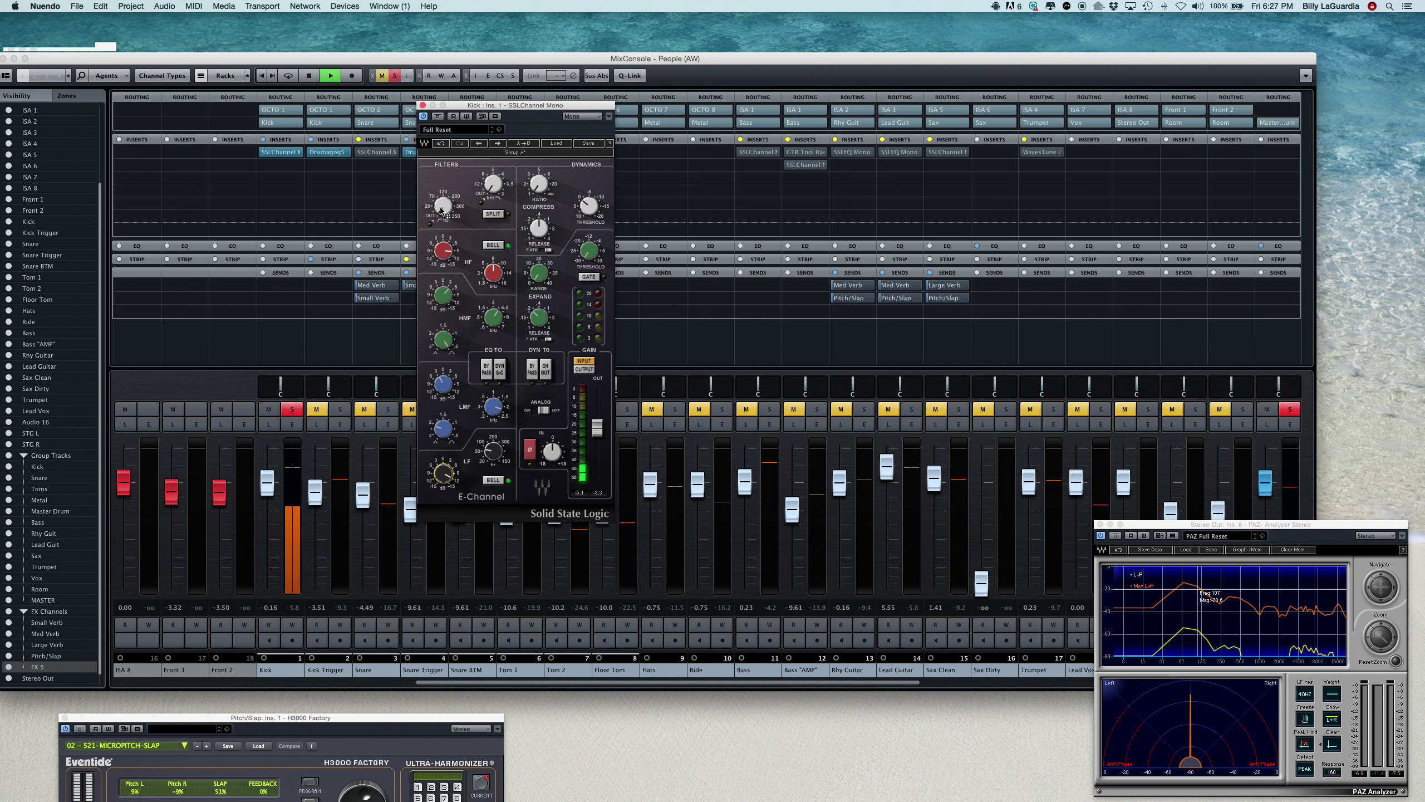
Engage the high-pass filter on the Kick's SSLChannel and close the plug-in.
left_click_drag(442, 210, 441, 203)
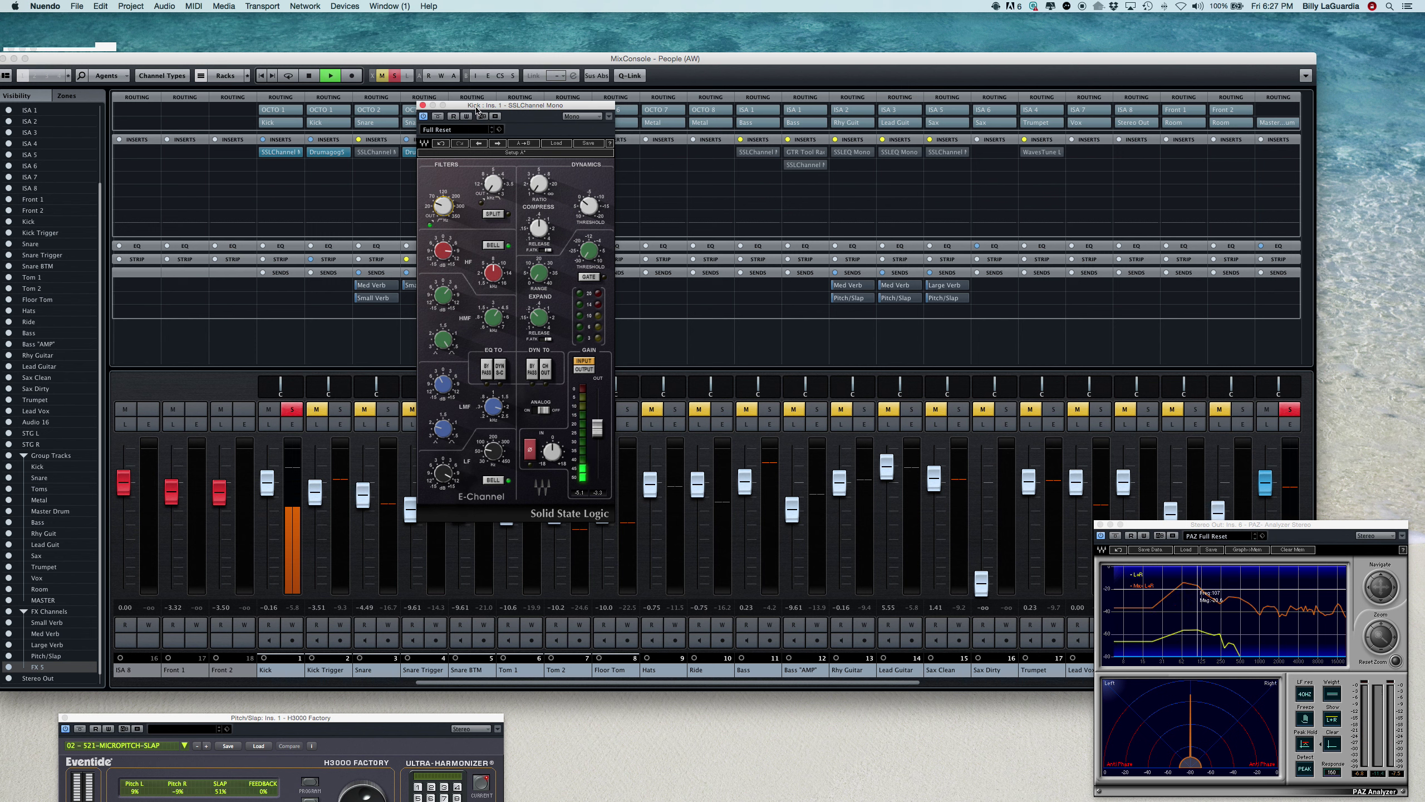
mouse_move(441, 211)
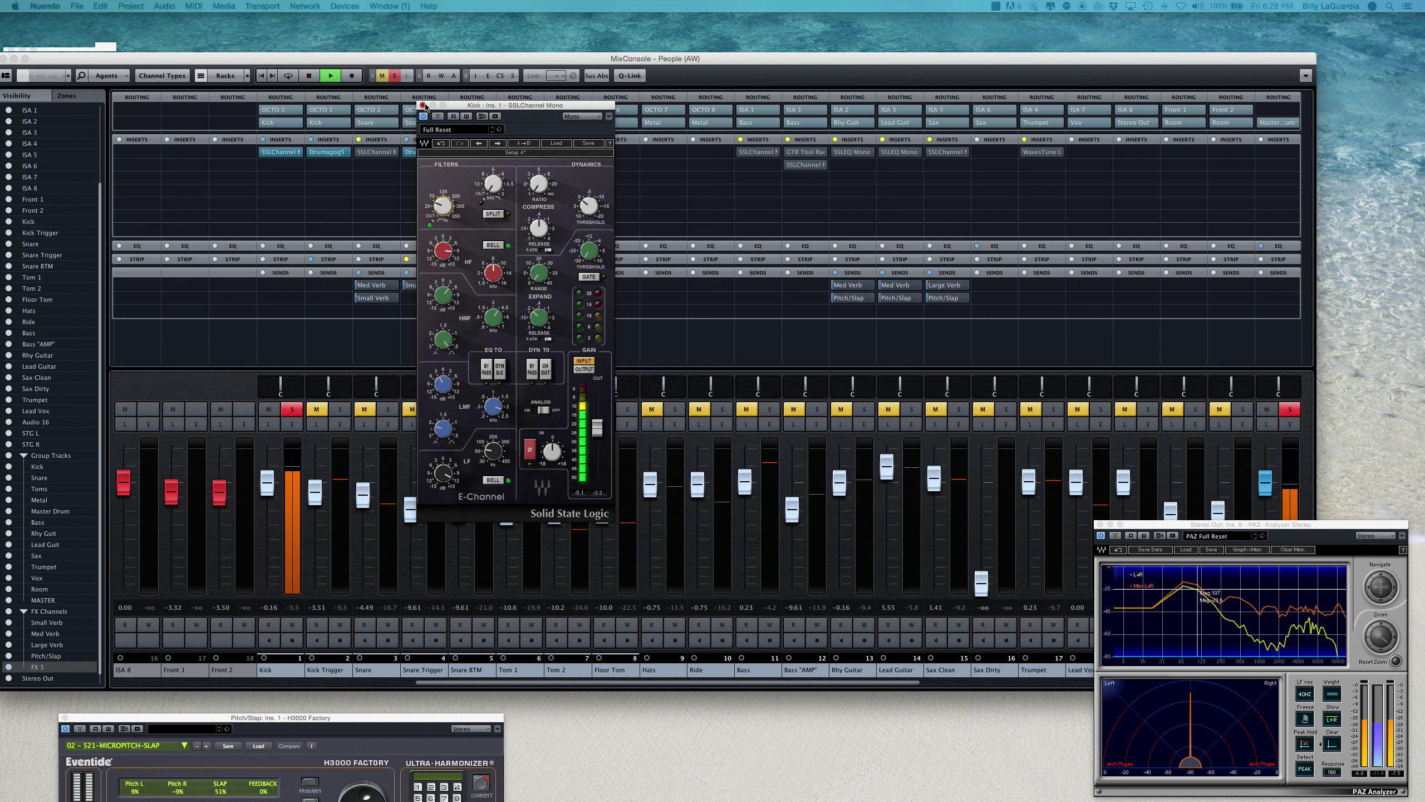
left_click(423, 106)
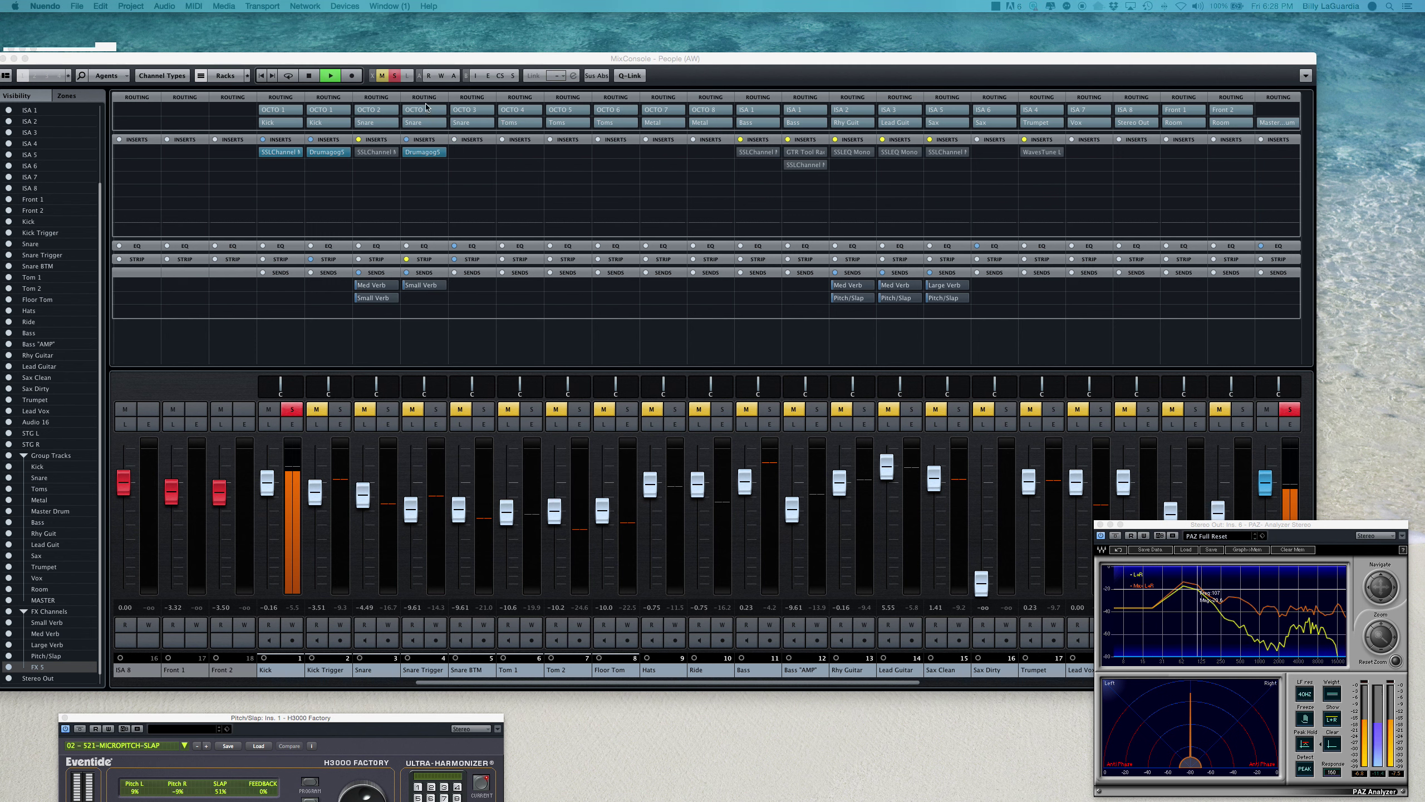
Clear the Kick solo, solo the Kick Trigger channel alone, and add the Kick channel back to the solo.
left_click(270, 409)
left_click(270, 410)
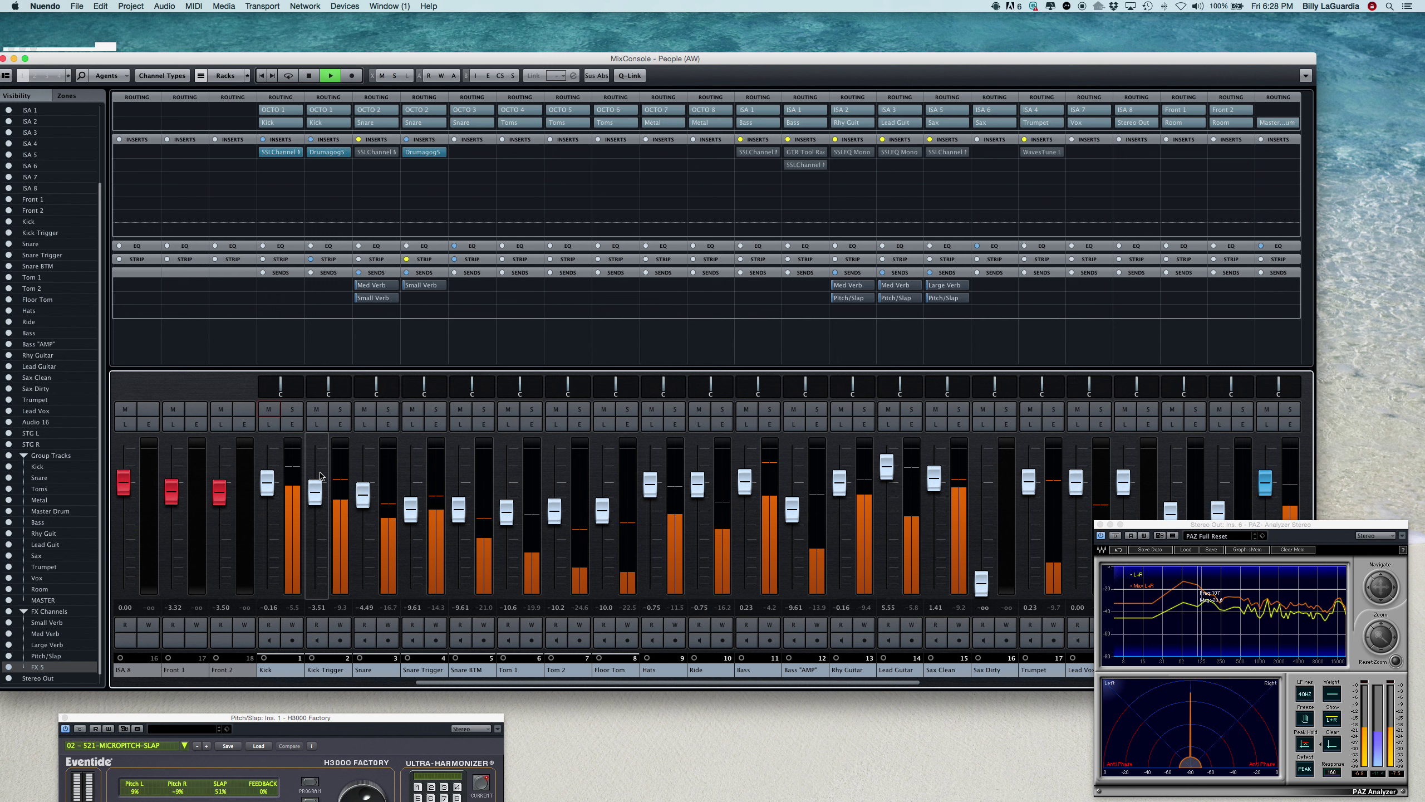
left_click(344, 408)
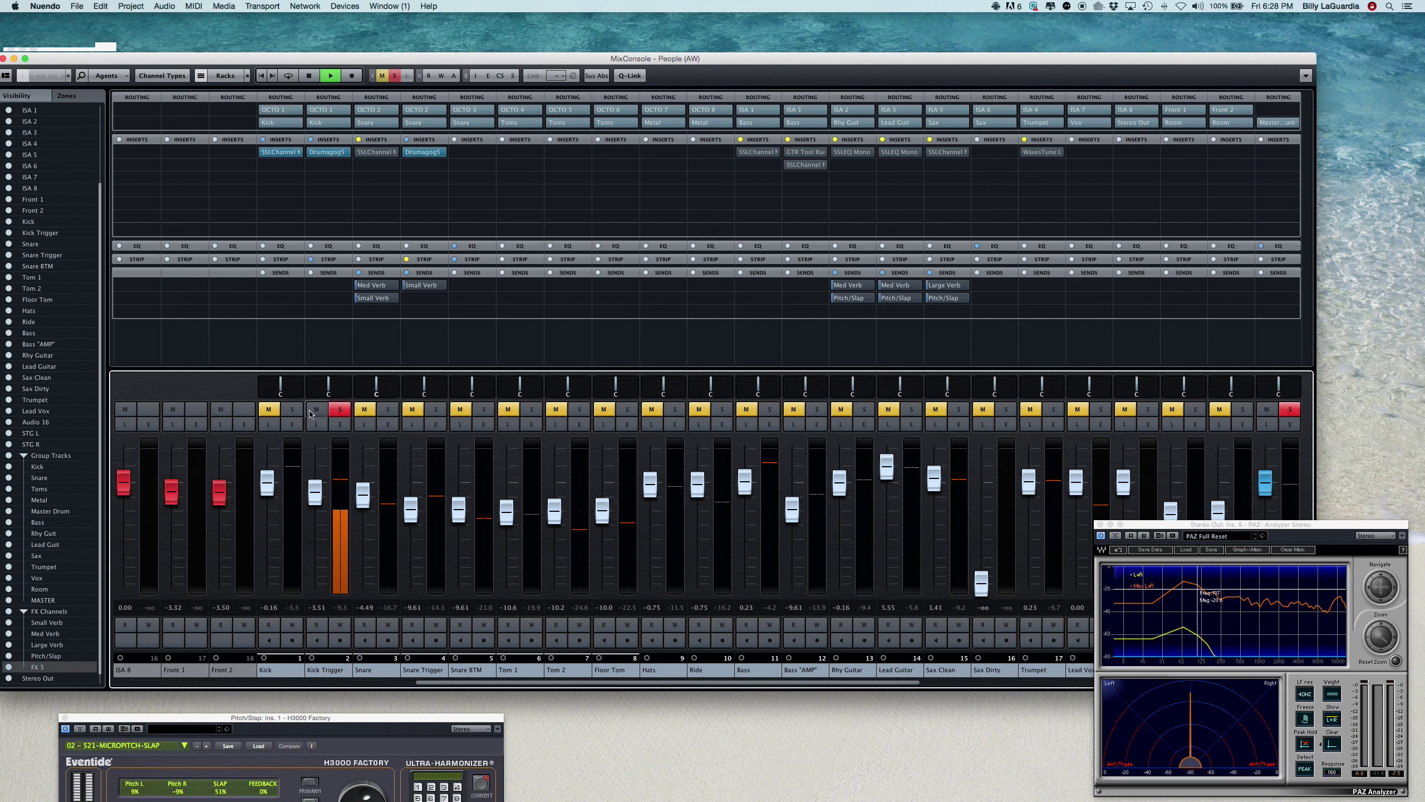
left_click(291, 408)
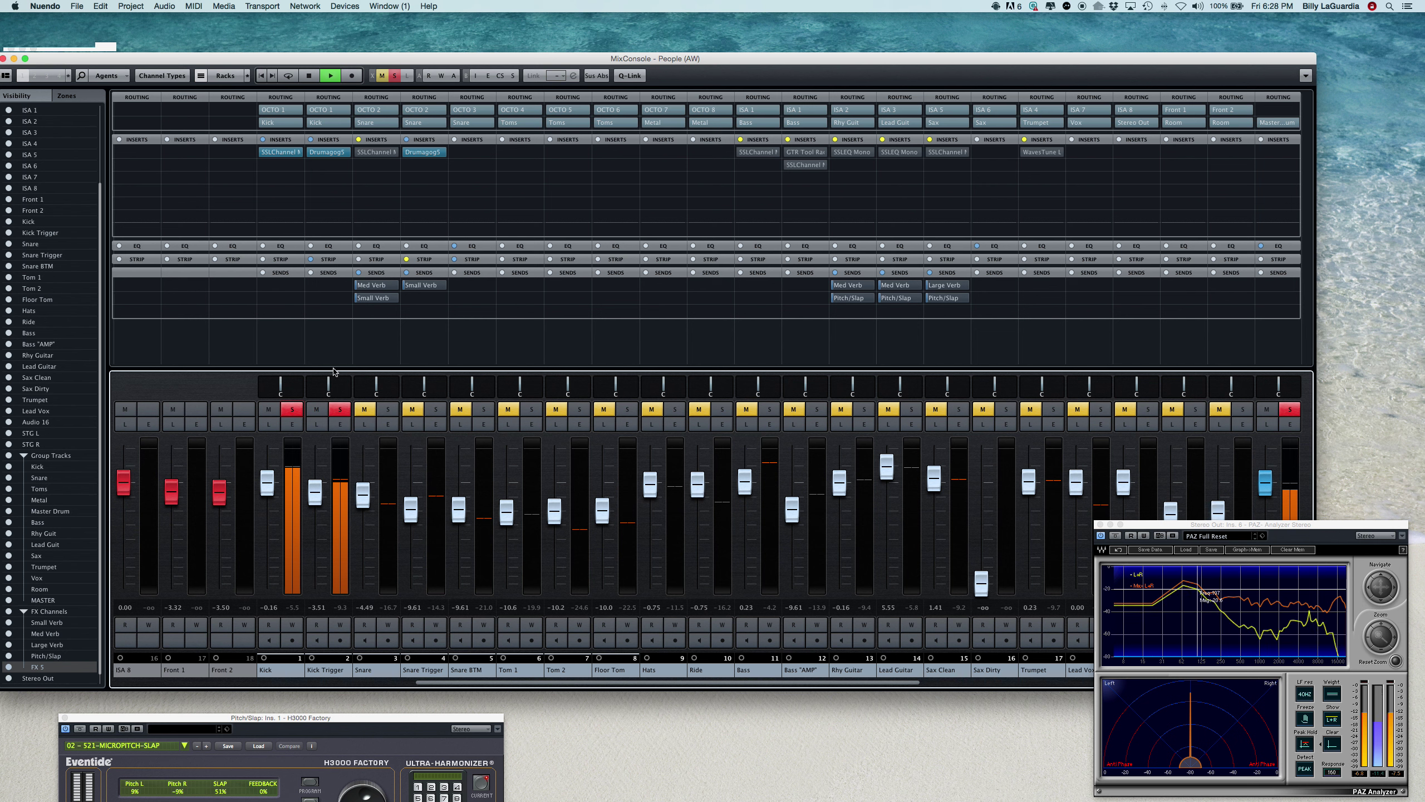
left_click(340, 424)
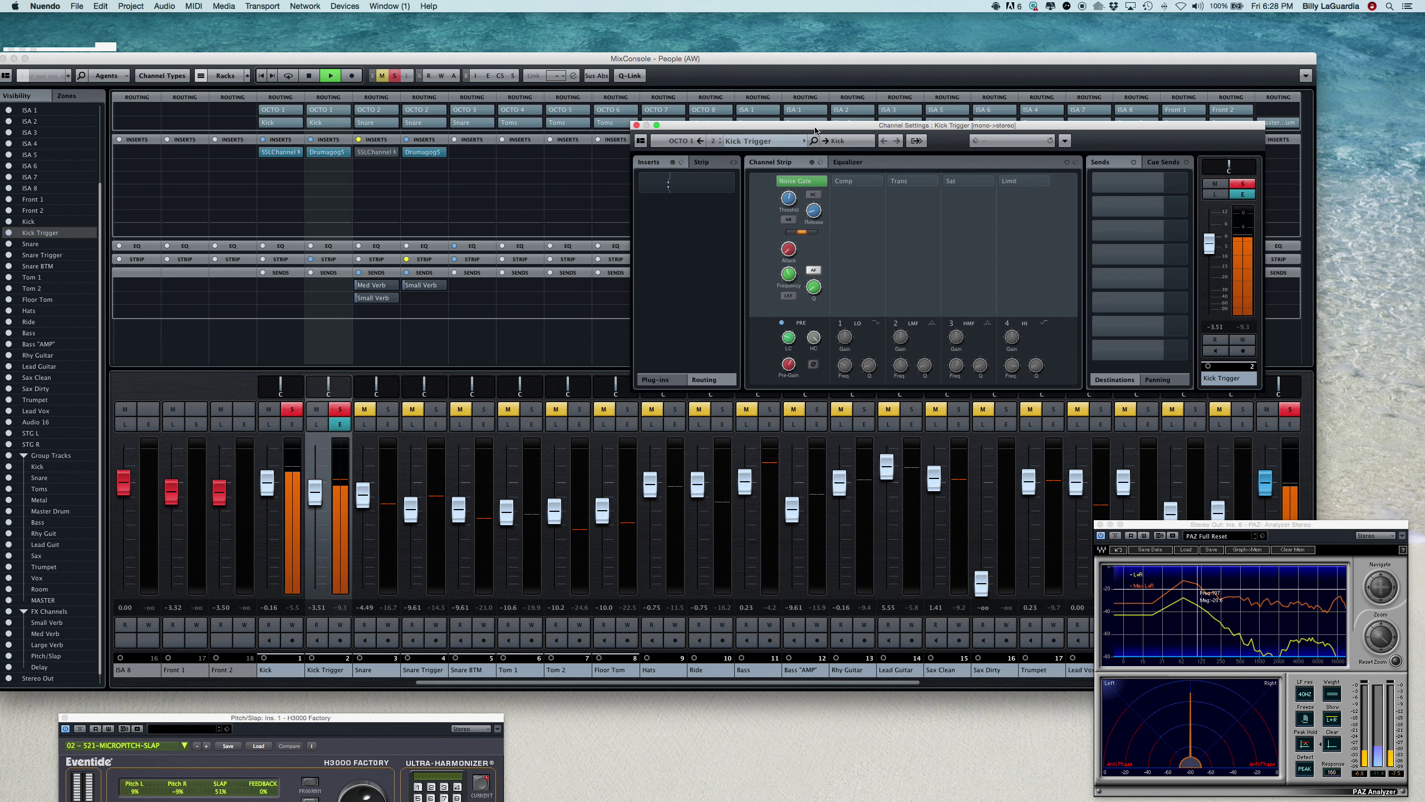
left_click_drag(815, 131, 630, 116)
left_click_drag(616, 114, 604, 116)
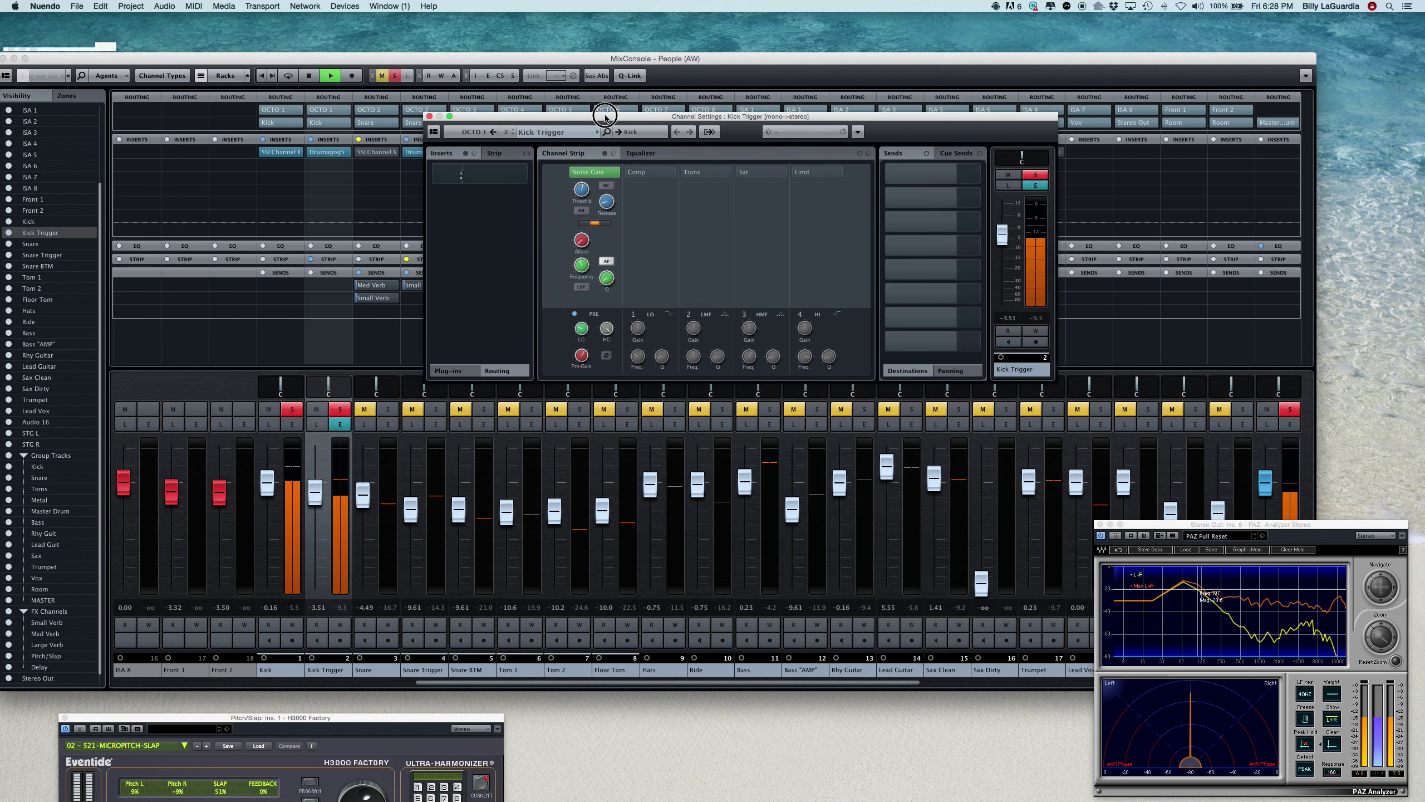
left_click(568, 172)
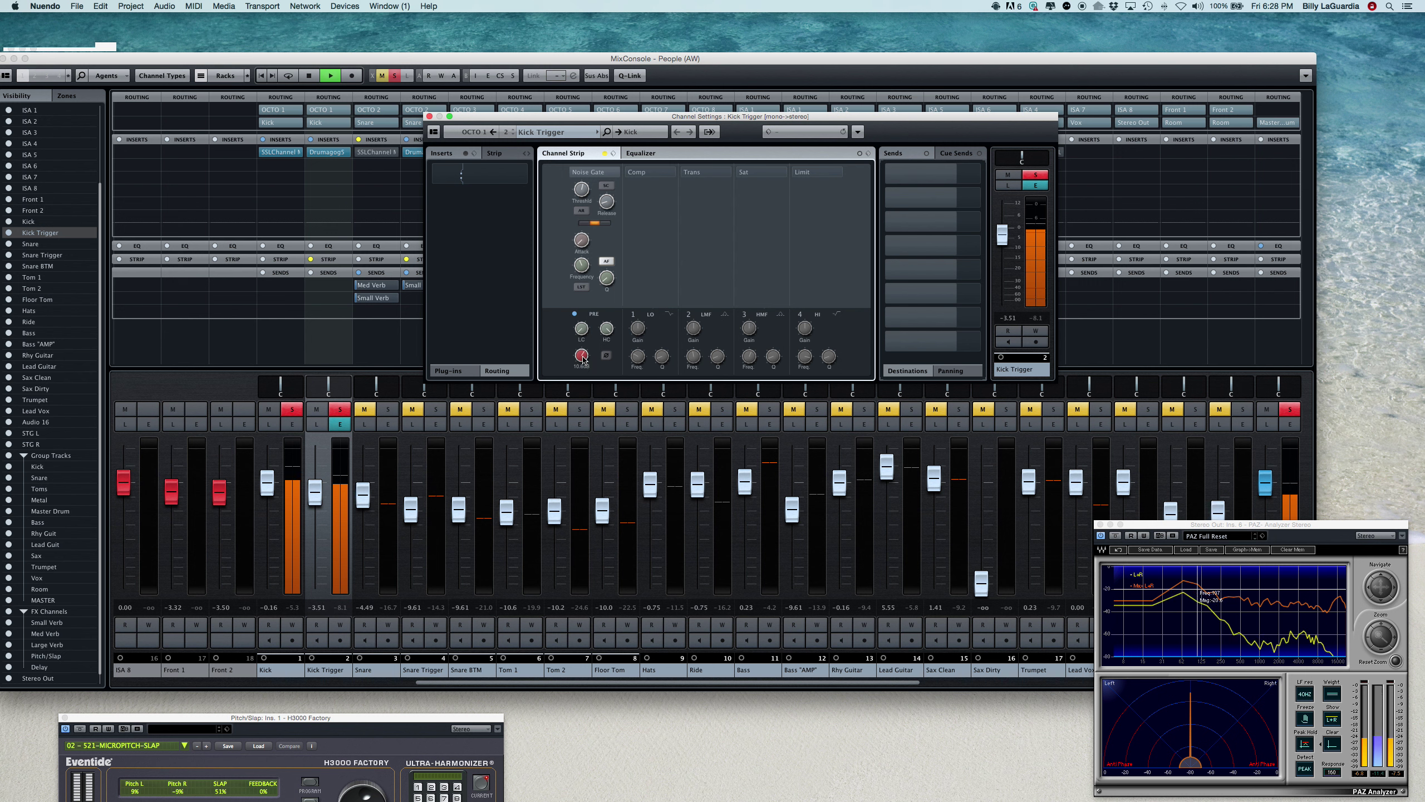
left_click_drag(581, 355, 582, 361)
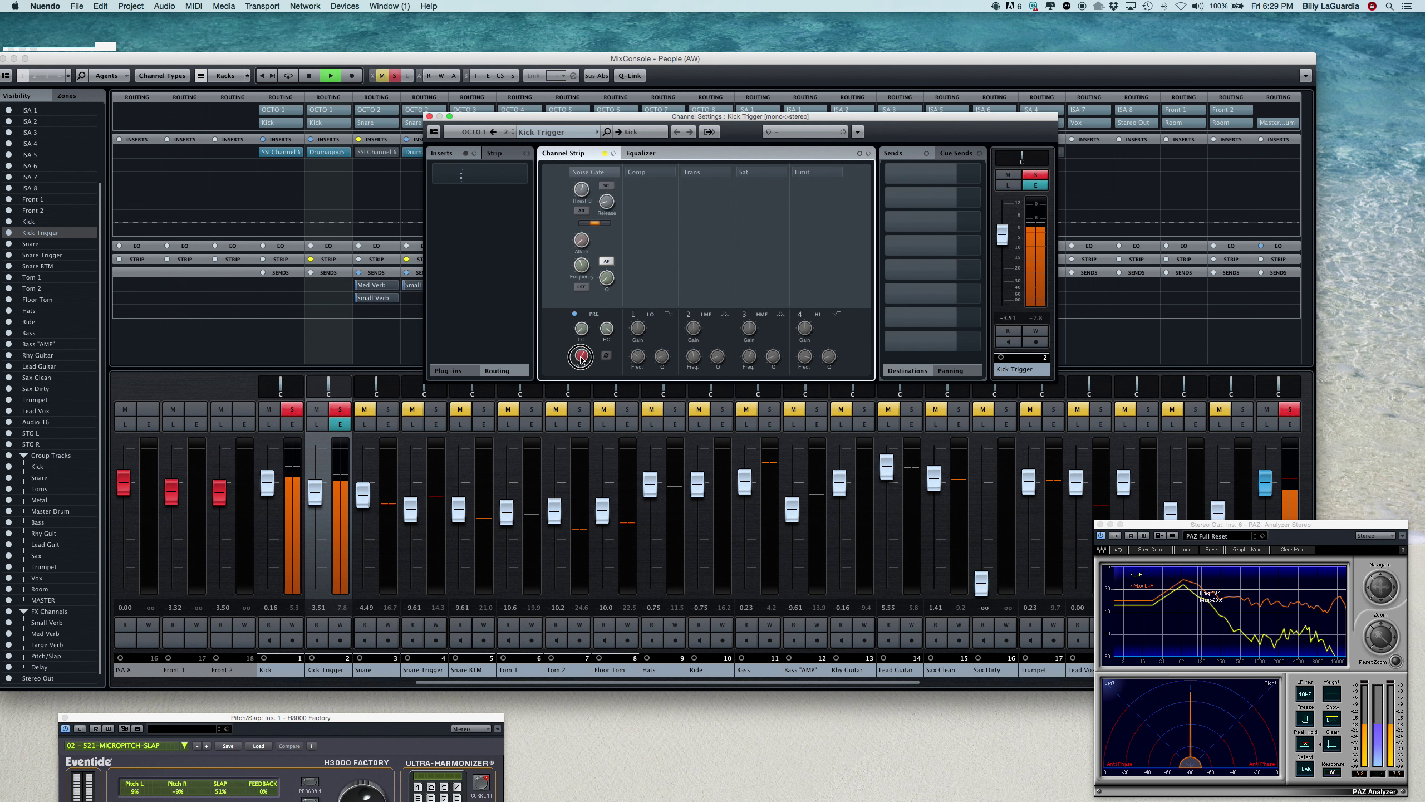
left_click_drag(581, 359, 579, 360)
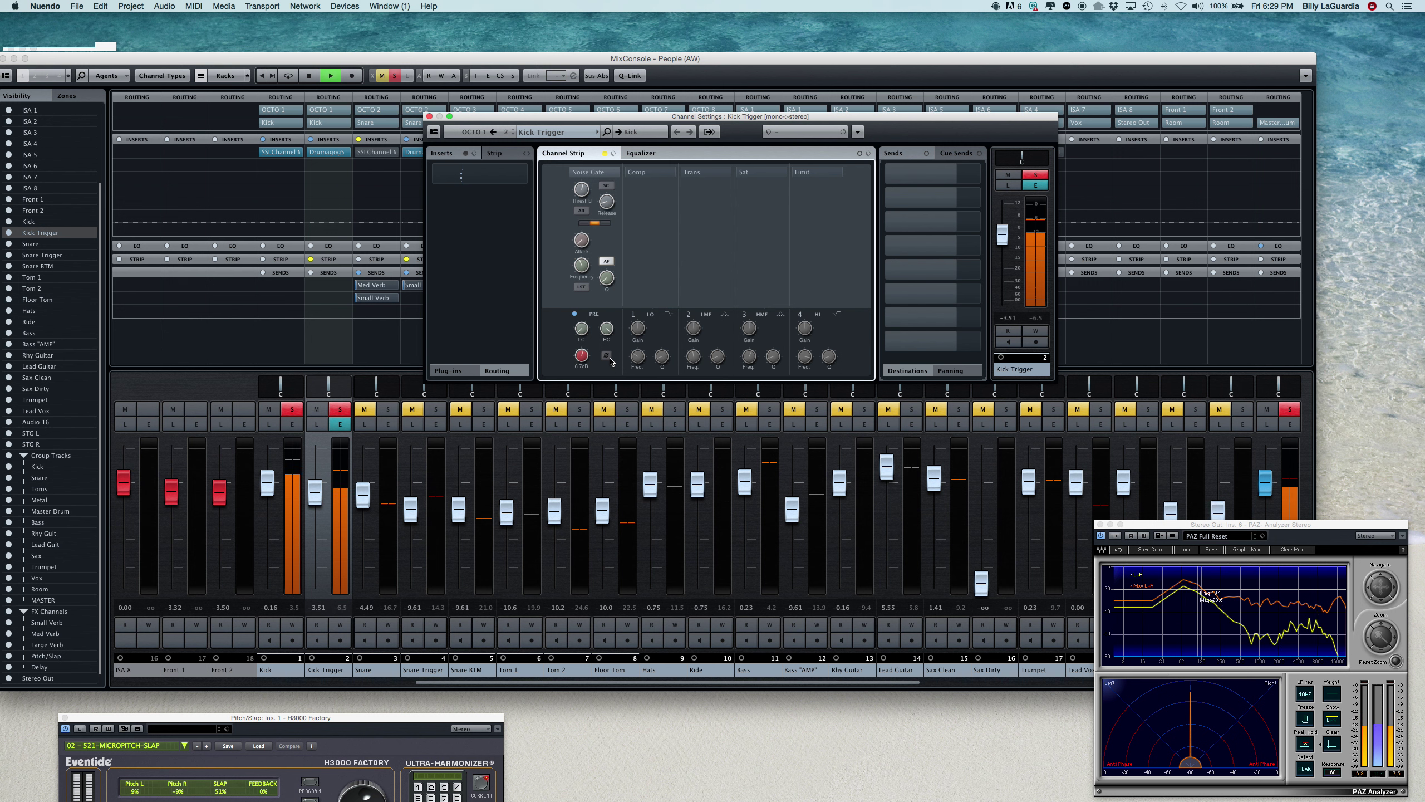
Compare the Kick Trigger with its phase inverted and normal, and with its noise gate active and bypassed.
left_click(607, 355)
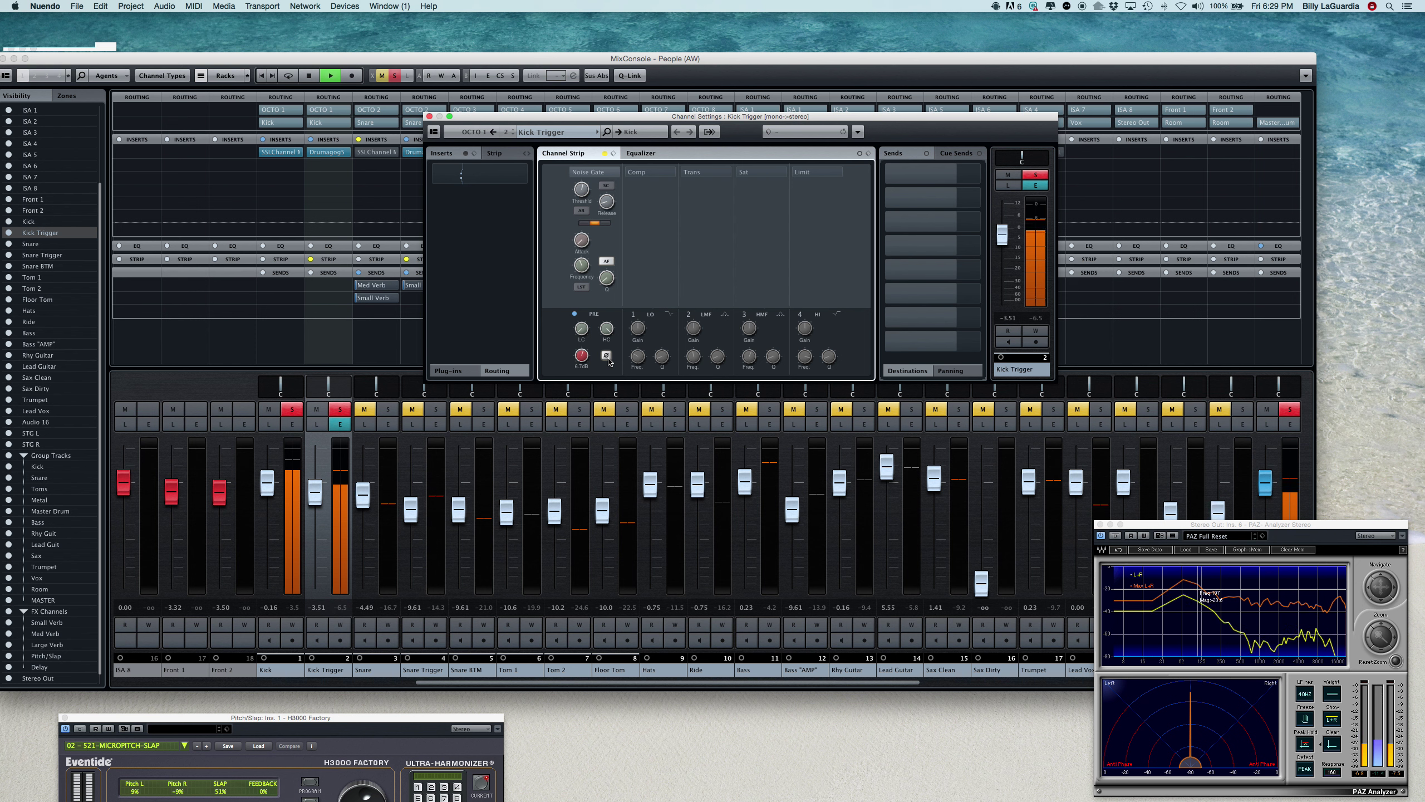
key("space")
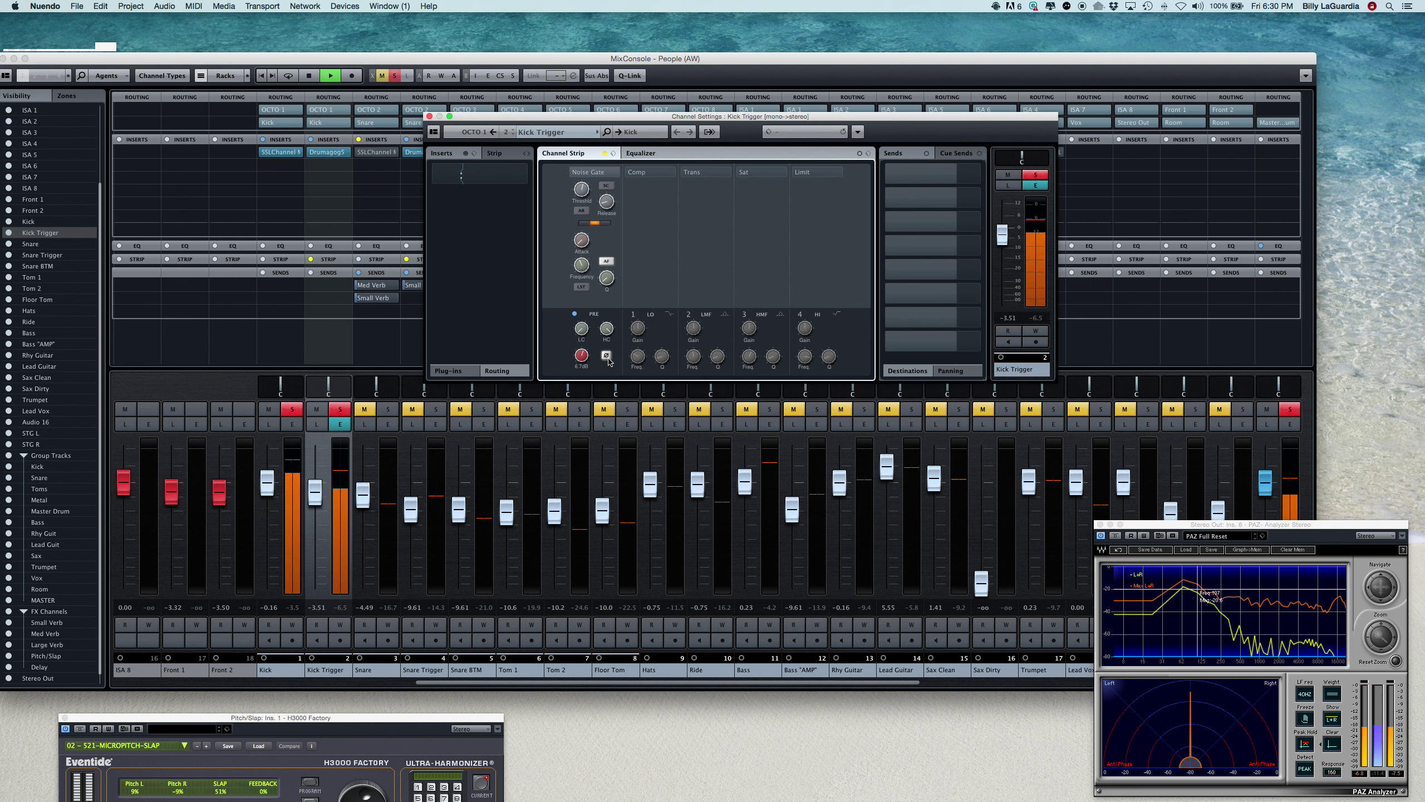
left_click(609, 357)
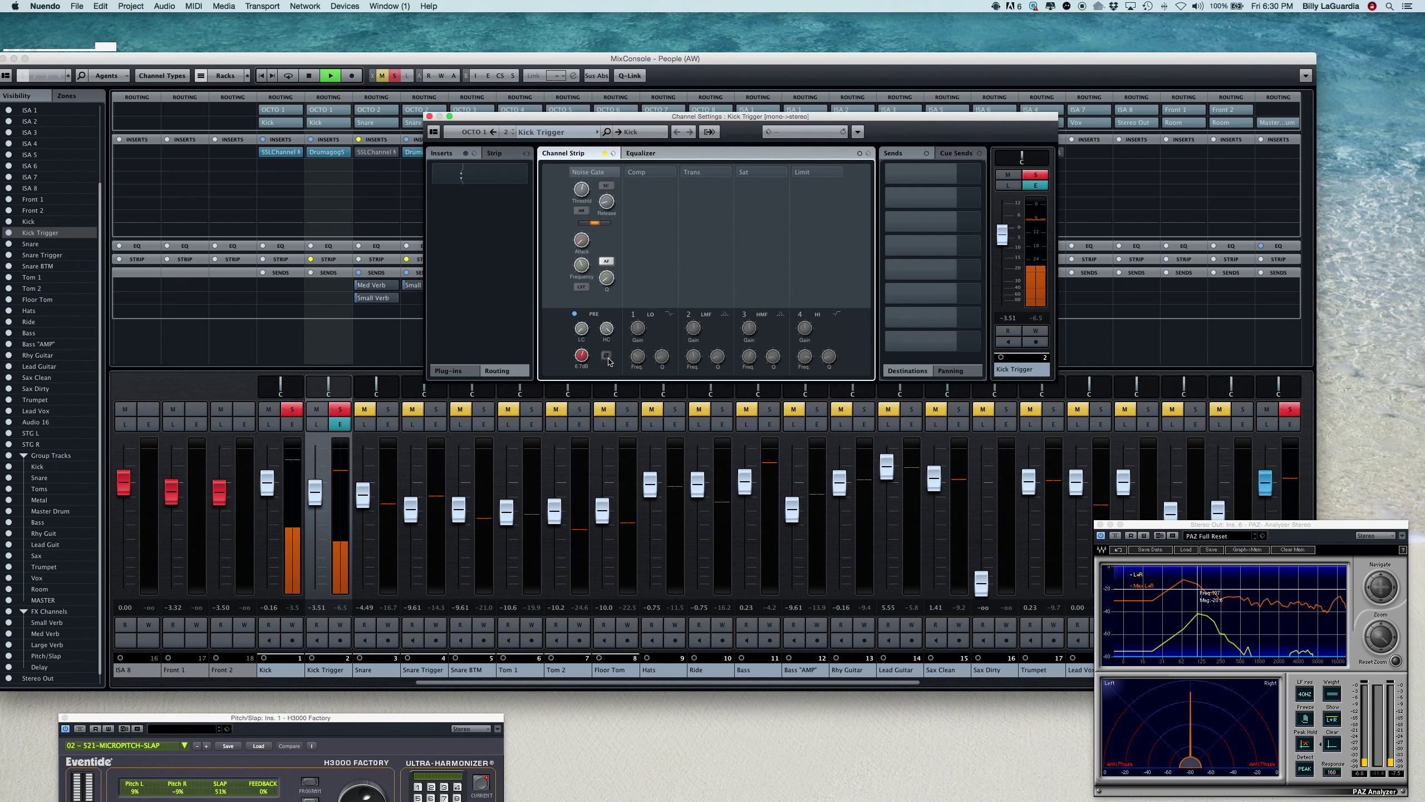
left_click(606, 355)
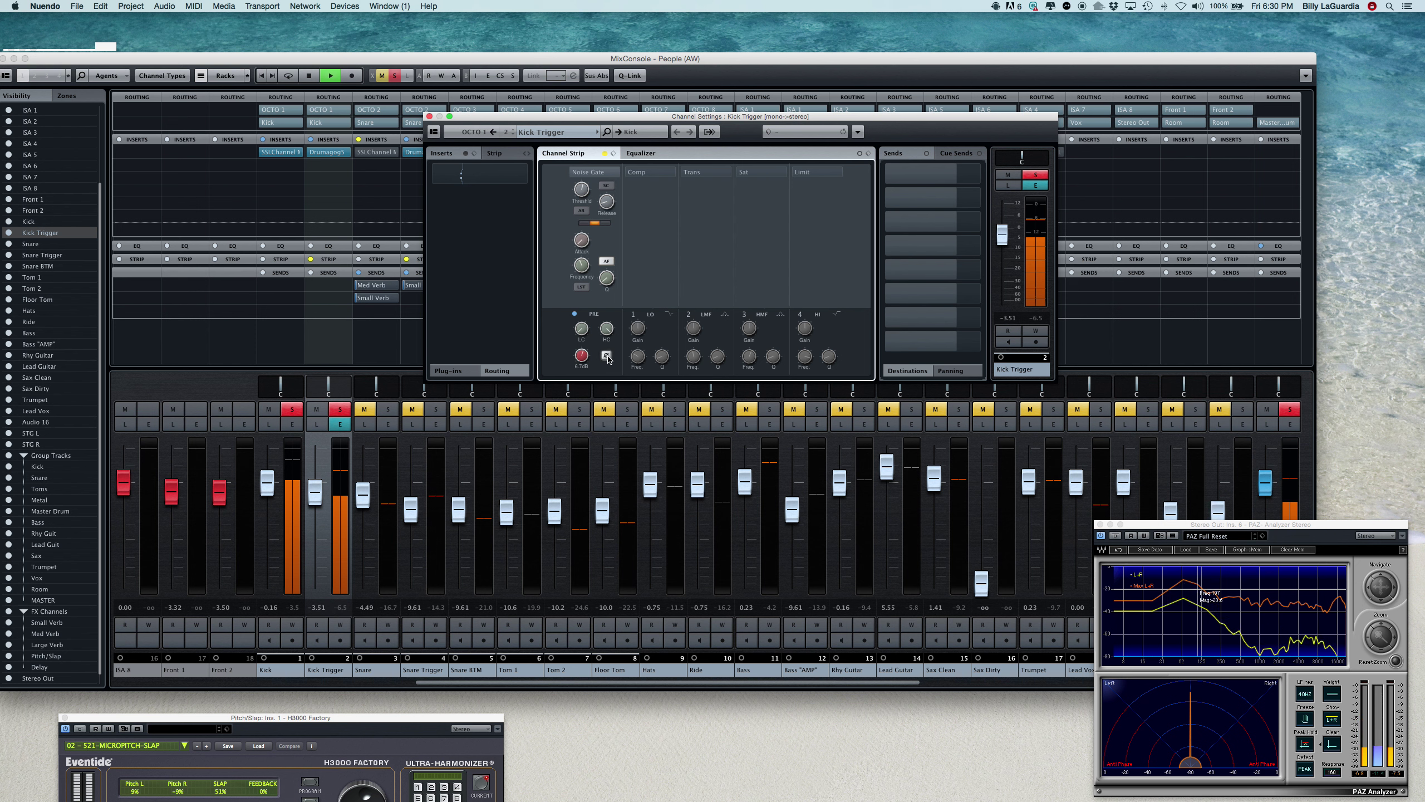
left_click(608, 355)
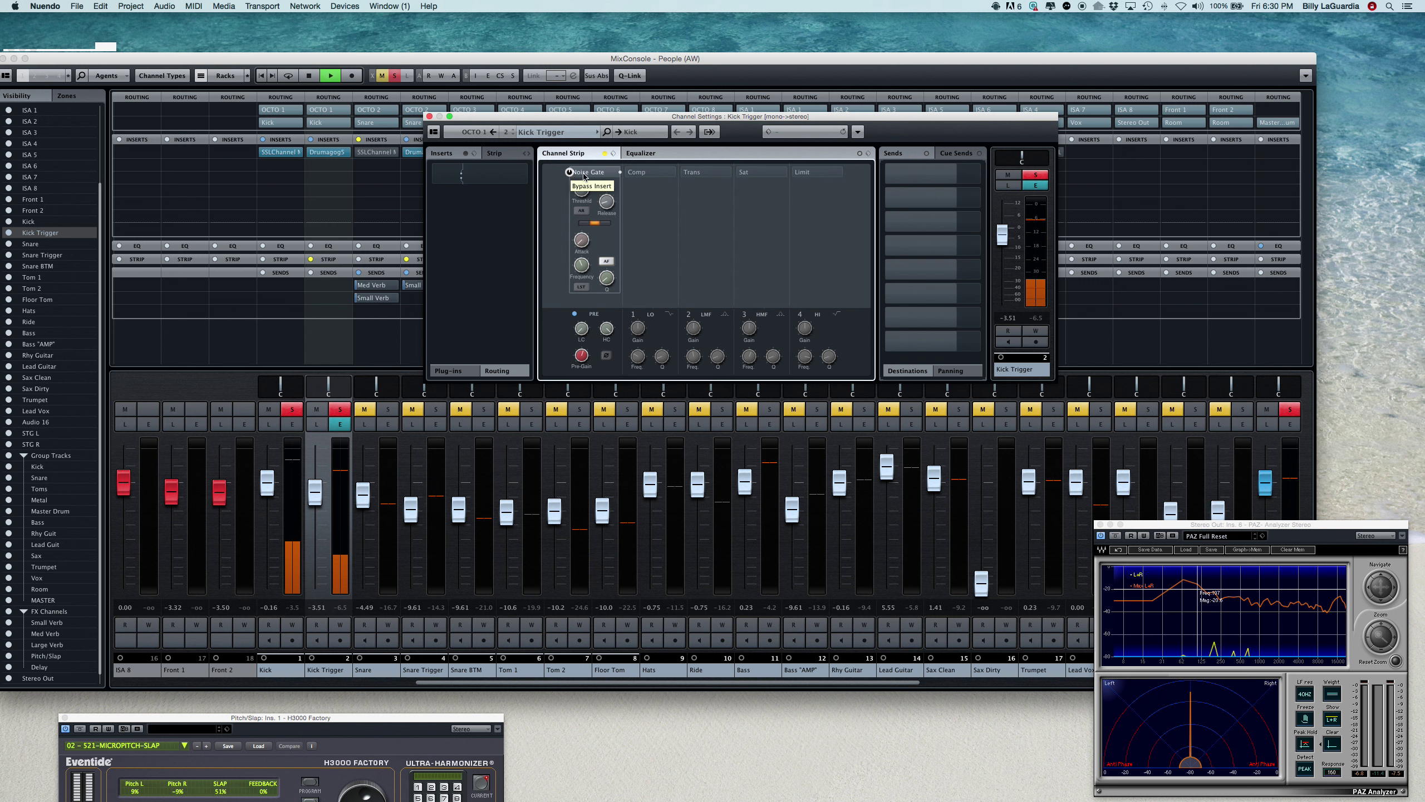
left_click(570, 173)
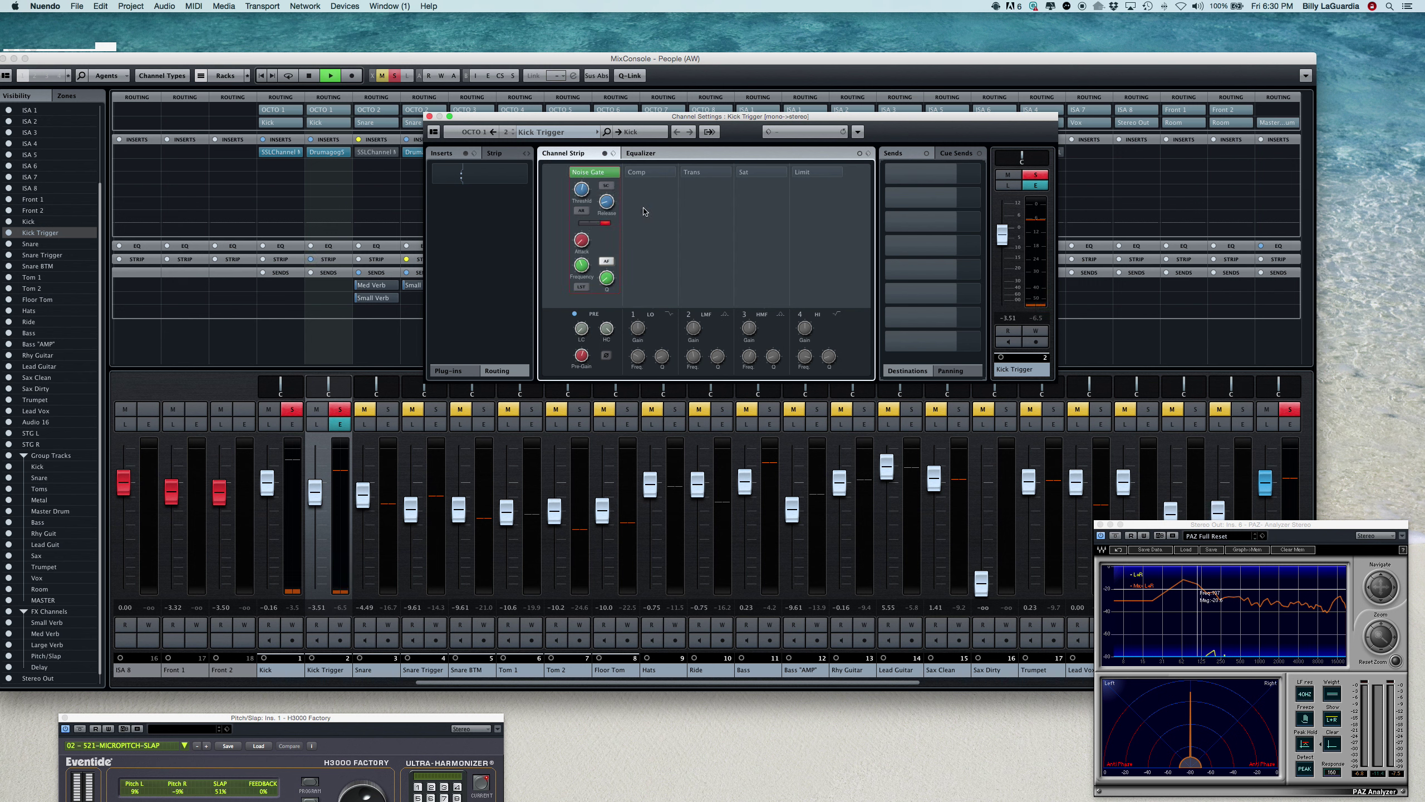
left_click(570, 173)
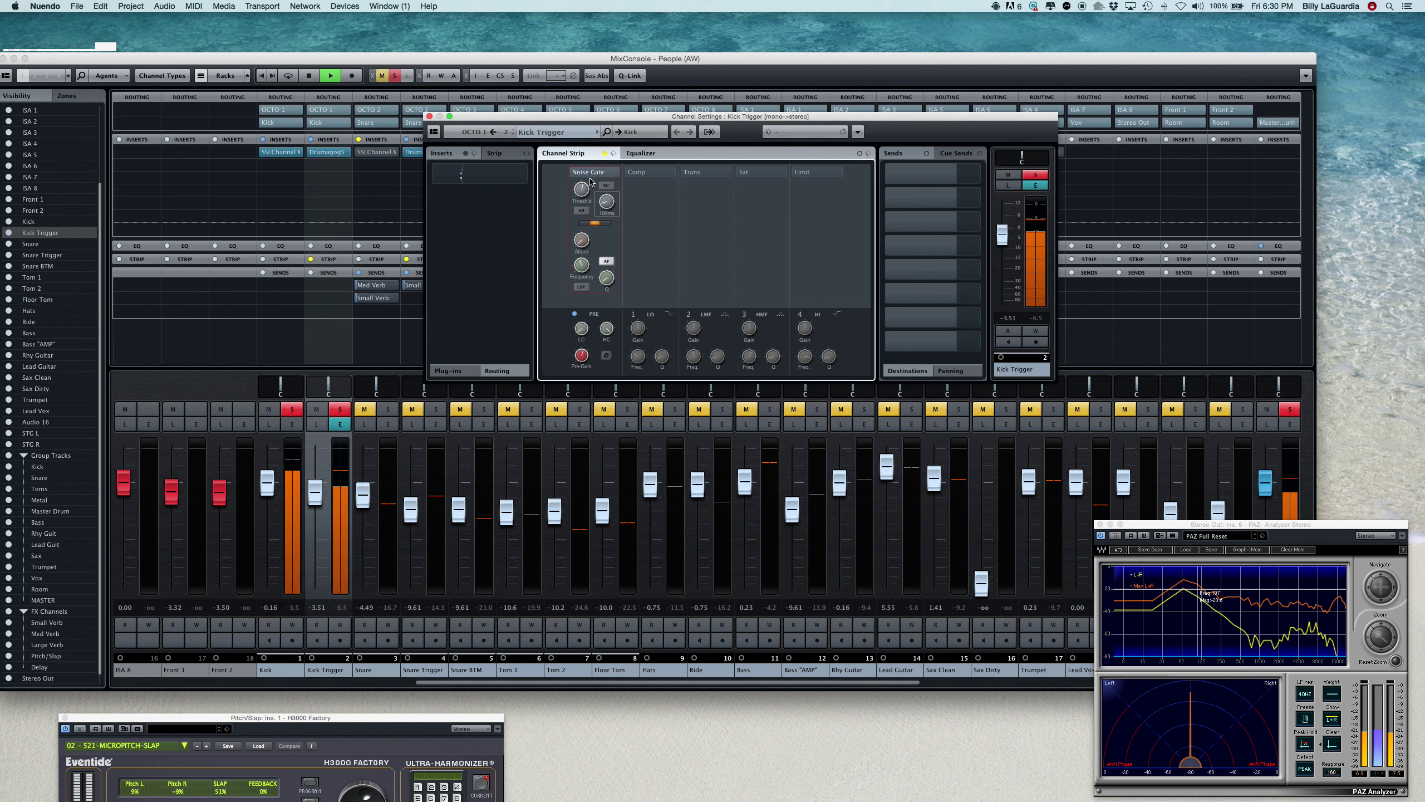
Take the Kick channel out of solo and set the Kick Trigger's low-cut filter to 30 Hz.
left_click(292, 408)
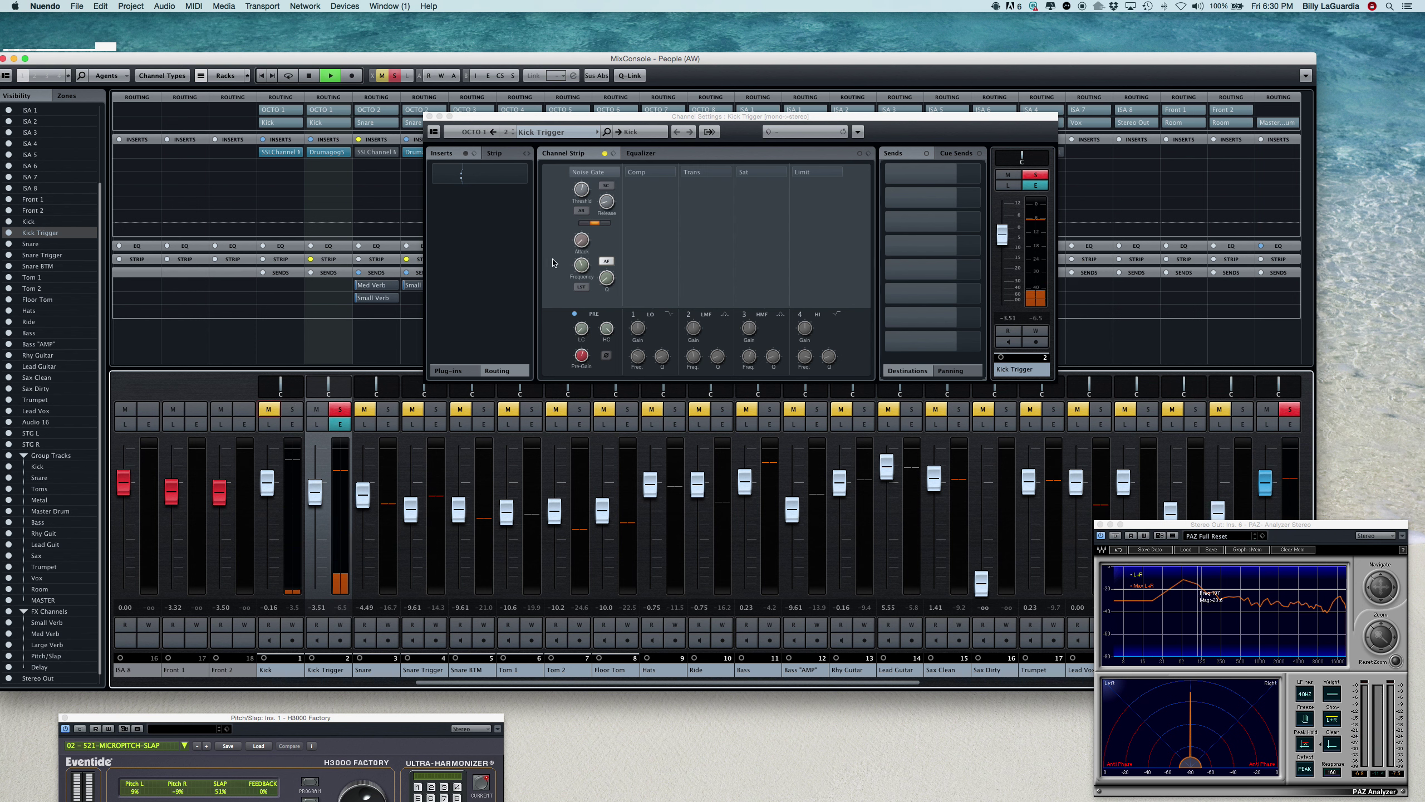
mouse_move(580, 332)
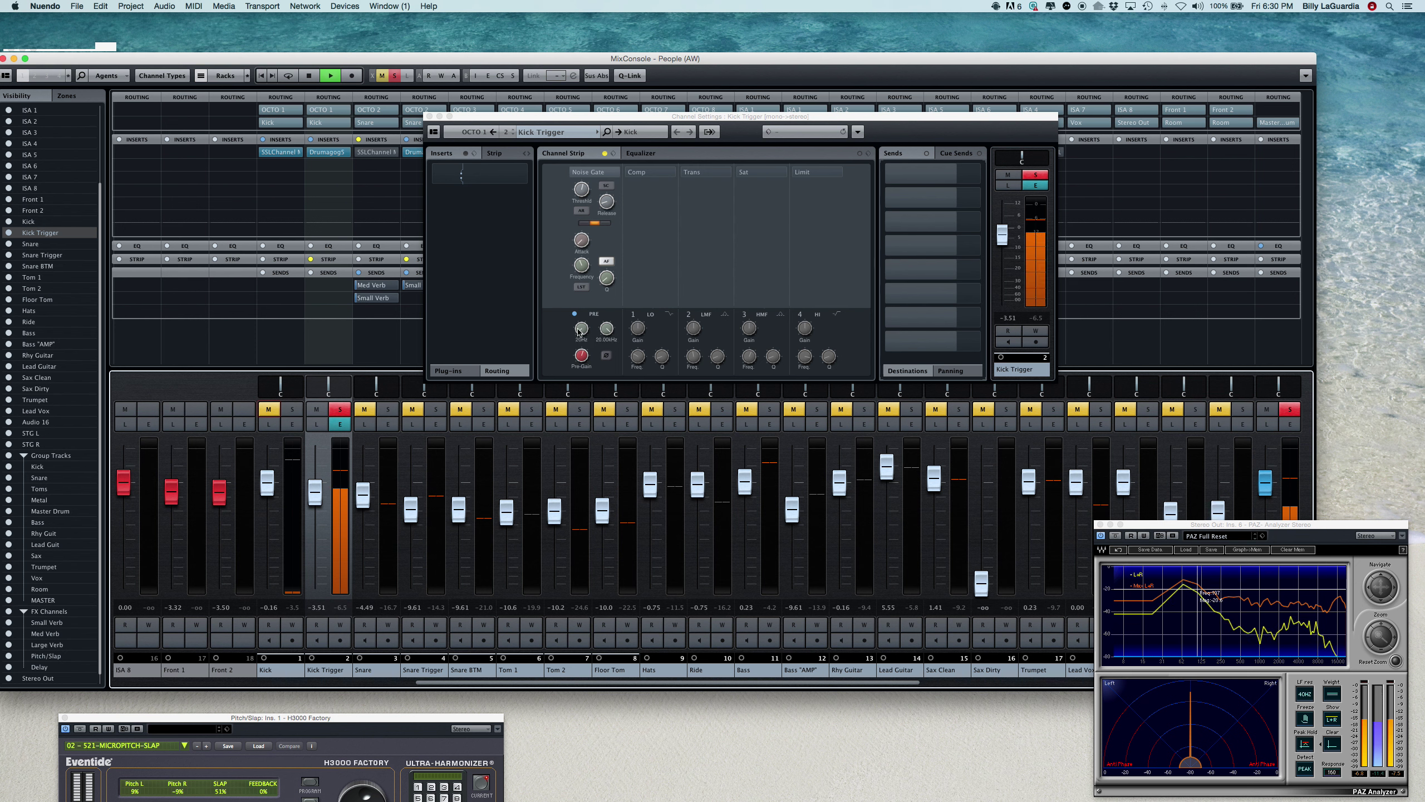
left_click(582, 334)
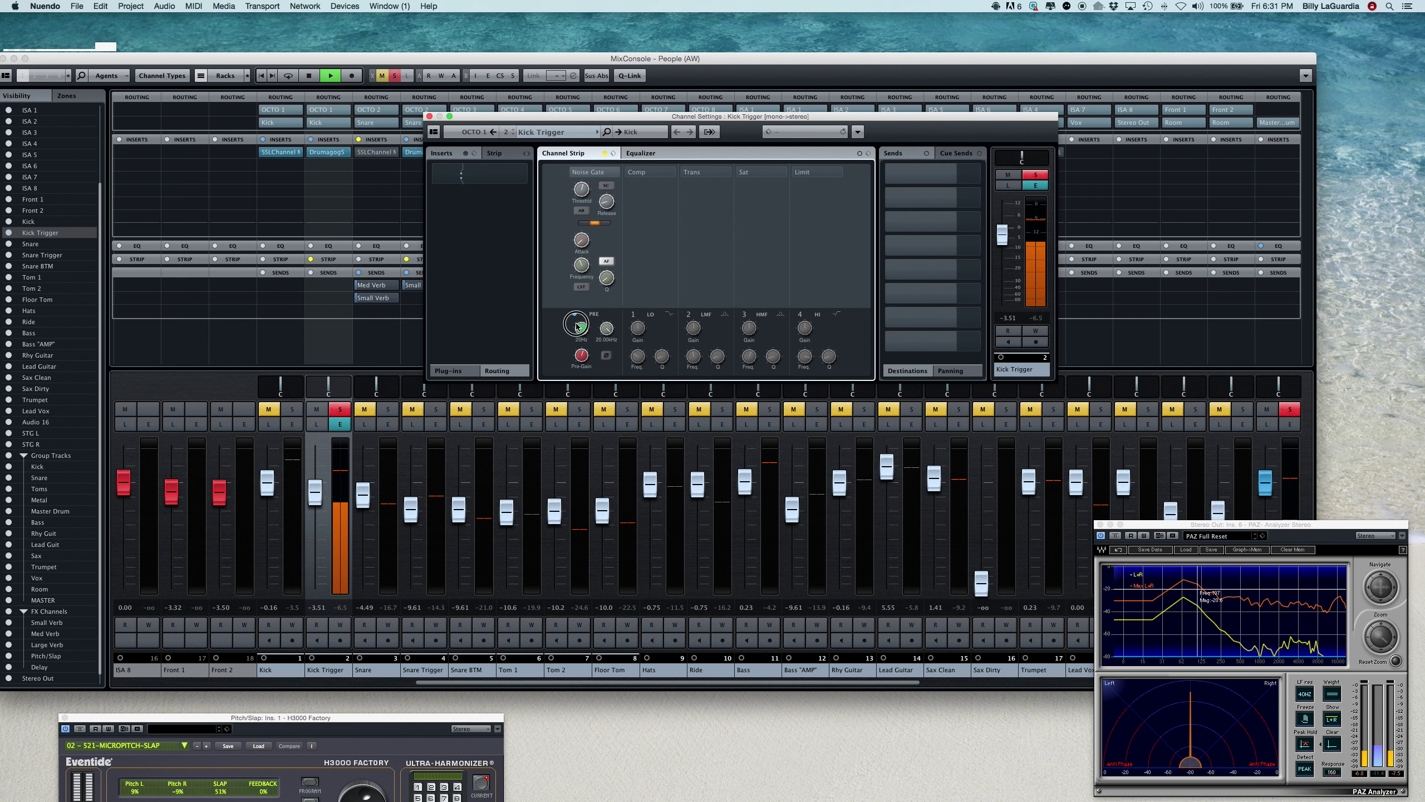
left_click_drag(576, 321, 575, 313)
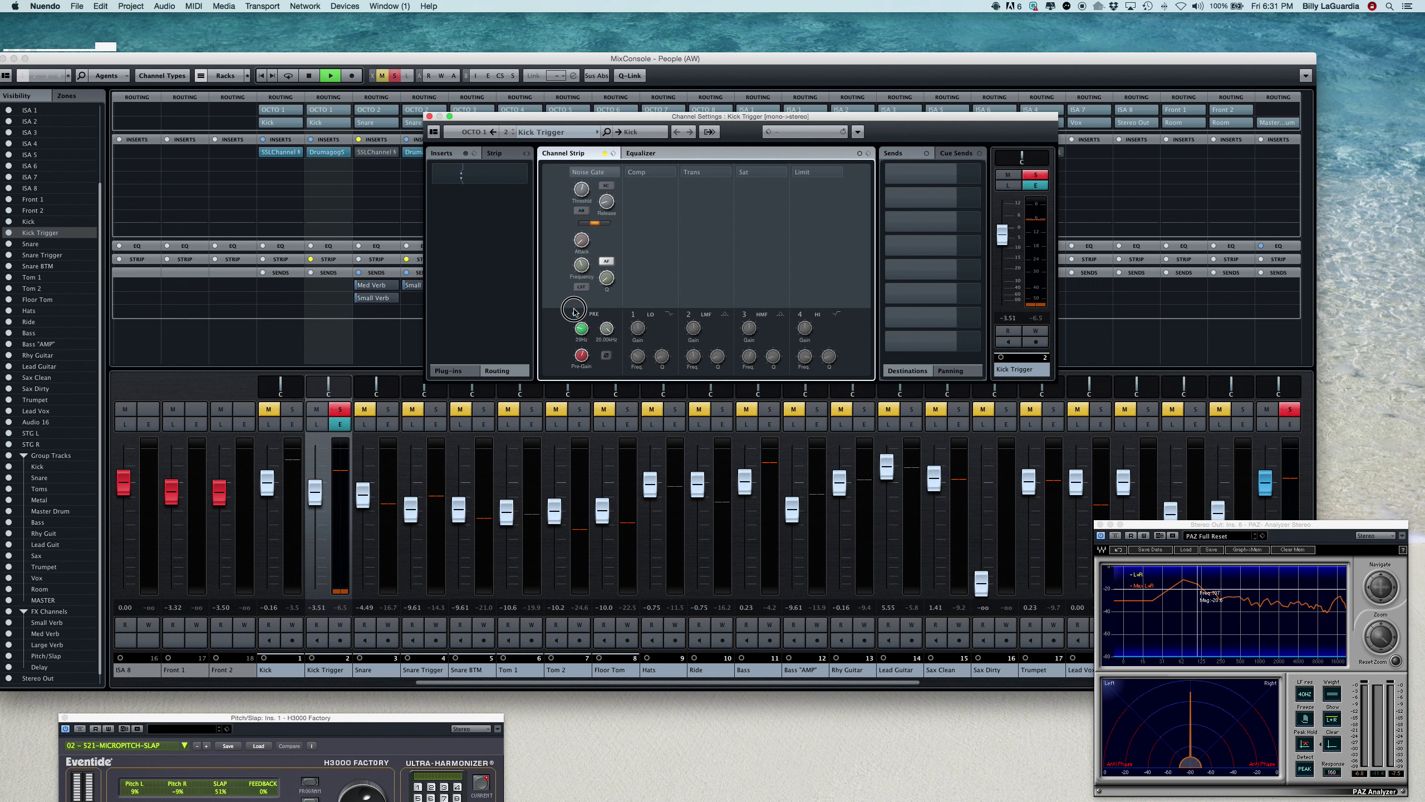
left_click(584, 343)
type("30")
key("Return")
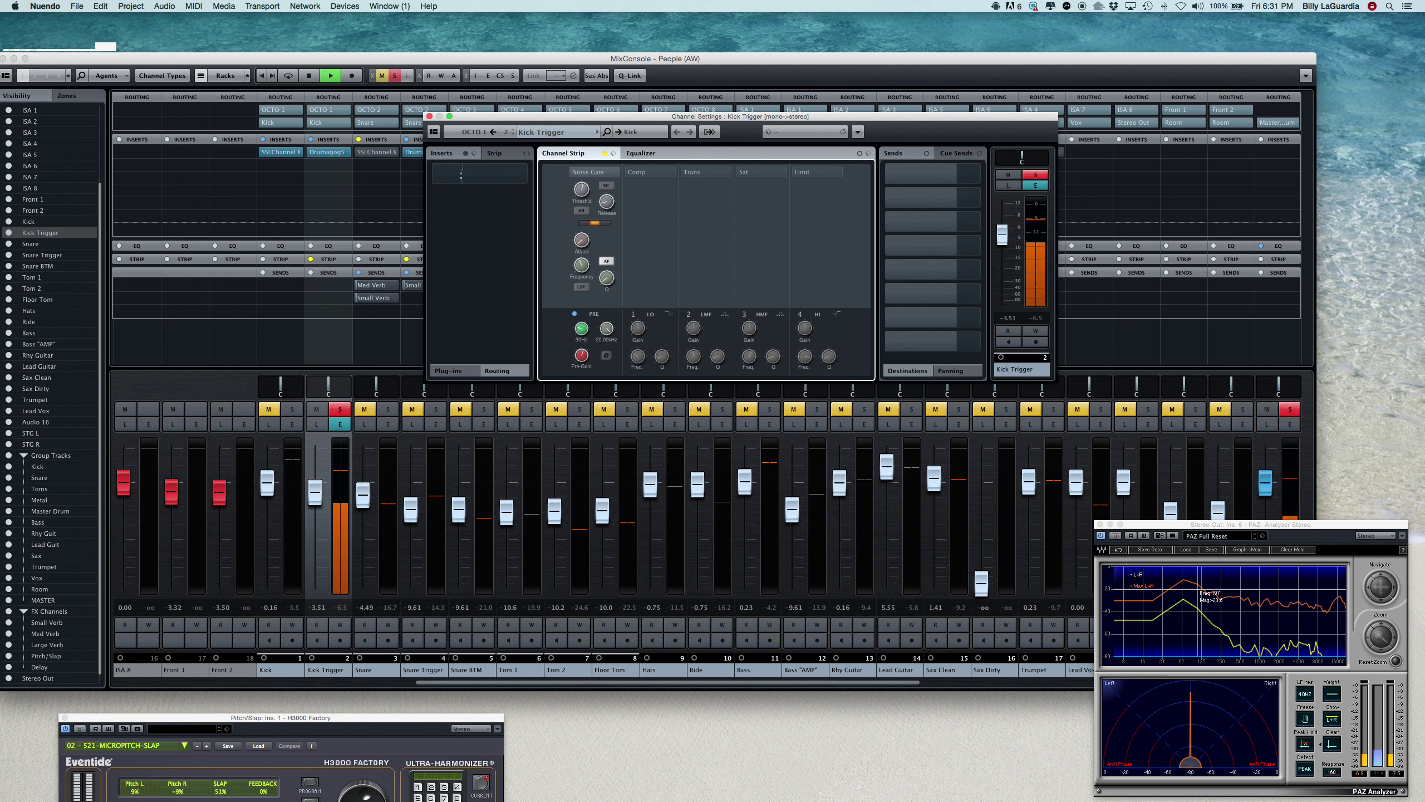
Equalise the Kick Trigger with -2.2 dB at 38.4 Hz, +4.1 dB at 65.8 Hz, -12.2 dB at 323 Hz and -4.4 dB at 5.36 kHz.
left_click(648, 157)
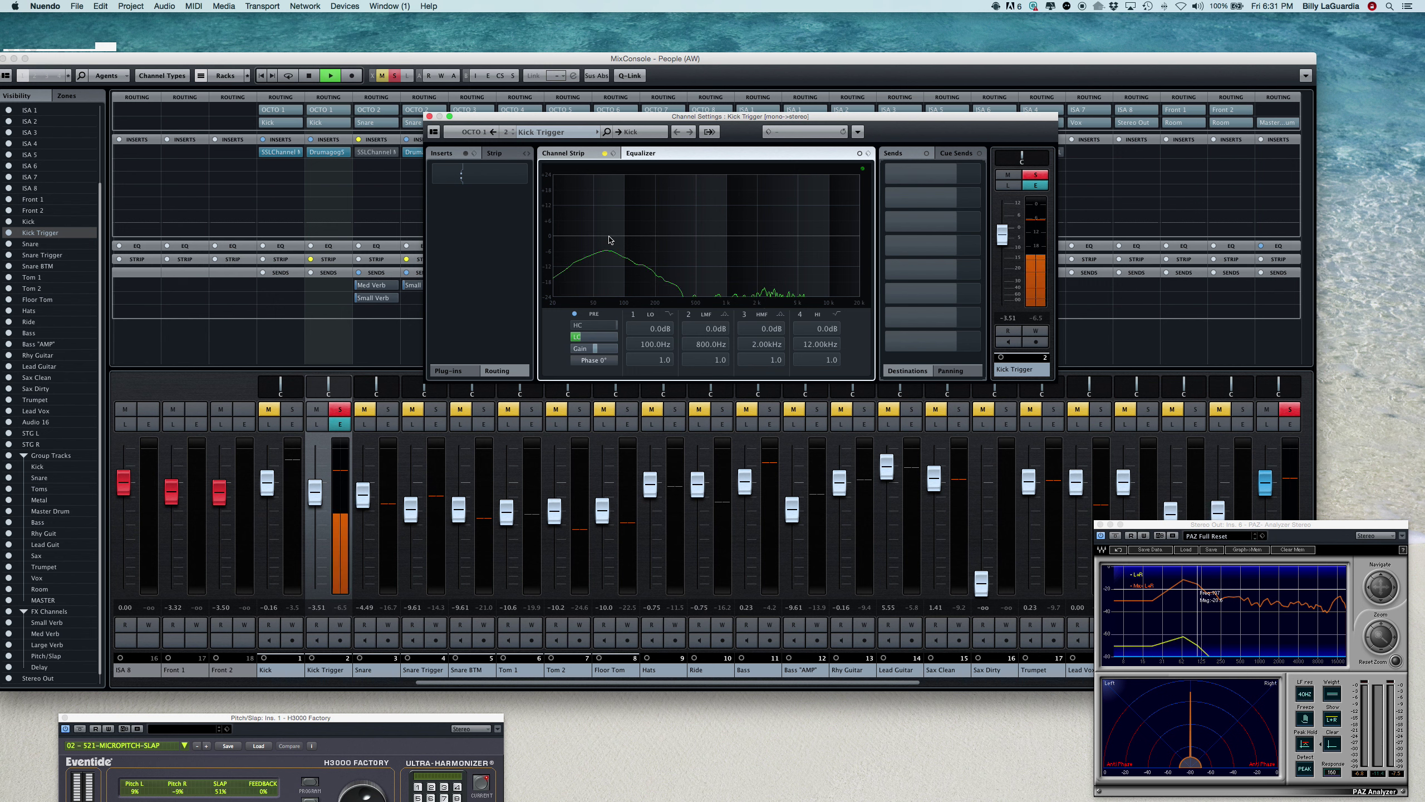
mouse_move(611, 240)
left_mouse_down()
mouse_move(604, 210)
mouse_move(583, 243)
left_mouse_up()
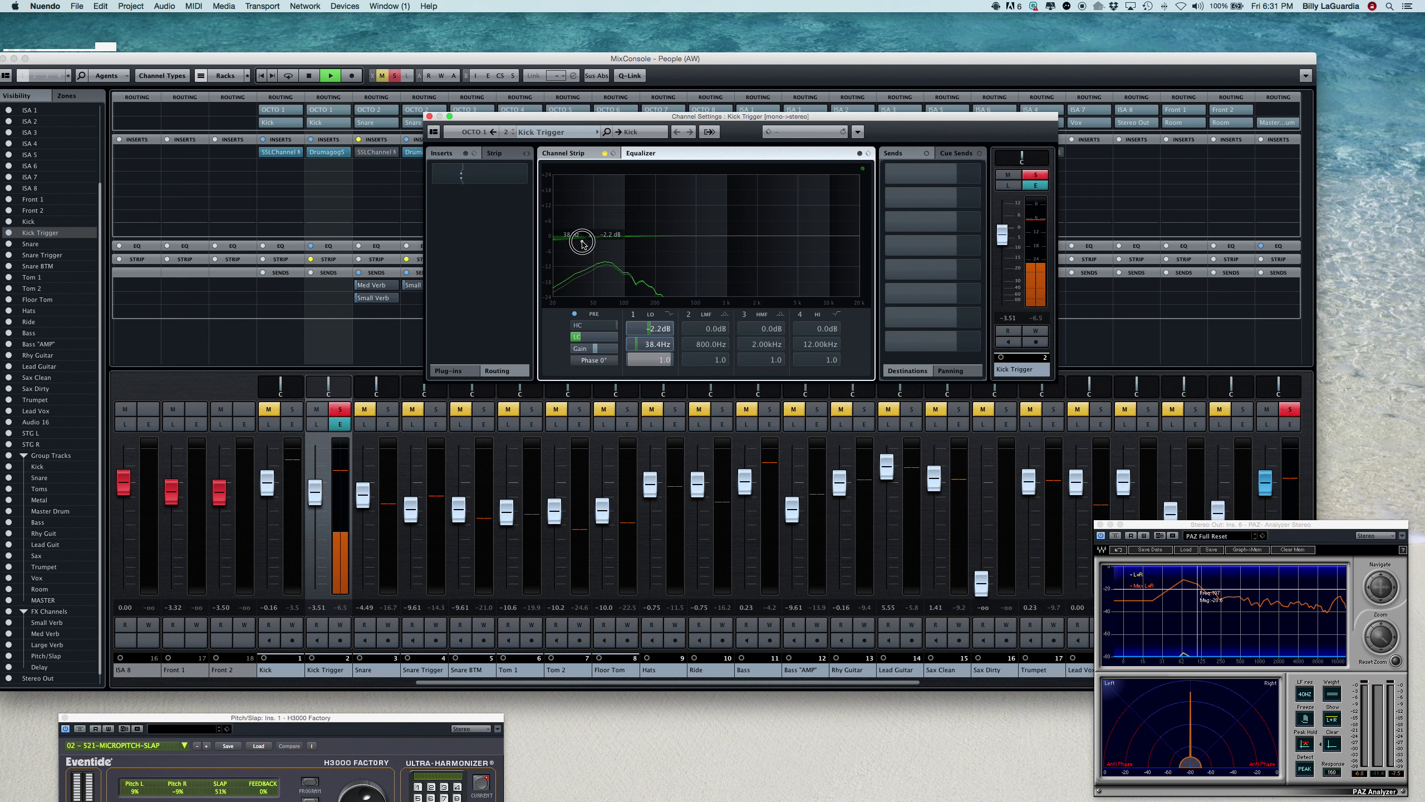
left_click(682, 315)
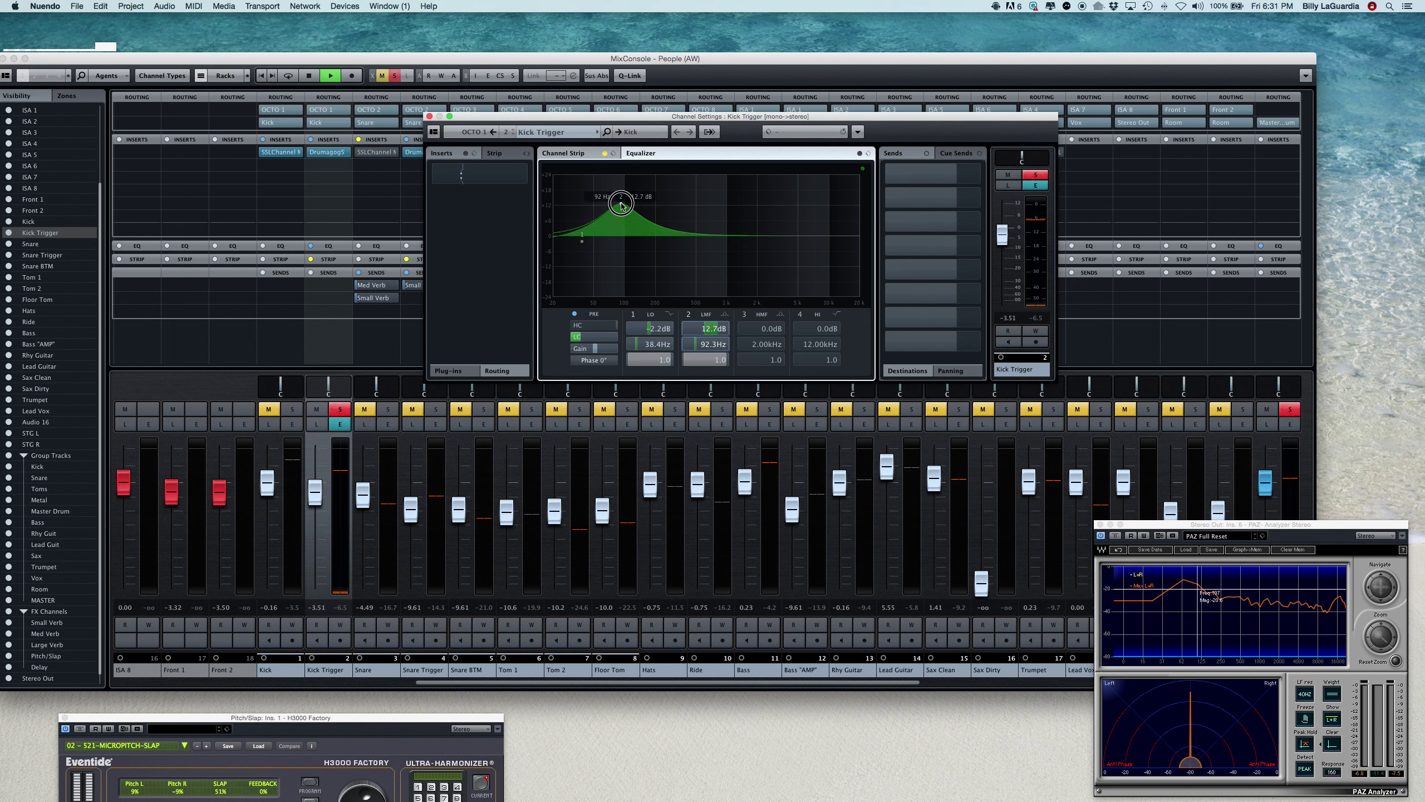
left_click_drag(622, 205, 675, 272)
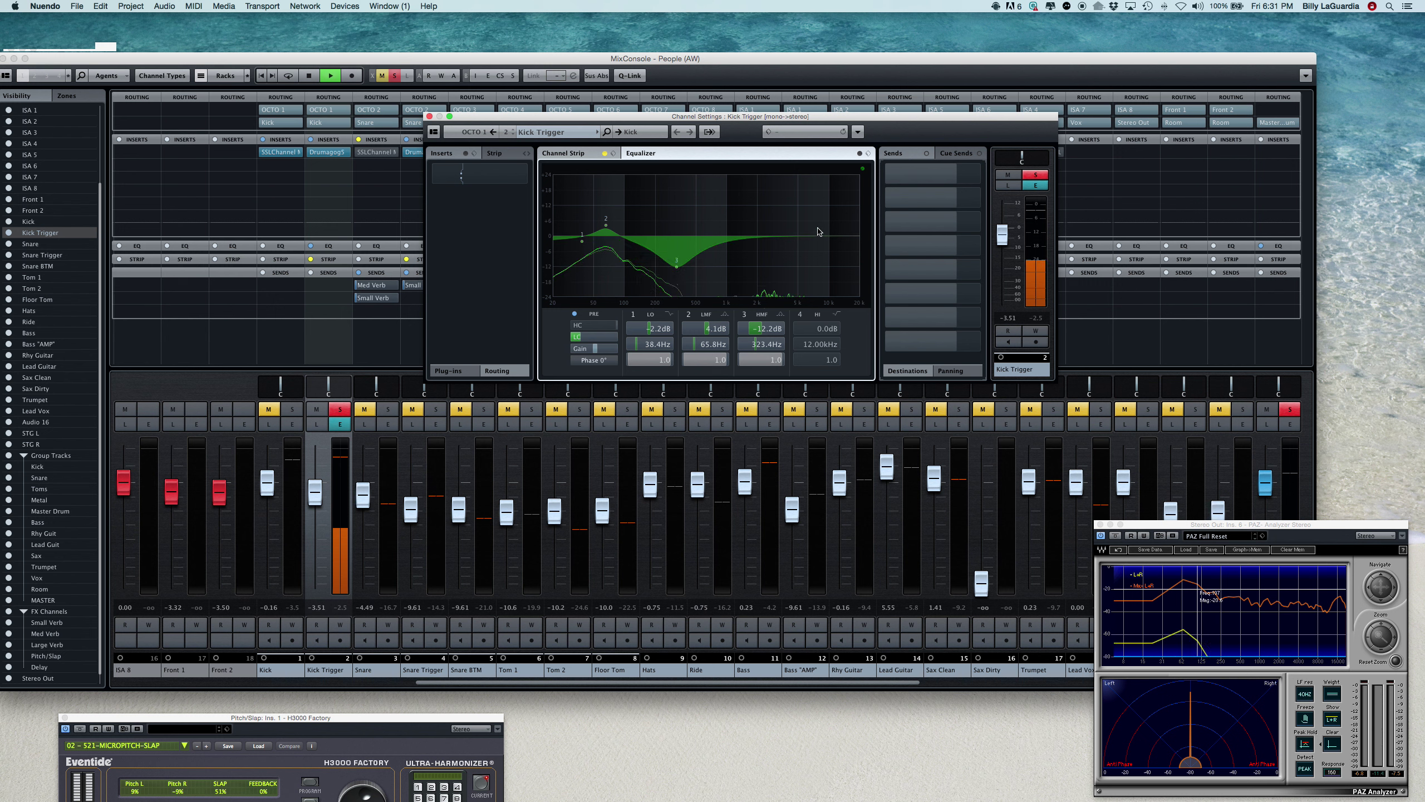
left_click(801, 240)
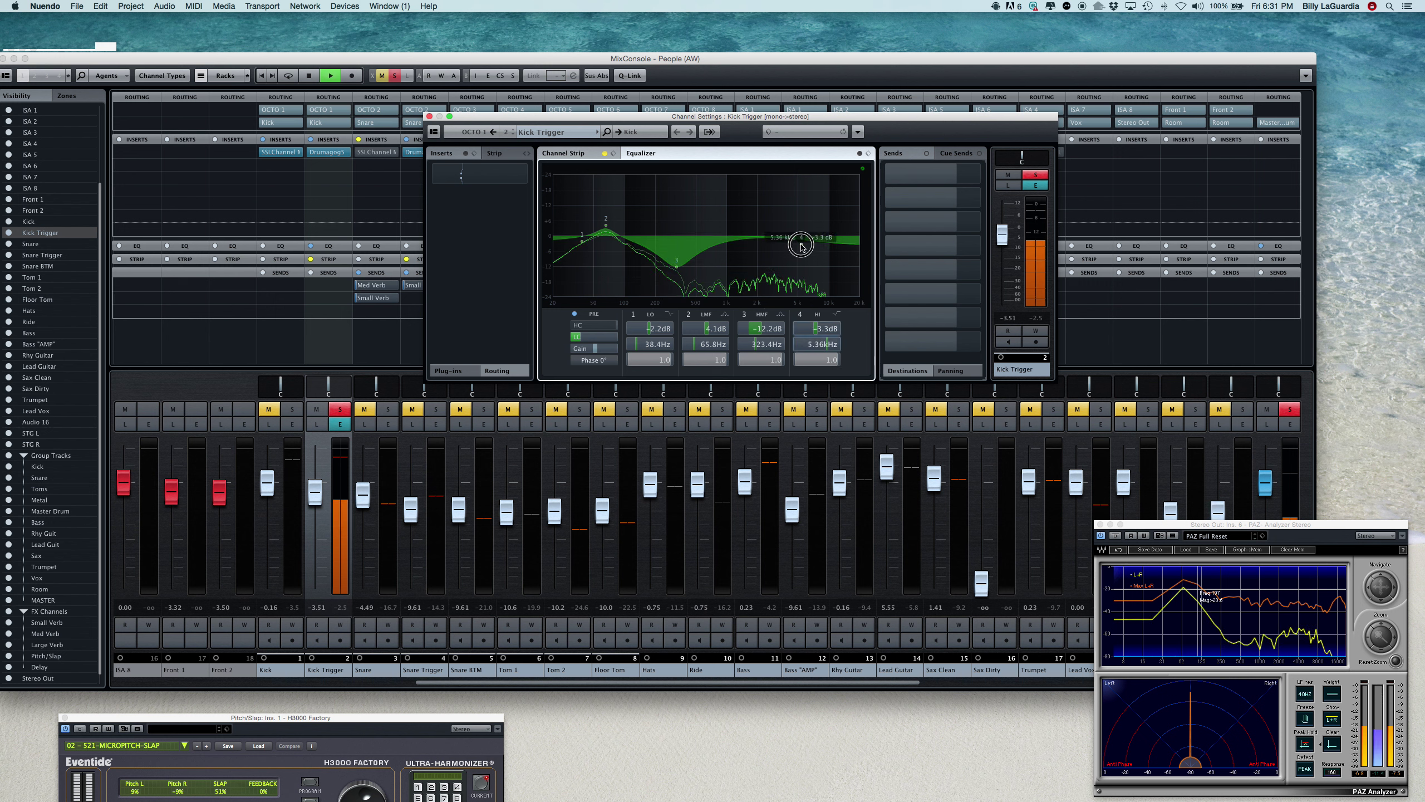
left_click_drag(801, 245, 801, 247)
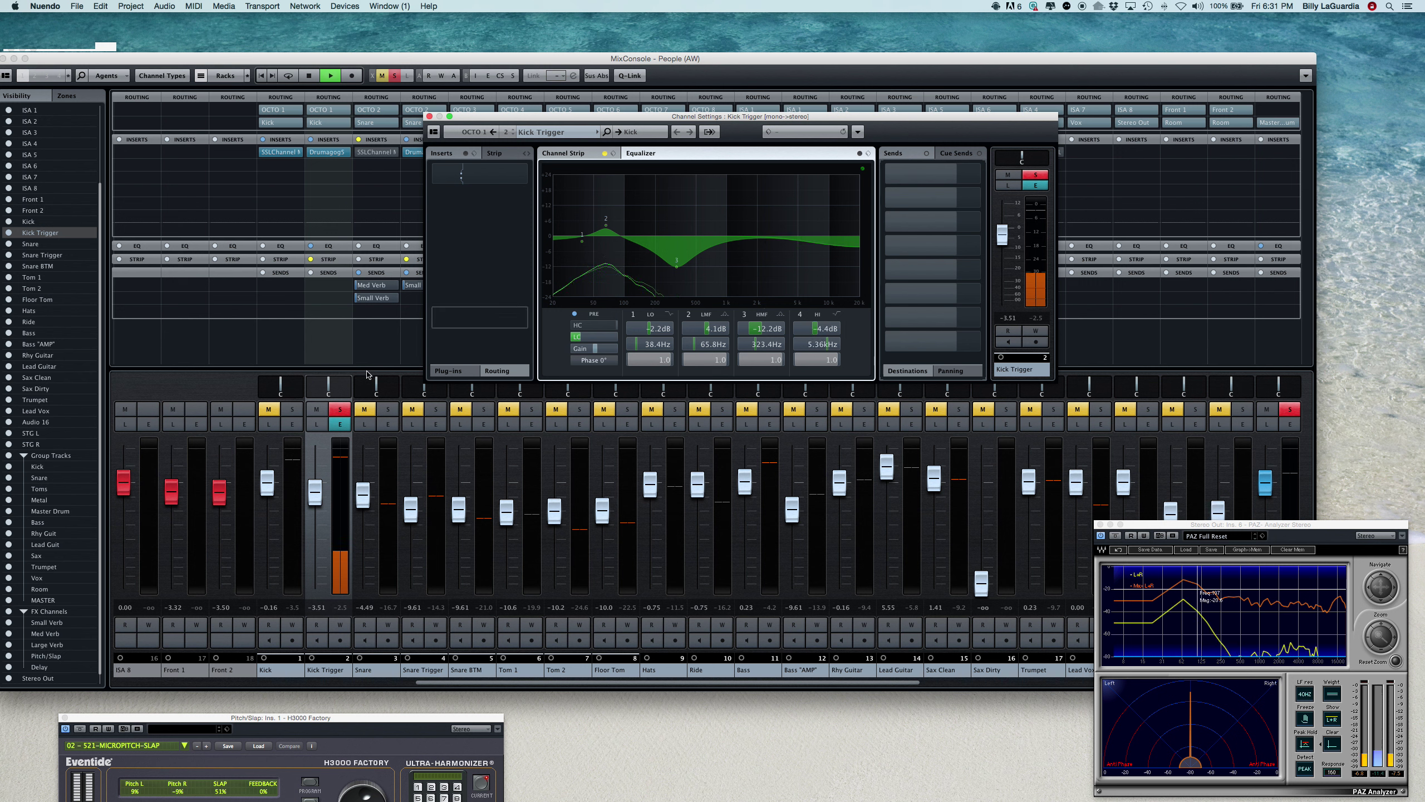
Add the Kick channel back to the solo and lower the Kick Trigger's fader to about -5.08 dB.
left_click(291, 409)
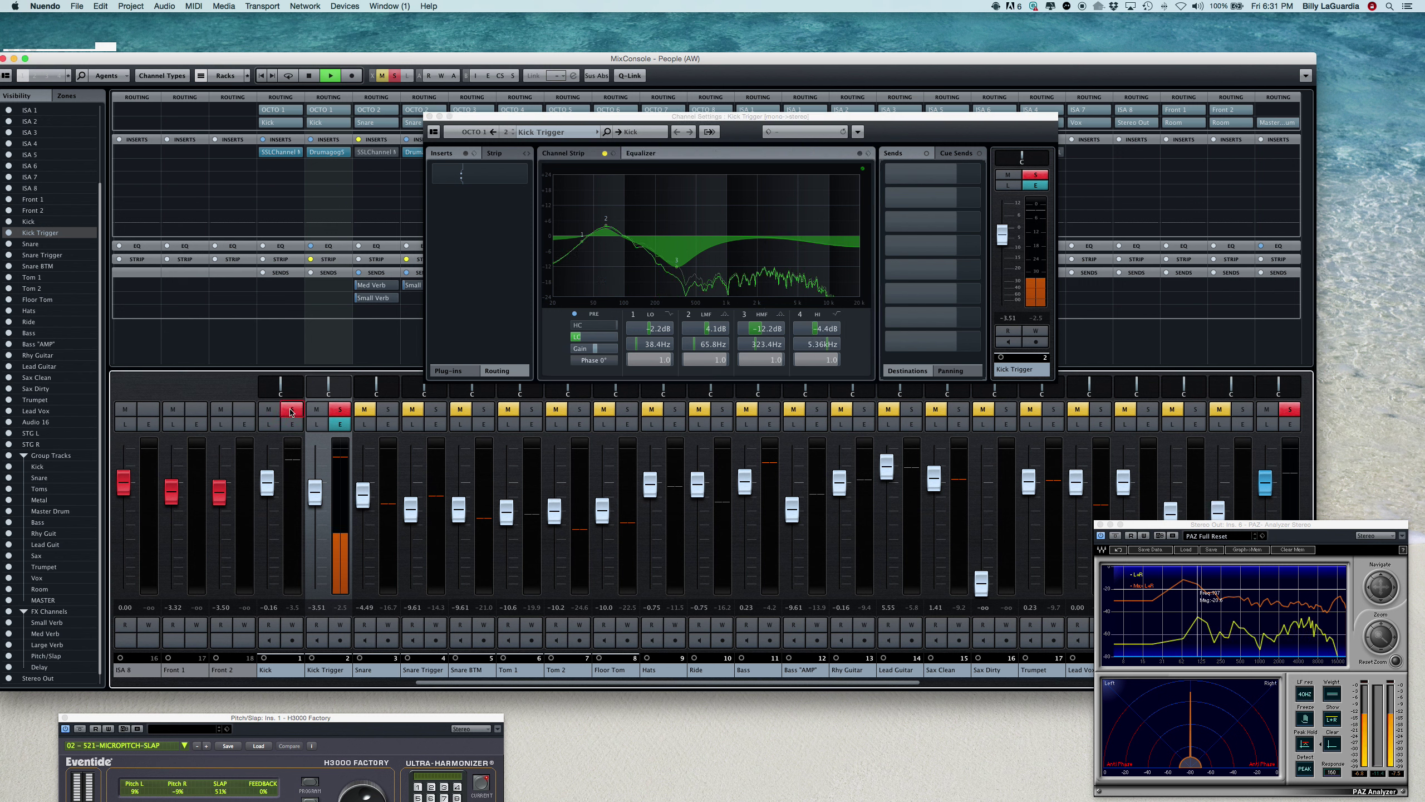
left_click(315, 492)
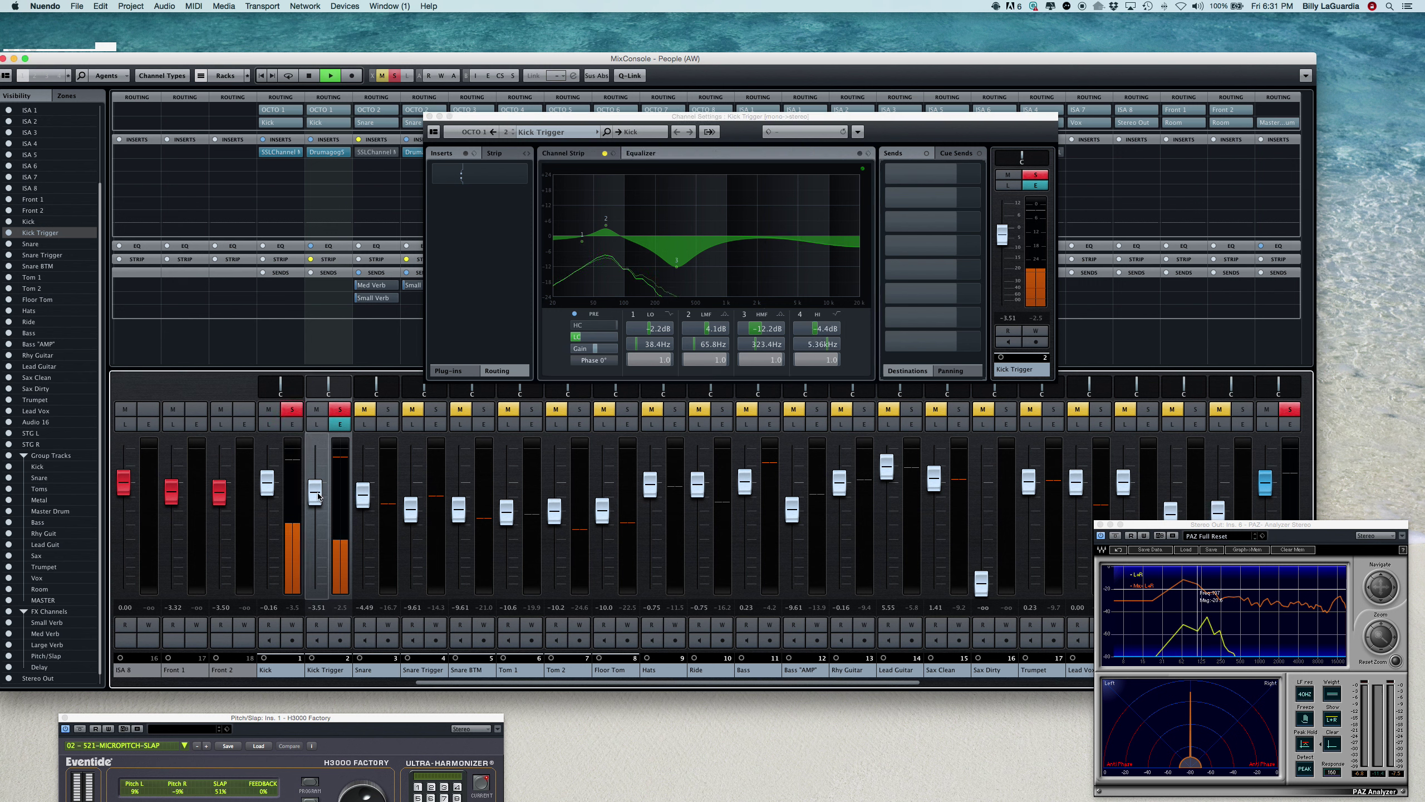
left_click_drag(316, 494, 319, 498)
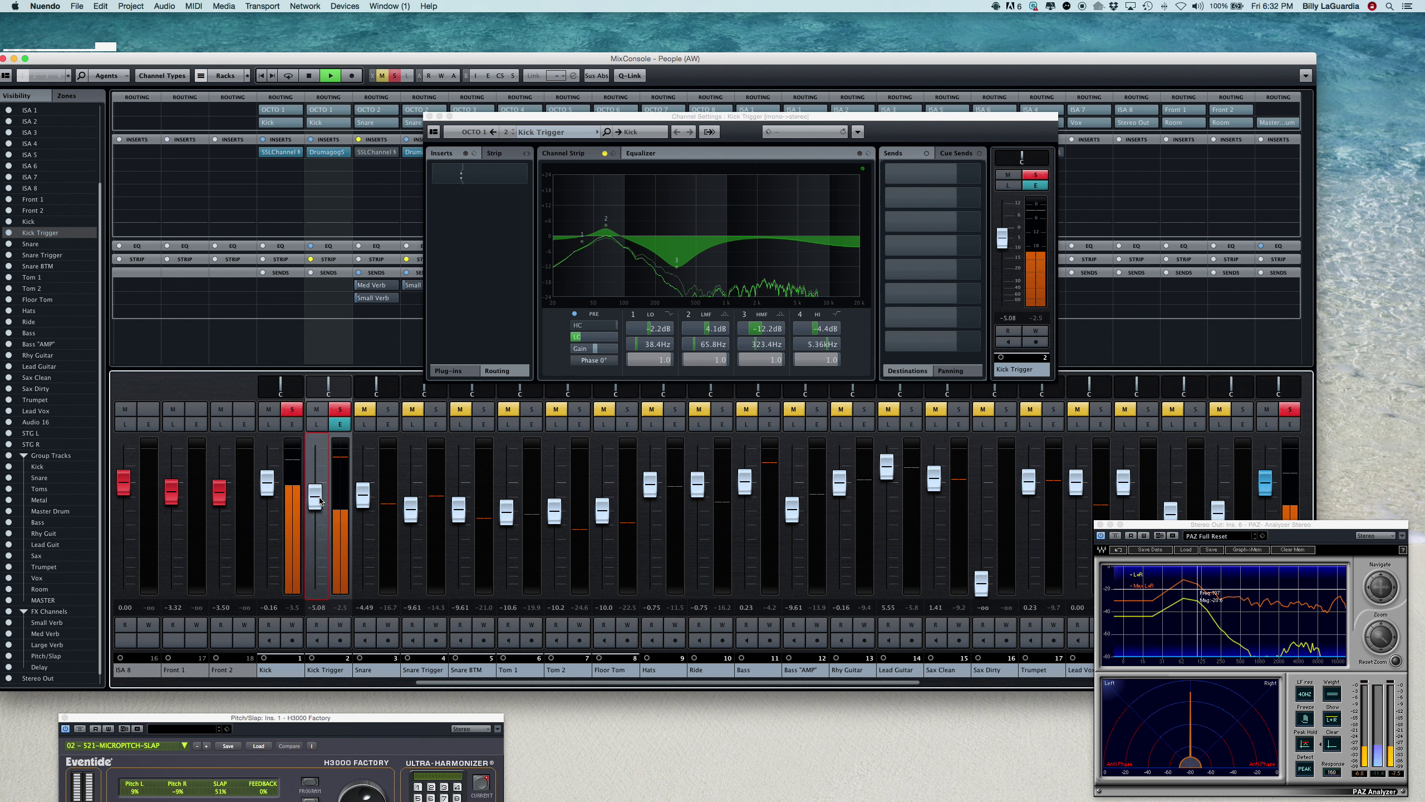
Open the Kick channel's SSLChannel plug-in and adjust its gate range, release and threshold.
left_click(284, 152)
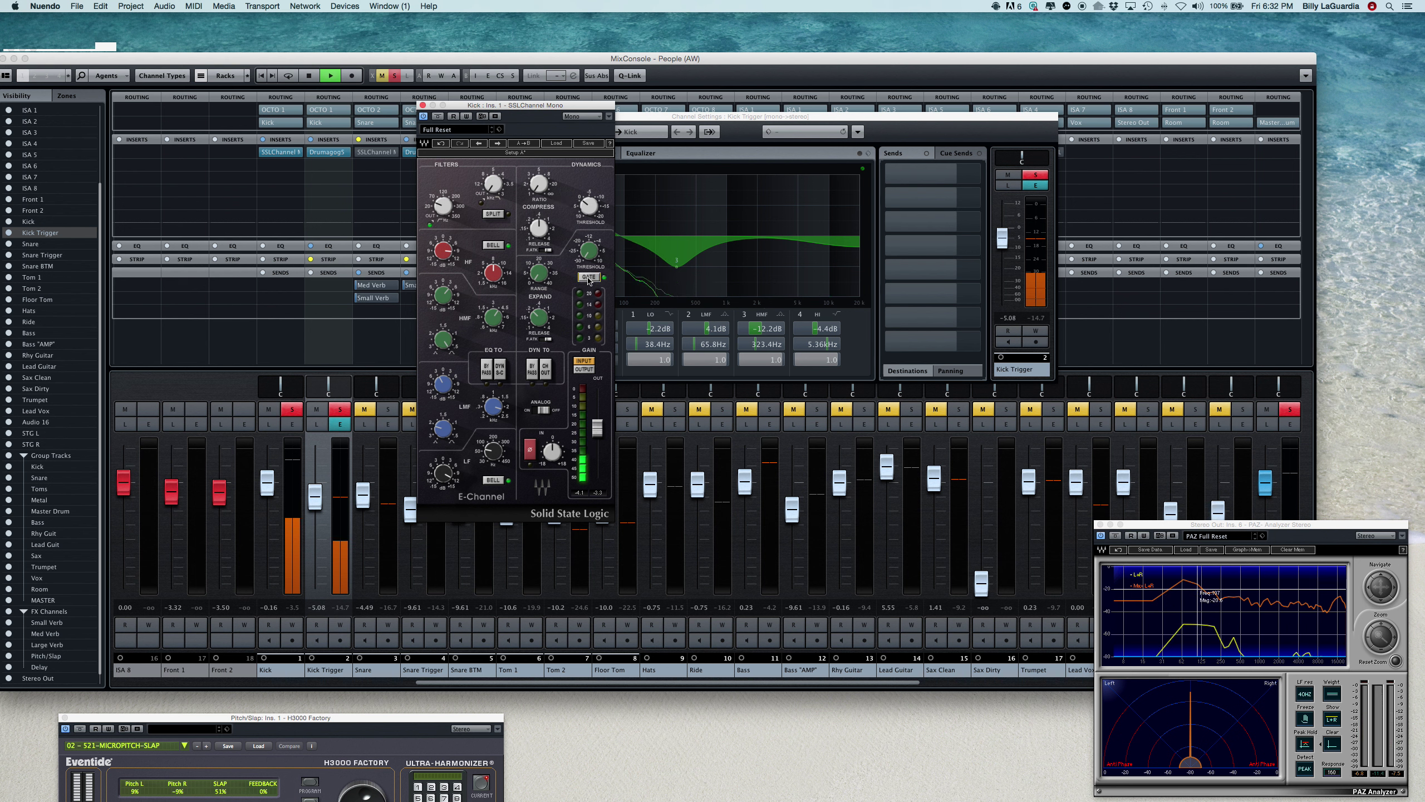
left_click_drag(539, 273, 539, 262)
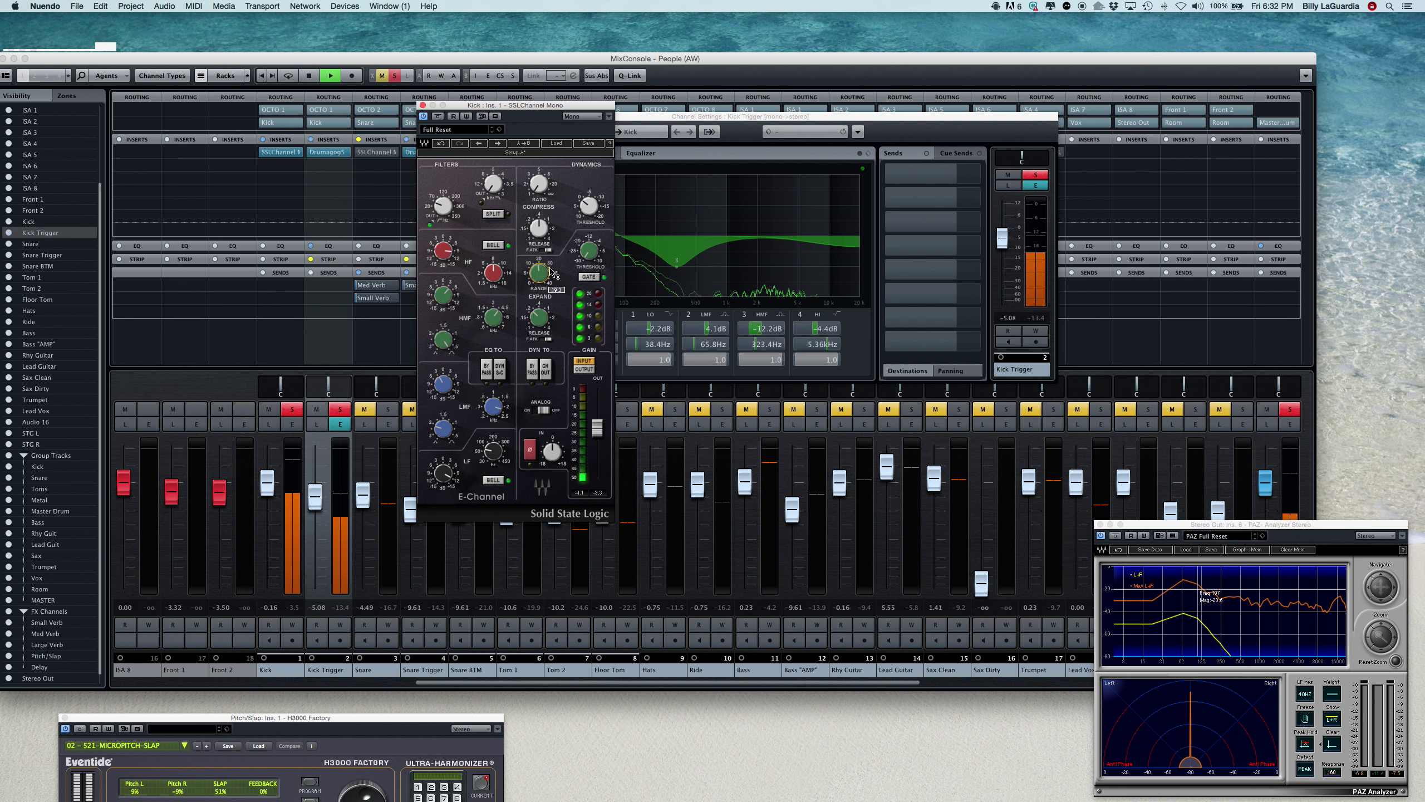
mouse_move(583, 259)
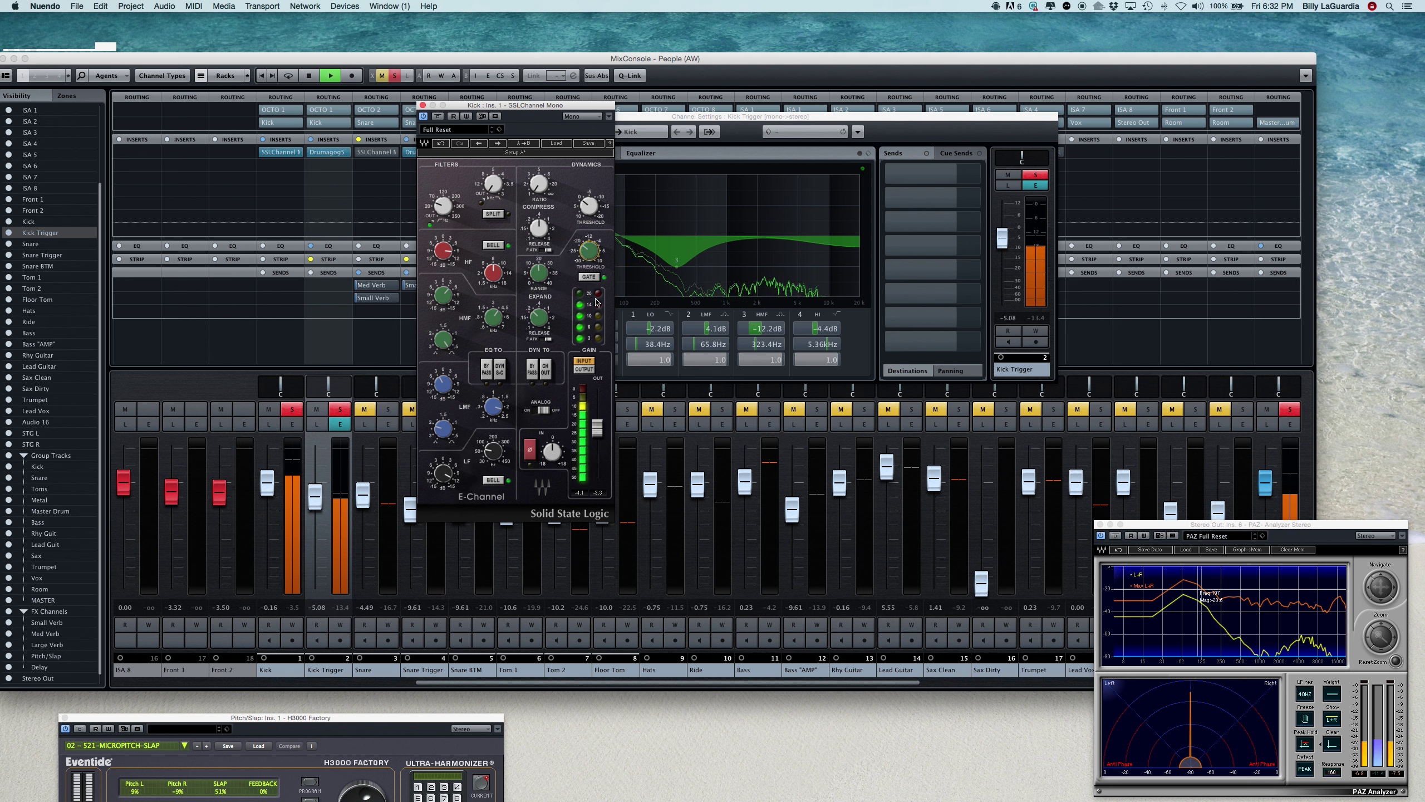
mouse_move(539, 318)
left_click_drag(533, 316, 533, 324)
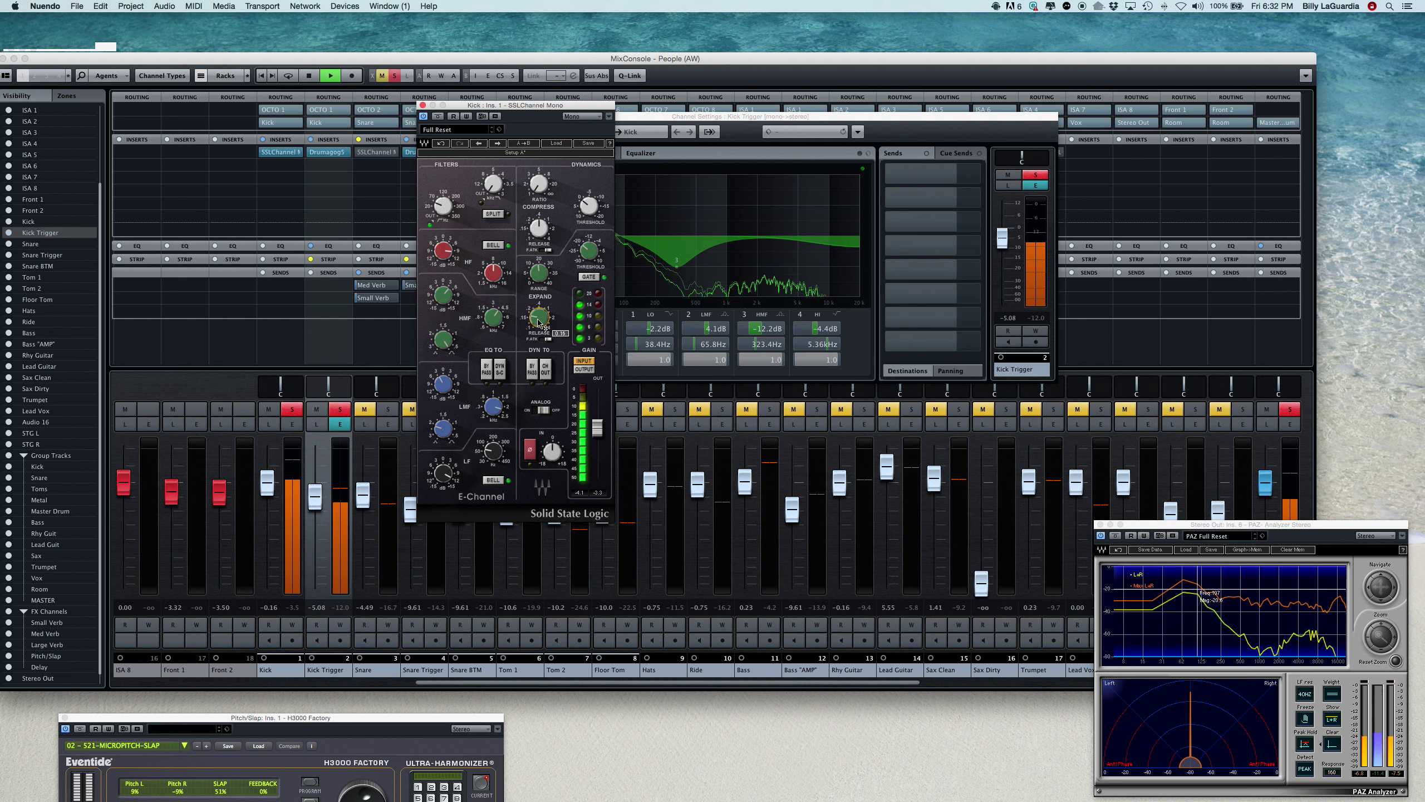
left_click_drag(538, 321, 538, 307)
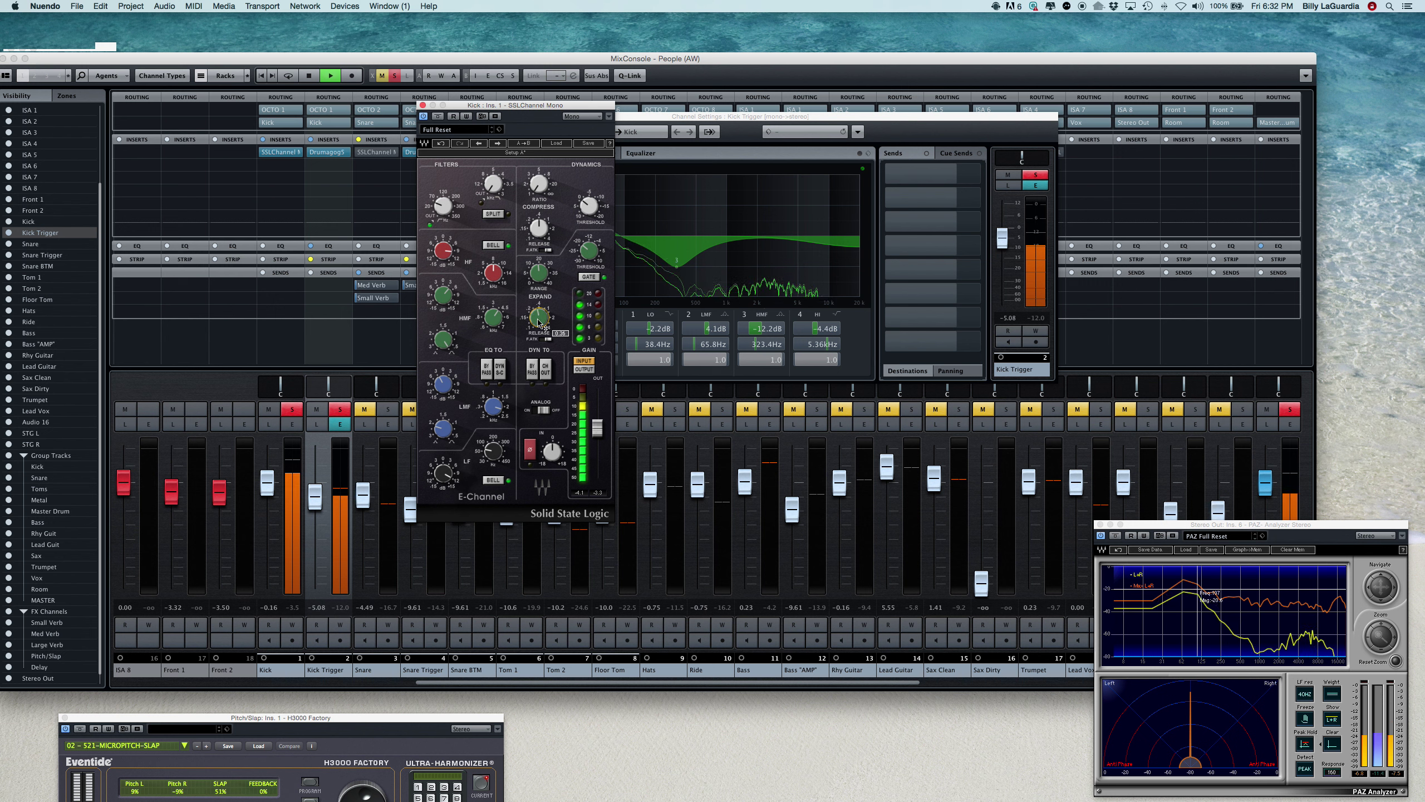
left_click_drag(537, 276, 590, 270)
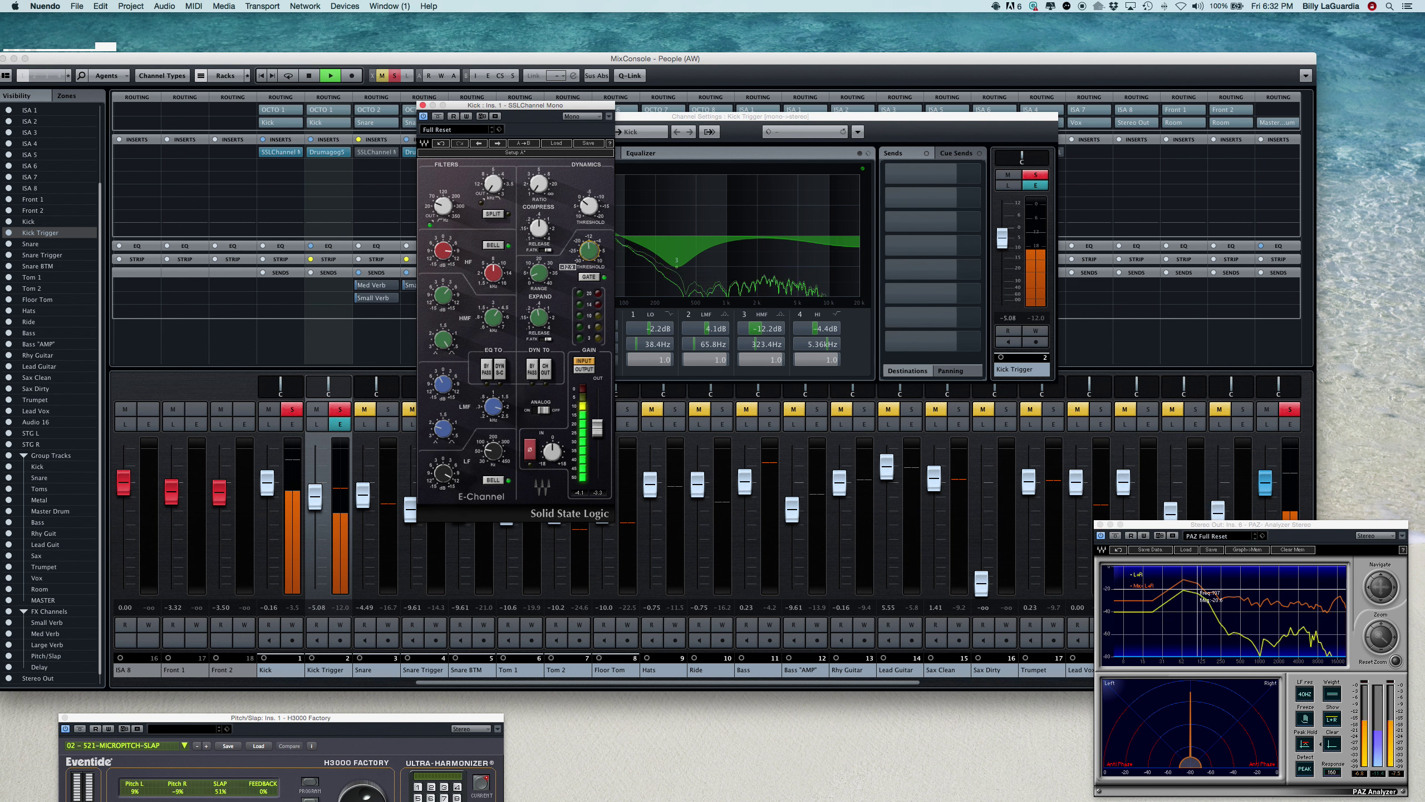
Take the Kick Trigger out of solo and fine-tune the gate range and release in the Kick's SSLChannel.
left_click(339, 408)
left_click(316, 408)
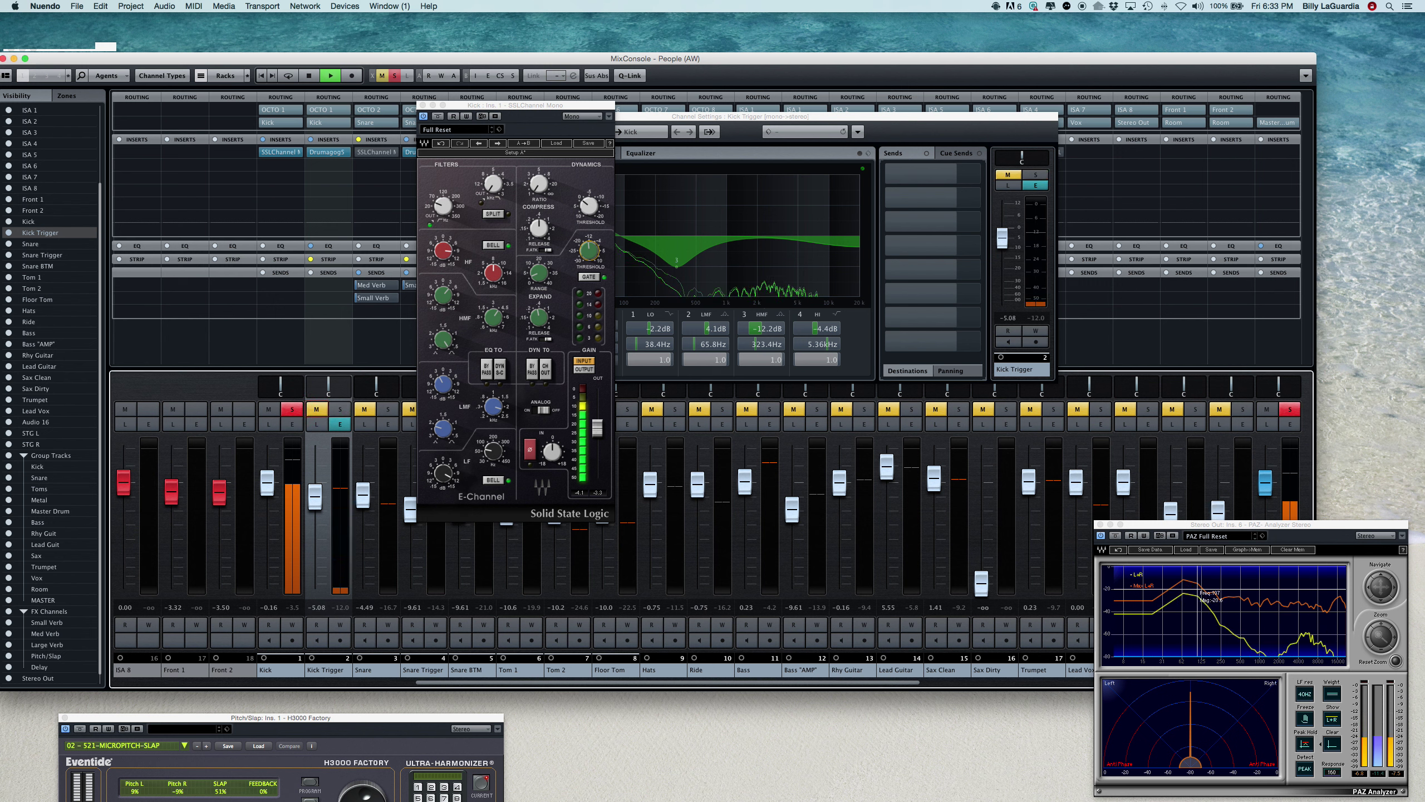
left_click(539, 274)
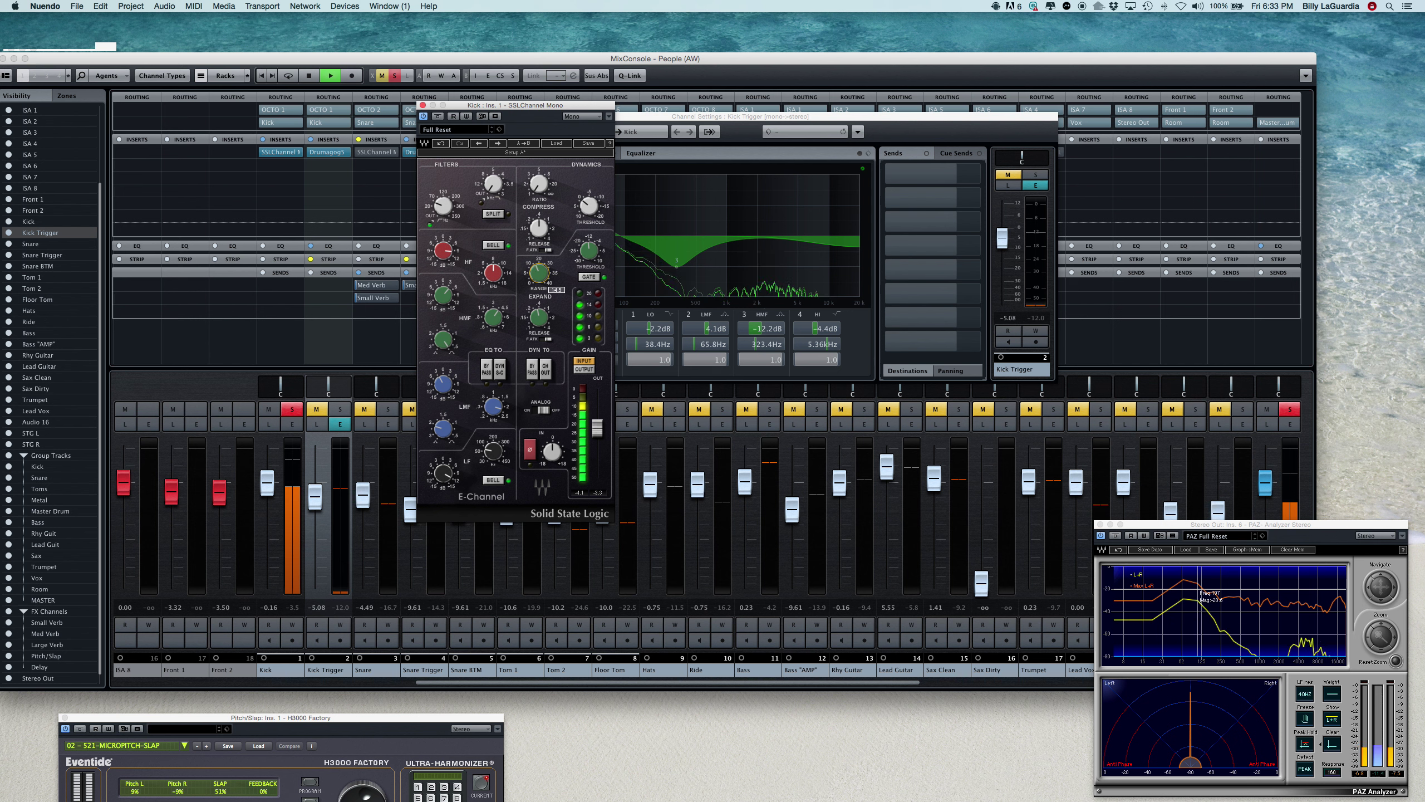
left_click_drag(539, 317, 539, 326)
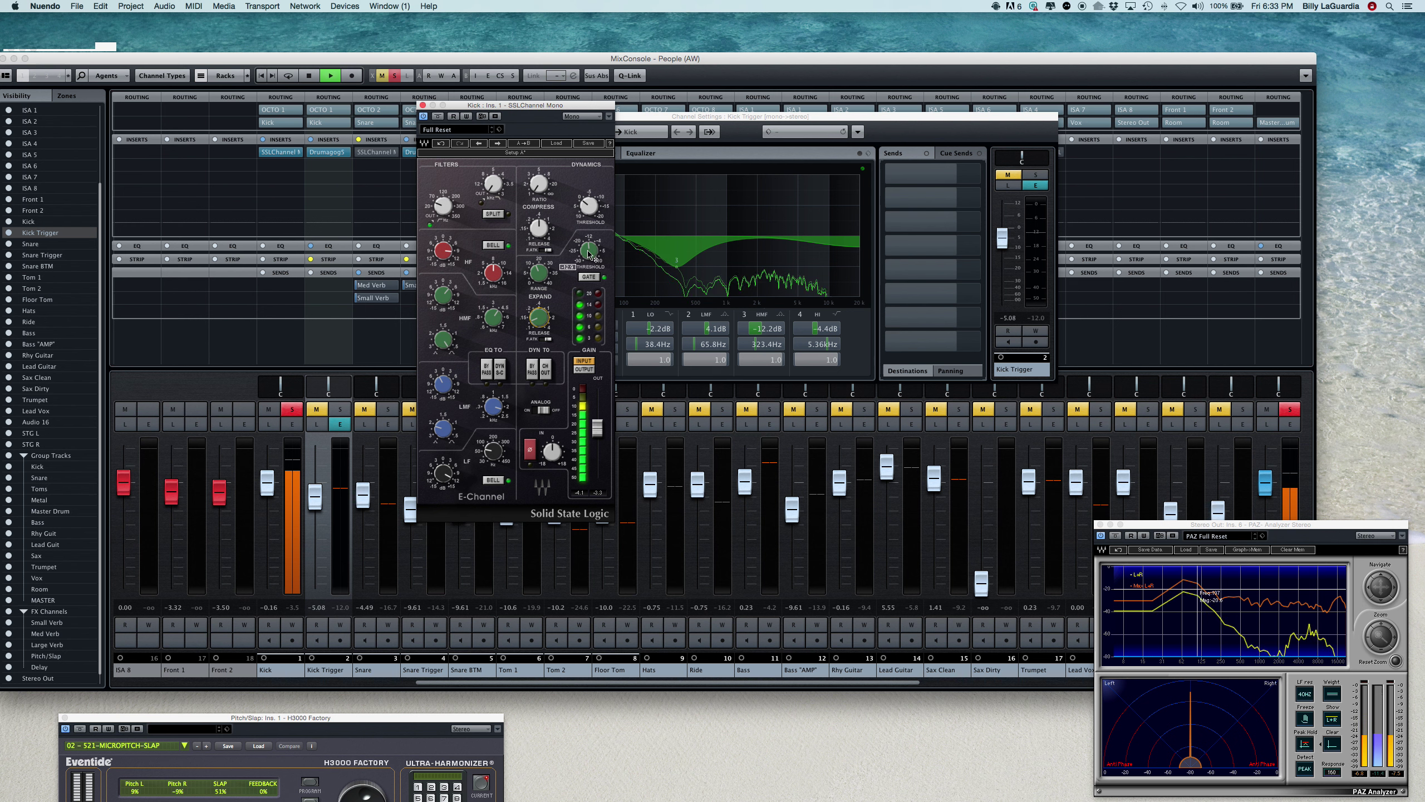
Solo the Kick Trigger again alongside the Kick and close the SSLChannel and channel settings windows.
left_click(340, 409)
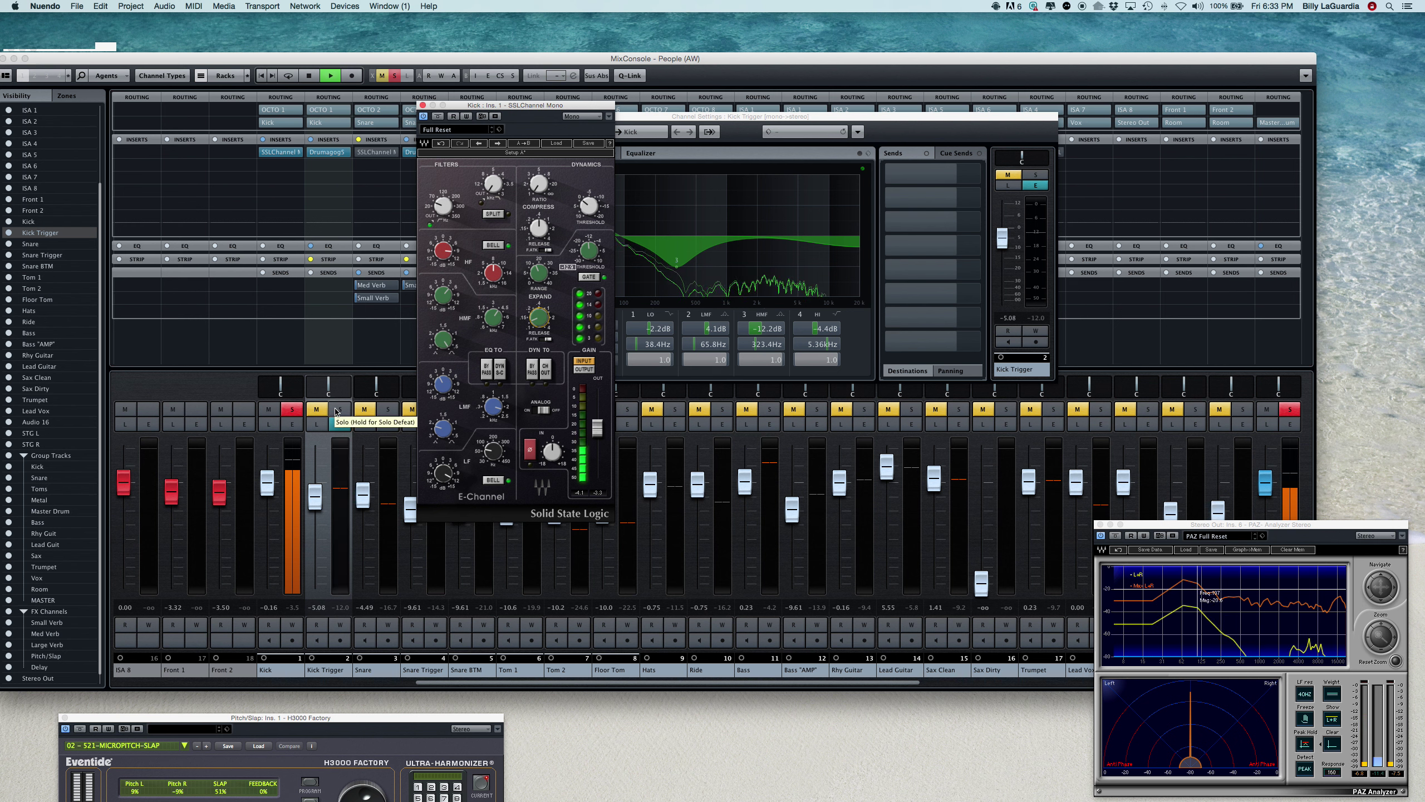
left_click(423, 107)
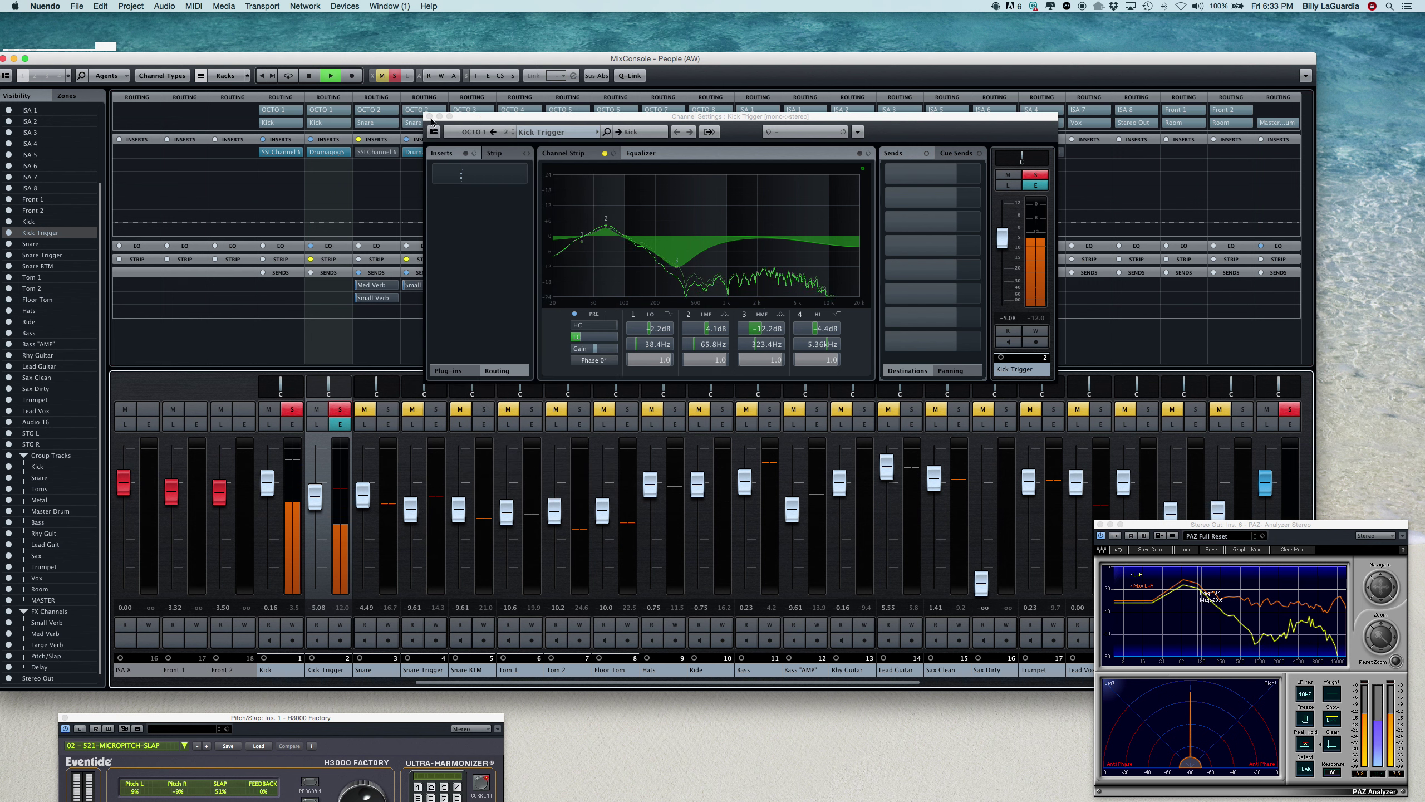
left_click(429, 117)
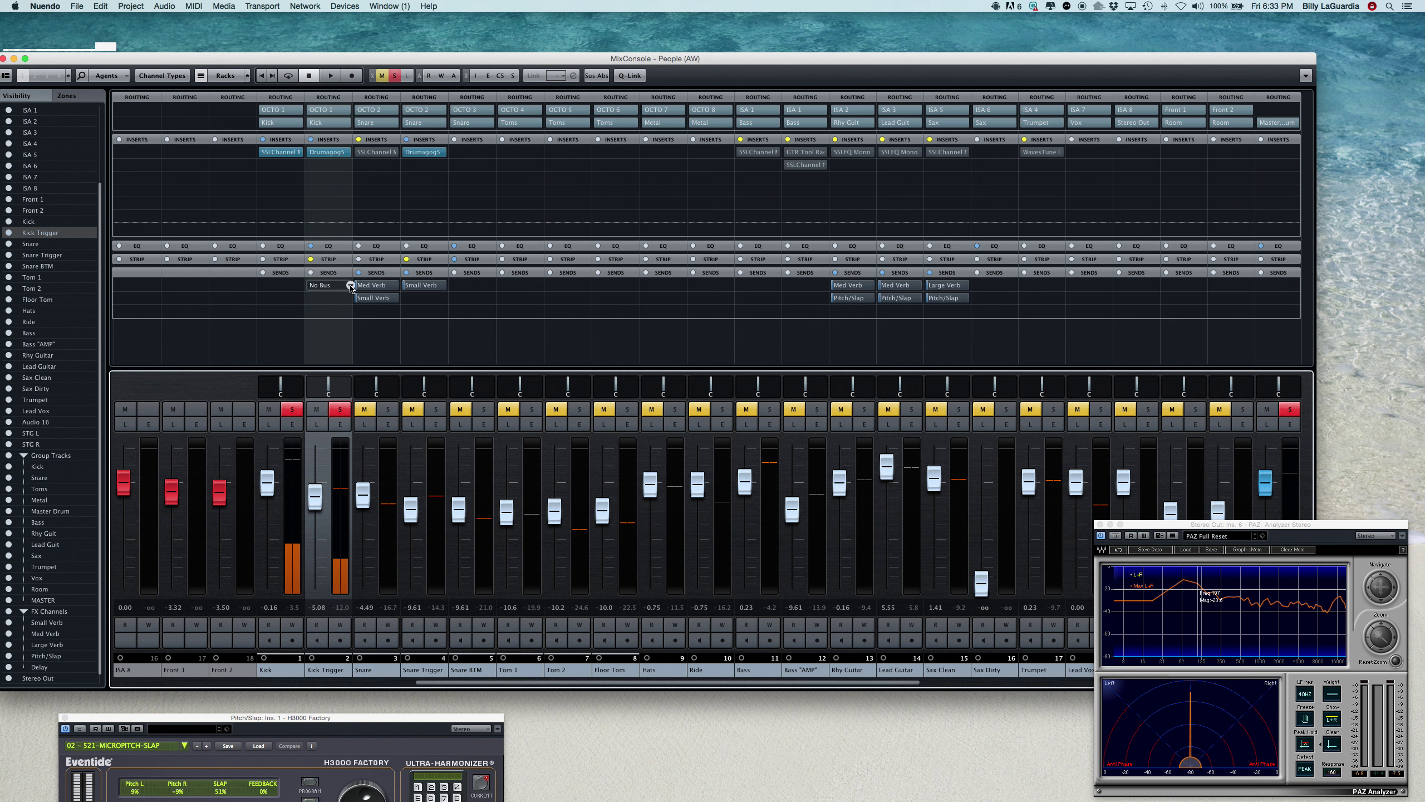
Add a Small Verb send to the Kick Trigger channel and activate it.
left_click(351, 286)
left_click(337, 332)
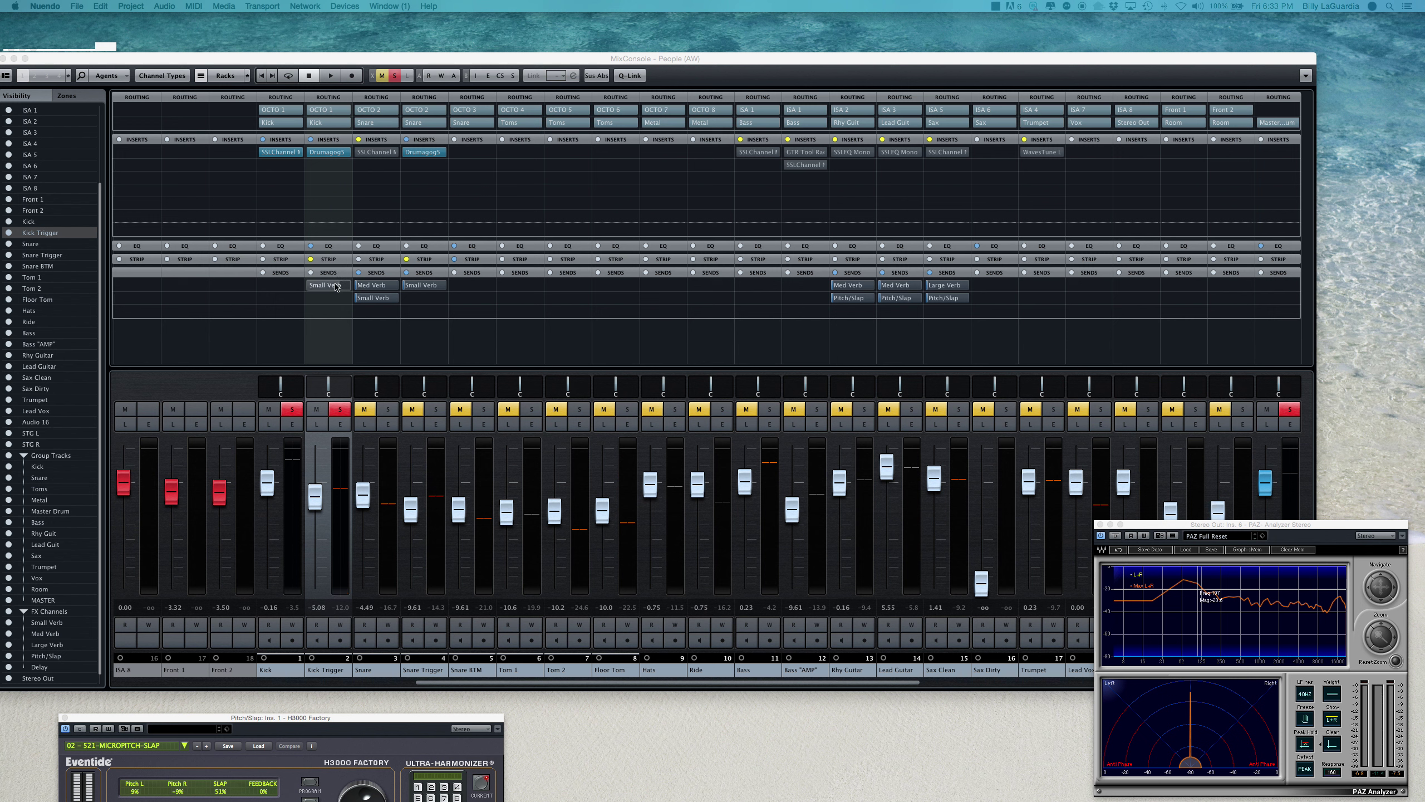
left_click(307, 286)
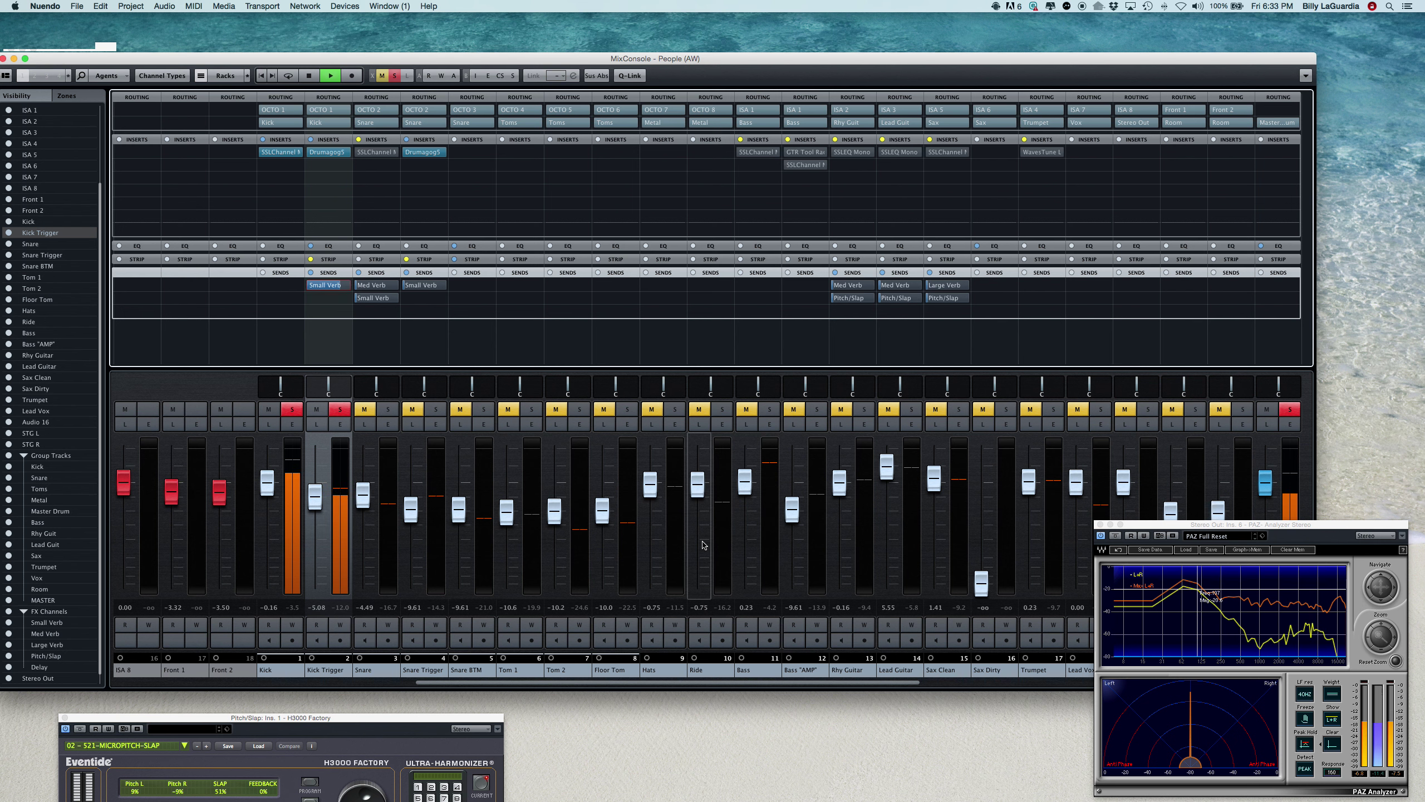
Add the Small Verb effects channel to the solo.
scroll(617, 517, "right", 3)
scroll(842, 543, "right", 9)
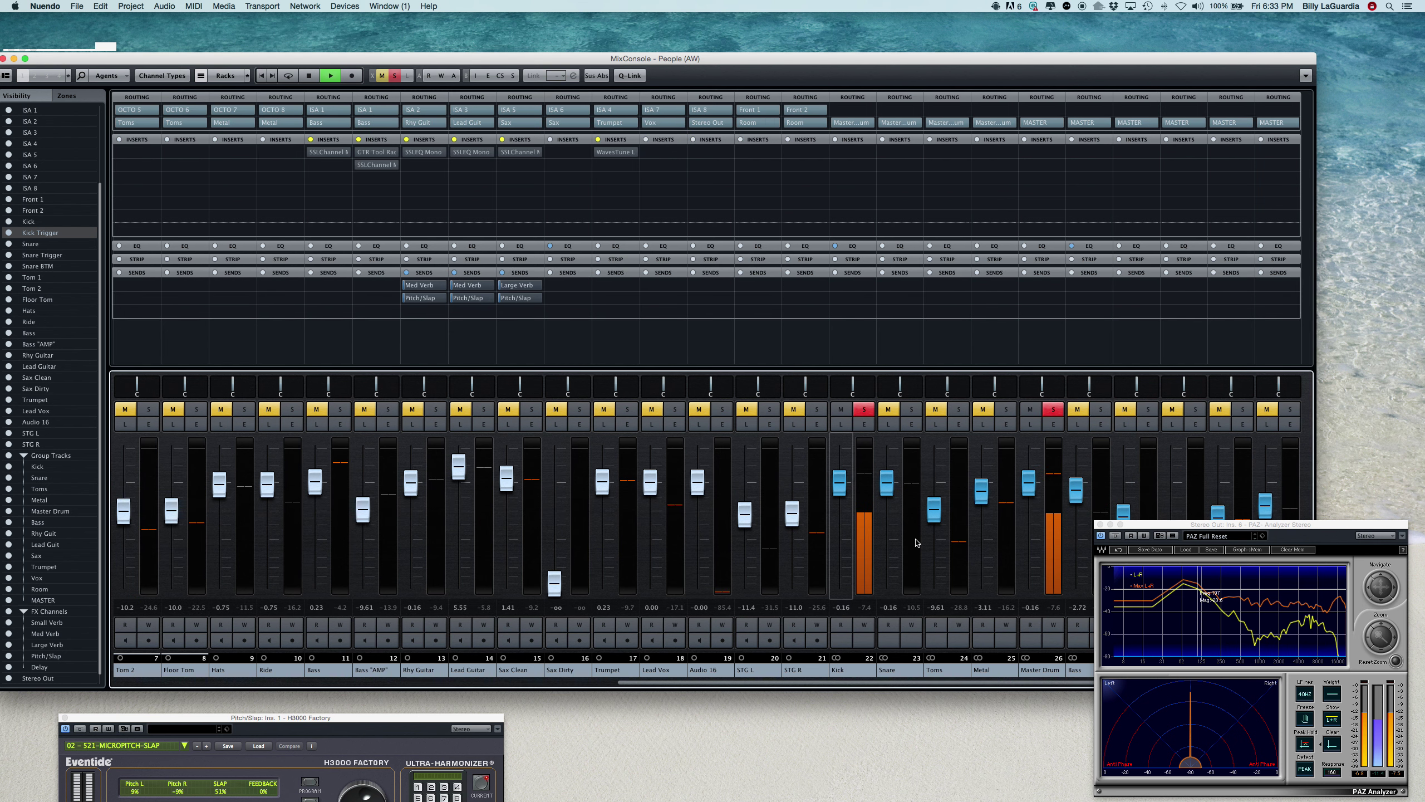
scroll(916, 542, "right", 7)
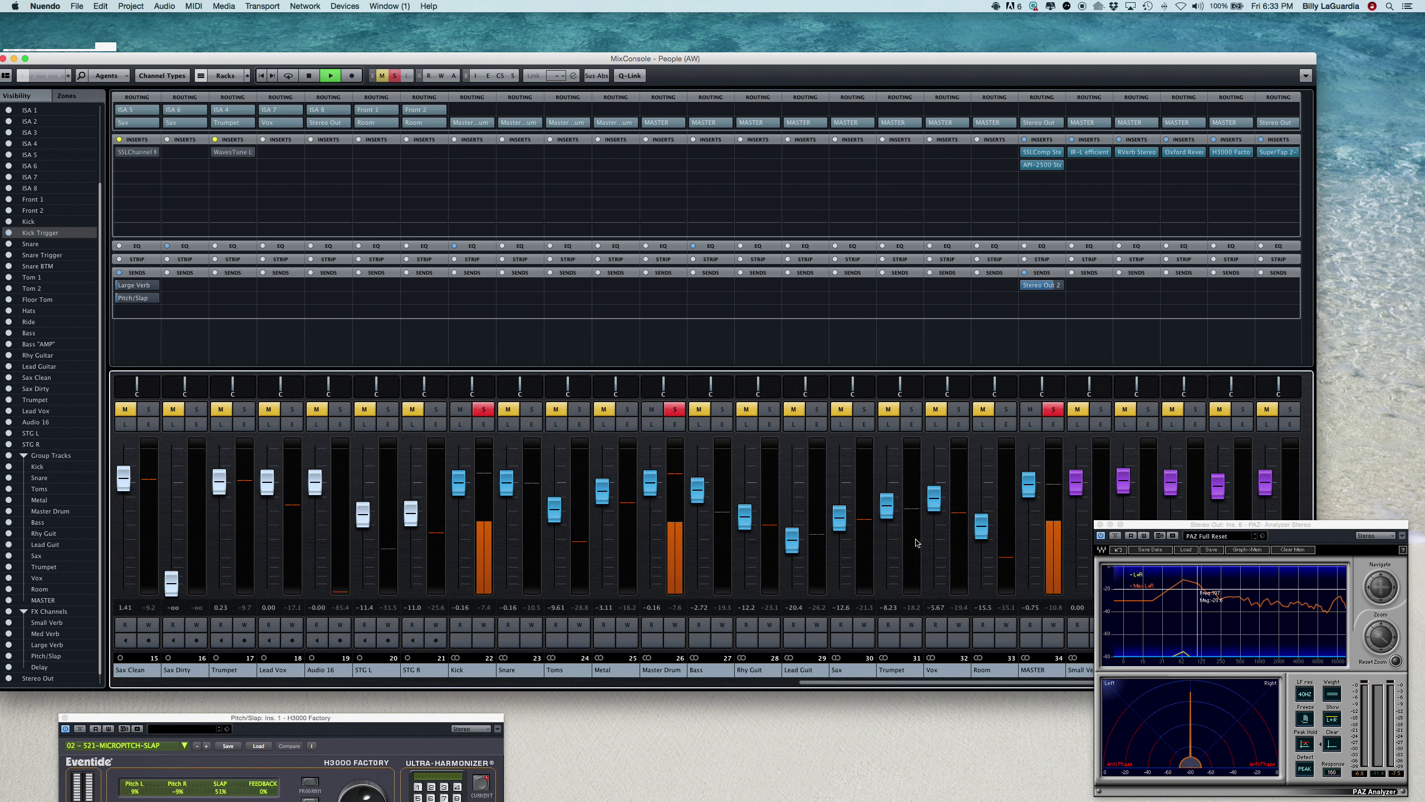
left_click(1006, 409)
Return to the Kick Trigger channel and lower the level of its Small Verb send.
scroll(916, 573, "left", 13)
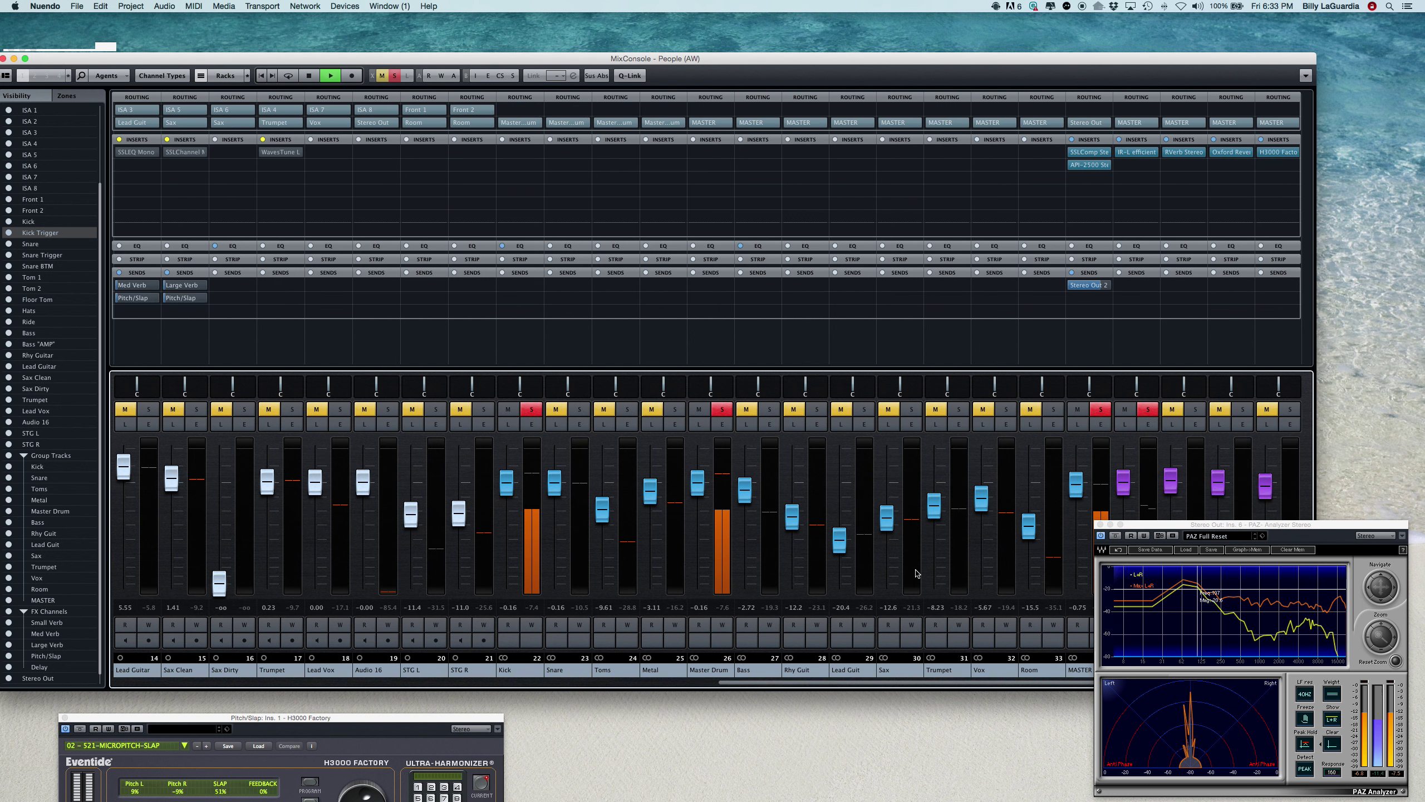
scroll(915, 573, "left", 10)
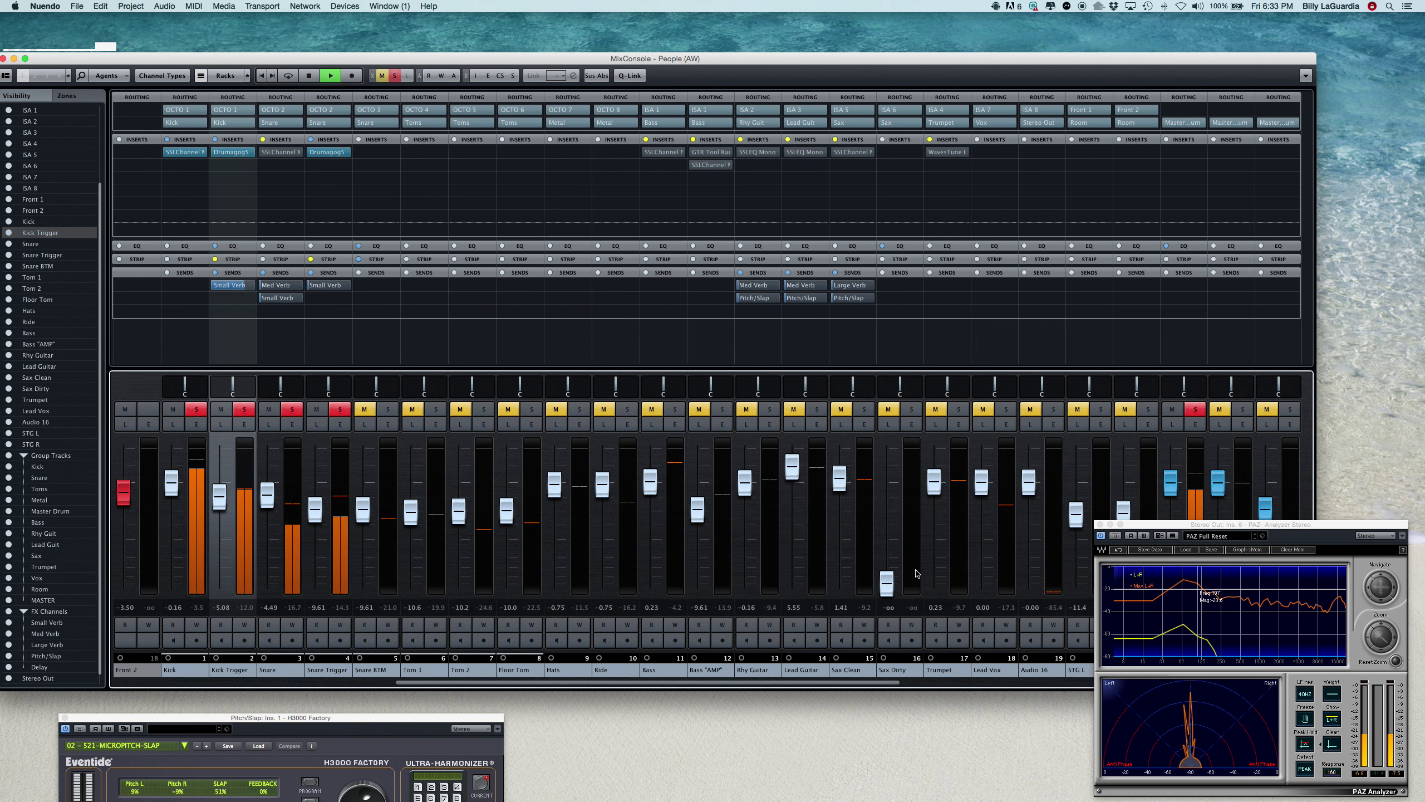
scroll(916, 573, "right", 3)
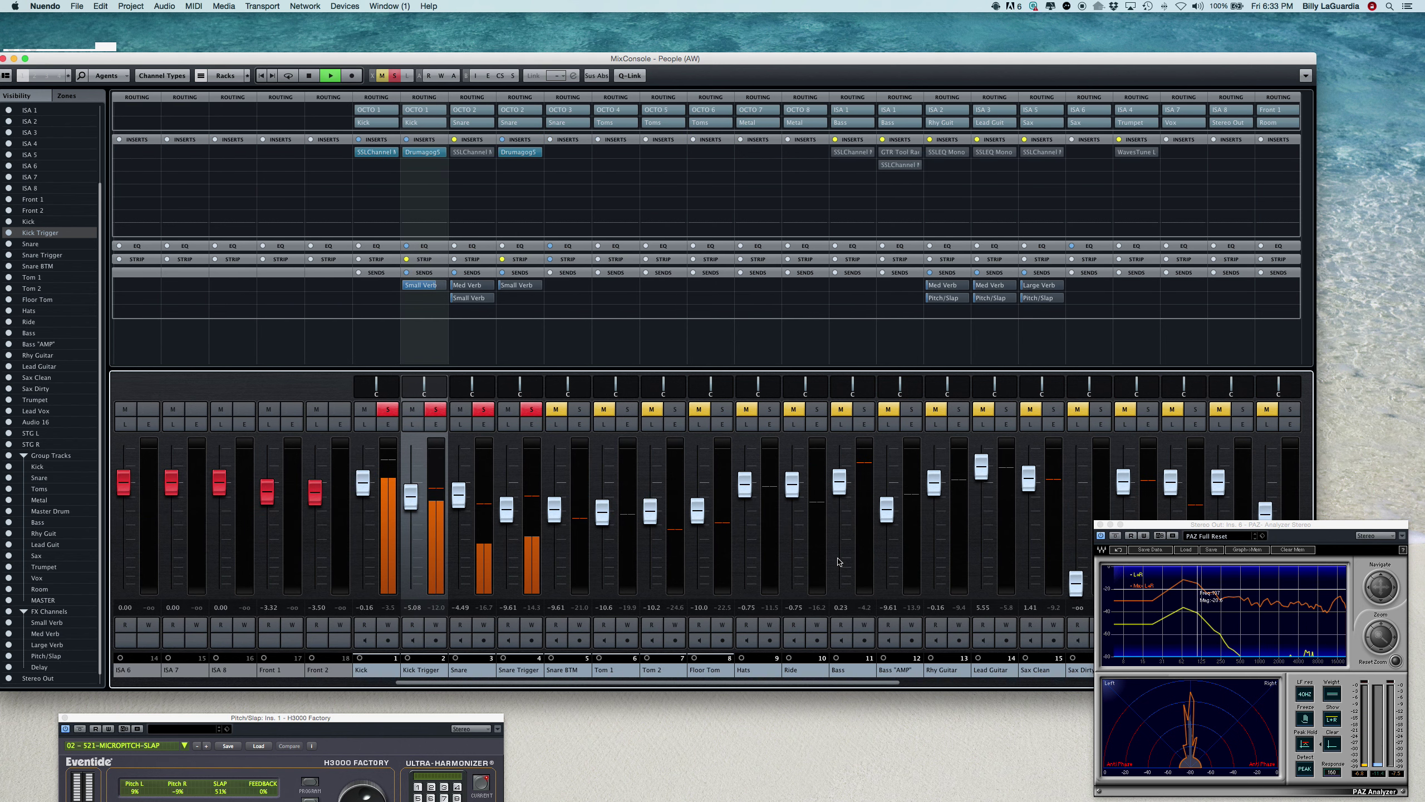
left_click(387, 286)
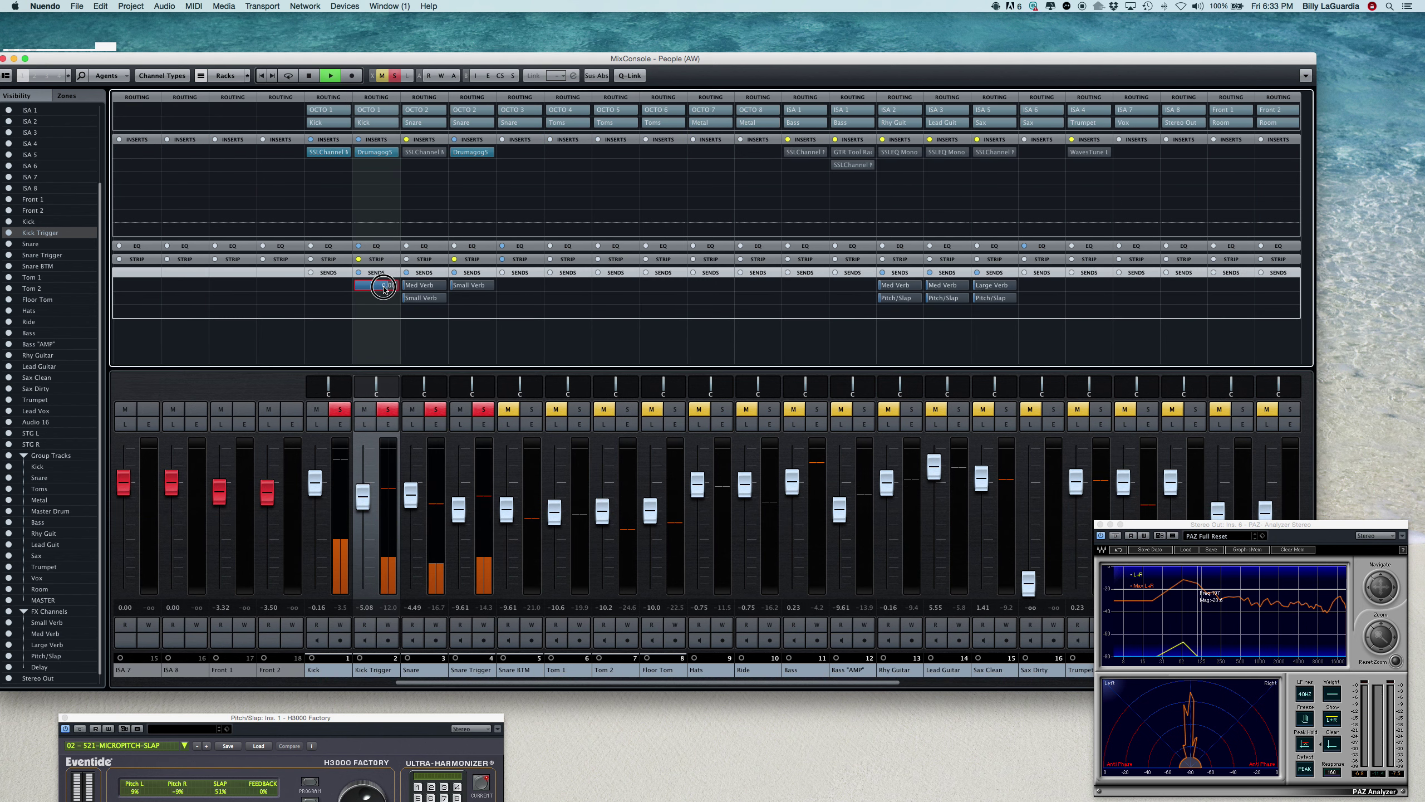
left_click_drag(386, 288, 371, 289)
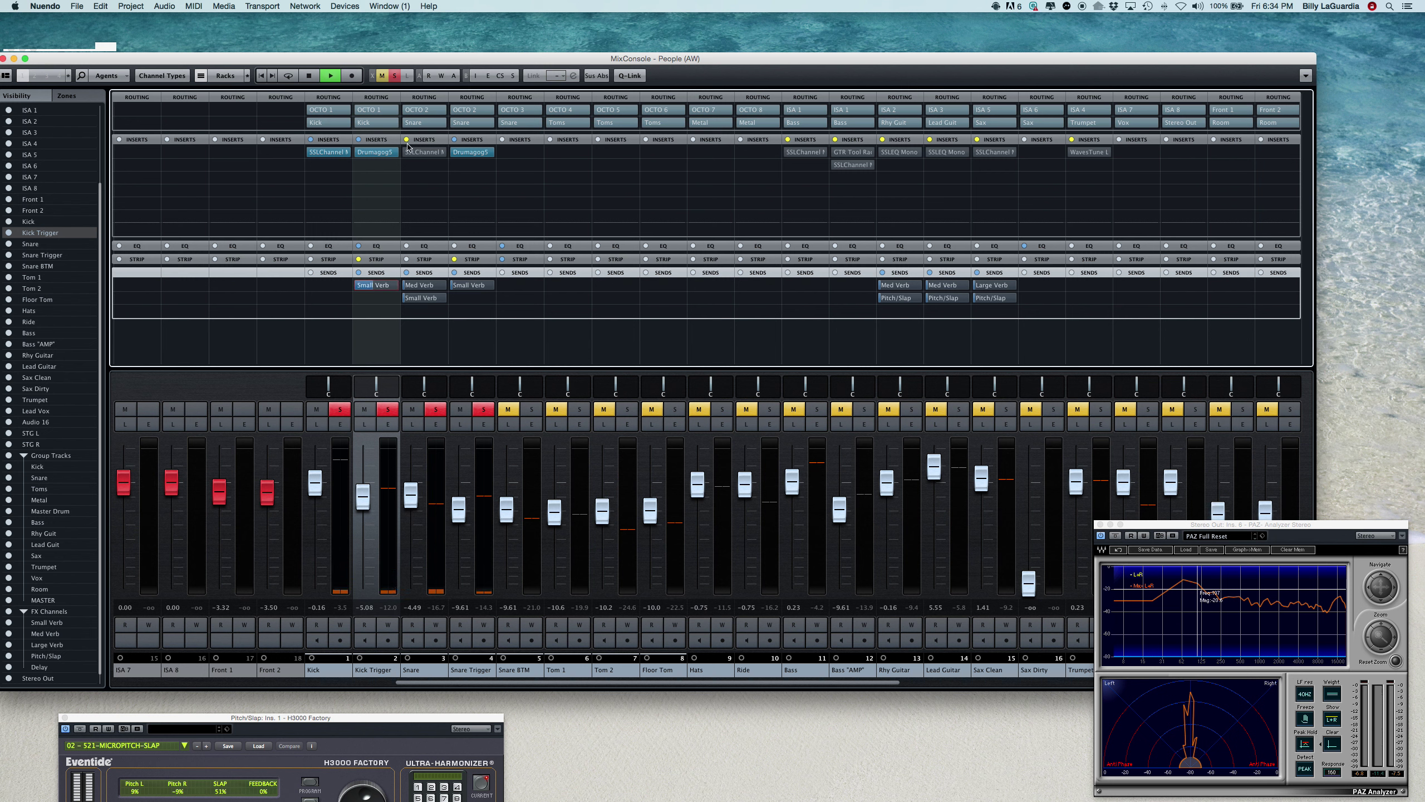
Clear all solos to audition the full mix, and stop playback.
left_click(394, 77)
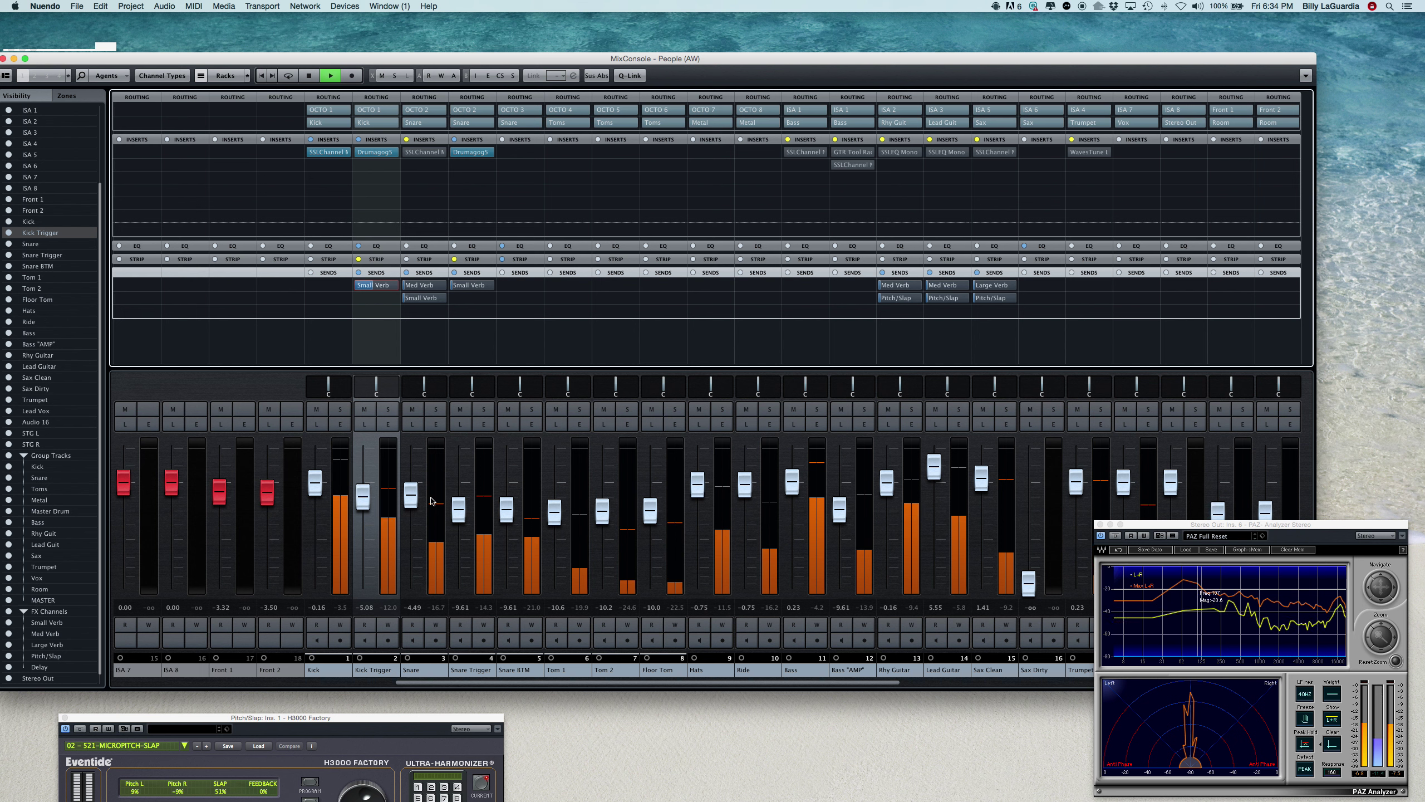
key("space")
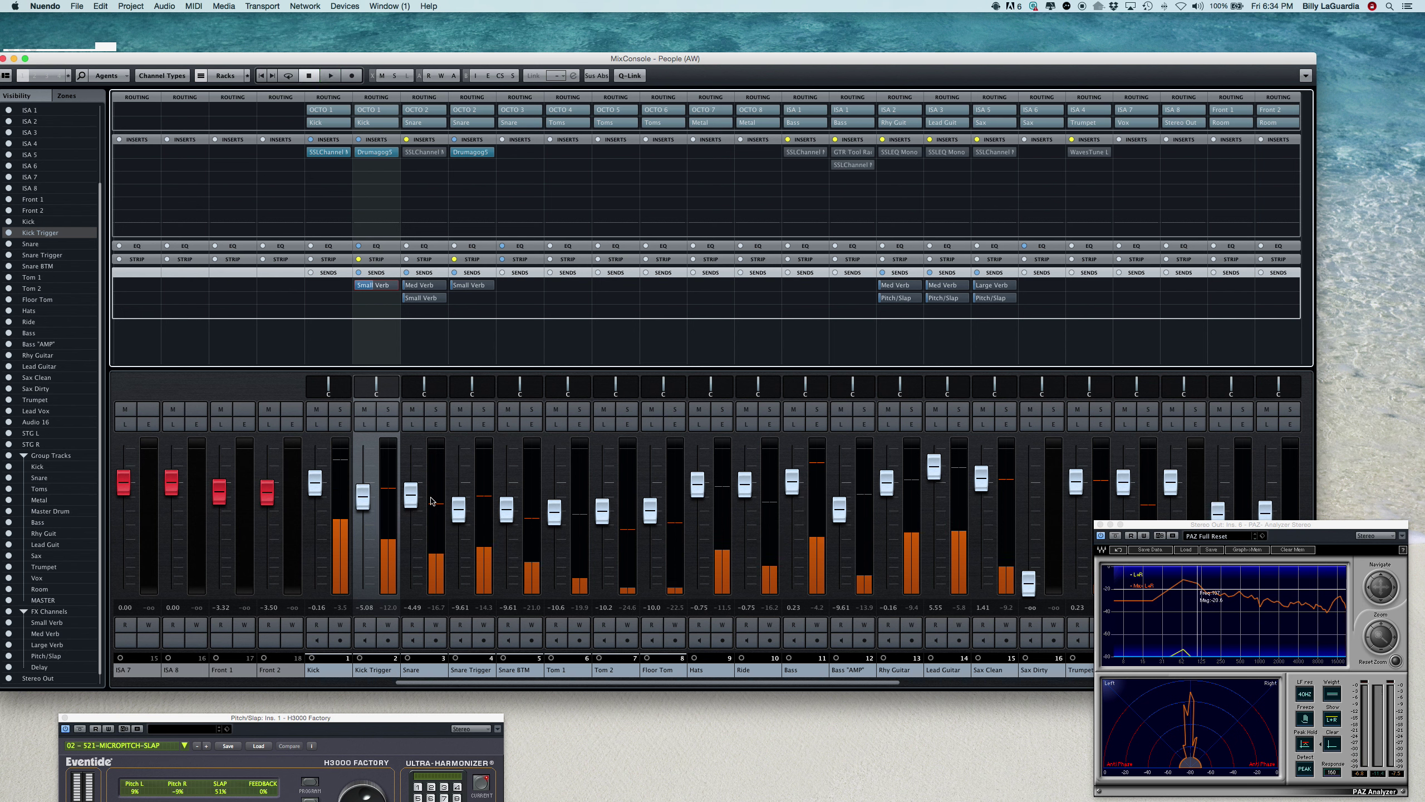
left_click(364, 497)
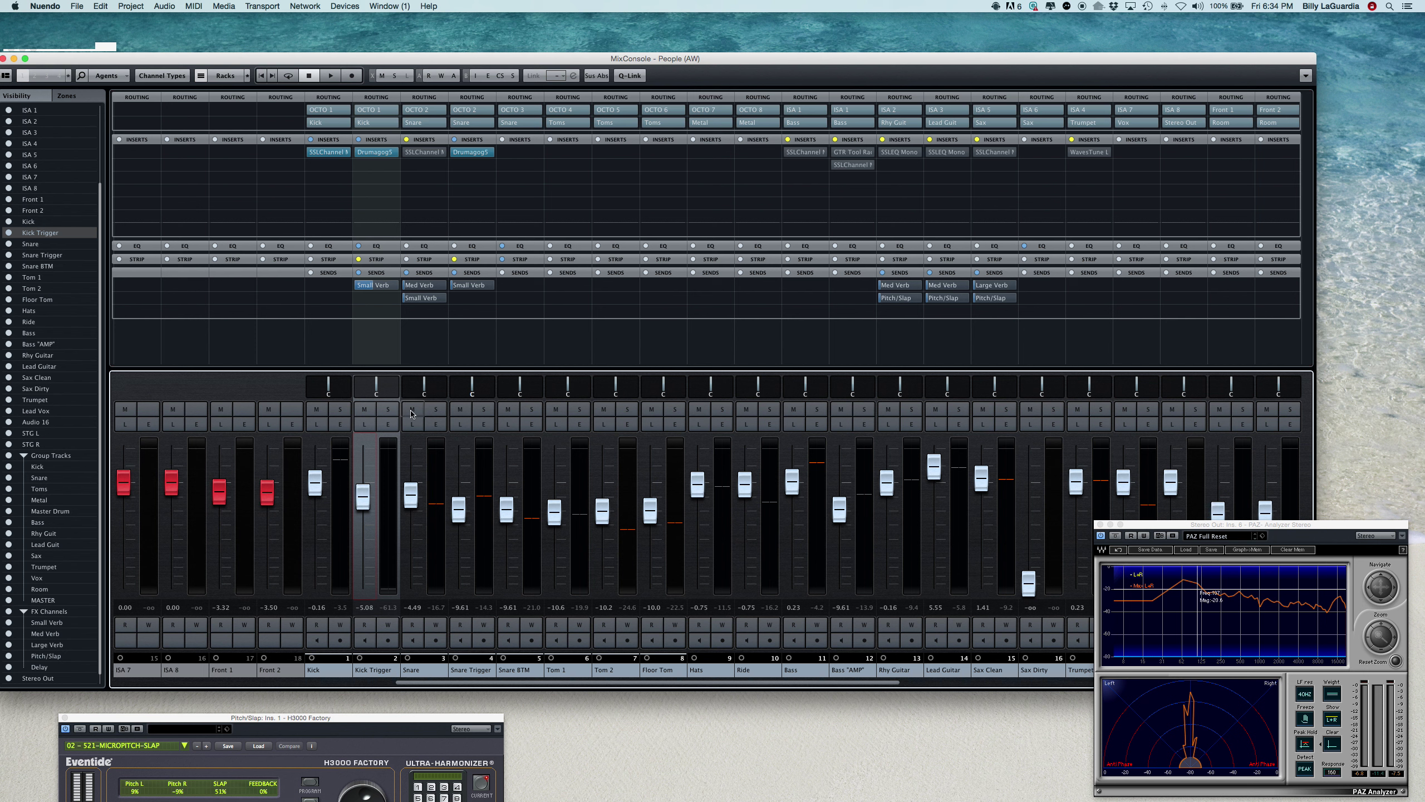
Solo the Snare, Kick Trigger and Kick channels and start playback.
left_click(438, 411)
left_click(384, 413)
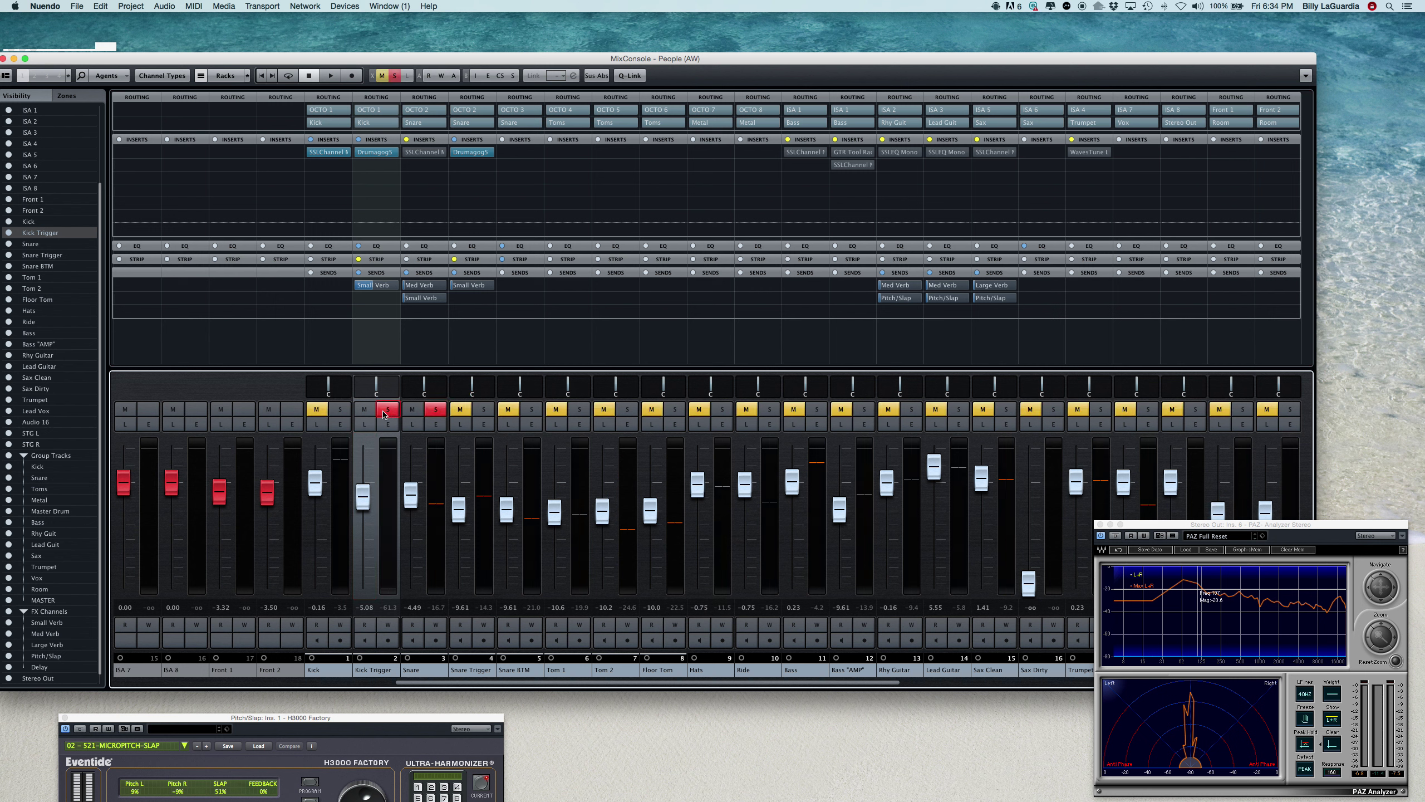
left_click(340, 409)
key("space")
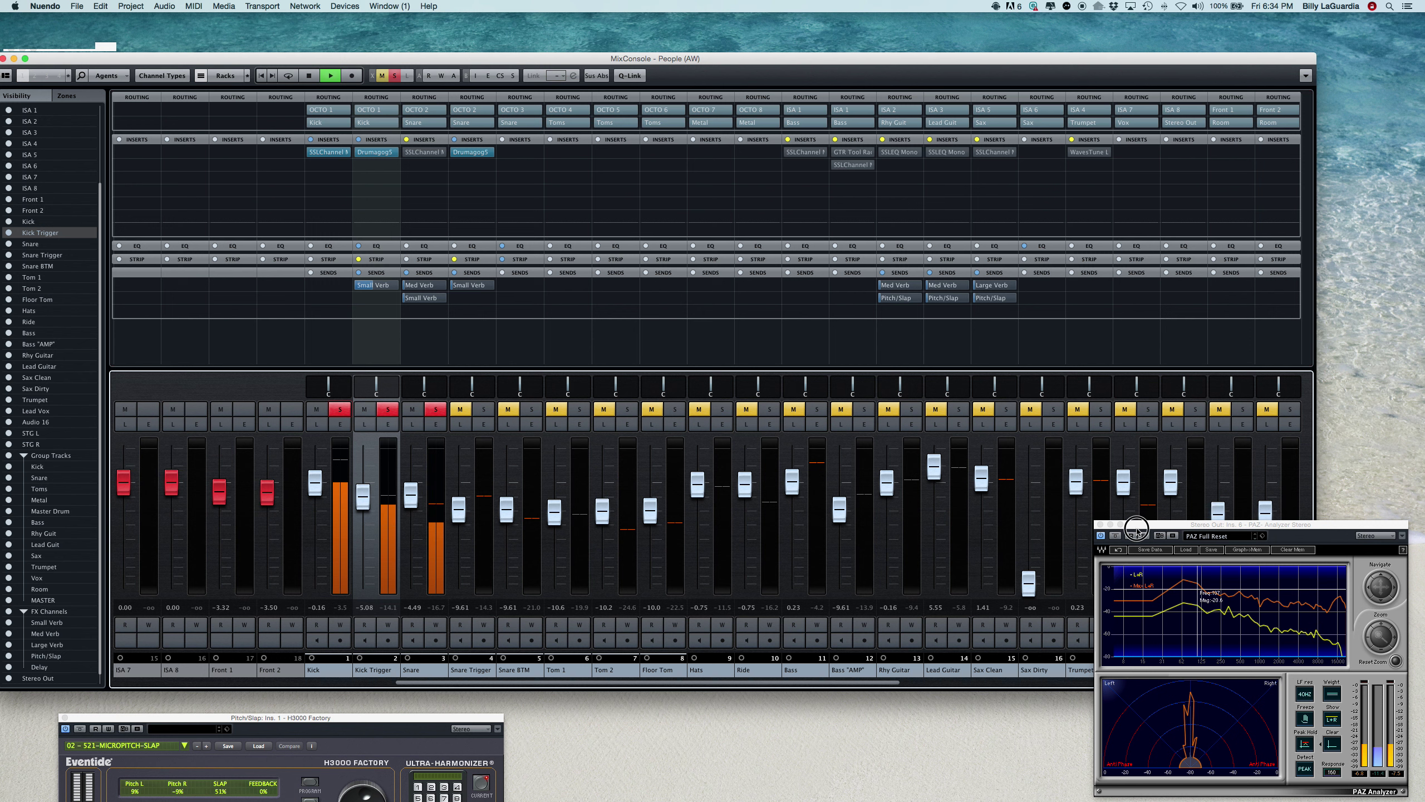
Move the PAZ Analyzer window below the mixer and raise the Snare channel's fader to -0.16.
left_click_drag(1119, 549, 1254, 681)
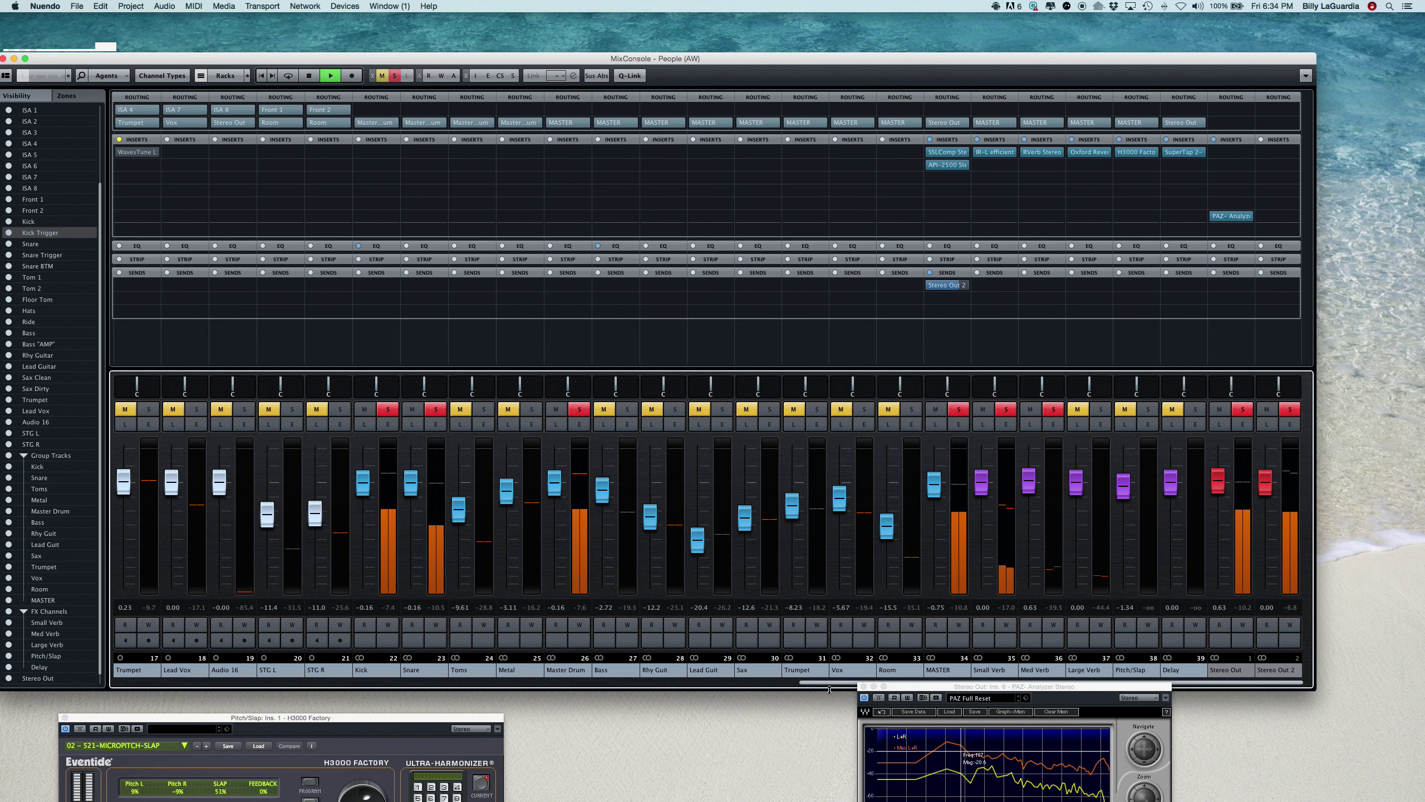
left_click_drag(811, 682, 405, 666)
scroll(405, 664, "left", 6)
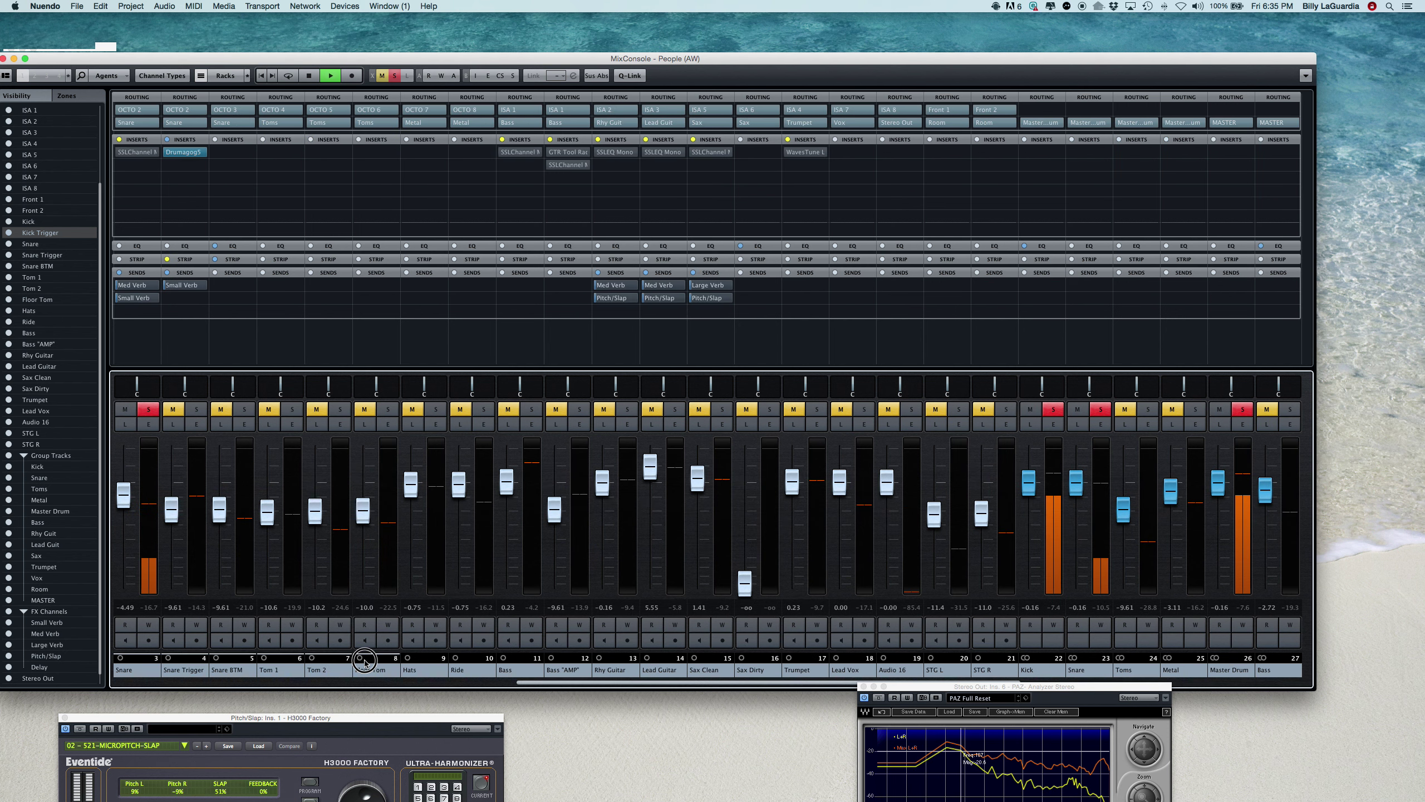
scroll(365, 663, "left", 8)
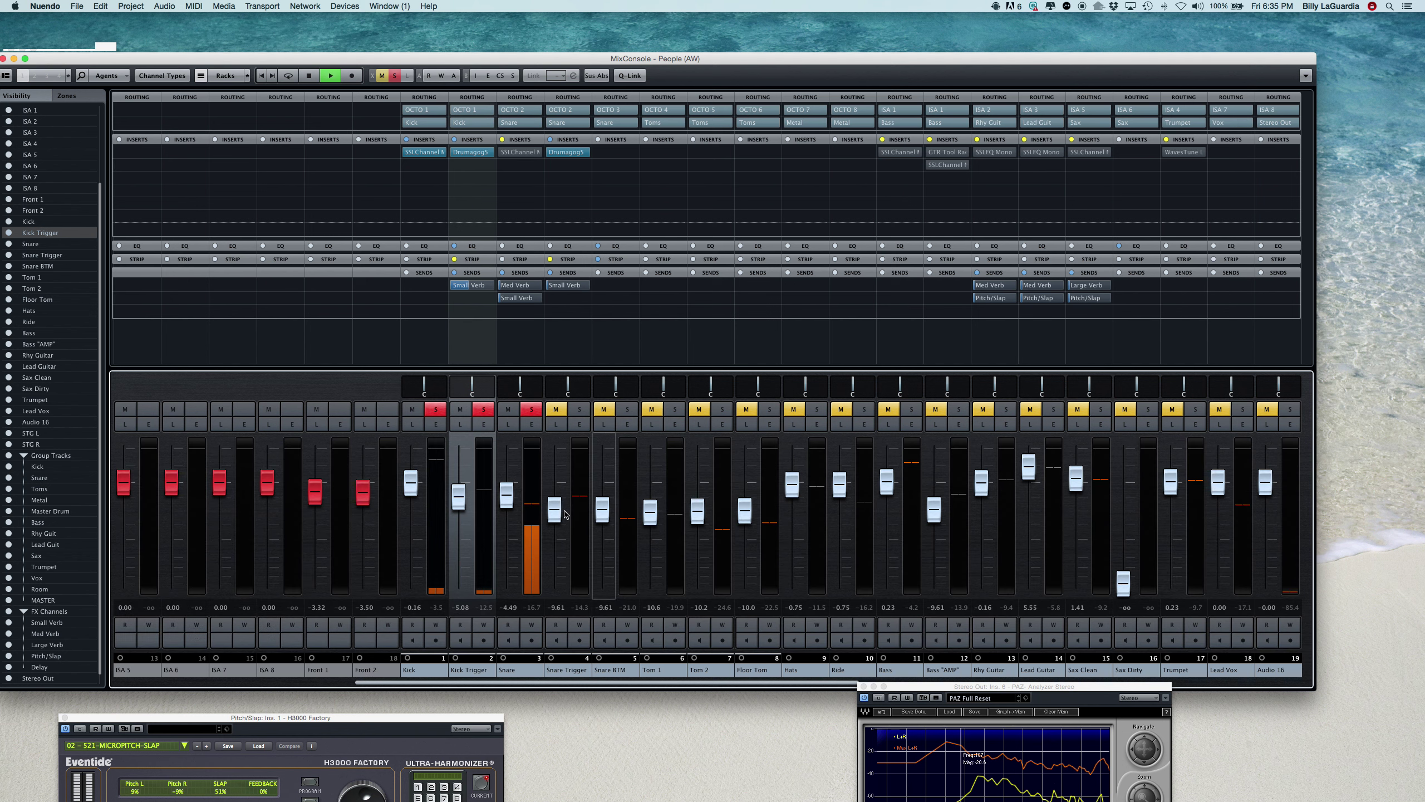
left_click_drag(506, 495, 506, 481)
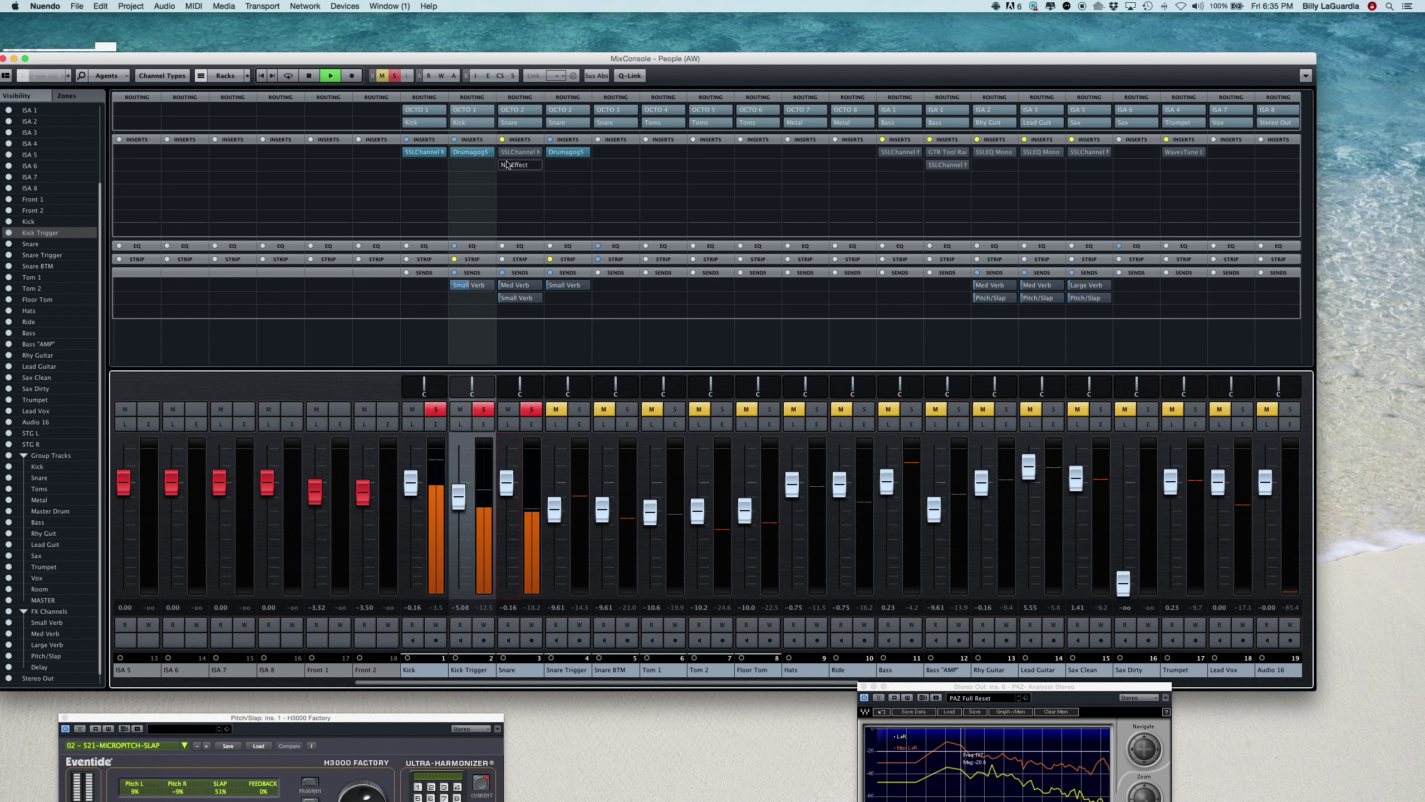
Enable the SSLChannel insert on the Snare channel and open its plug-in window beside the Kick channel.
left_click(512, 153)
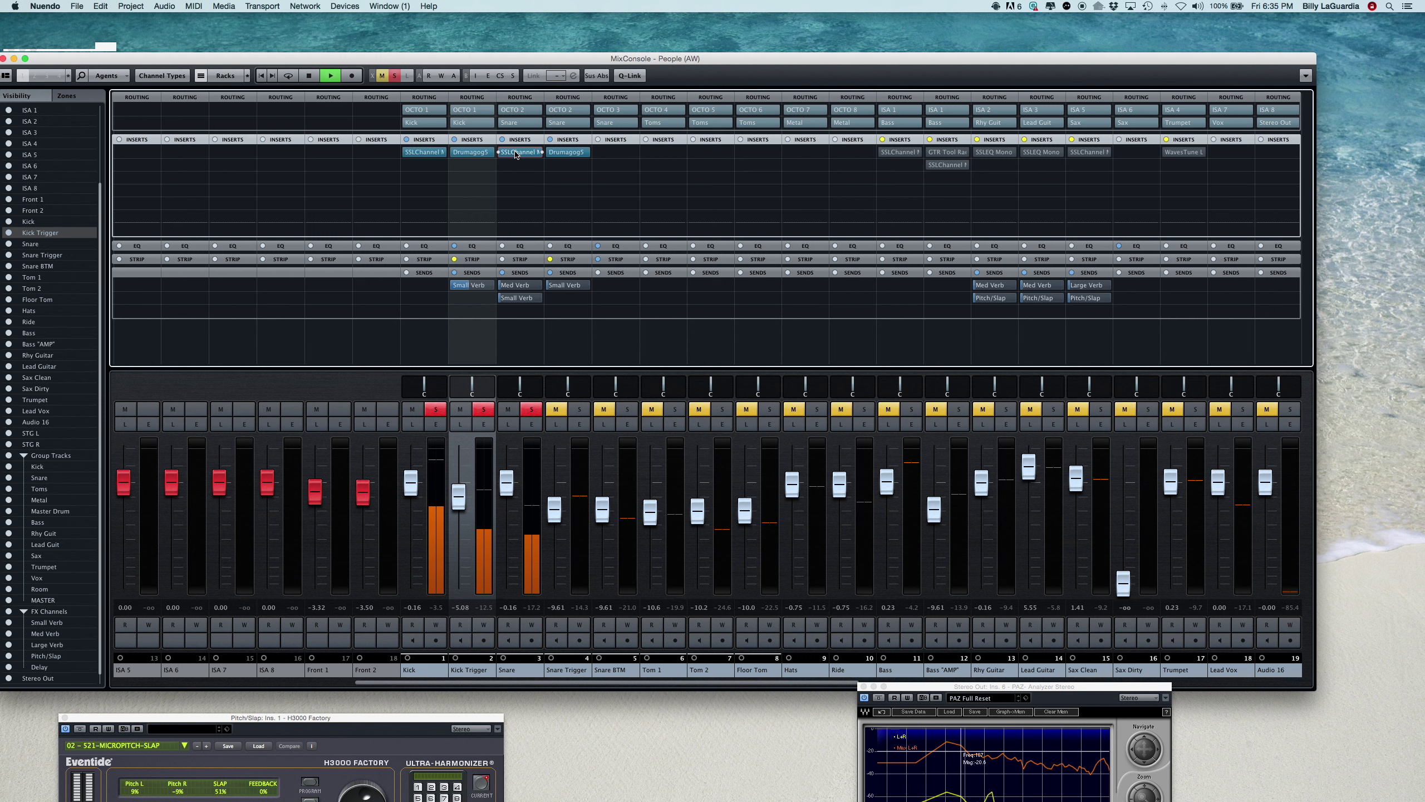
left_click(516, 153)
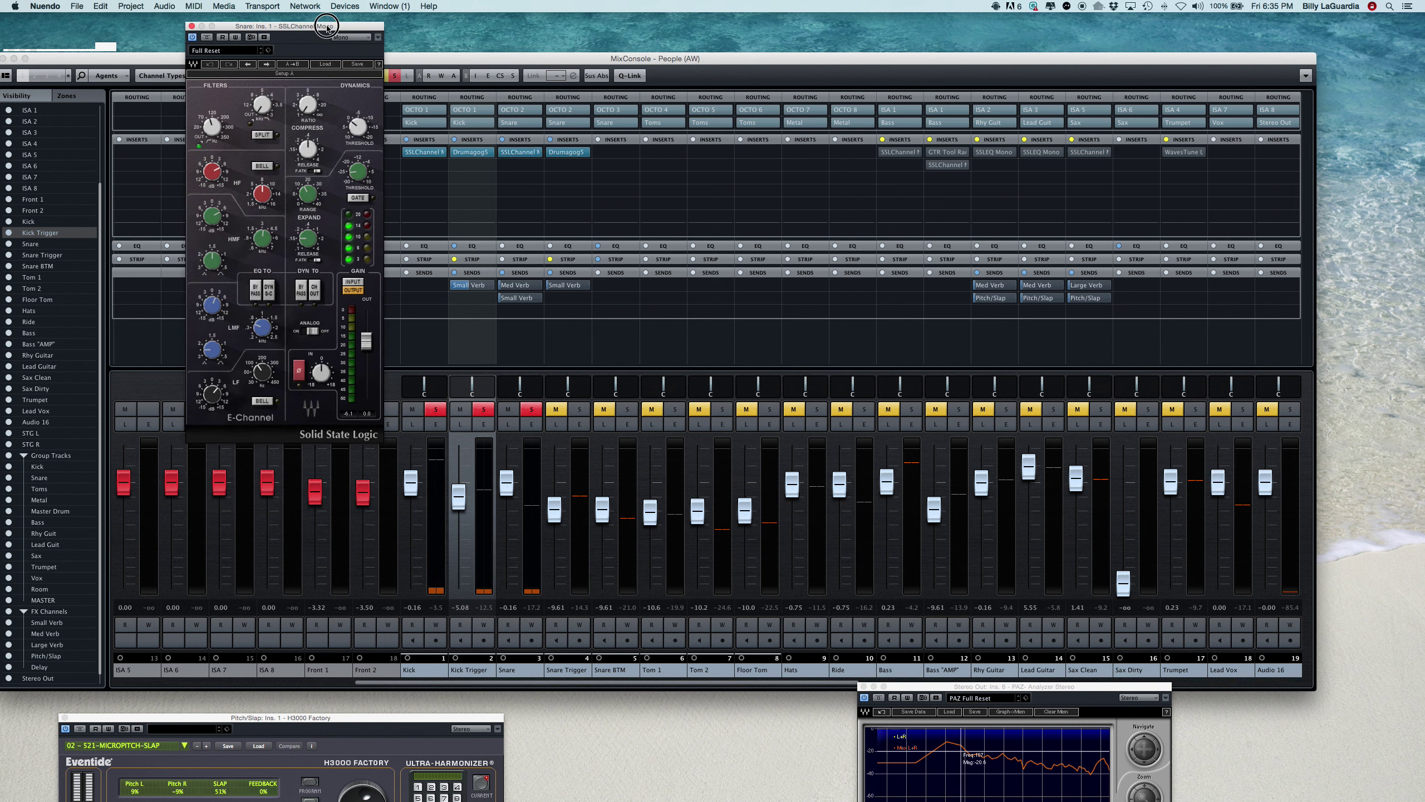
left_click_drag(328, 26, 300, 43)
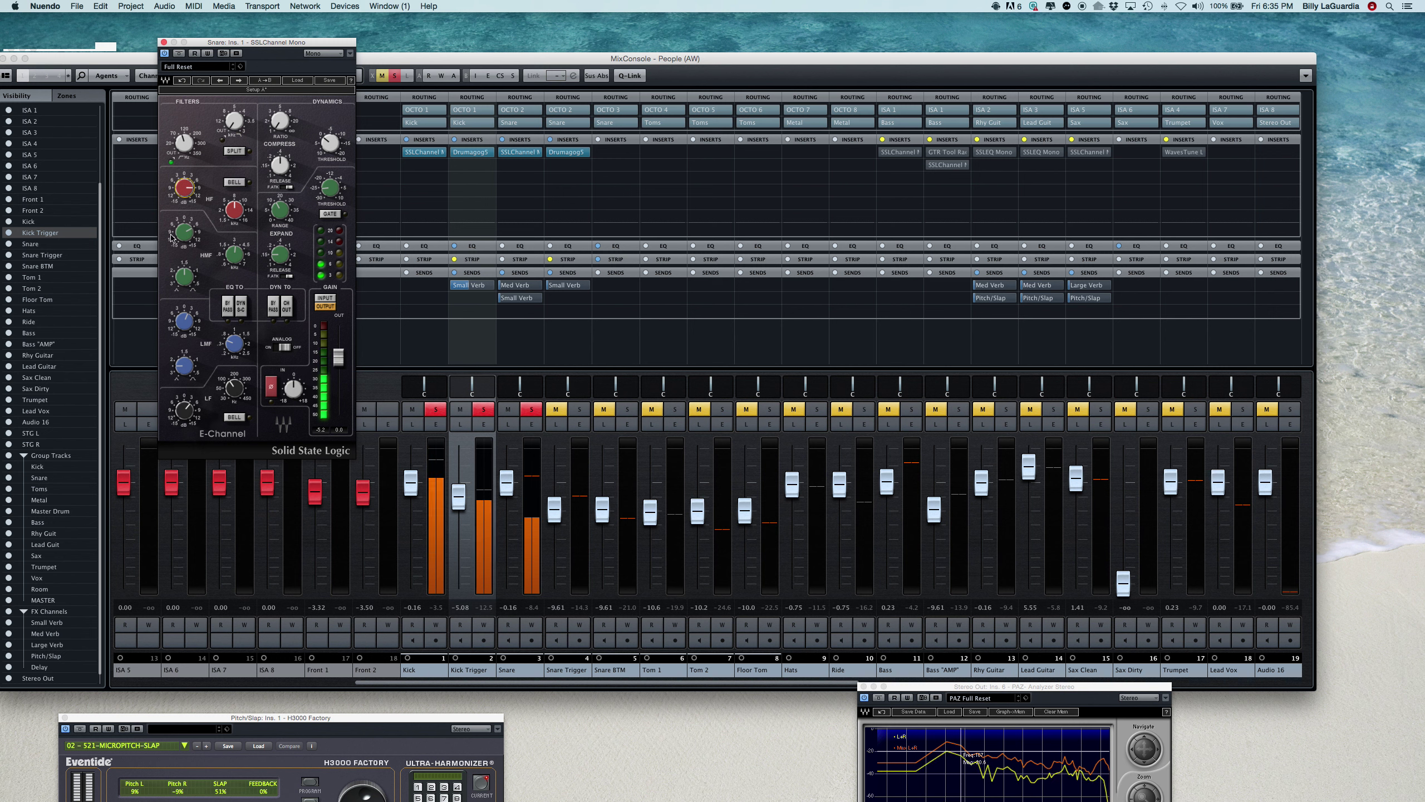
Adjust the Snare's high-mid and low-mid EQ bands and its high-pass filter in the SSLChannel plug-in.
left_click_drag(177, 236, 177, 223)
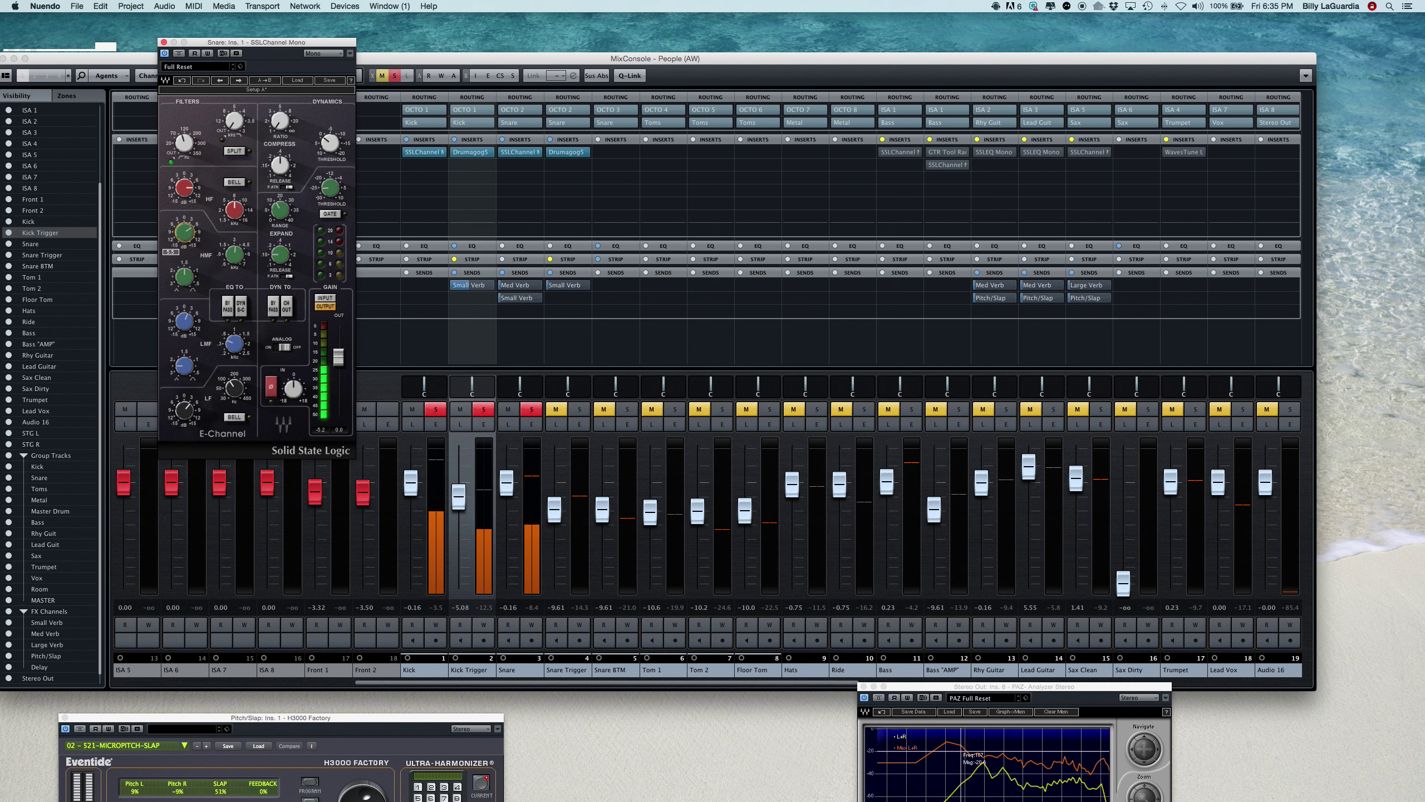
left_click(185, 276)
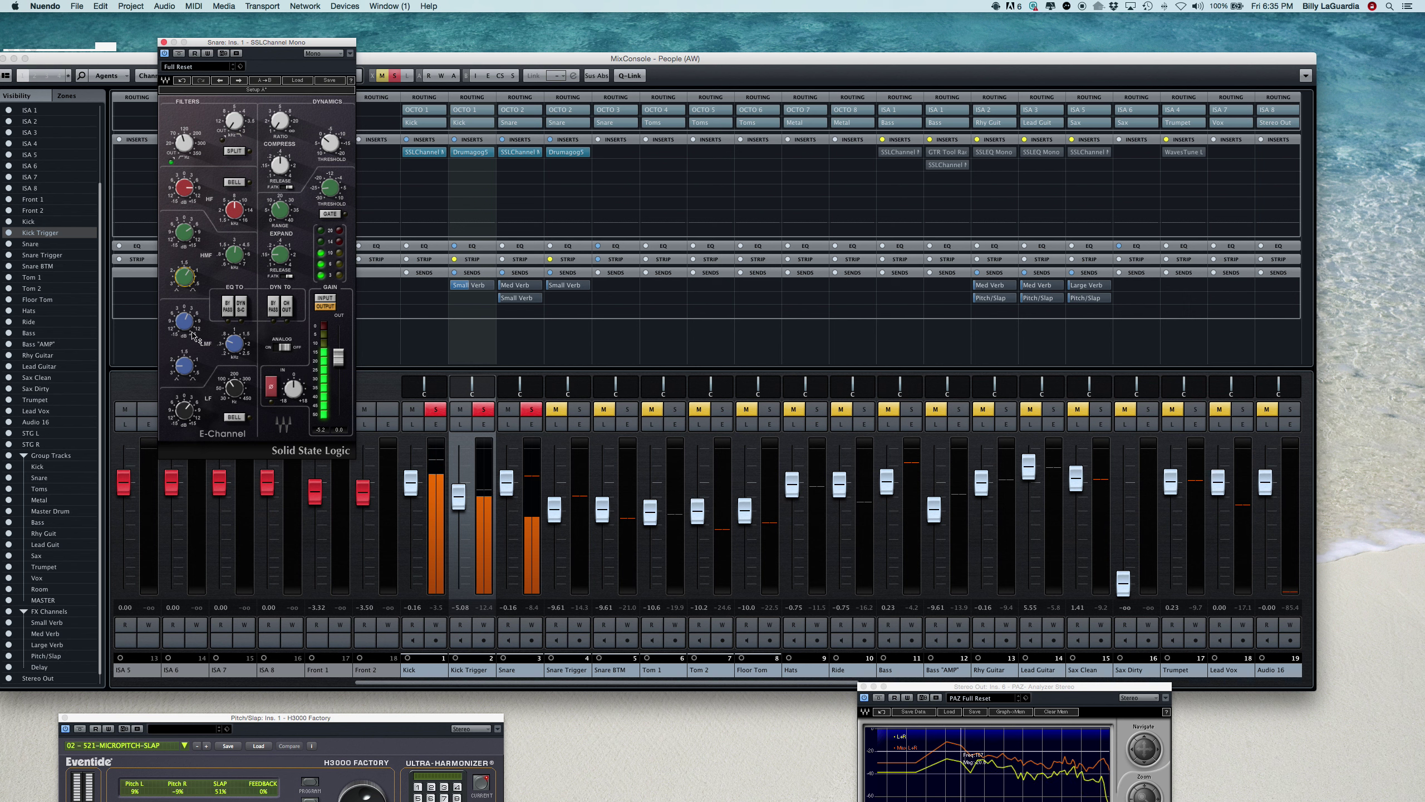
mouse_move(183, 325)
left_mouse_down()
mouse_move(184, 355)
mouse_move(185, 328)
left_mouse_up()
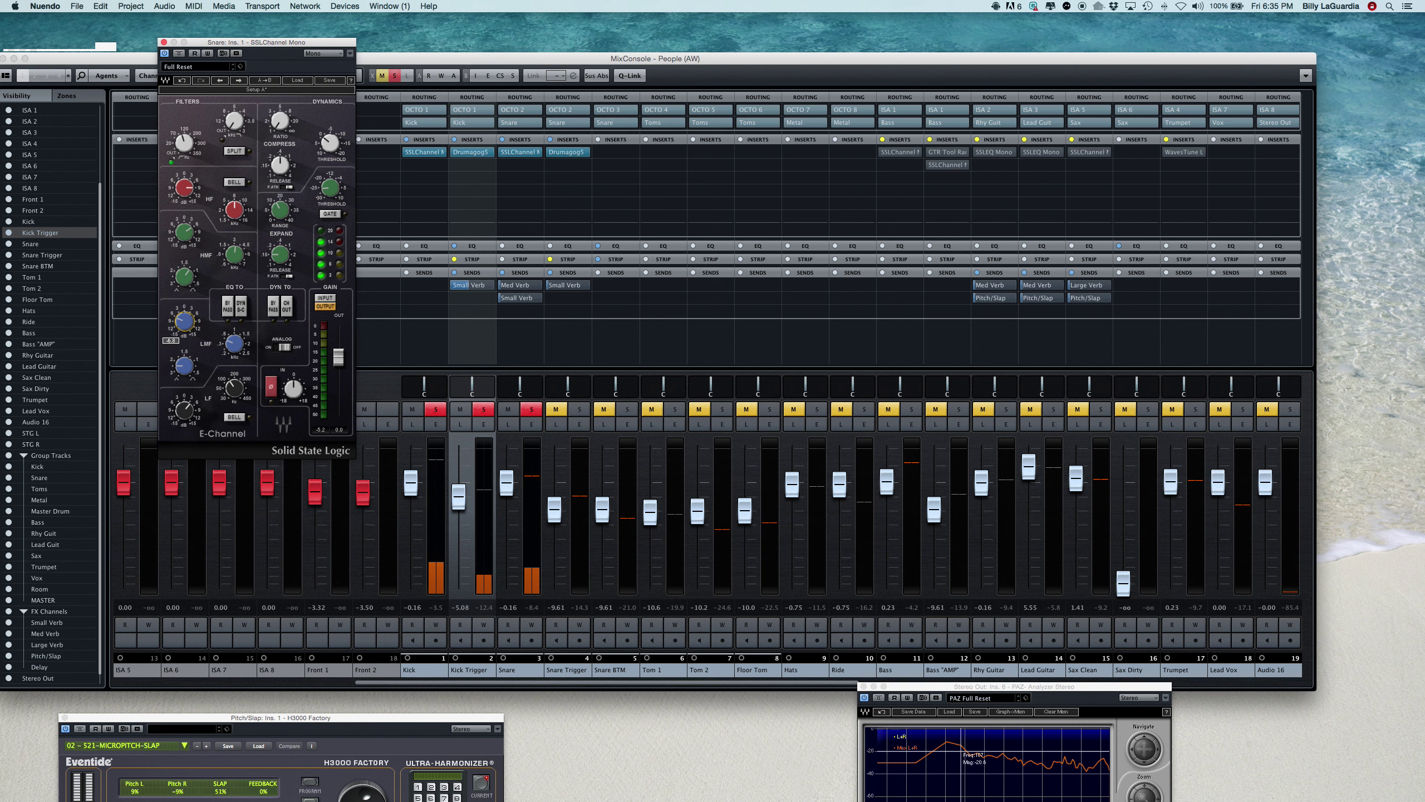
left_click_drag(184, 323, 194, 369)
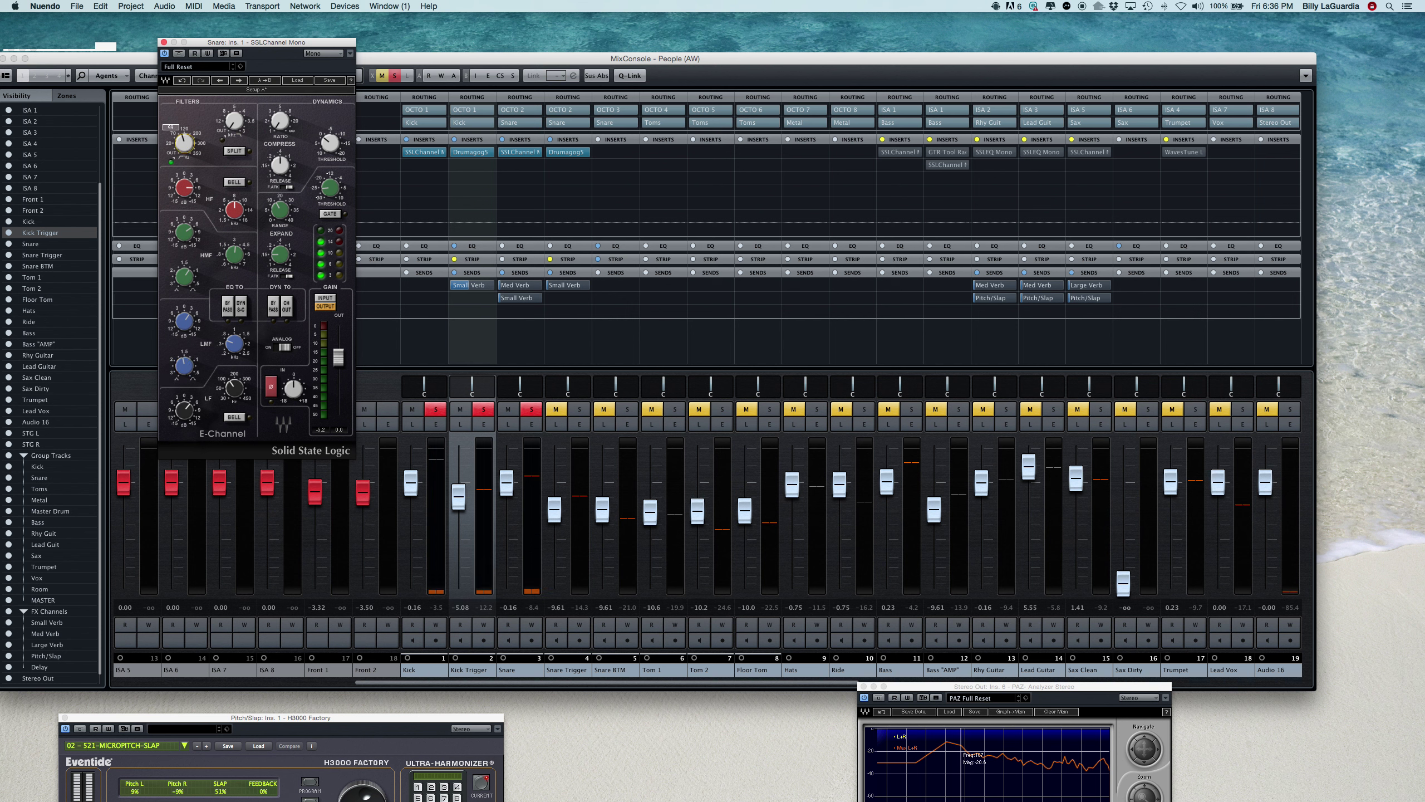
left_click_drag(184, 143, 182, 143)
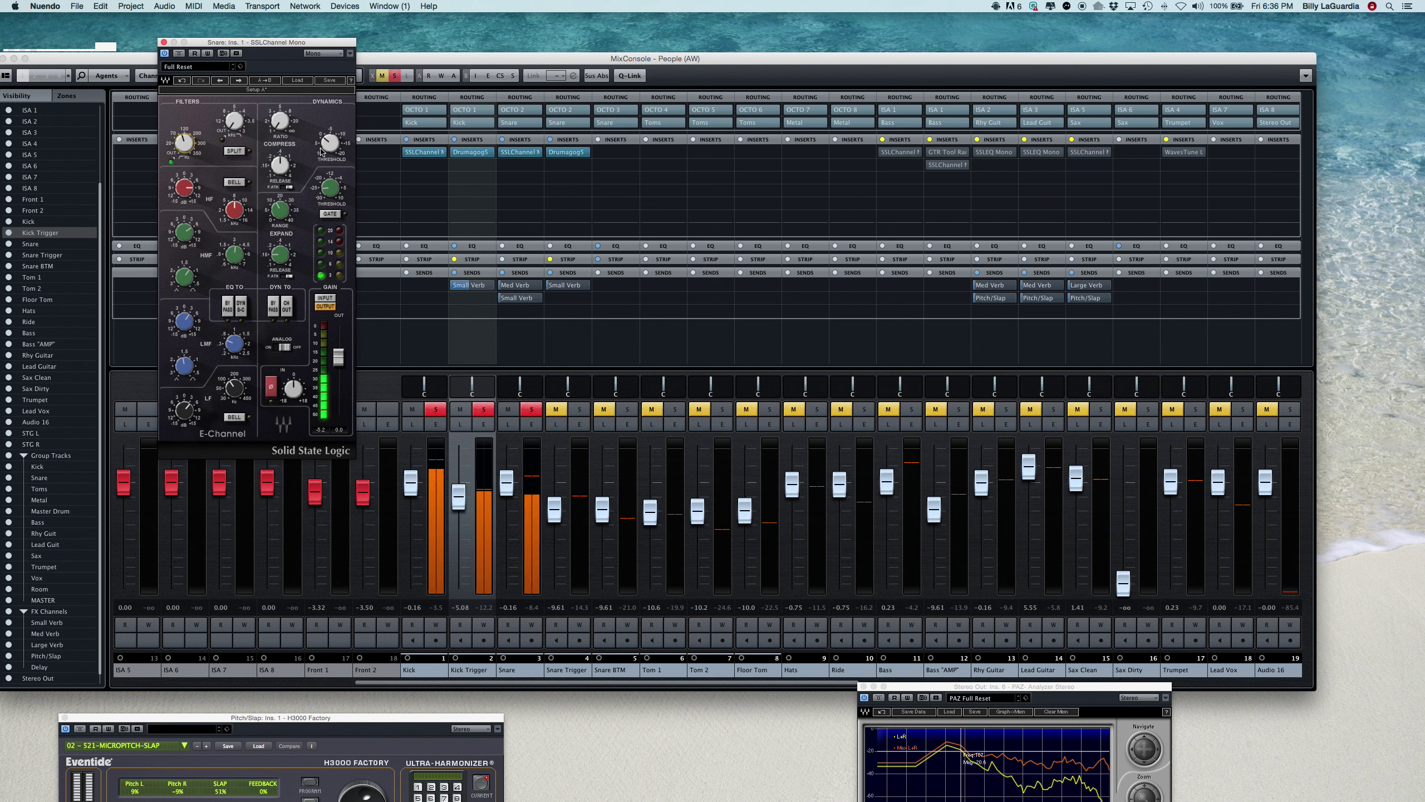
Adjust the compressor ratio and threshold in the Snare's SSLChannel plug-in, and close its window.
mouse_move(280, 123)
left_mouse_down()
mouse_move(281, 107)
mouse_move(282, 125)
left_mouse_up()
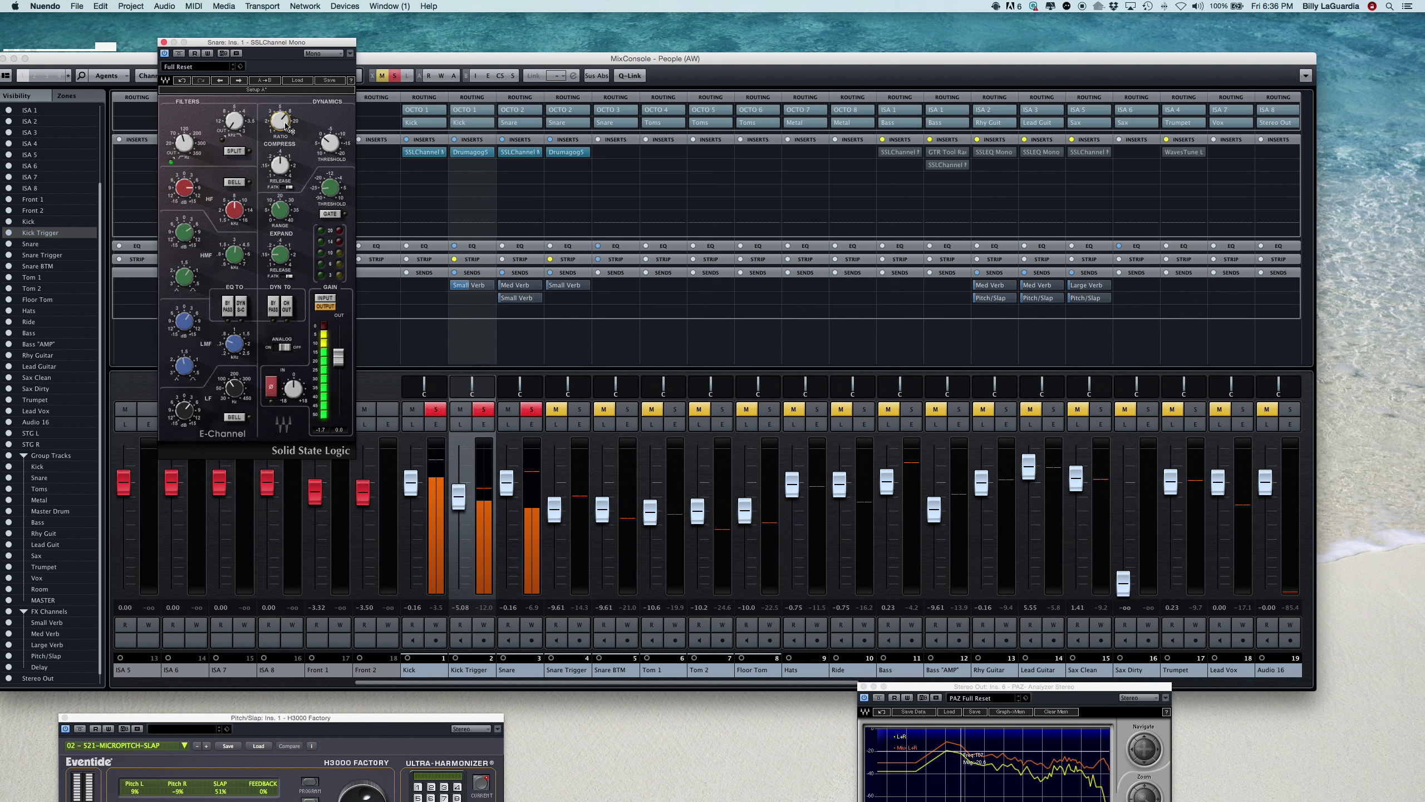
left_click_drag(282, 125, 331, 153)
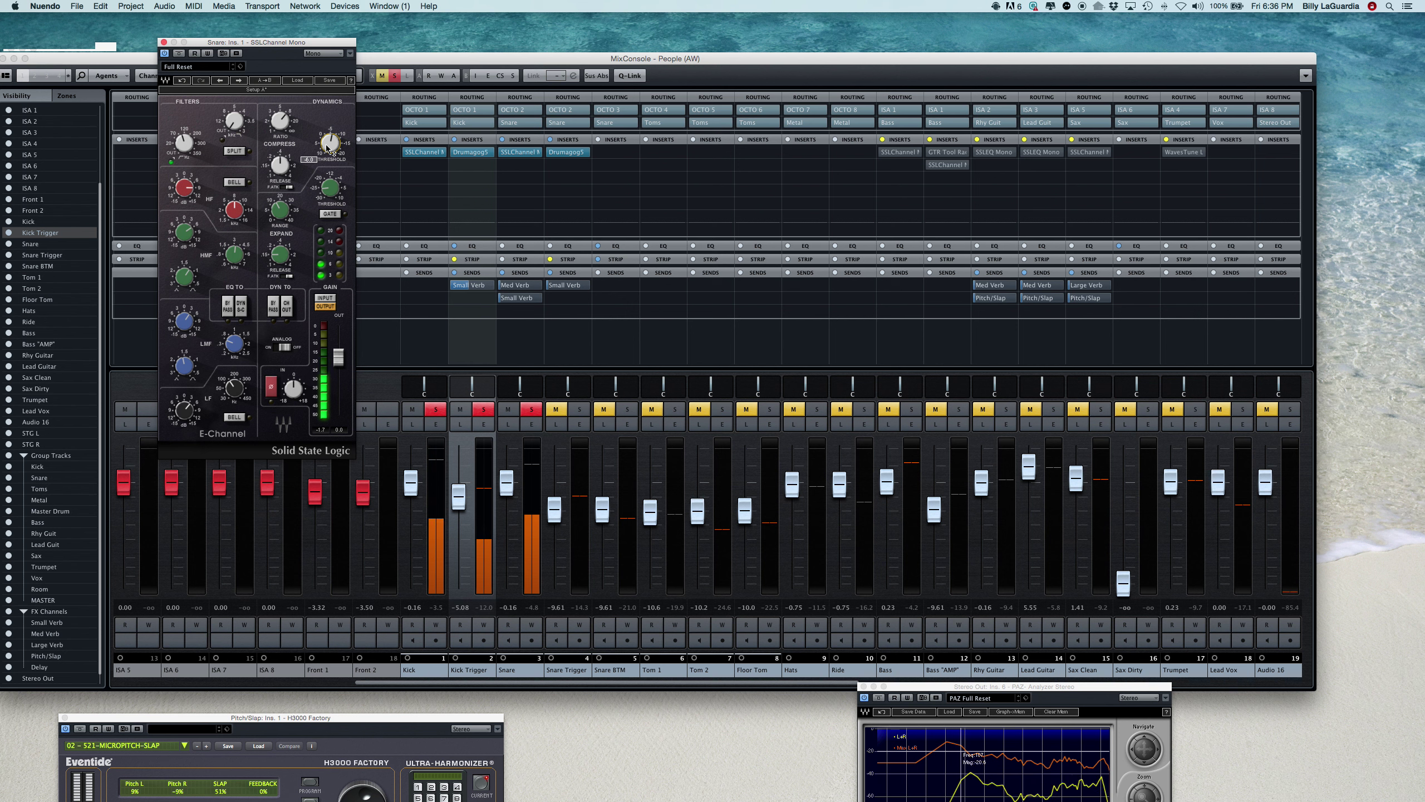
left_click_drag(332, 151, 329, 147)
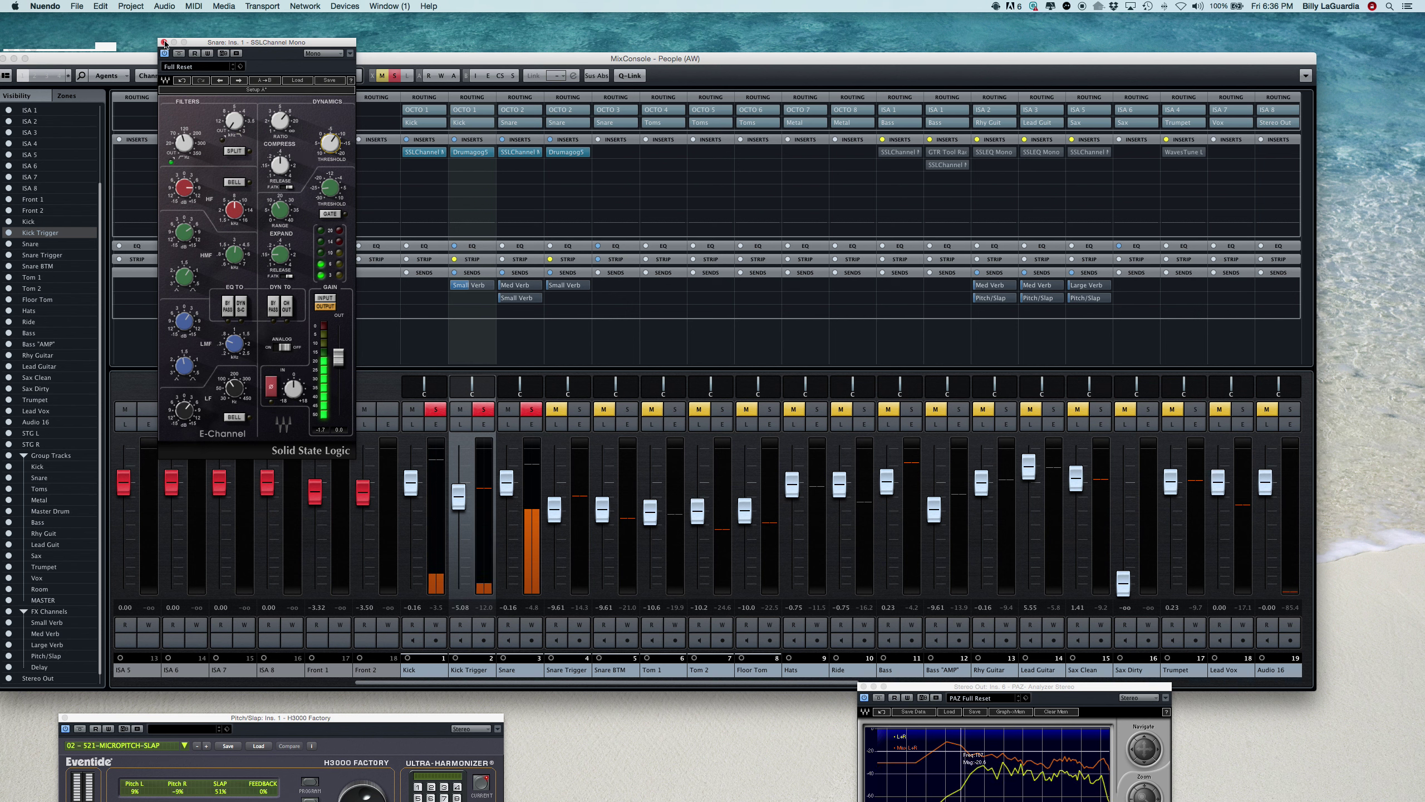
left_click(164, 43)
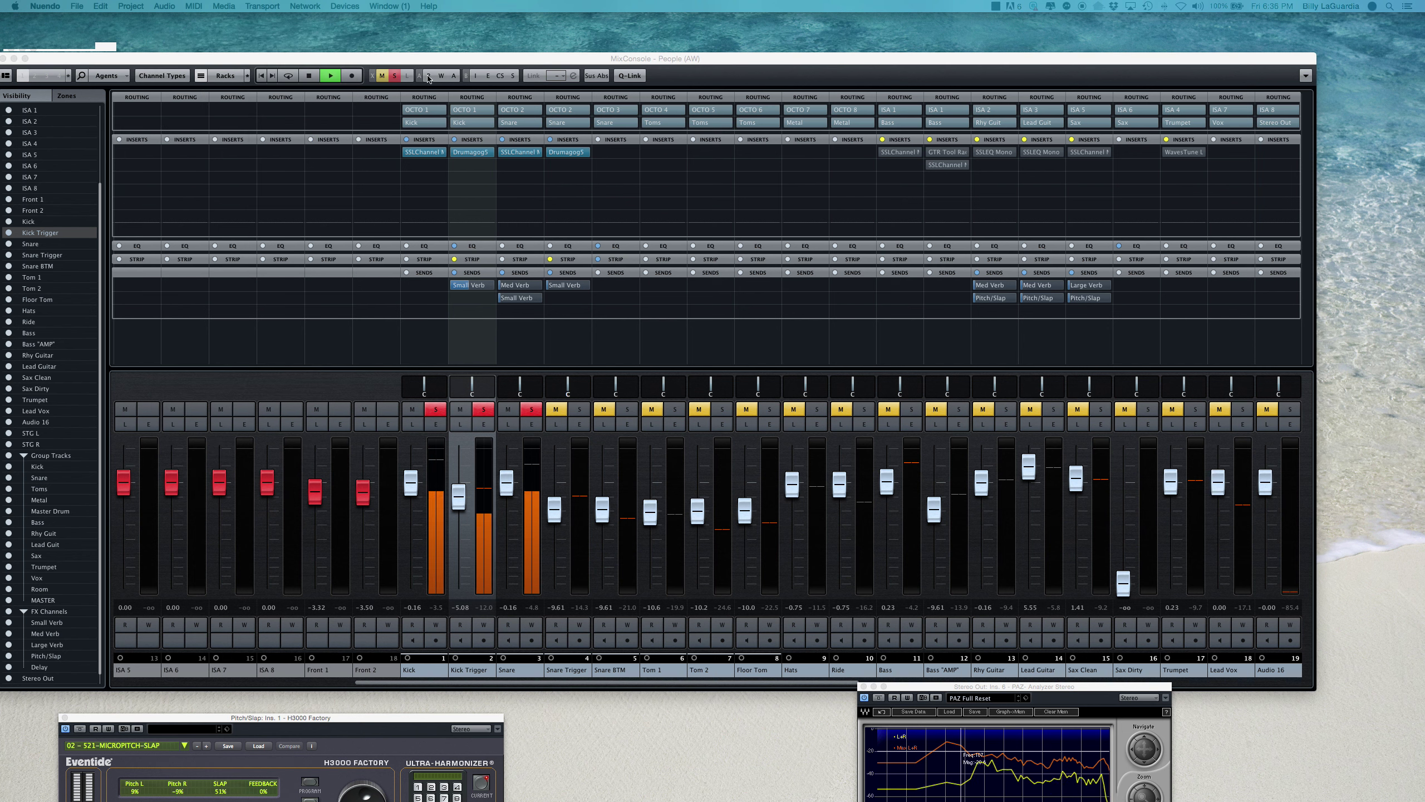
Clear all solos and solo only the Snare Trigger channel.
left_click(397, 75)
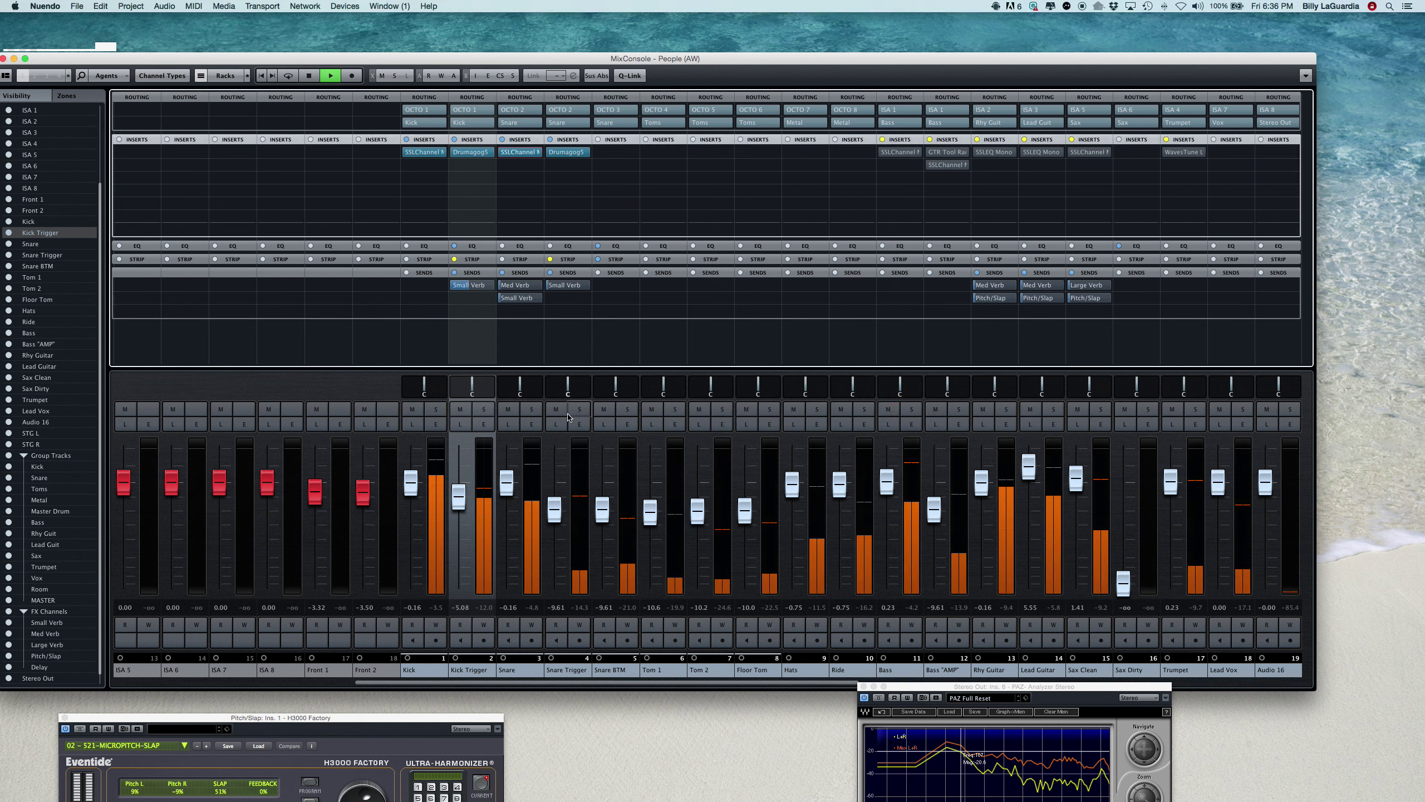
left_click(507, 483)
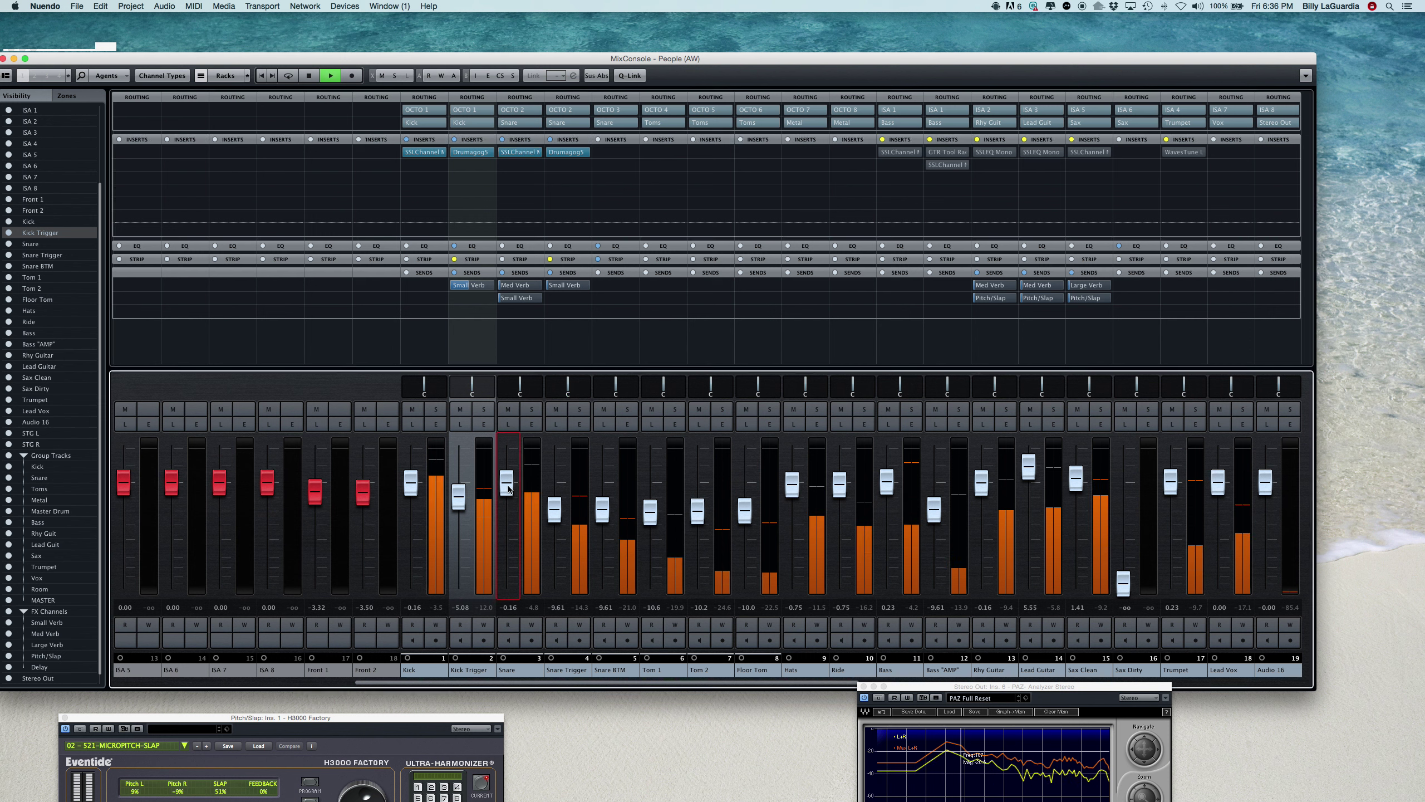
left_click(579, 409)
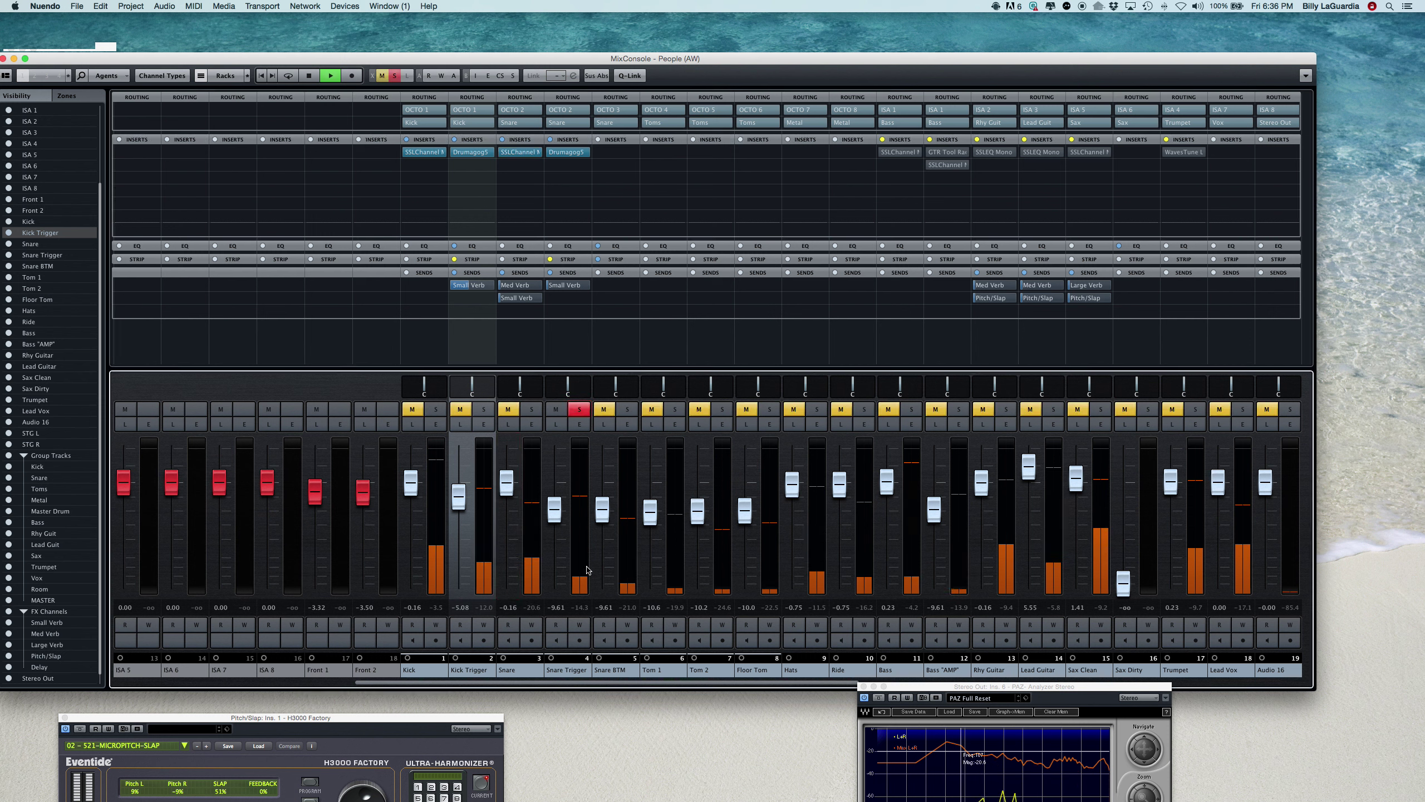
Raise the Snare Trigger fader to 0.00 and add the Snare channel to the solo.
left_click_drag(554, 510, 553, 484)
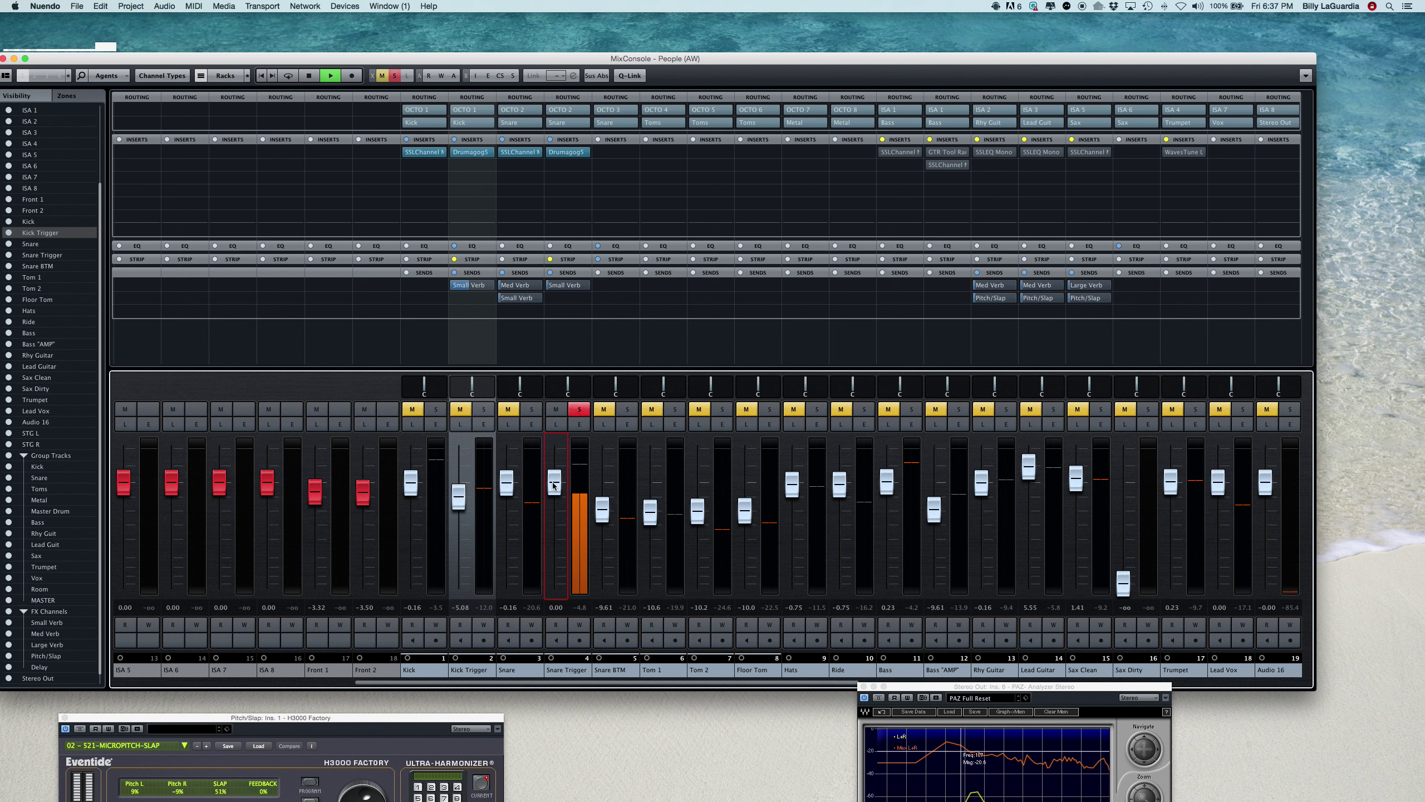
left_click(554, 484)
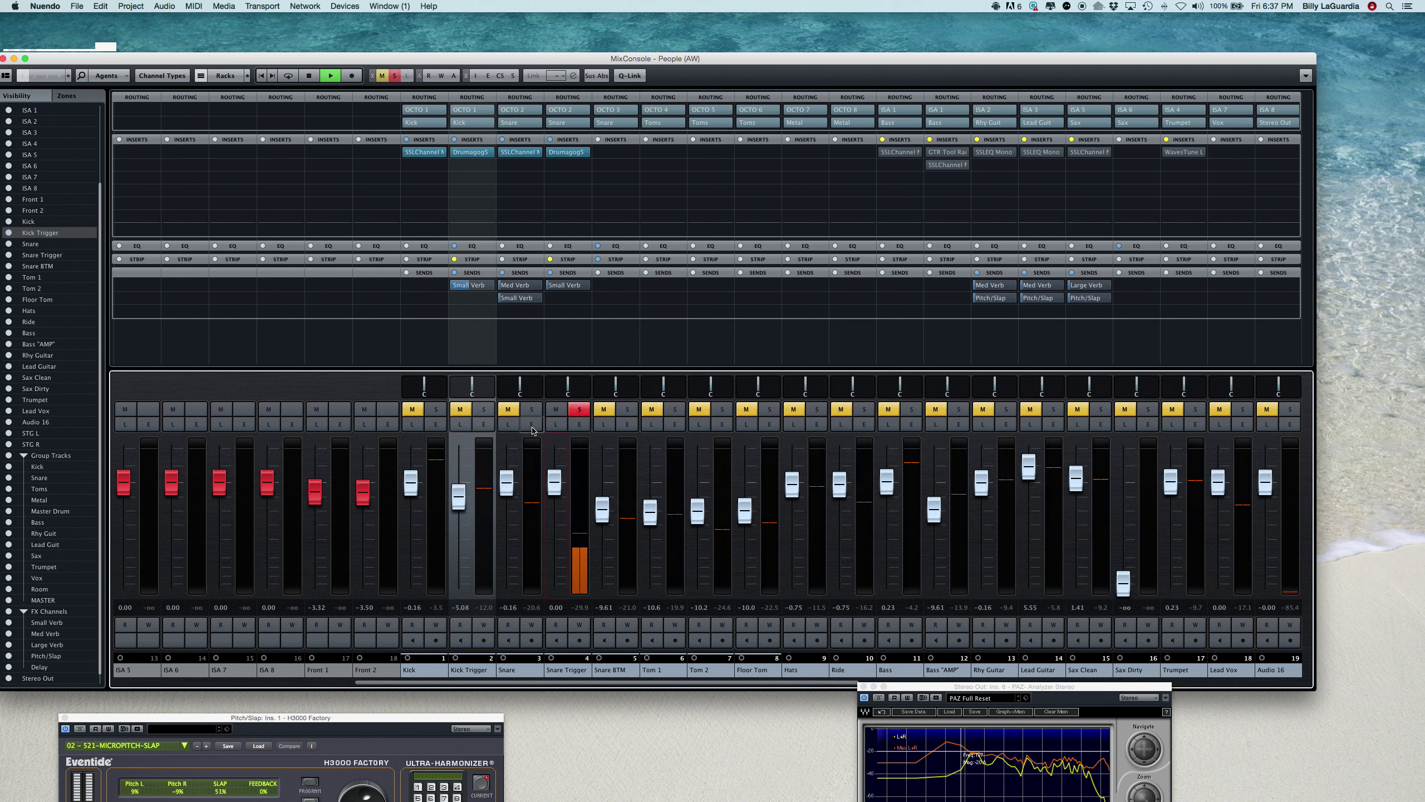
left_click(531, 408)
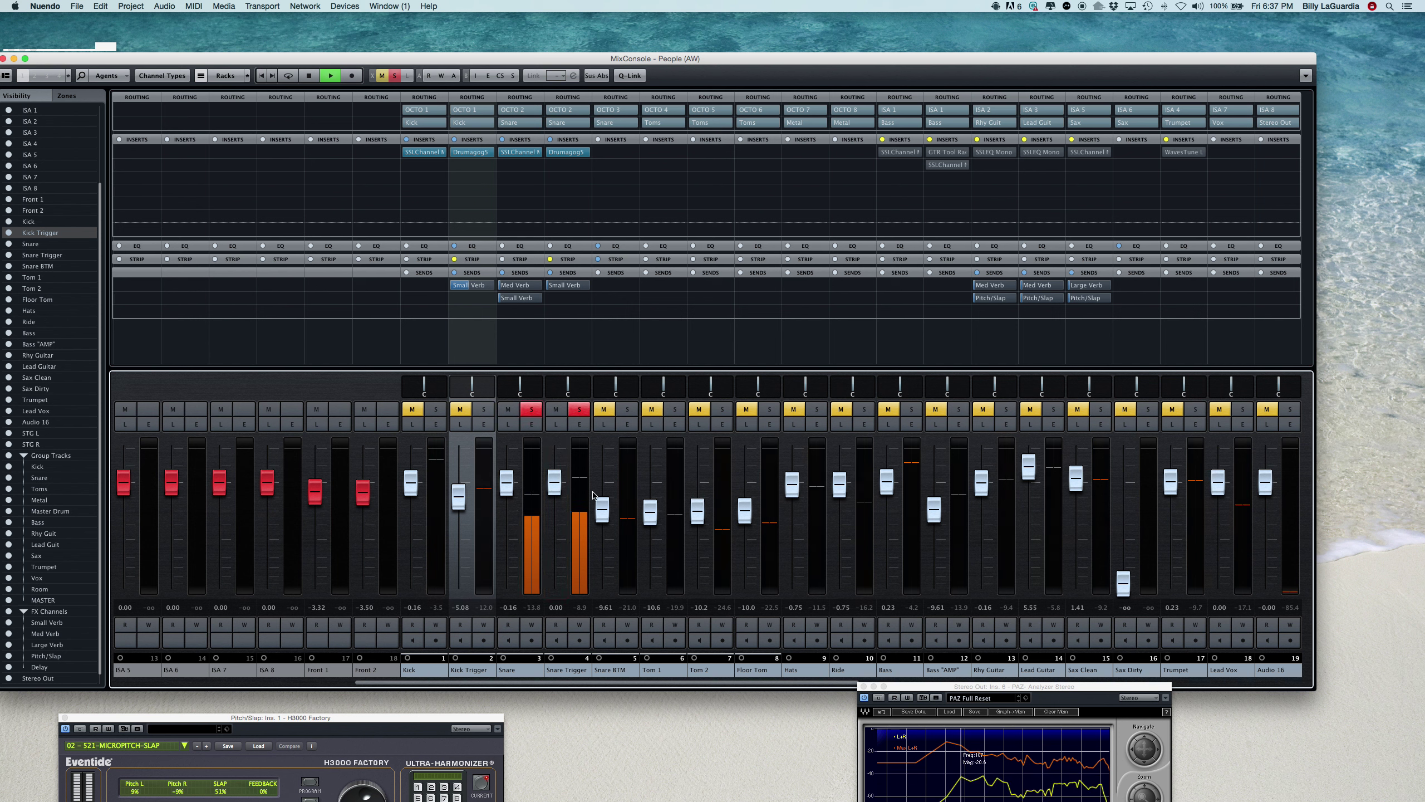
left_click(555, 482)
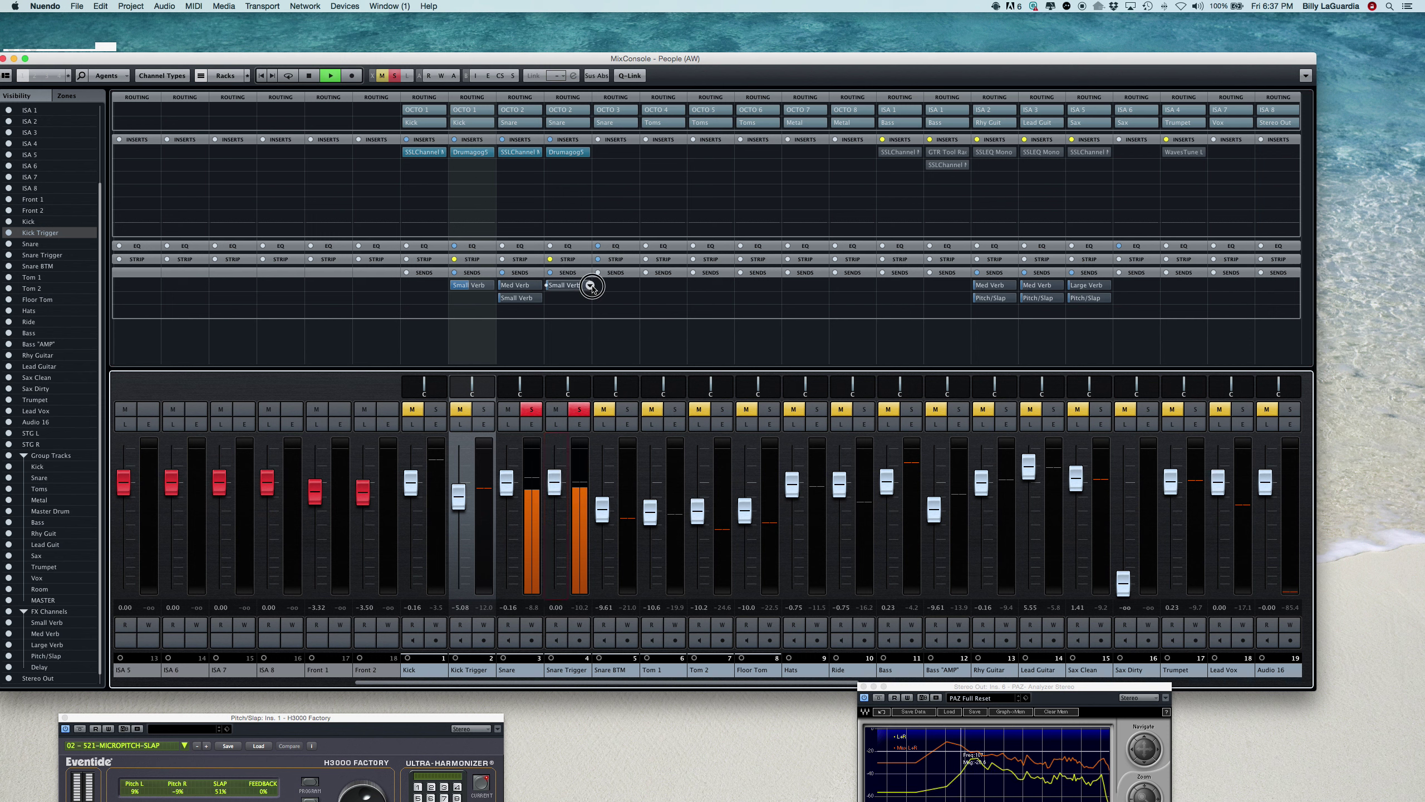
Change the Snare Trigger's Small Verb send to Large Verb and set the send level to -12.8.
left_click(589, 285)
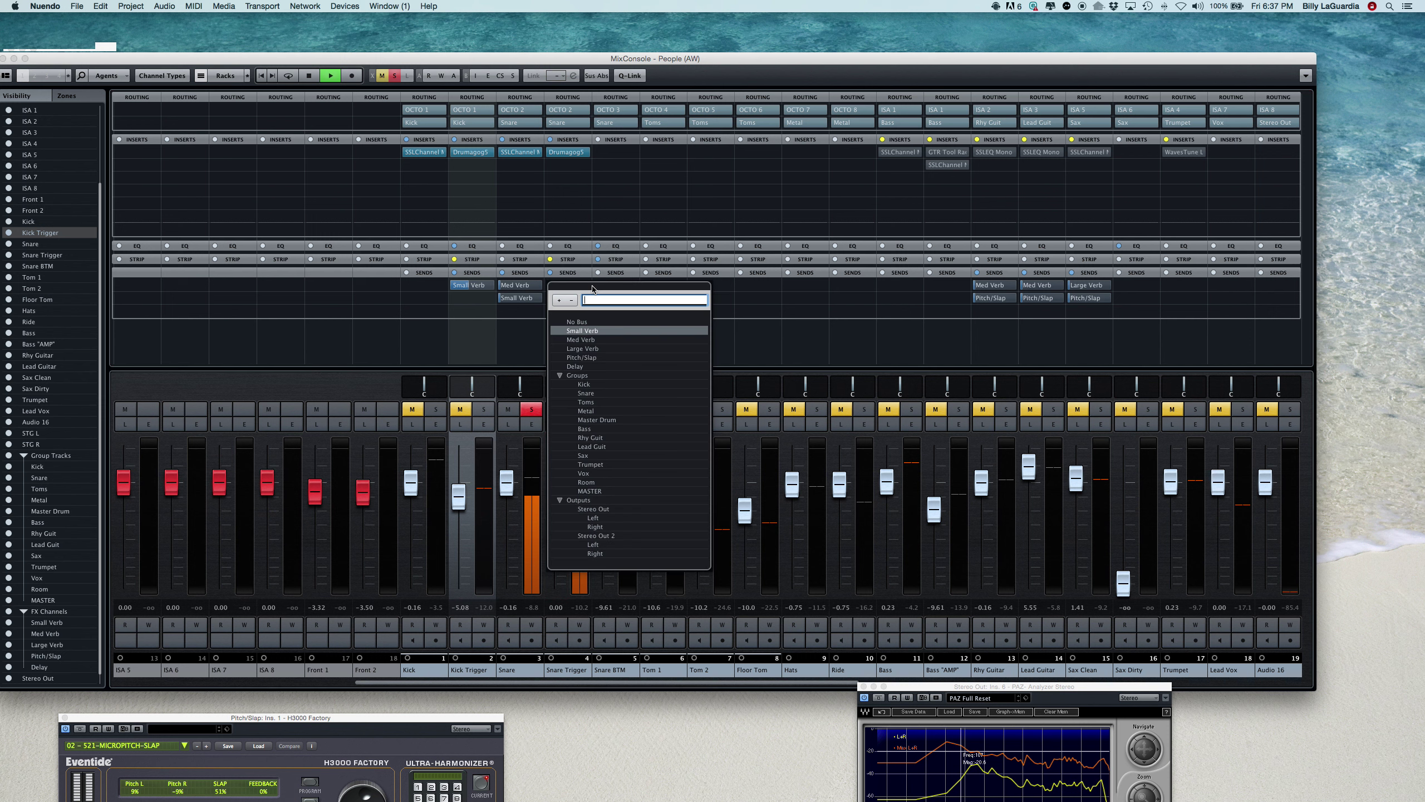
left_click(591, 350)
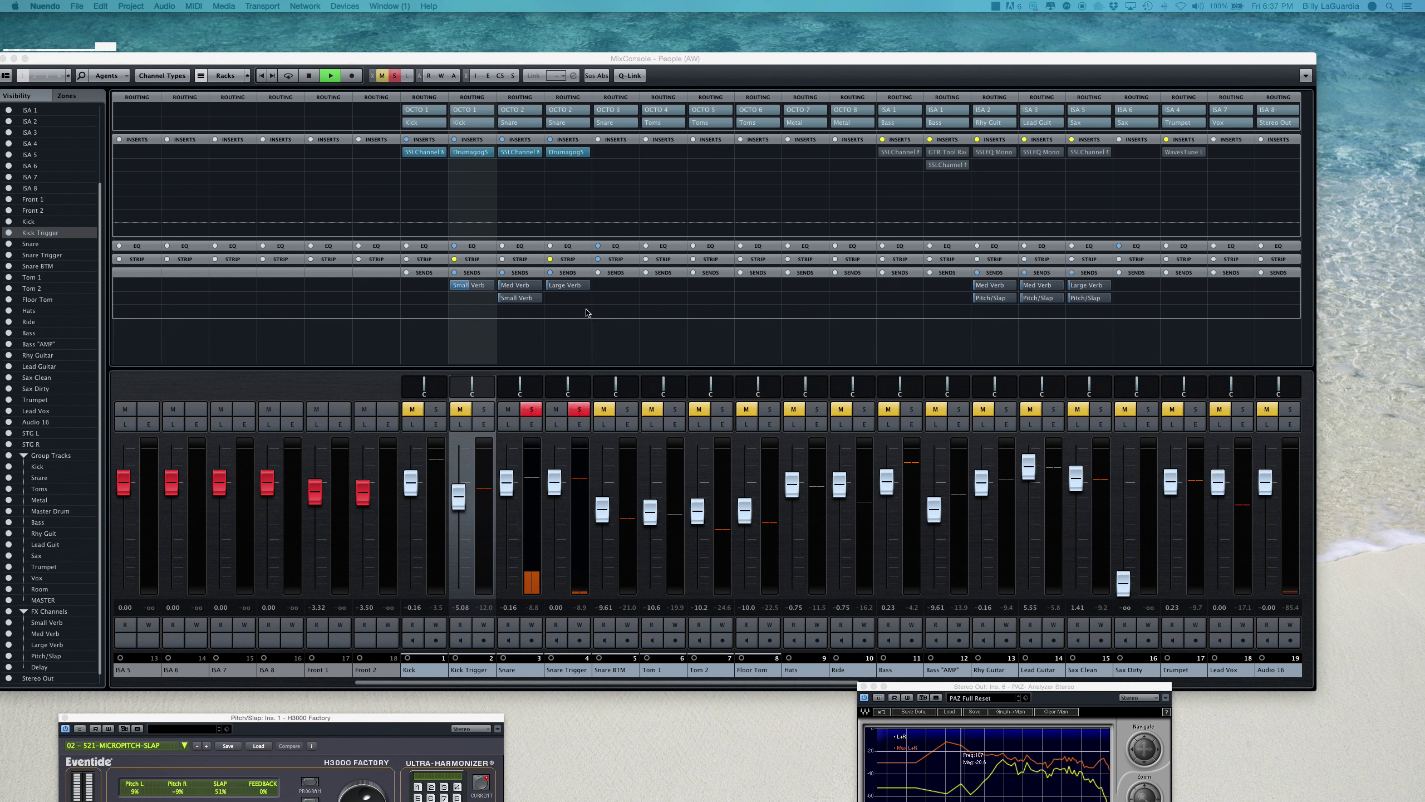
left_click_drag(547, 286, 579, 321)
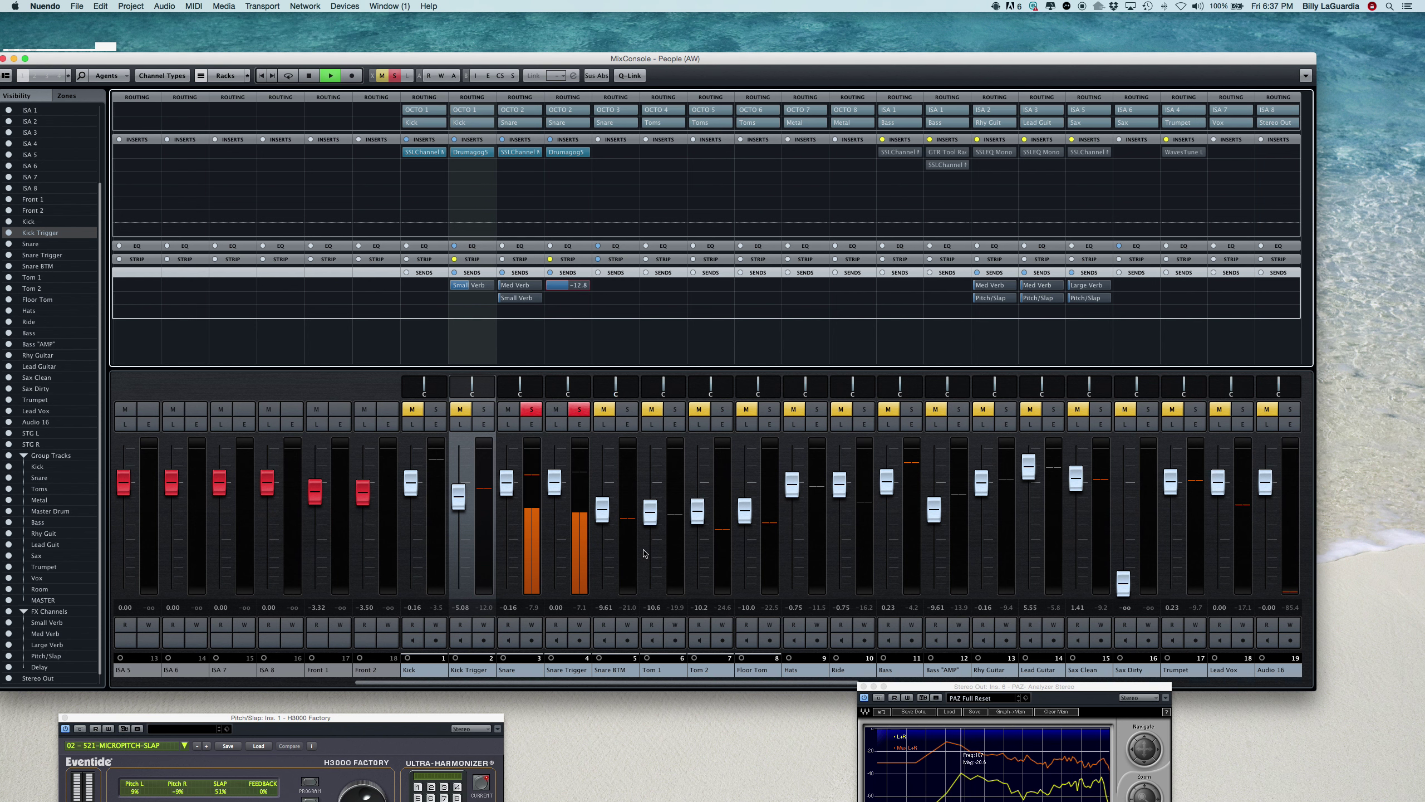
Add the Large Verb effects channel to the solo.
left_click(799, 556)
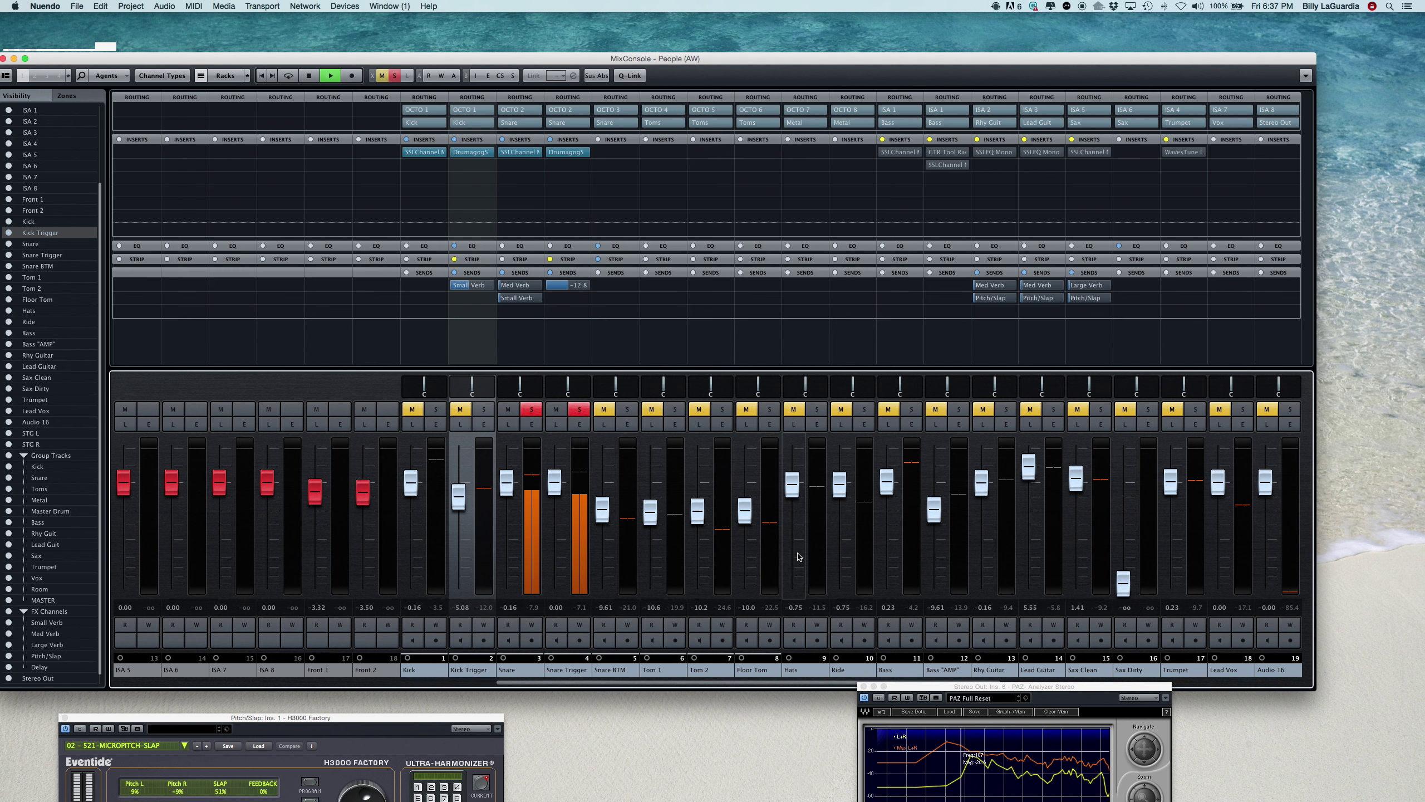
scroll(799, 556, "right", 10)
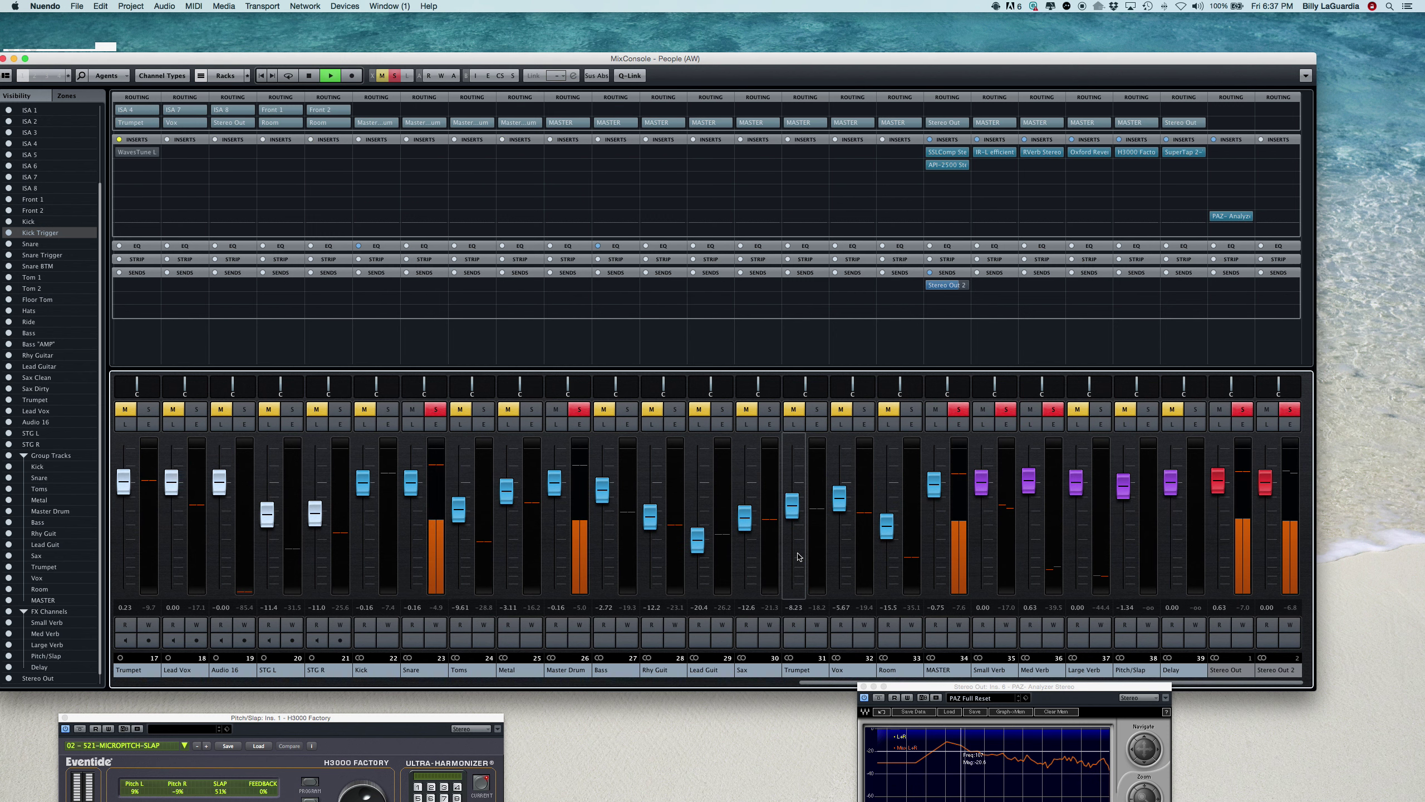
left_click(1101, 410)
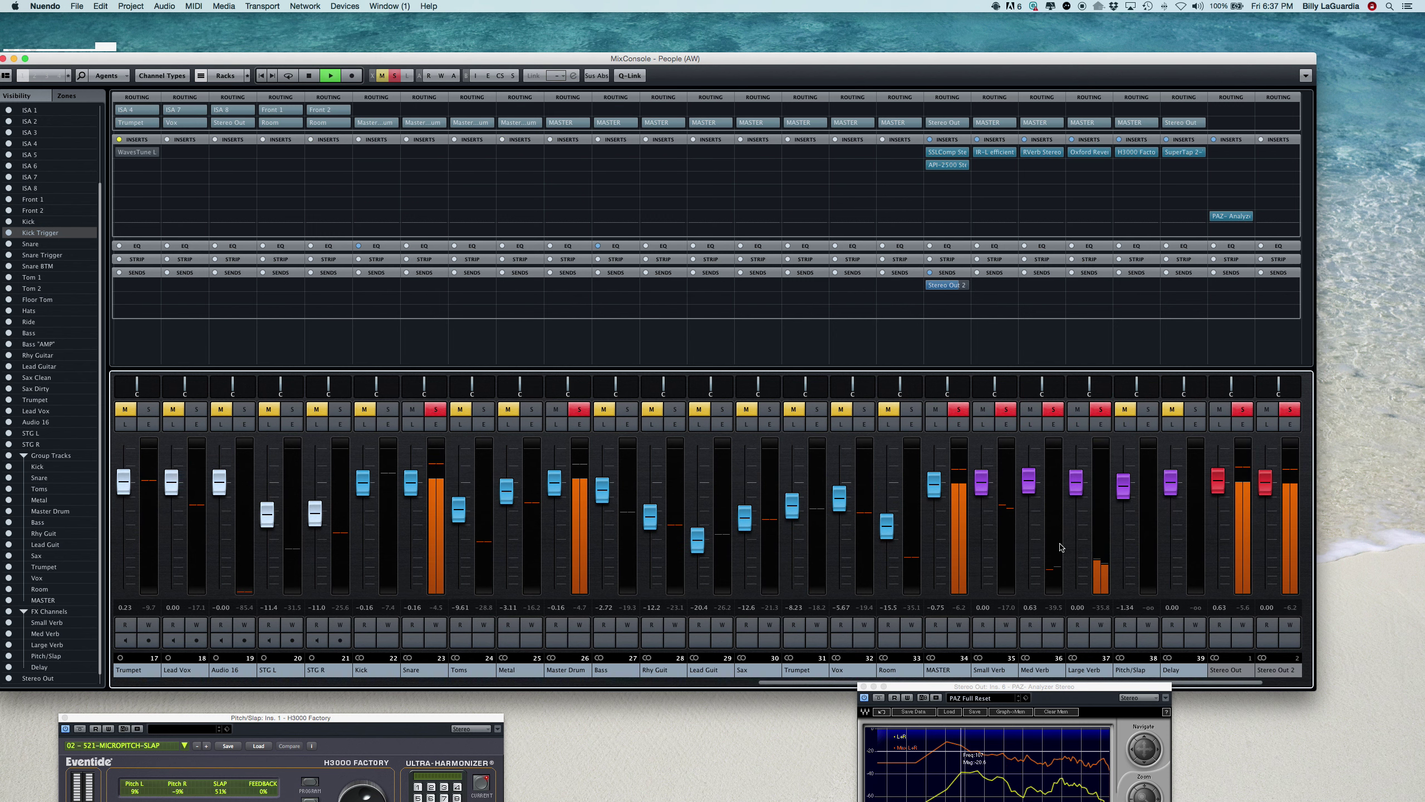
scroll(1060, 547, "left", 3)
scroll(1060, 547, "left", 8)
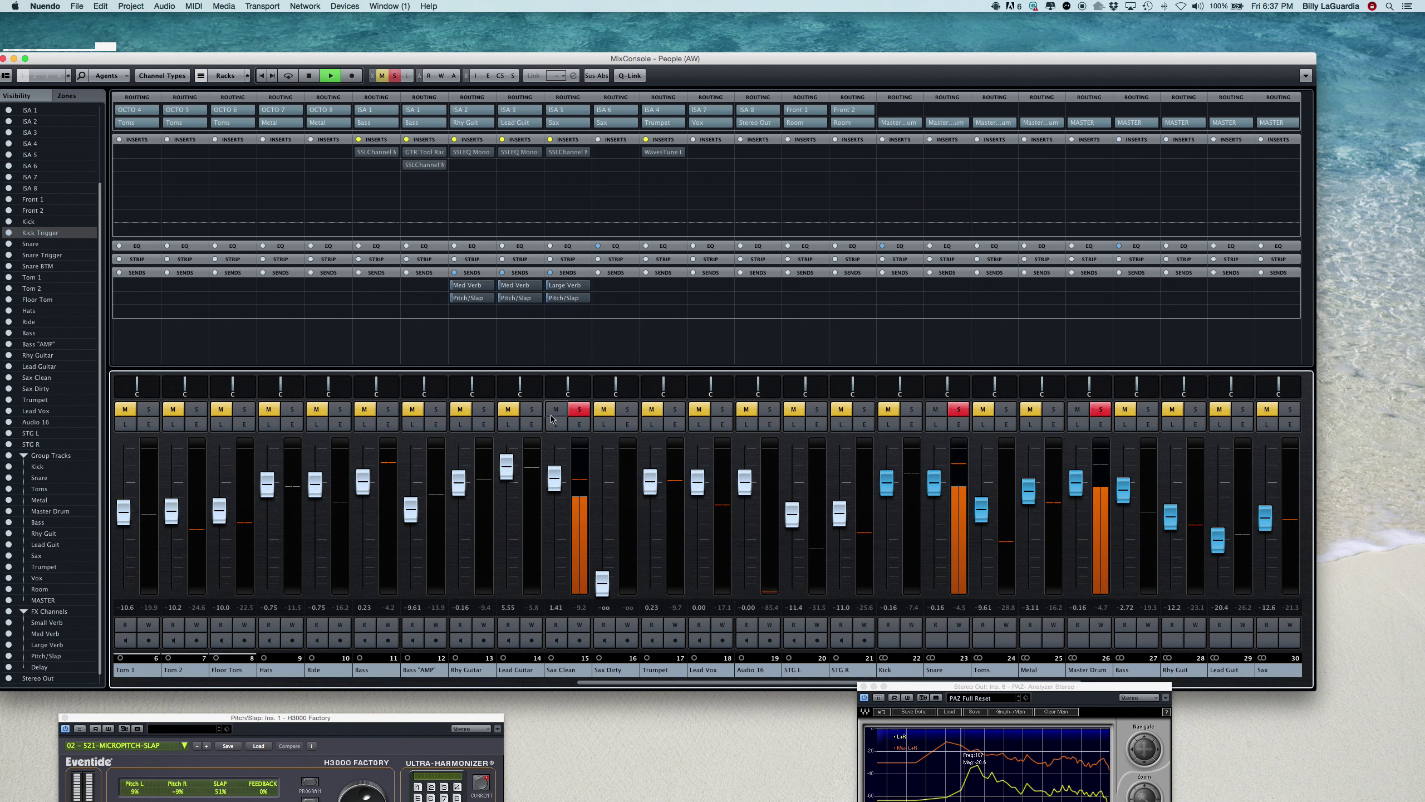
Change the Snare Trigger's Large Verb send to Med Verb and set the send level to -17.0.
scroll(526, 521, "left", 6)
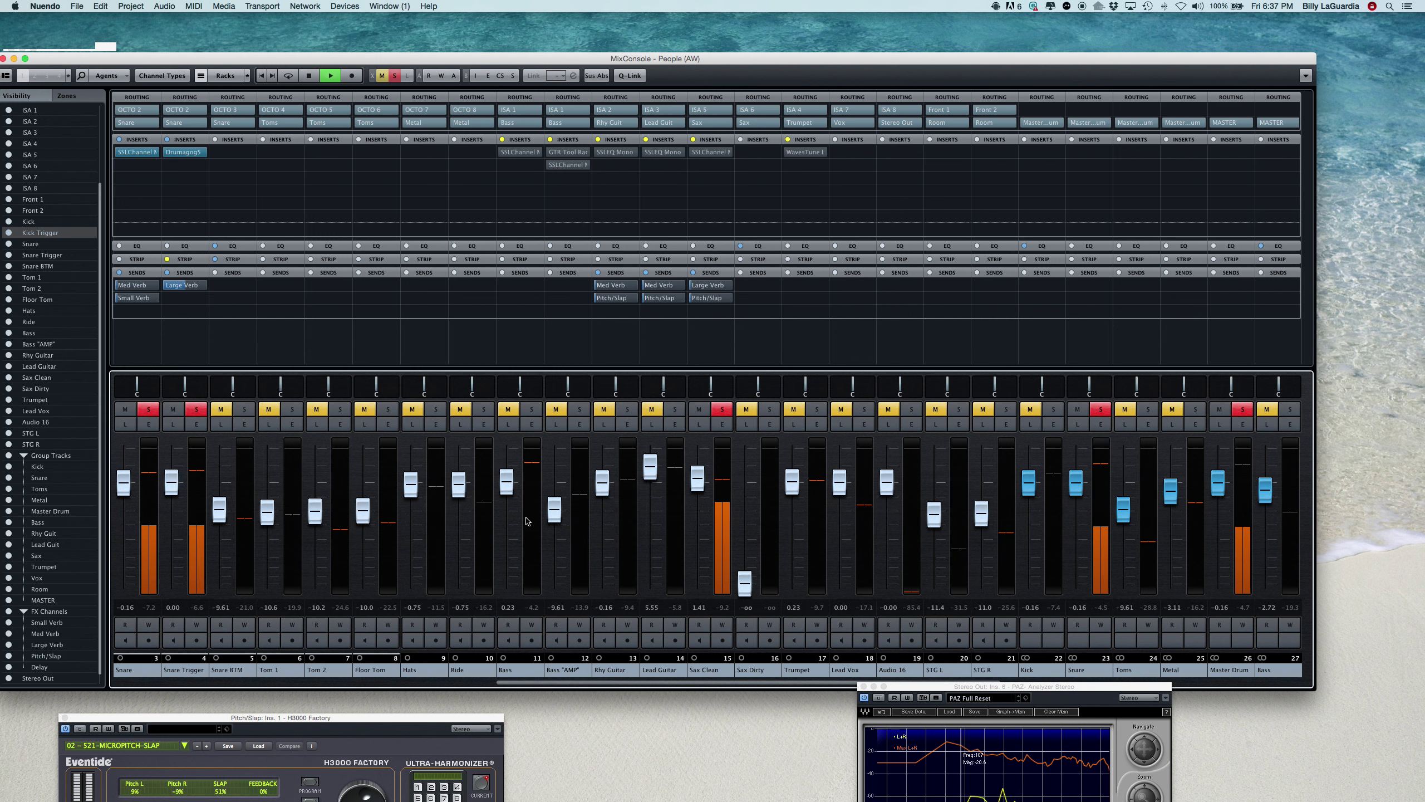
scroll(526, 521, "left", 1)
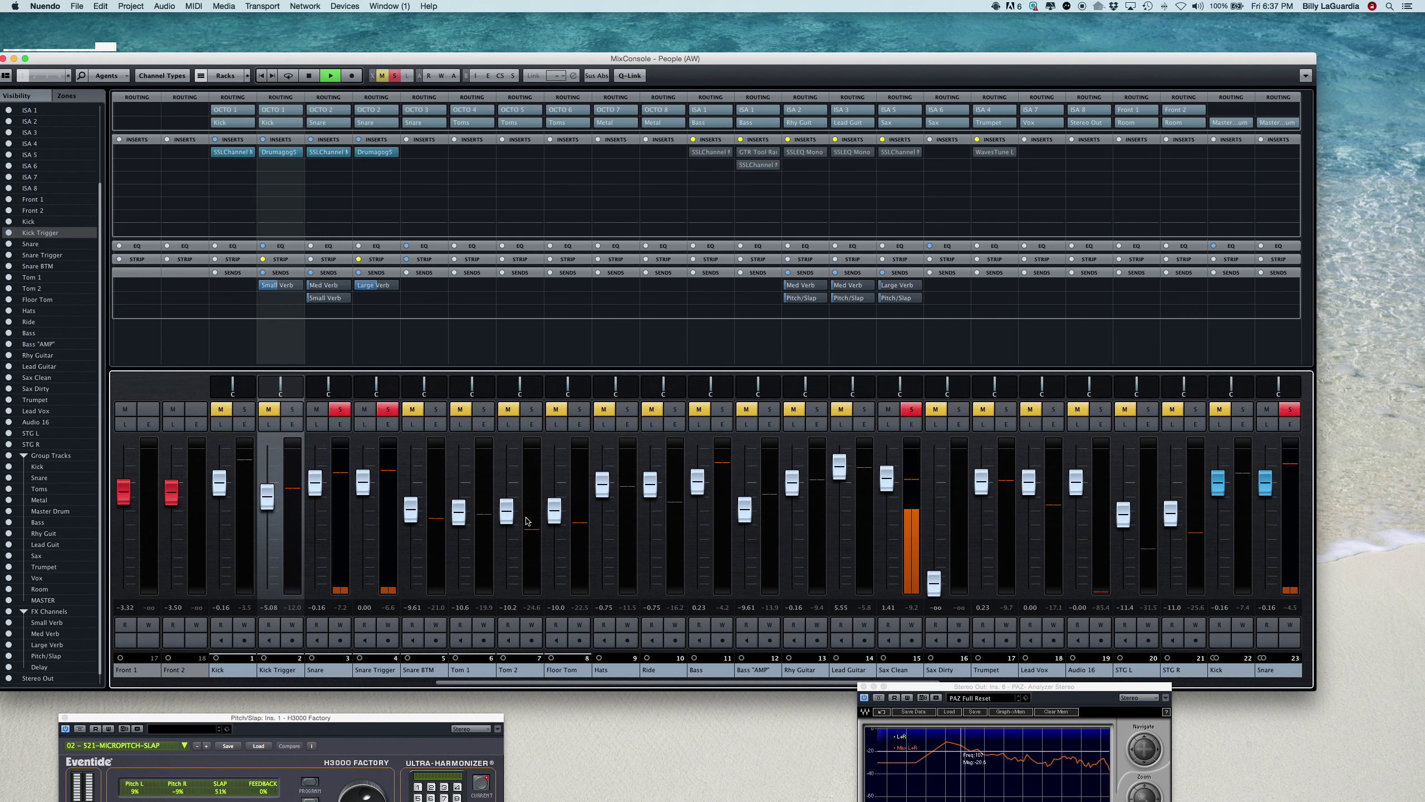
left_click_drag(370, 287, 362, 288)
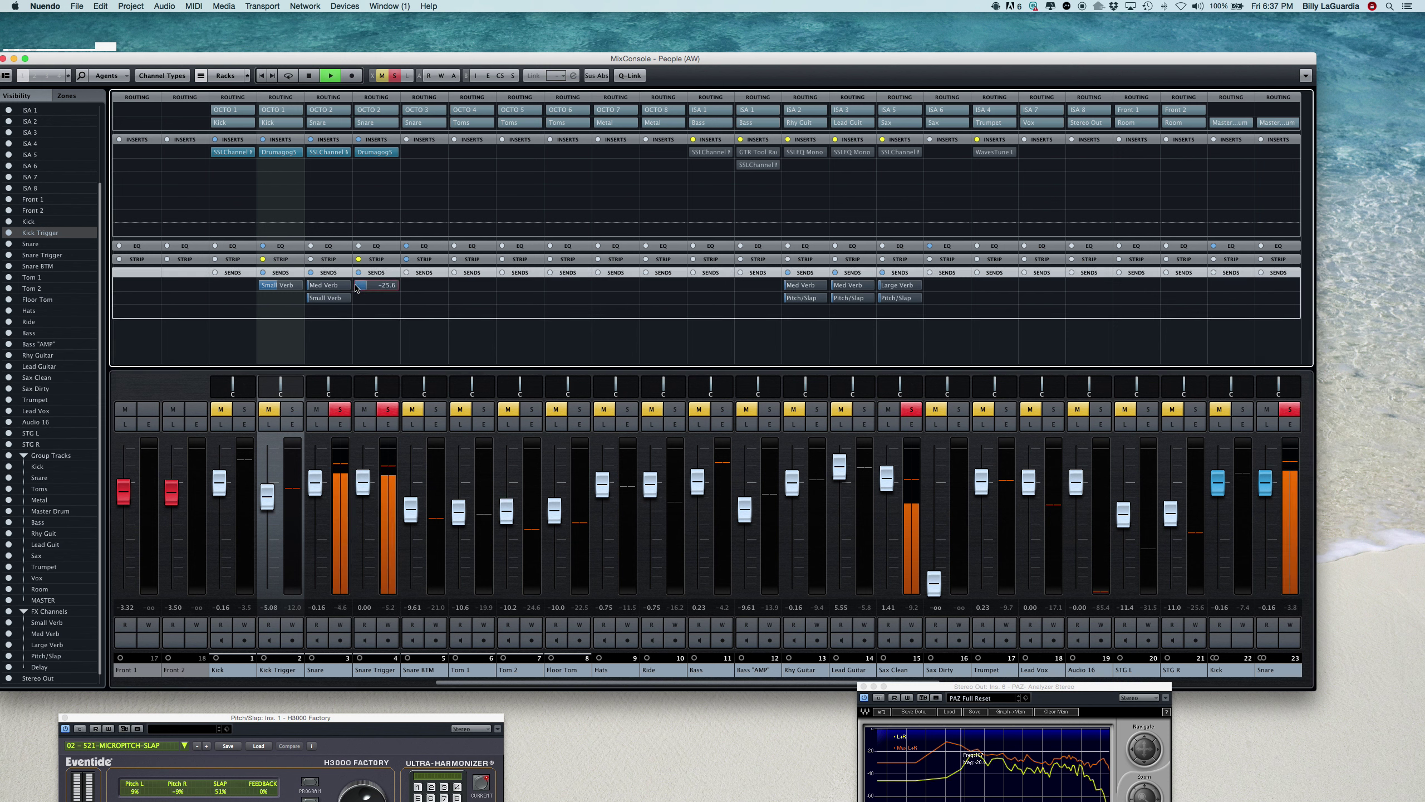
left_click(399, 287)
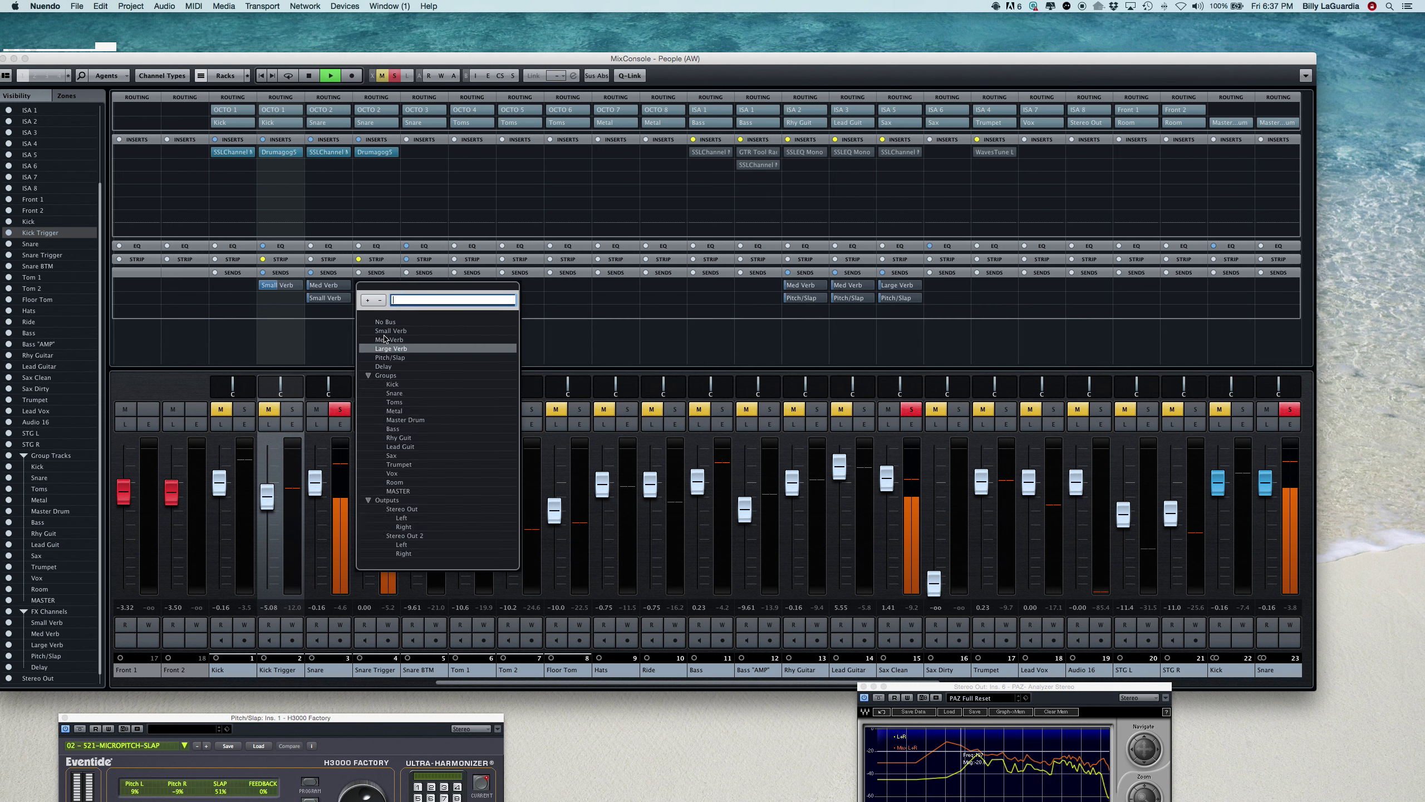
left_click(381, 347)
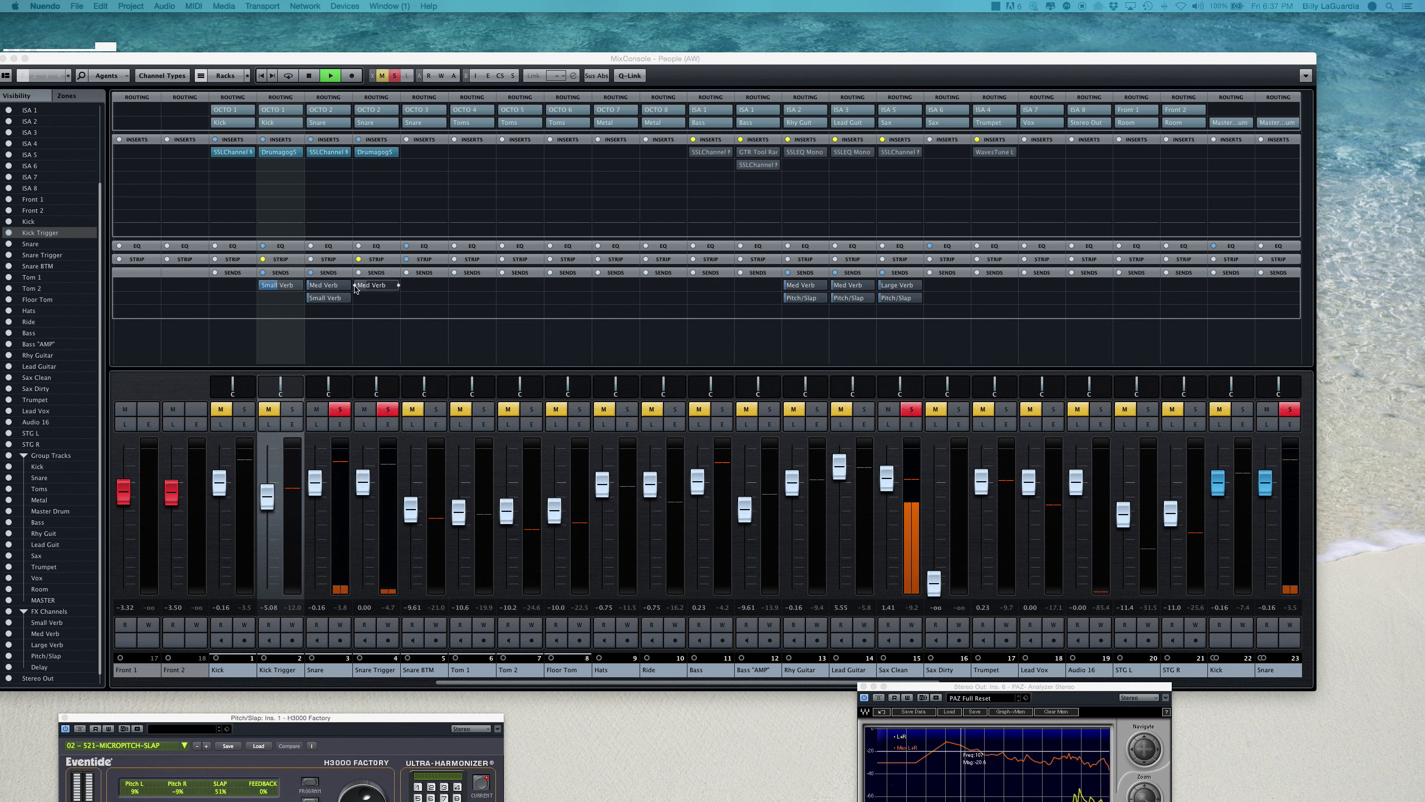
left_click(355, 286)
left_click(357, 288)
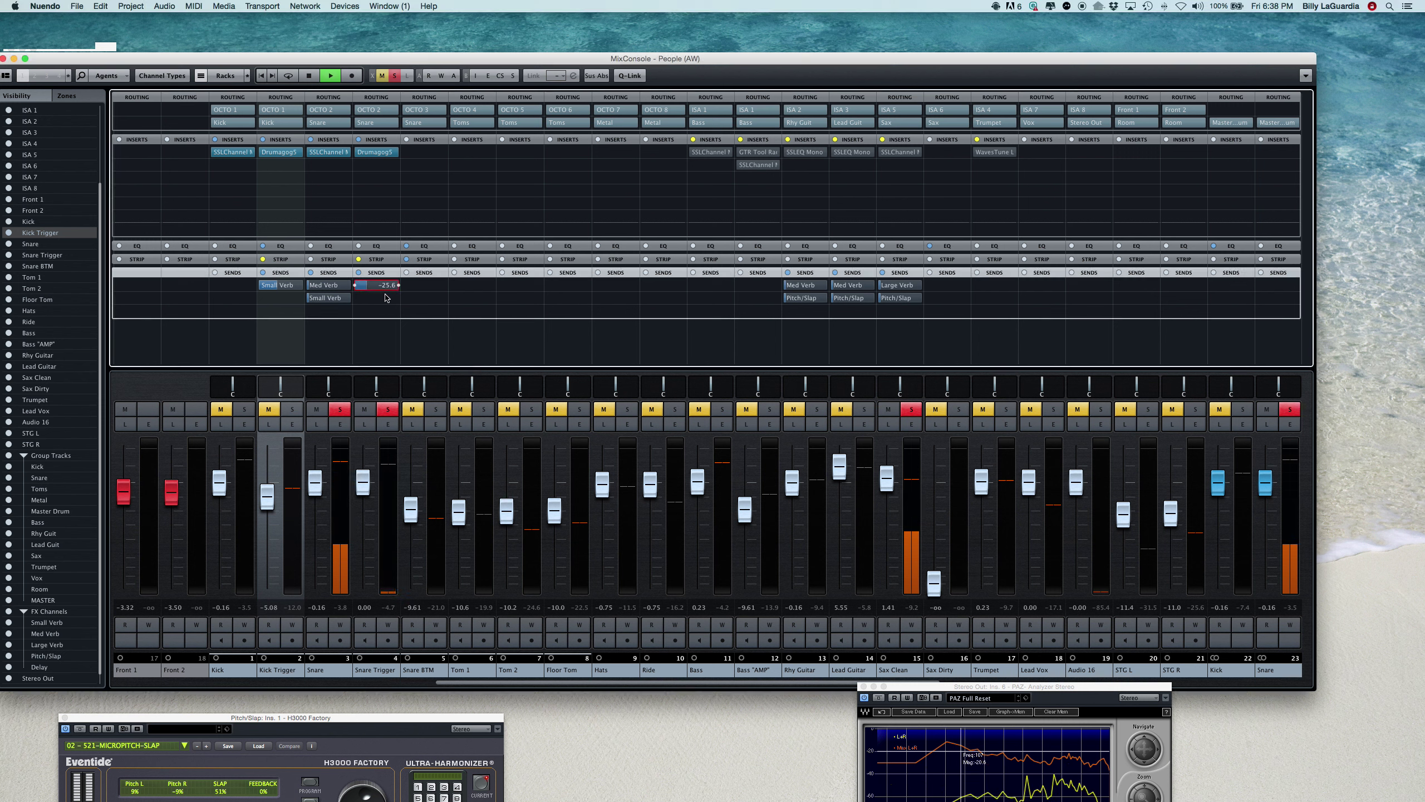
key("space")
key("space")
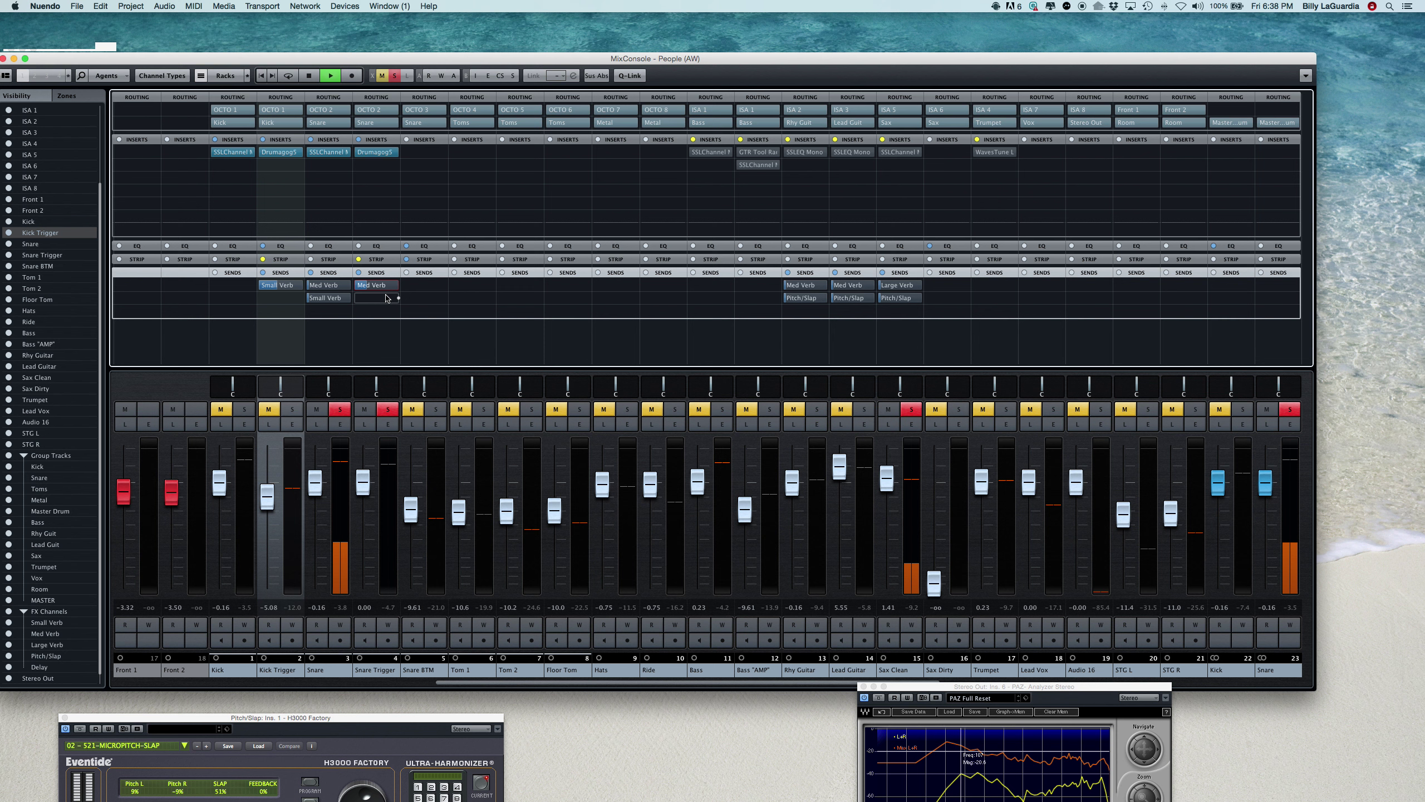
left_click_drag(367, 285, 369, 287)
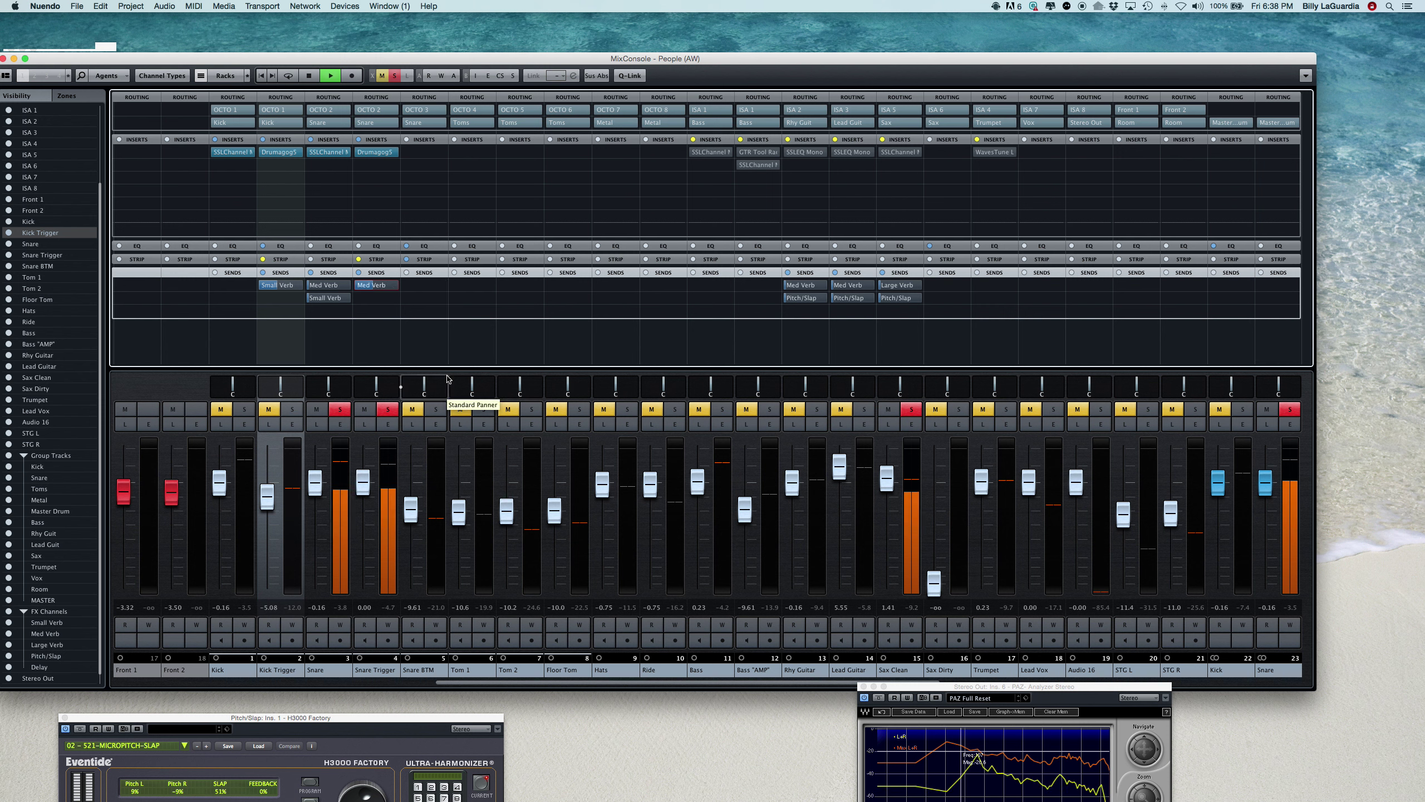
left_click(388, 425)
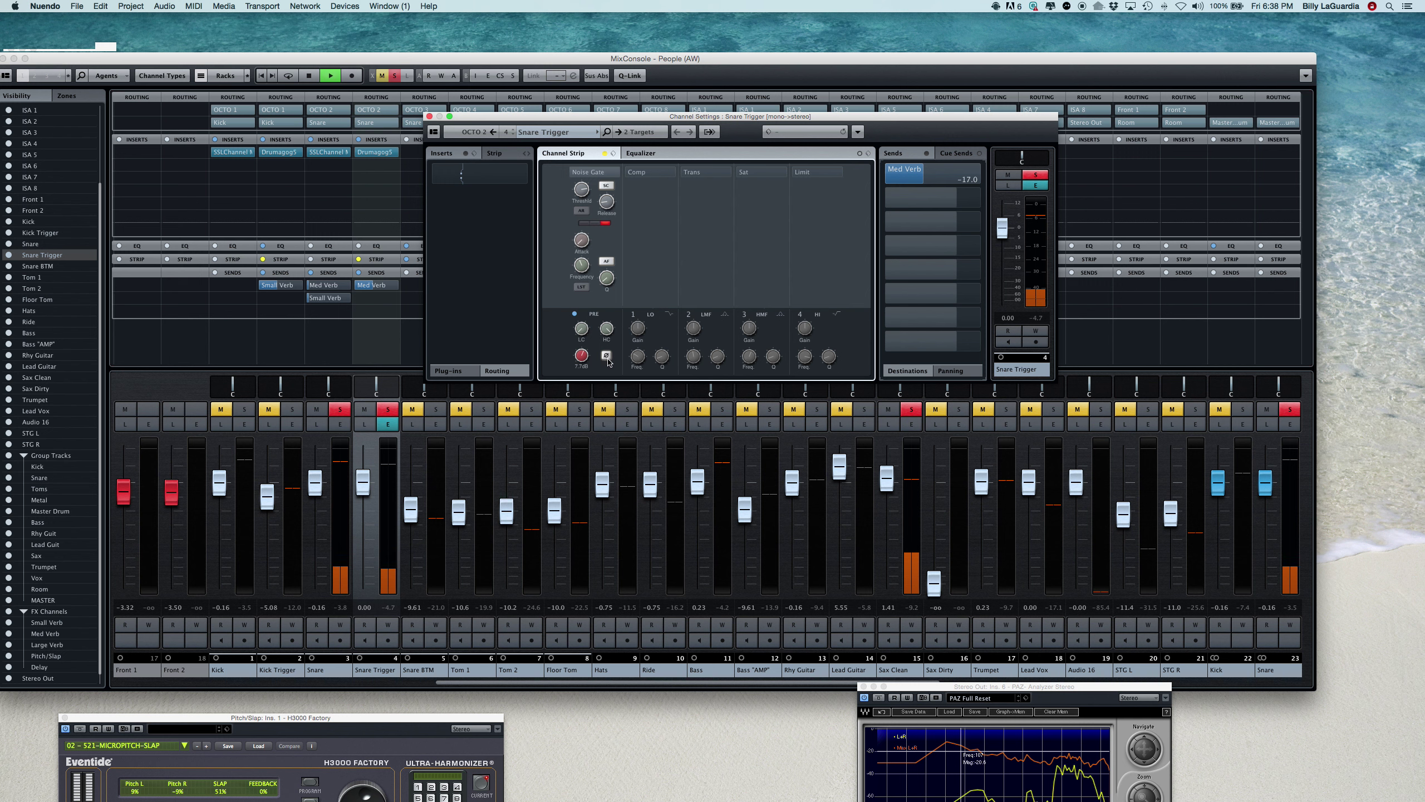
left_click(607, 357)
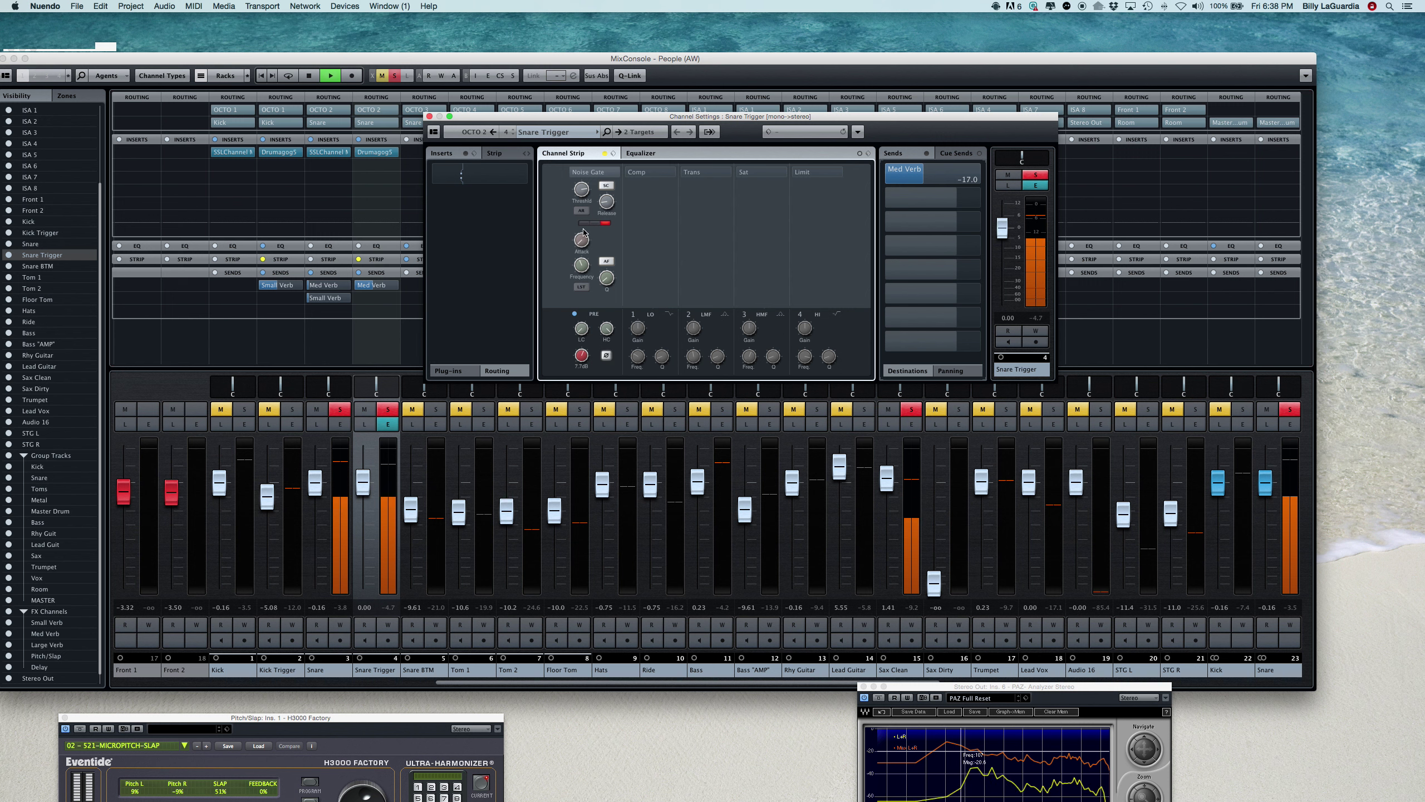
Try gating the Snare Trigger with different noise gate thresholds, and bypass the gate again.
left_click(577, 174)
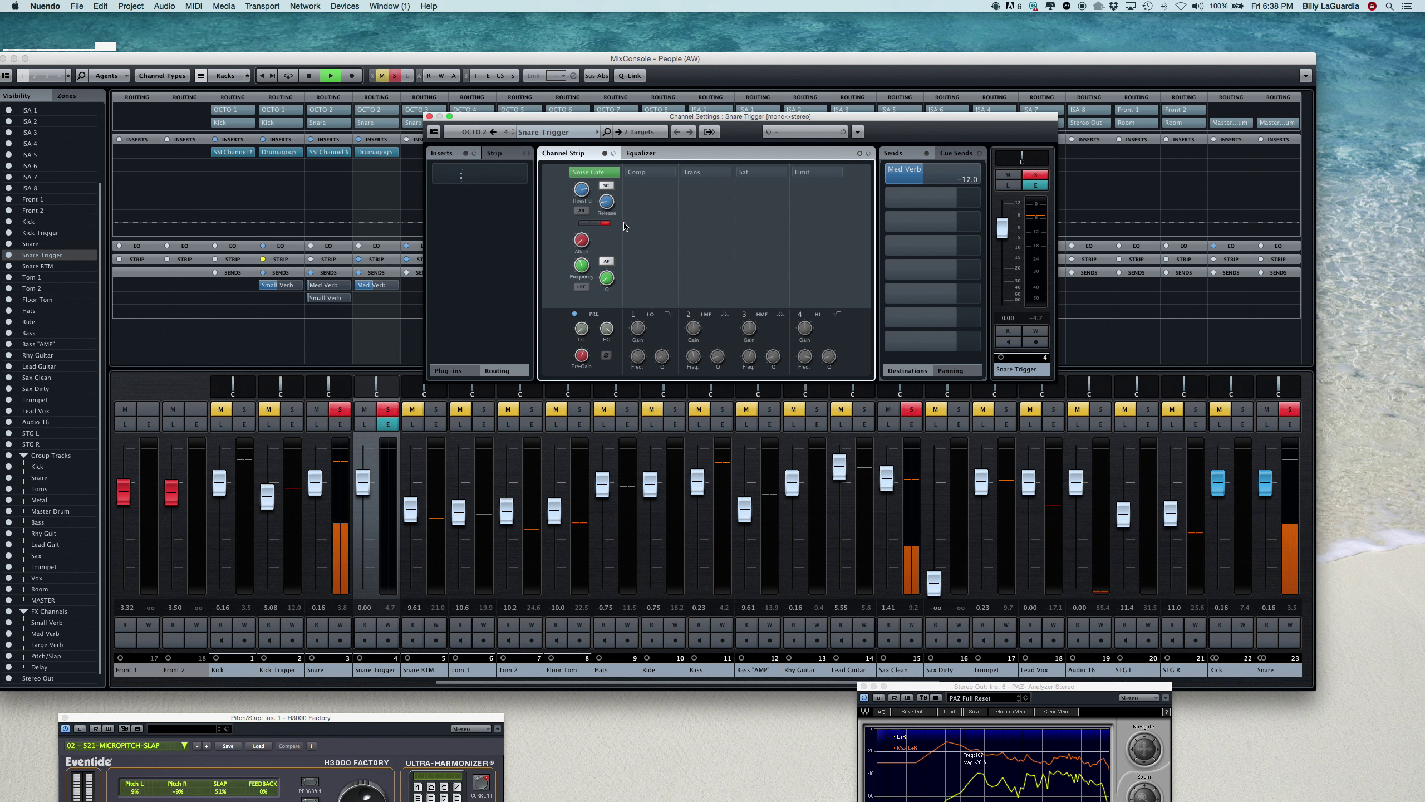
left_click_drag(581, 189, 557, 265)
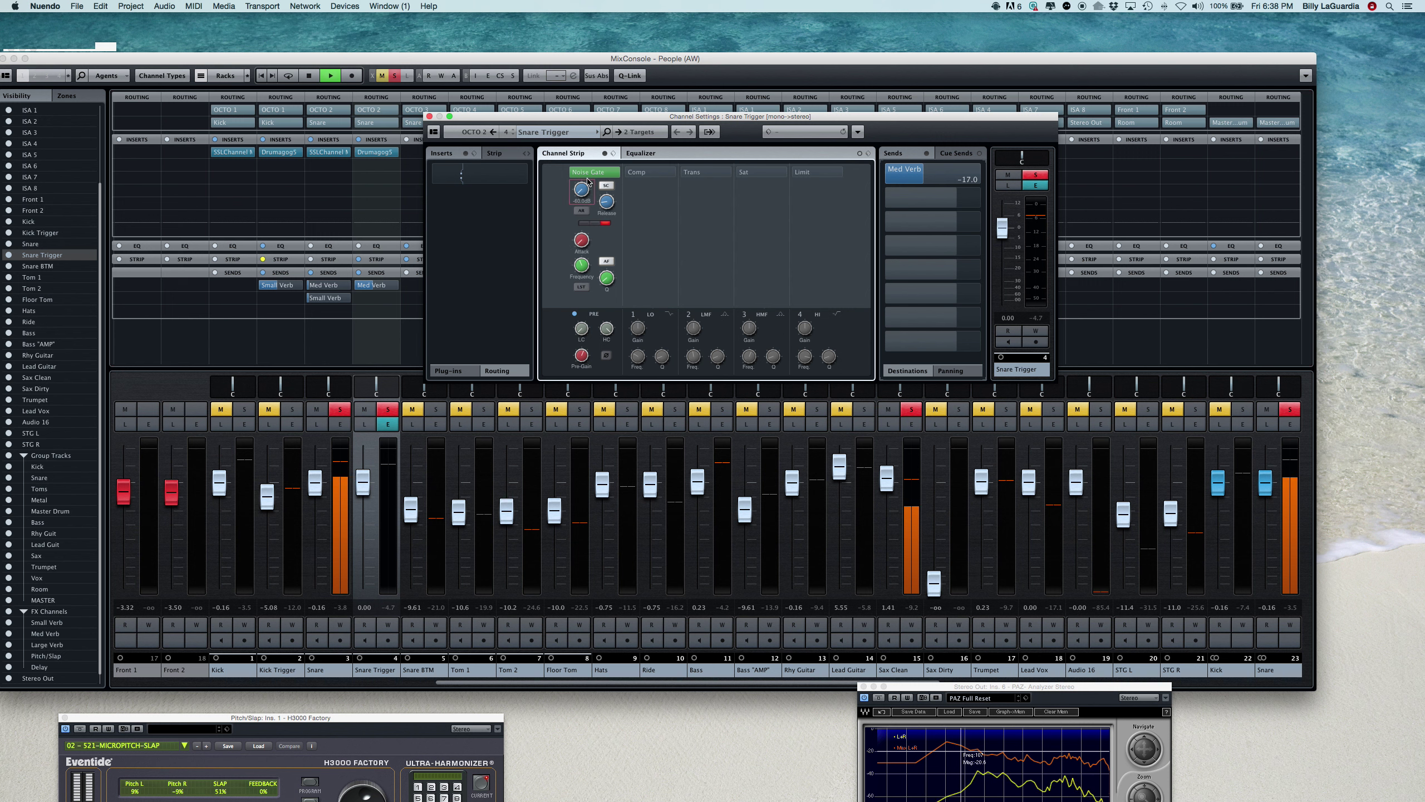
left_click_drag(577, 198, 572, 104)
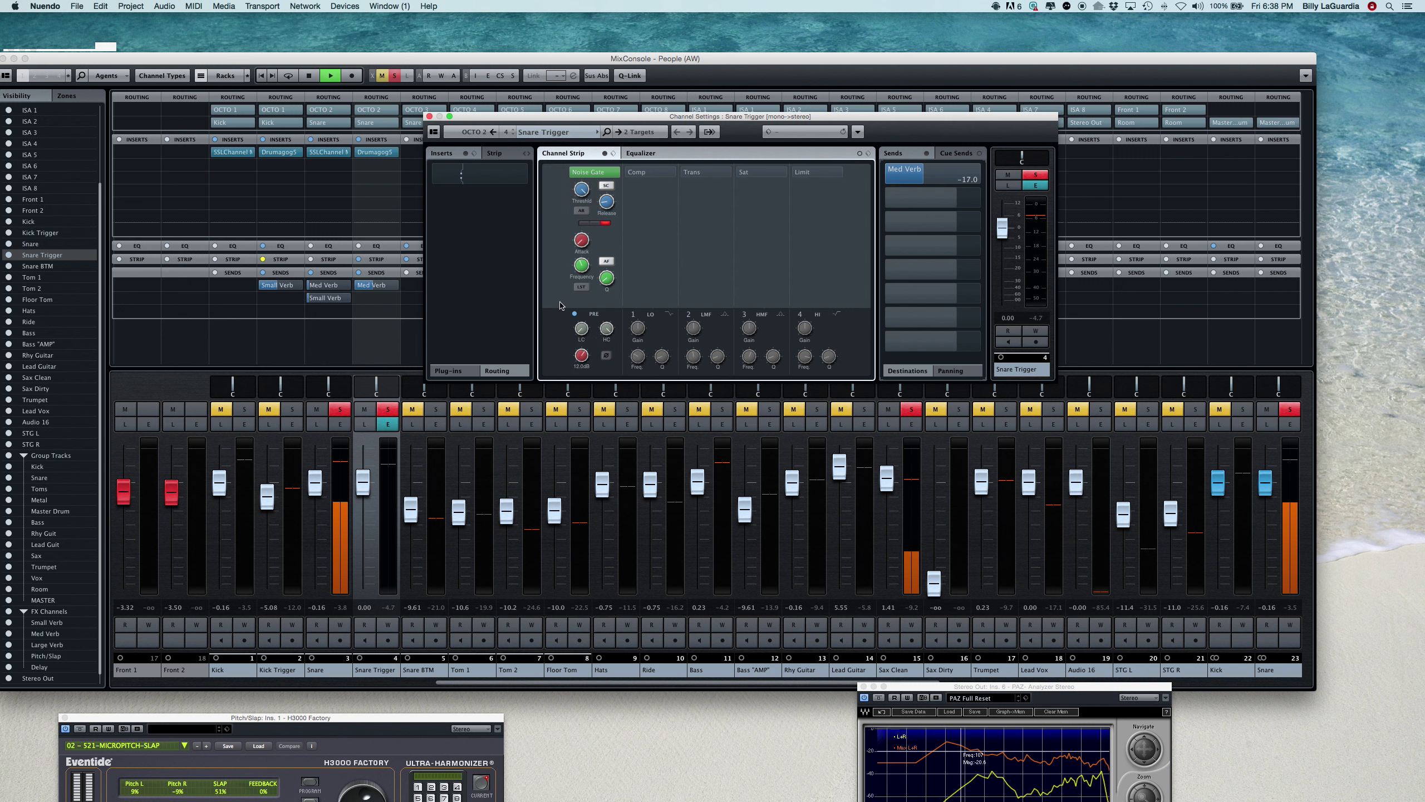
left_click_drag(581, 189, 567, 262)
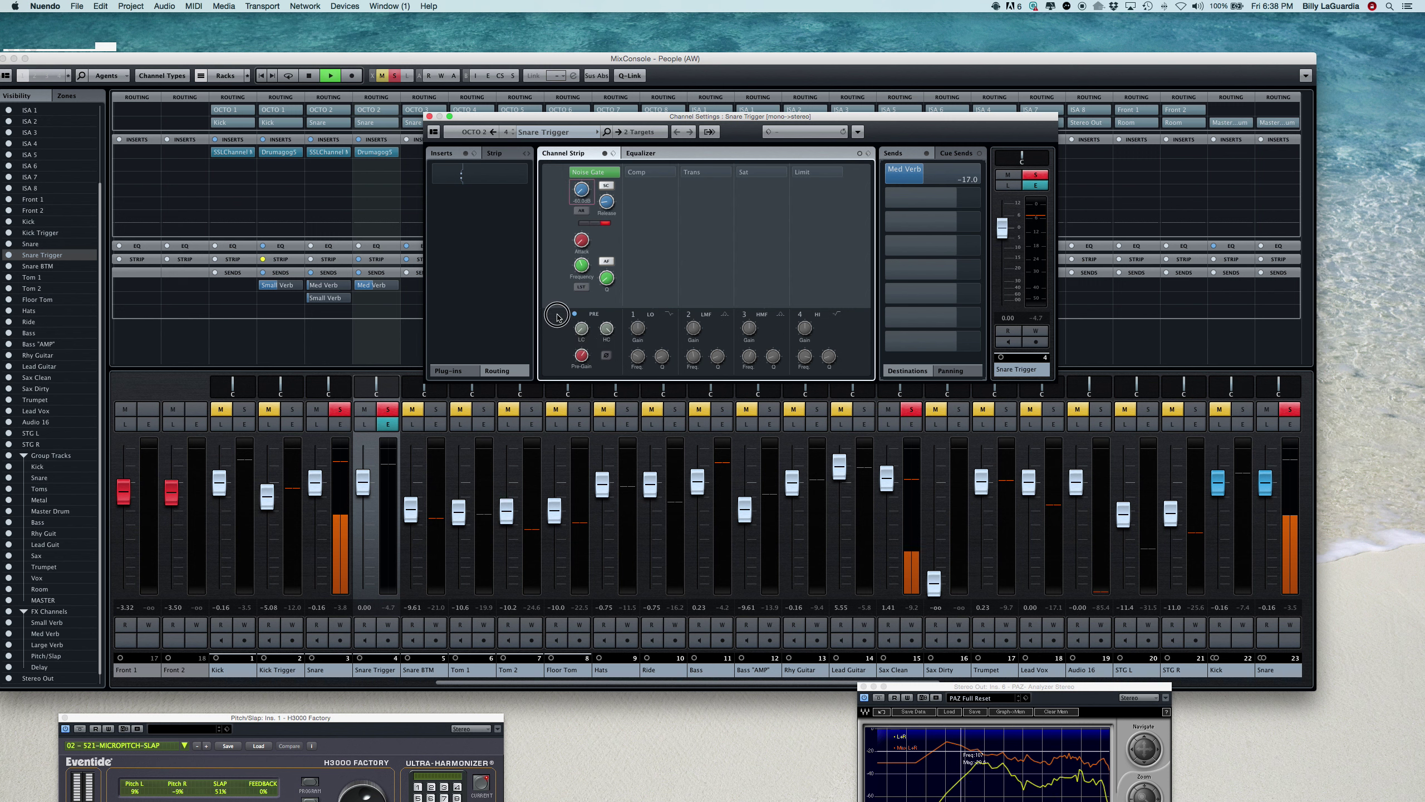
left_click(572, 174)
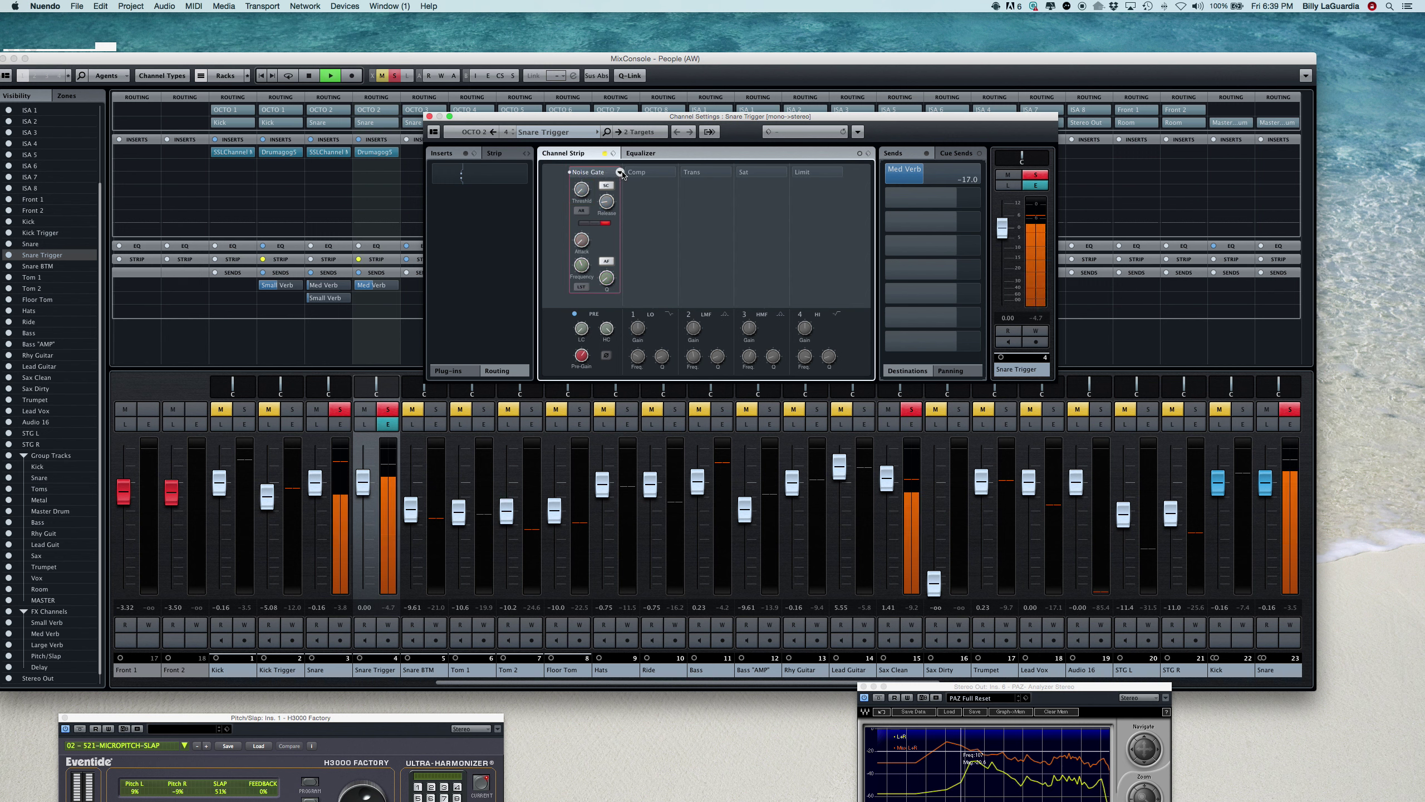
left_click(621, 173)
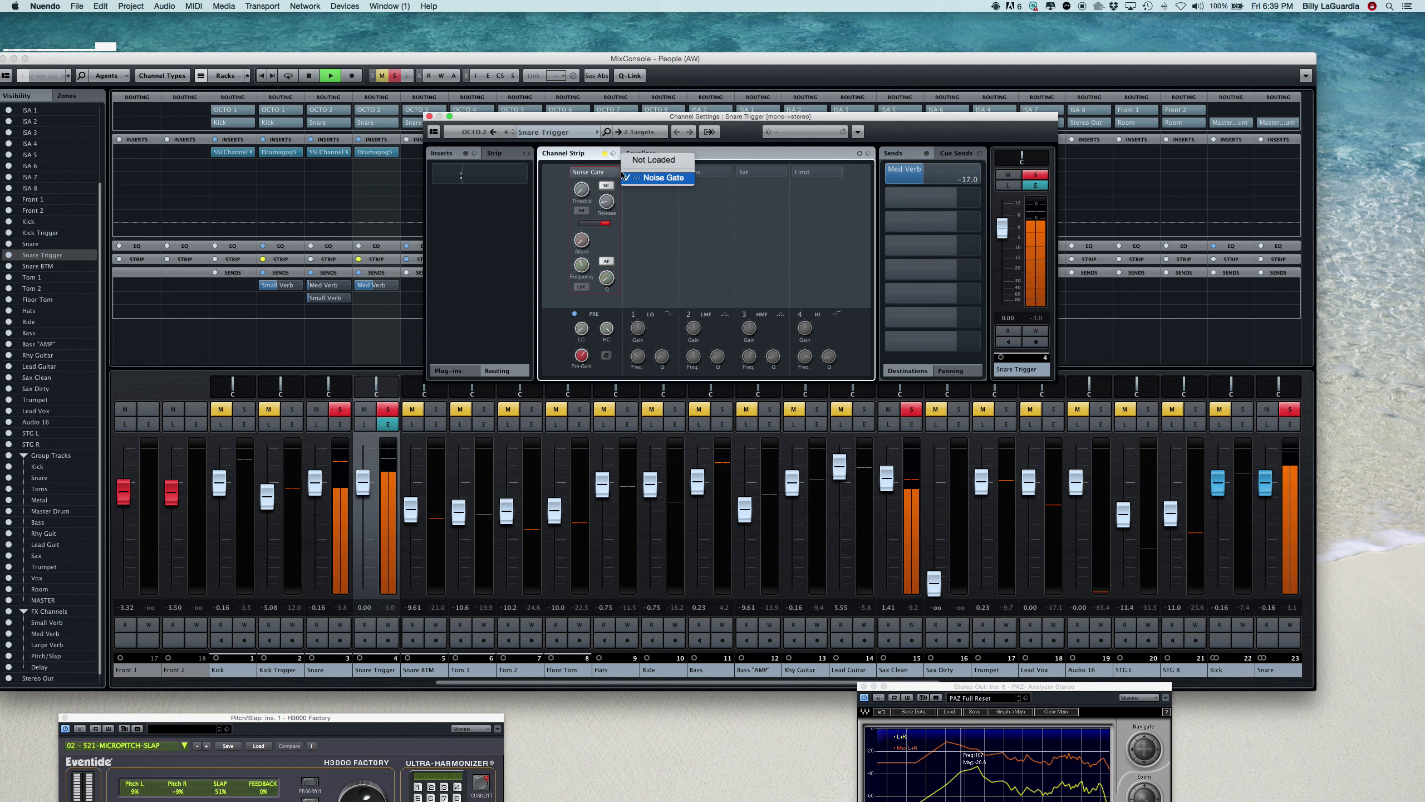
left_click(649, 178)
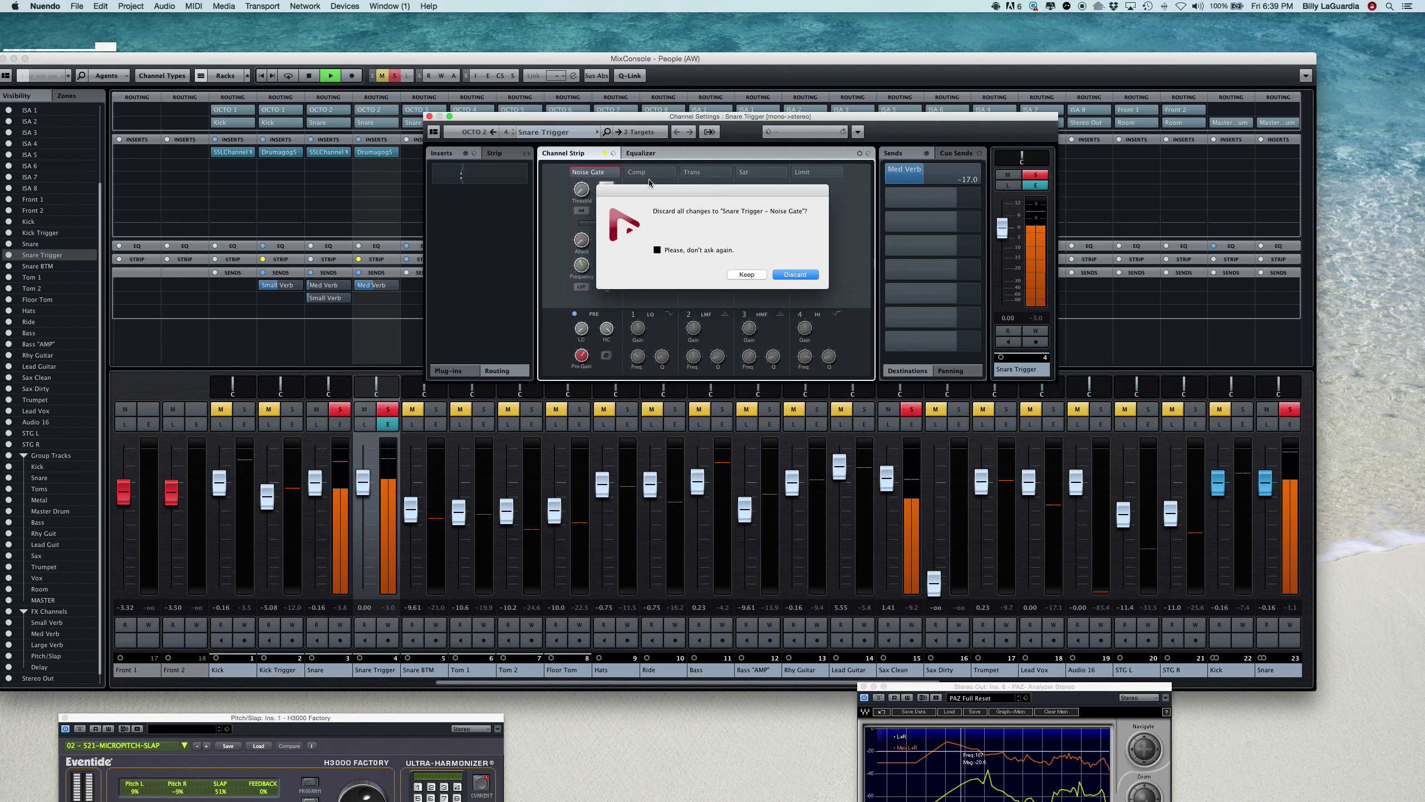
left_click(797, 274)
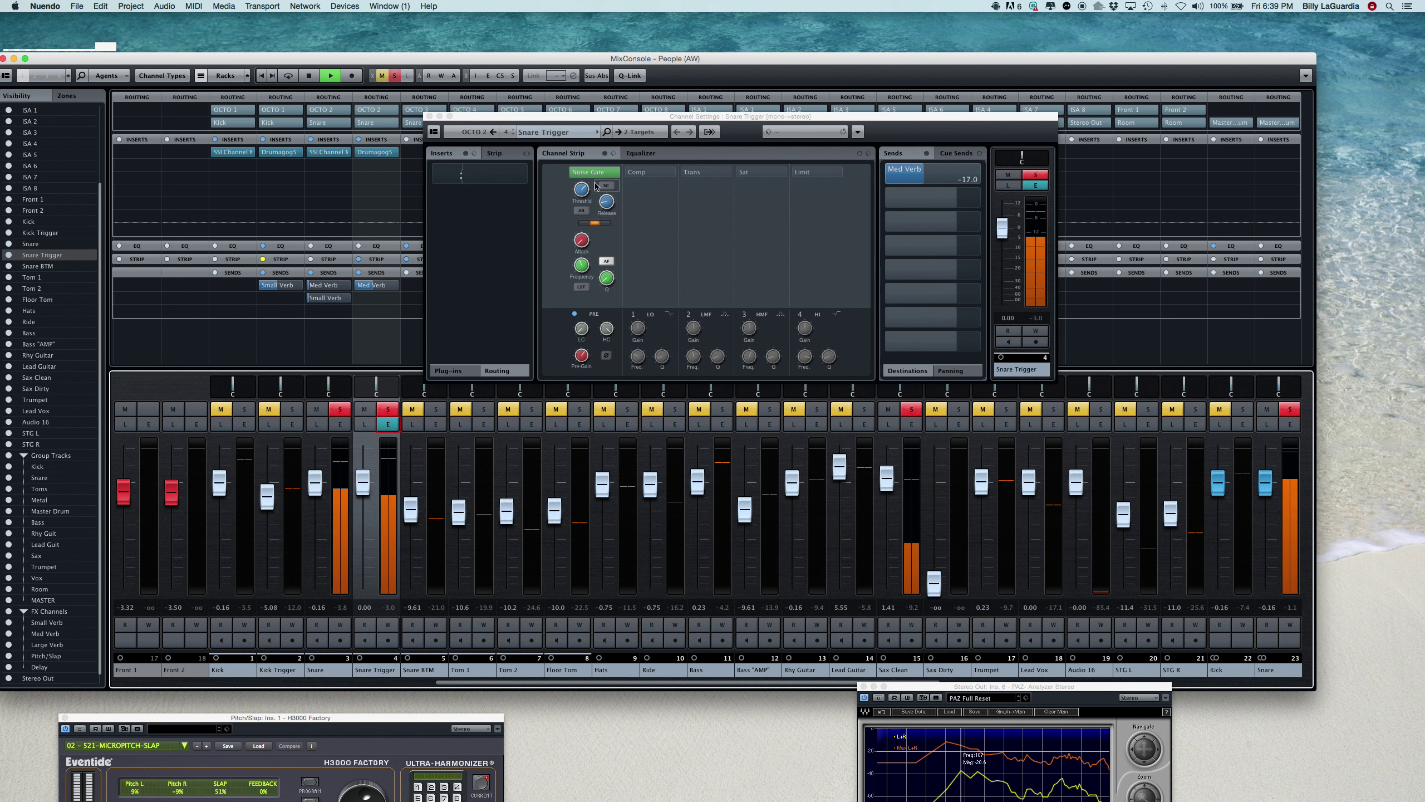
Adjust the Snare Trigger gate's threshold and release, enable auto release, and engage the channel's low-cut and high-cut filters.
mouse_move(584, 191)
left_click_drag(576, 248, 573, 213)
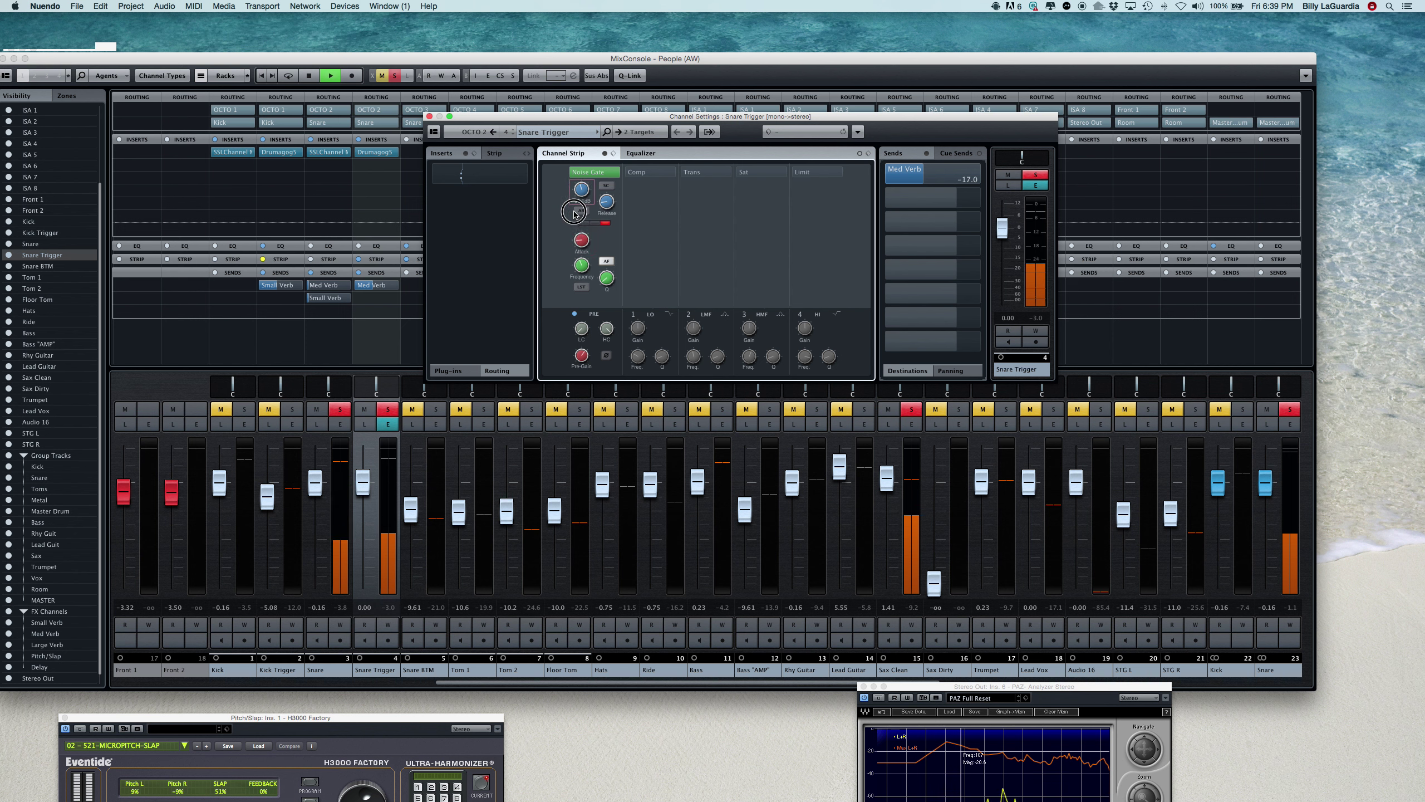
left_click_drag(573, 213, 574, 218)
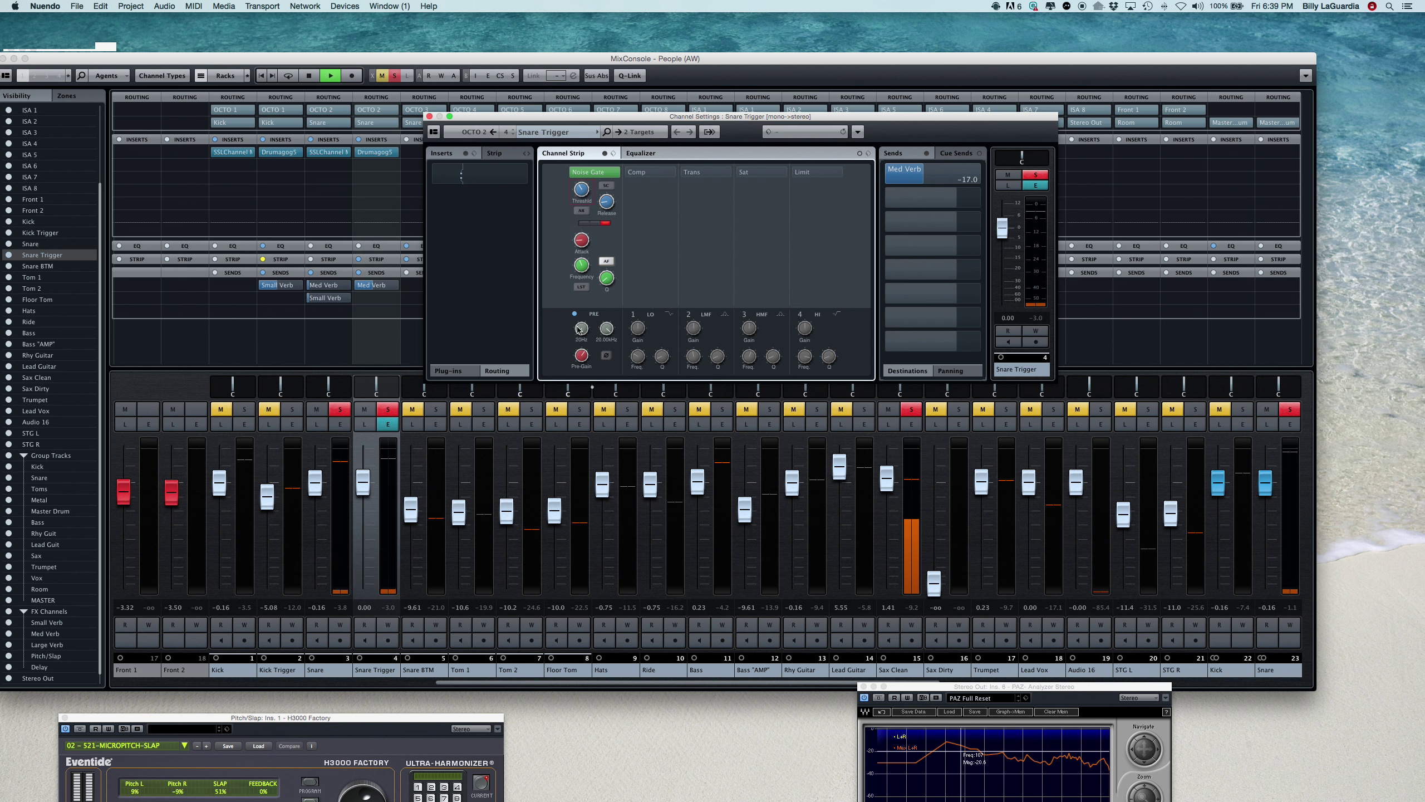
mouse_move(577, 332)
left_mouse_down()
mouse_move(576, 294)
mouse_move(602, 339)
left_mouse_up()
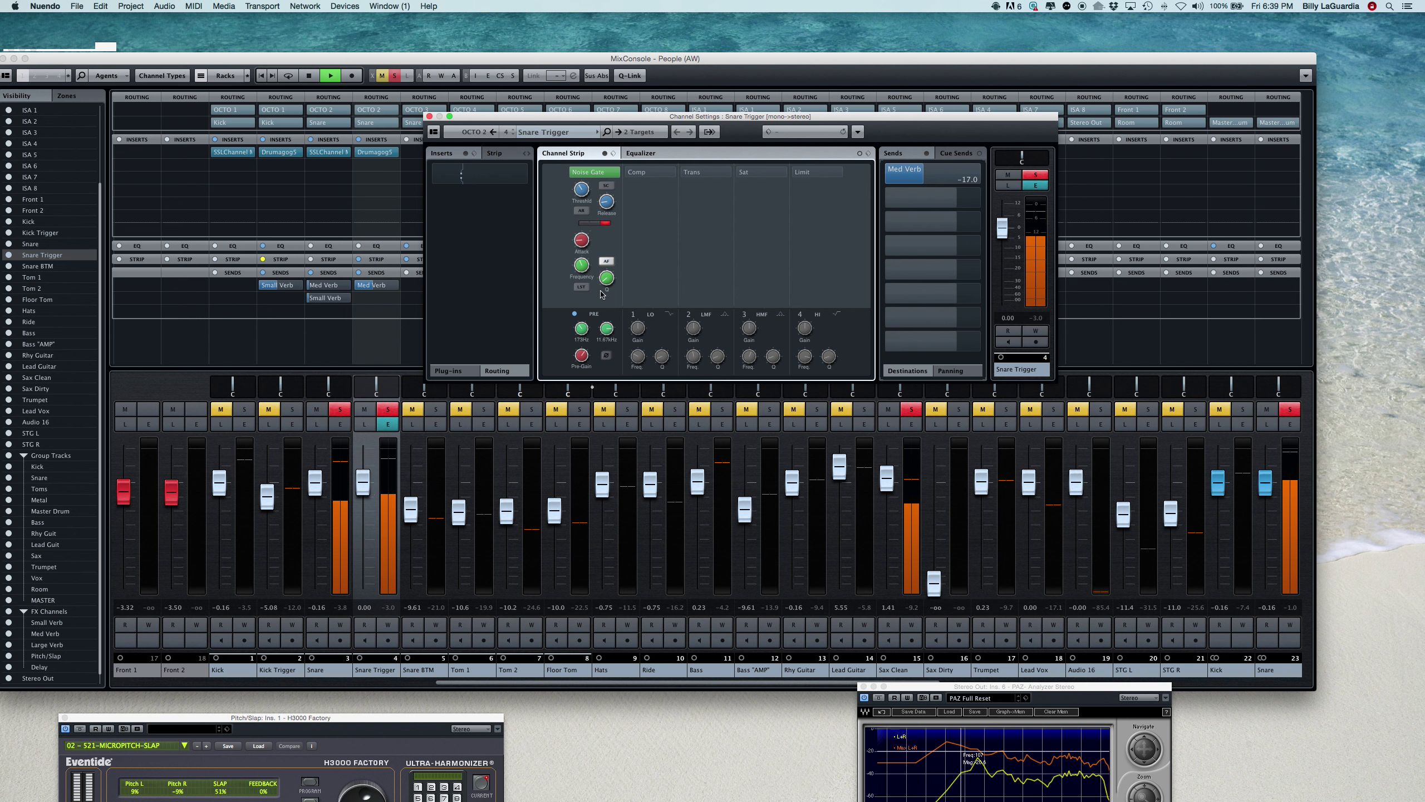
left_click_drag(607, 207, 604, 221)
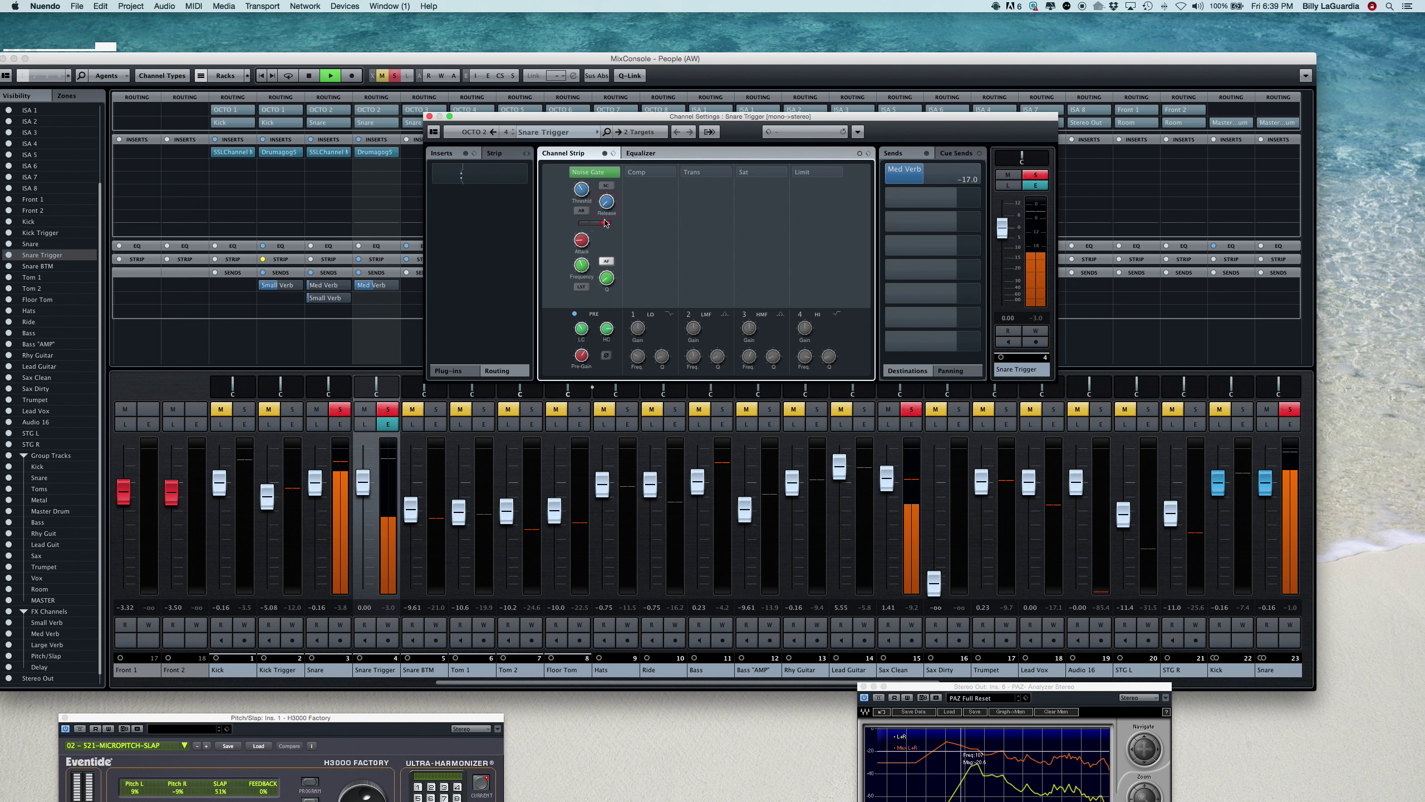
left_click(583, 212)
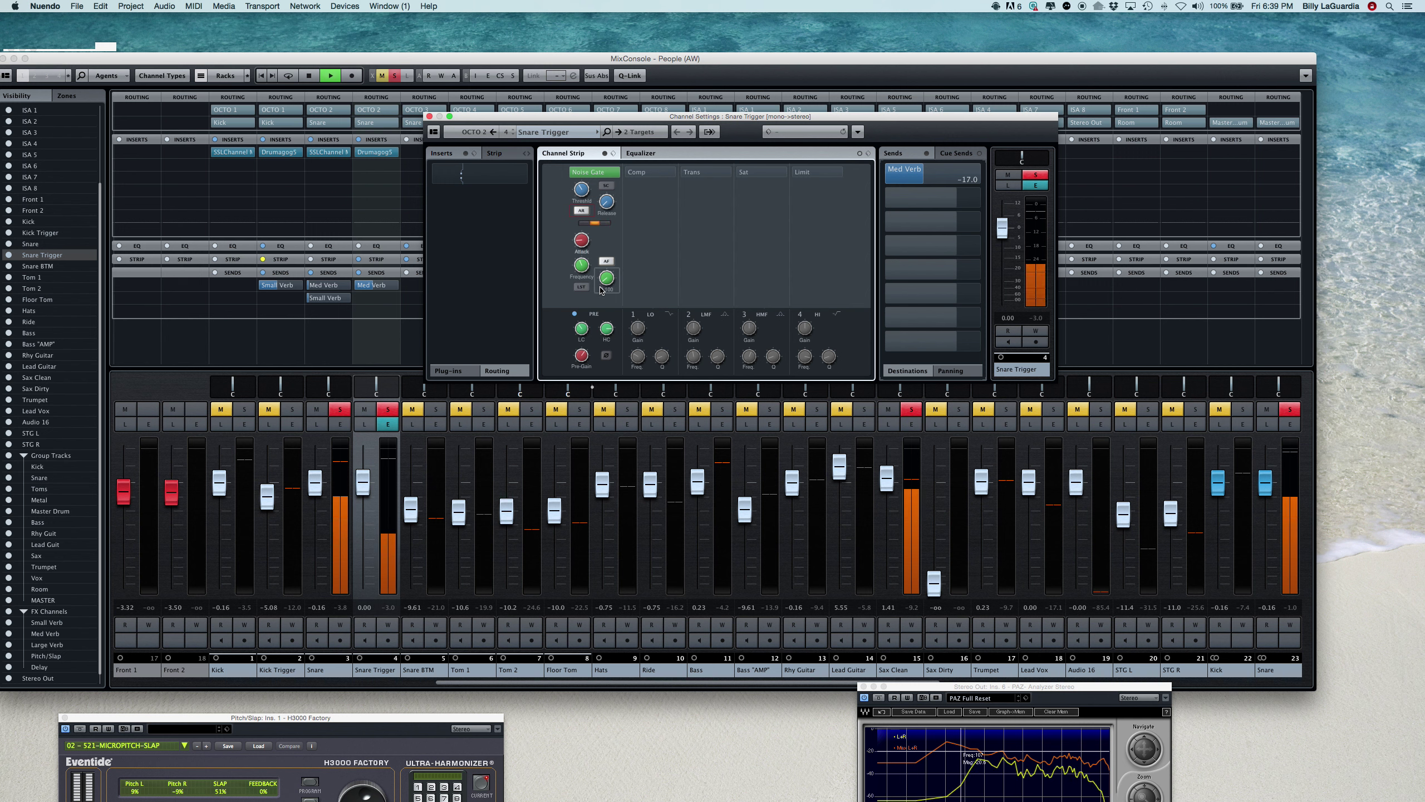
left_click(578, 196)
mouse_move(576, 198)
left_mouse_down()
mouse_move(580, 157)
mouse_move(569, 221)
left_mouse_up()
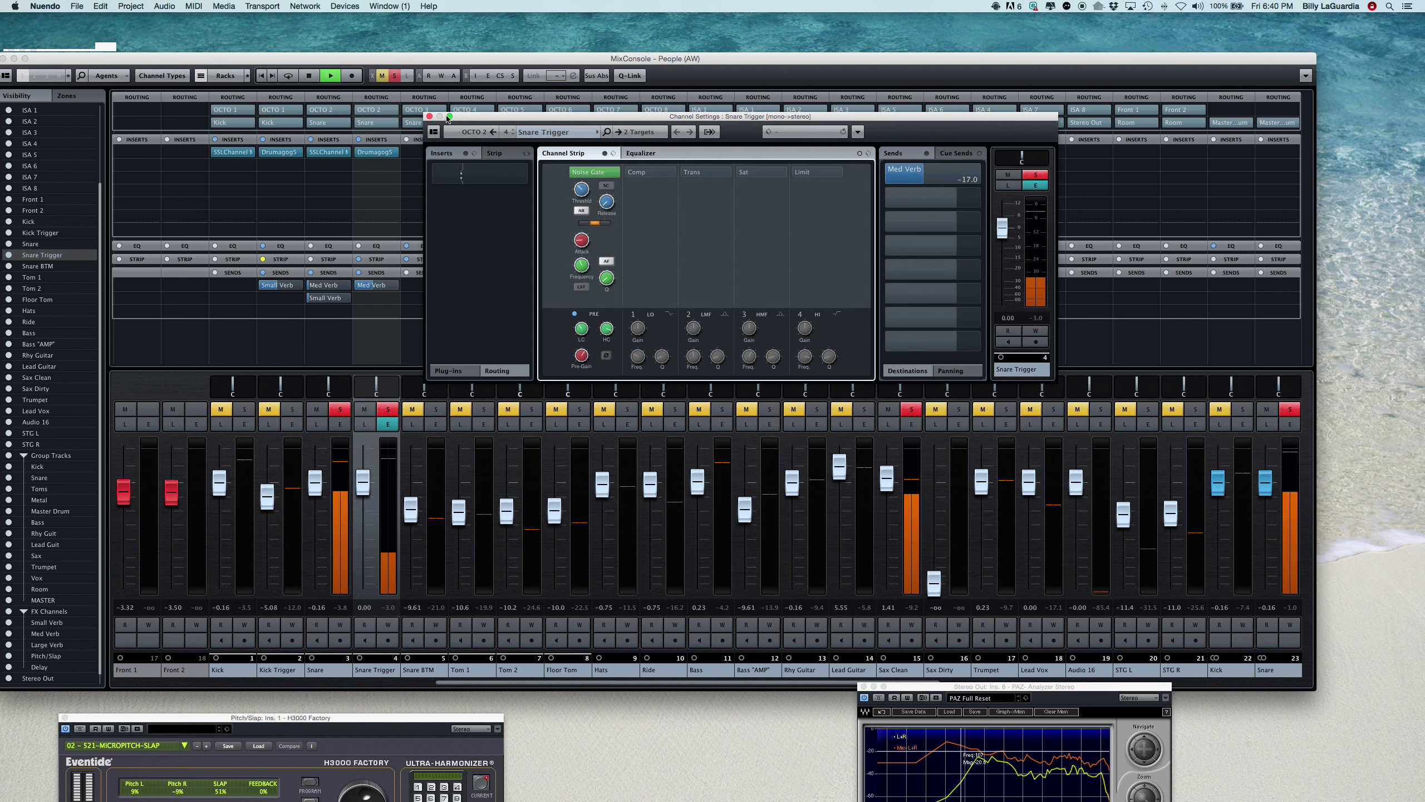
With the noise gate bypassed only temporarily, lower the Snare Trigger fader to -9.41 and raise its Med Verb send to -11.6.
left_click(569, 173)
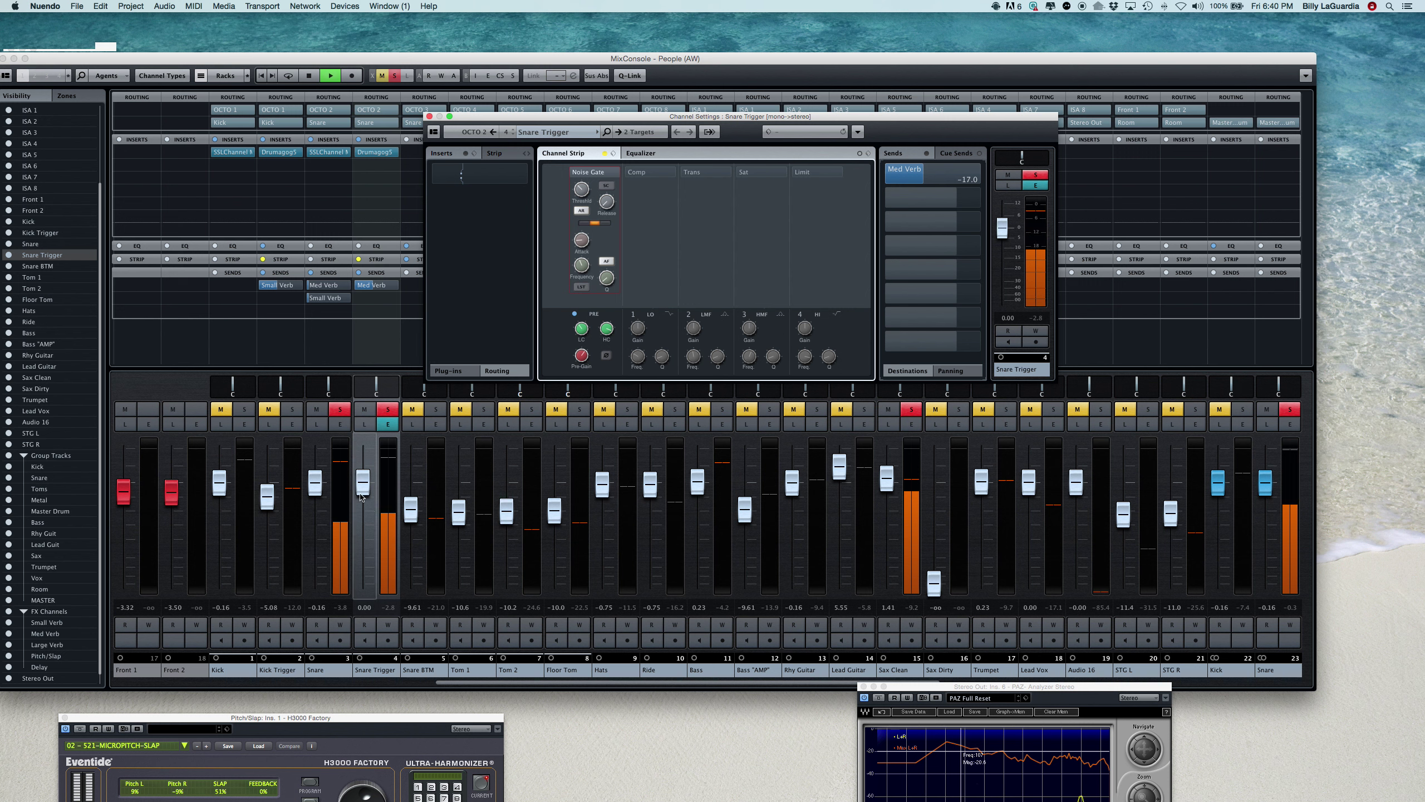
left_click_drag(363, 493, 364, 518)
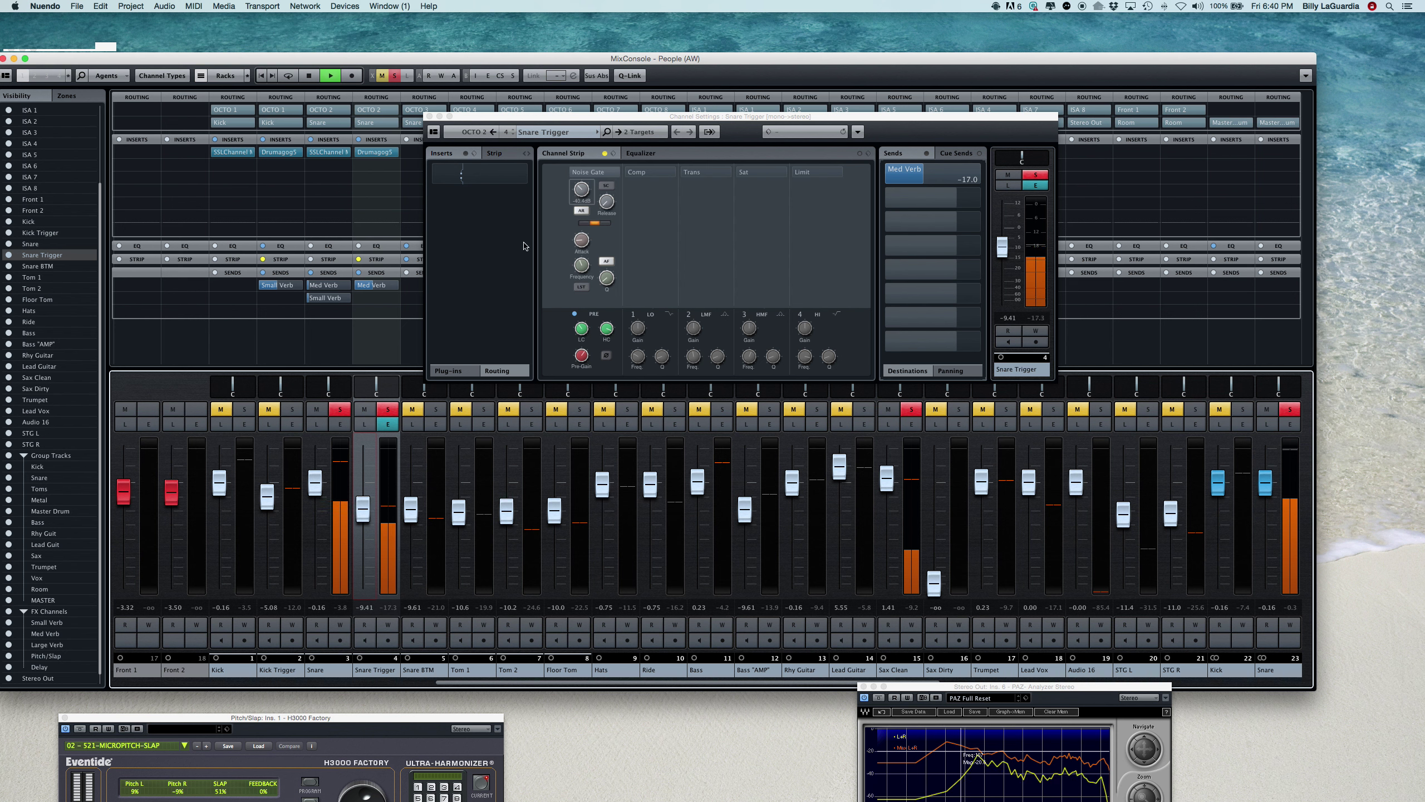
left_click_drag(373, 289, 384, 291)
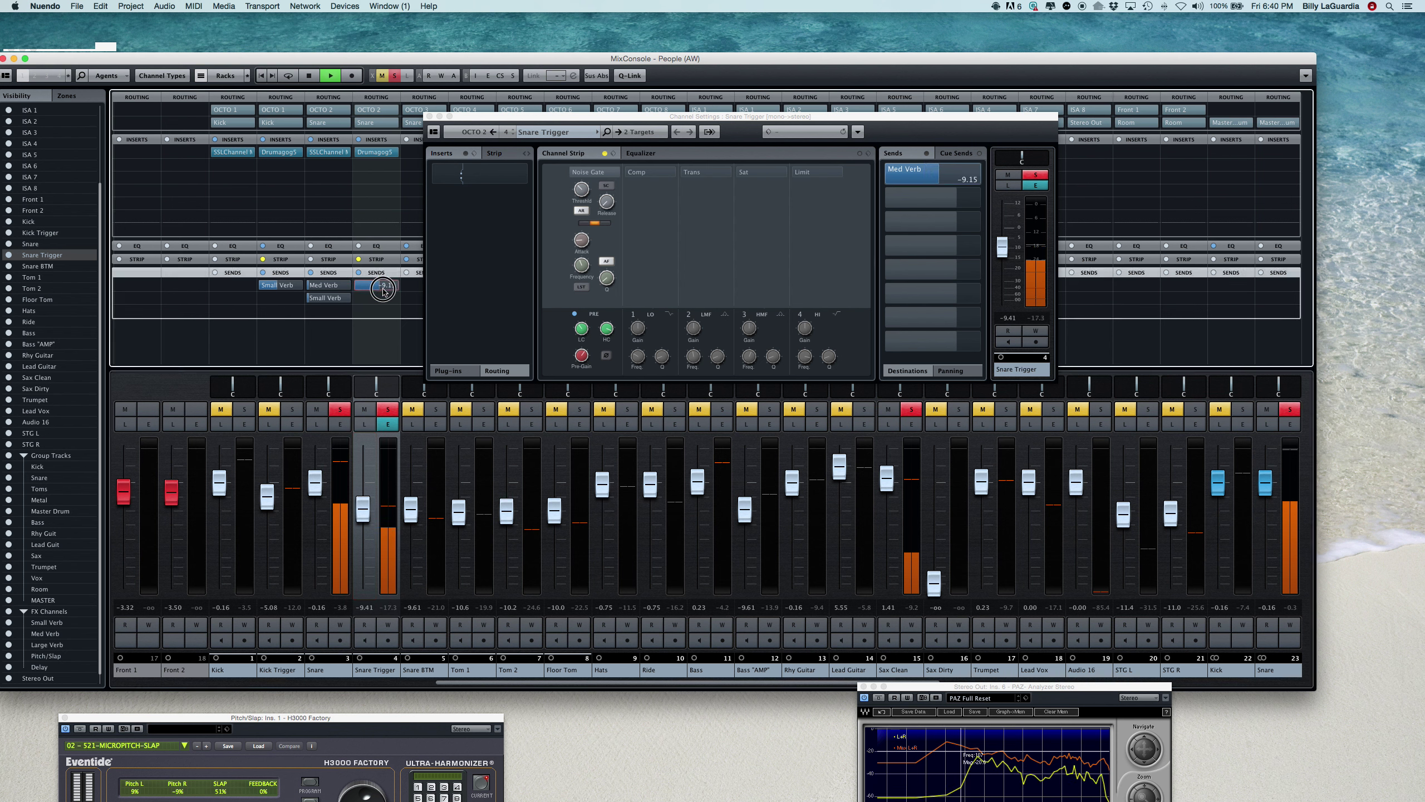
left_click(569, 172)
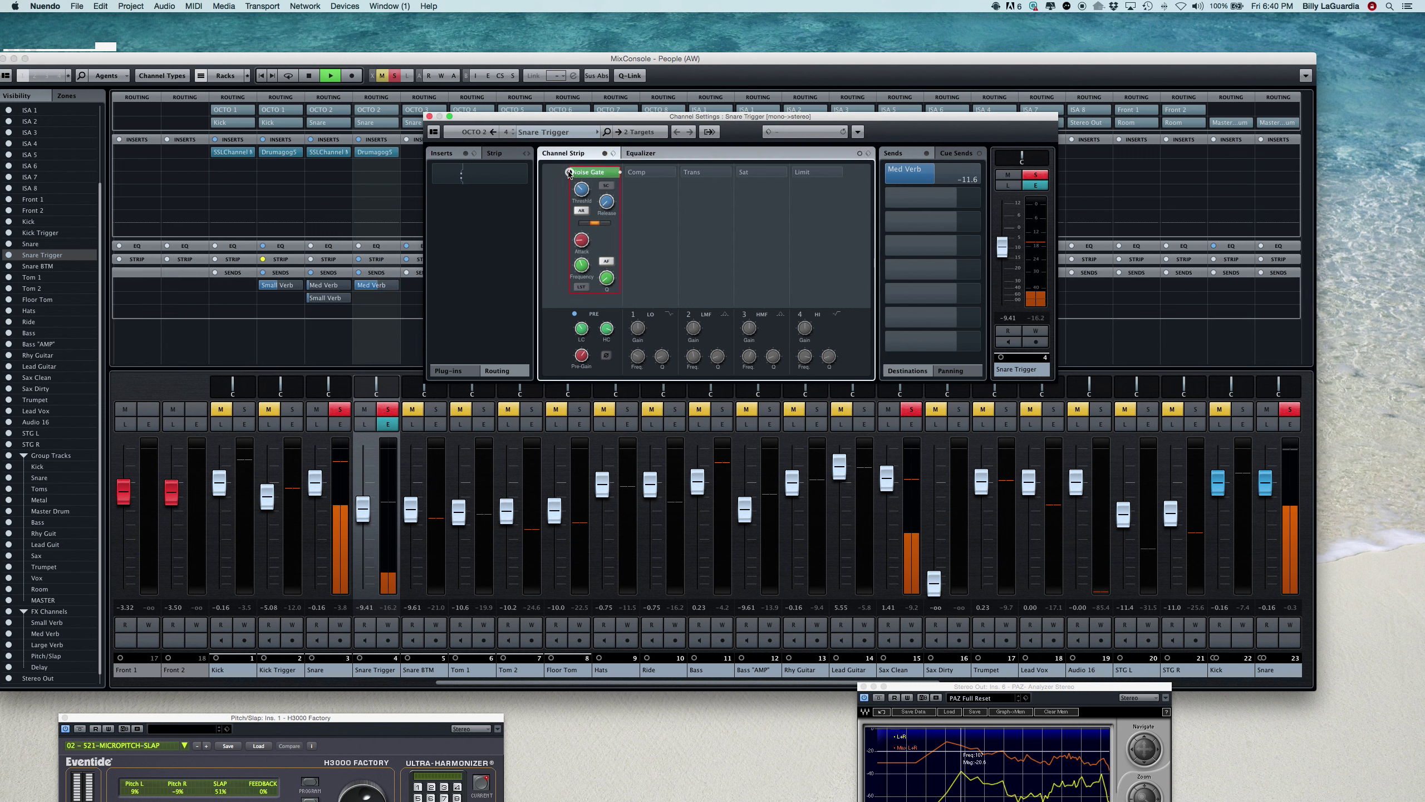
left_click(430, 116)
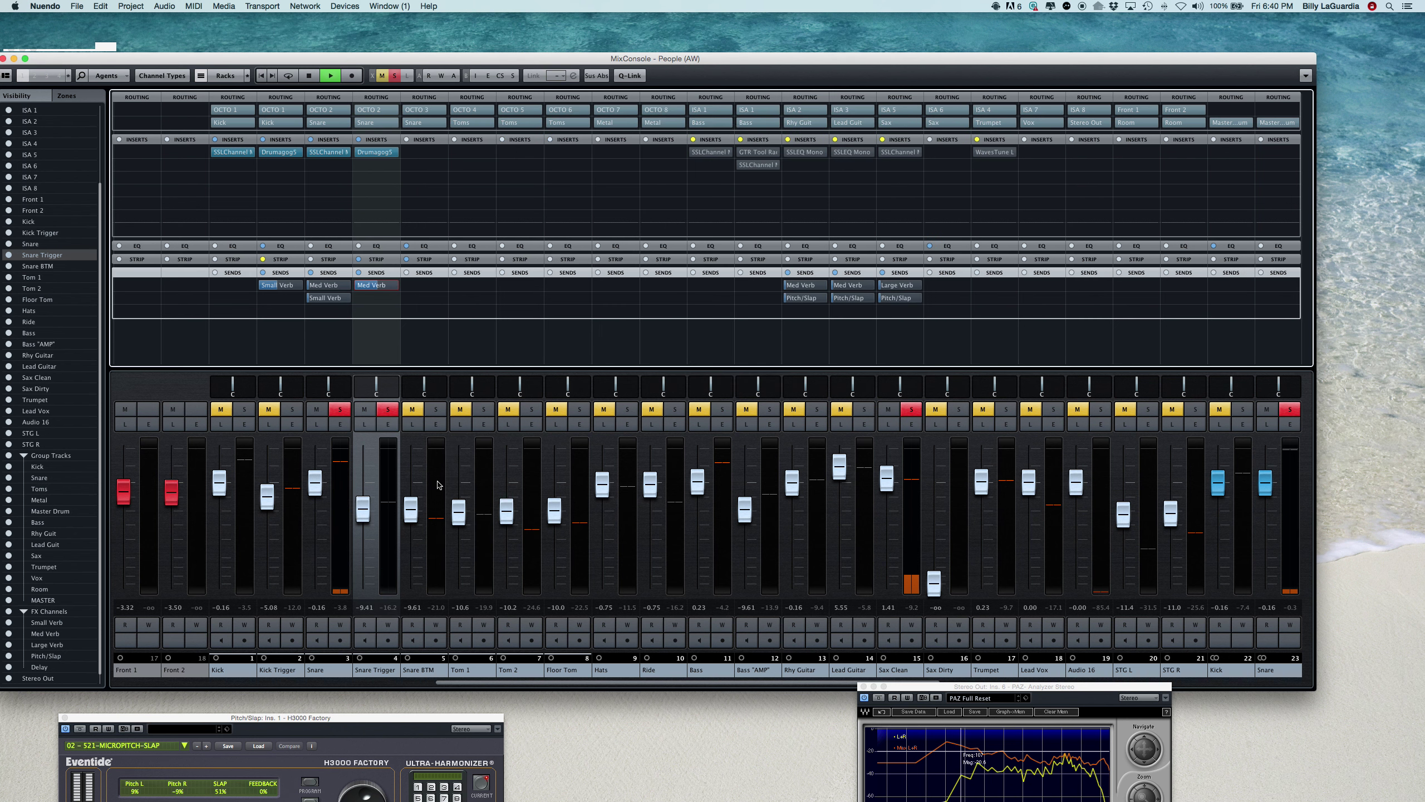
Solo the Snare BTM channel and raise its fader to 0.23.
left_click(442, 412)
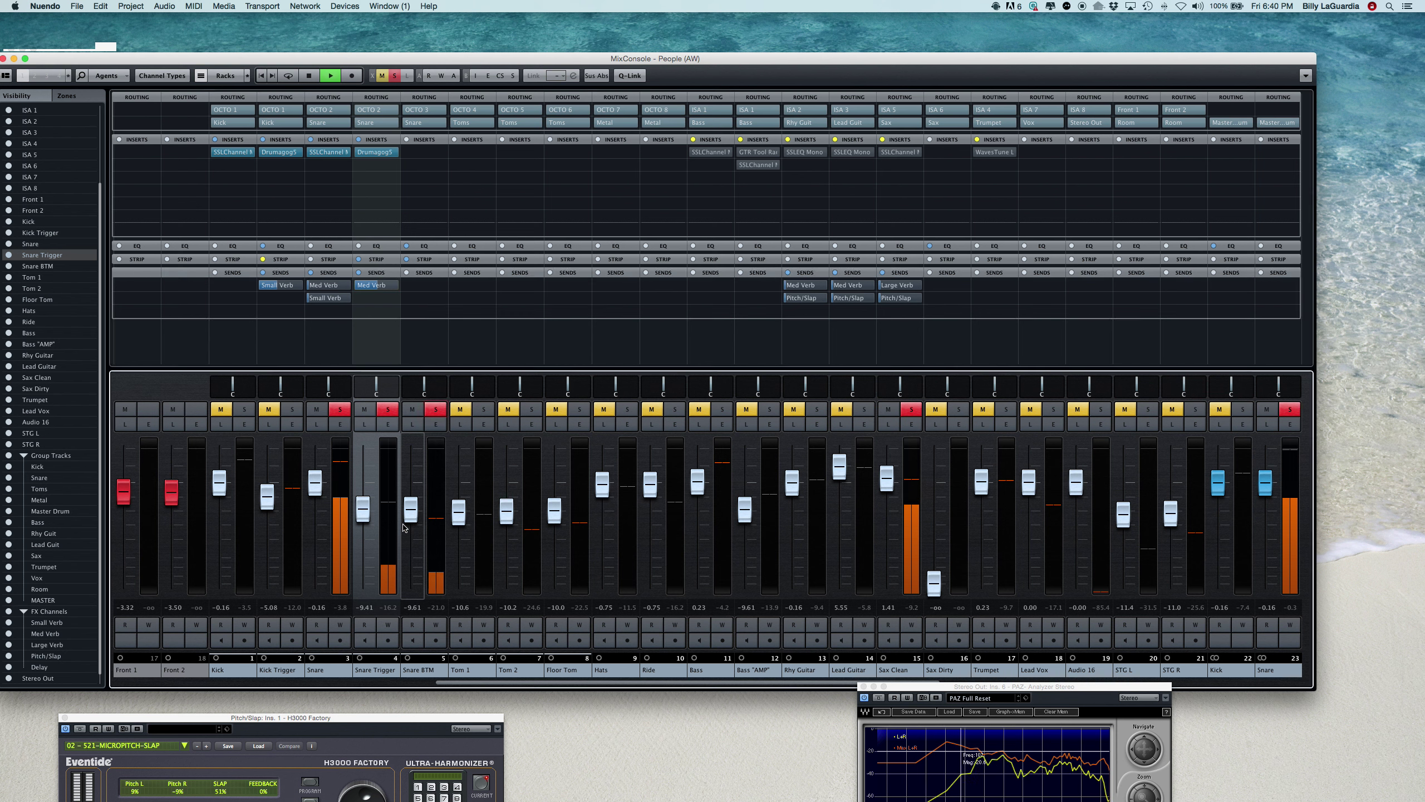
left_click_drag(410, 509, 414, 491)
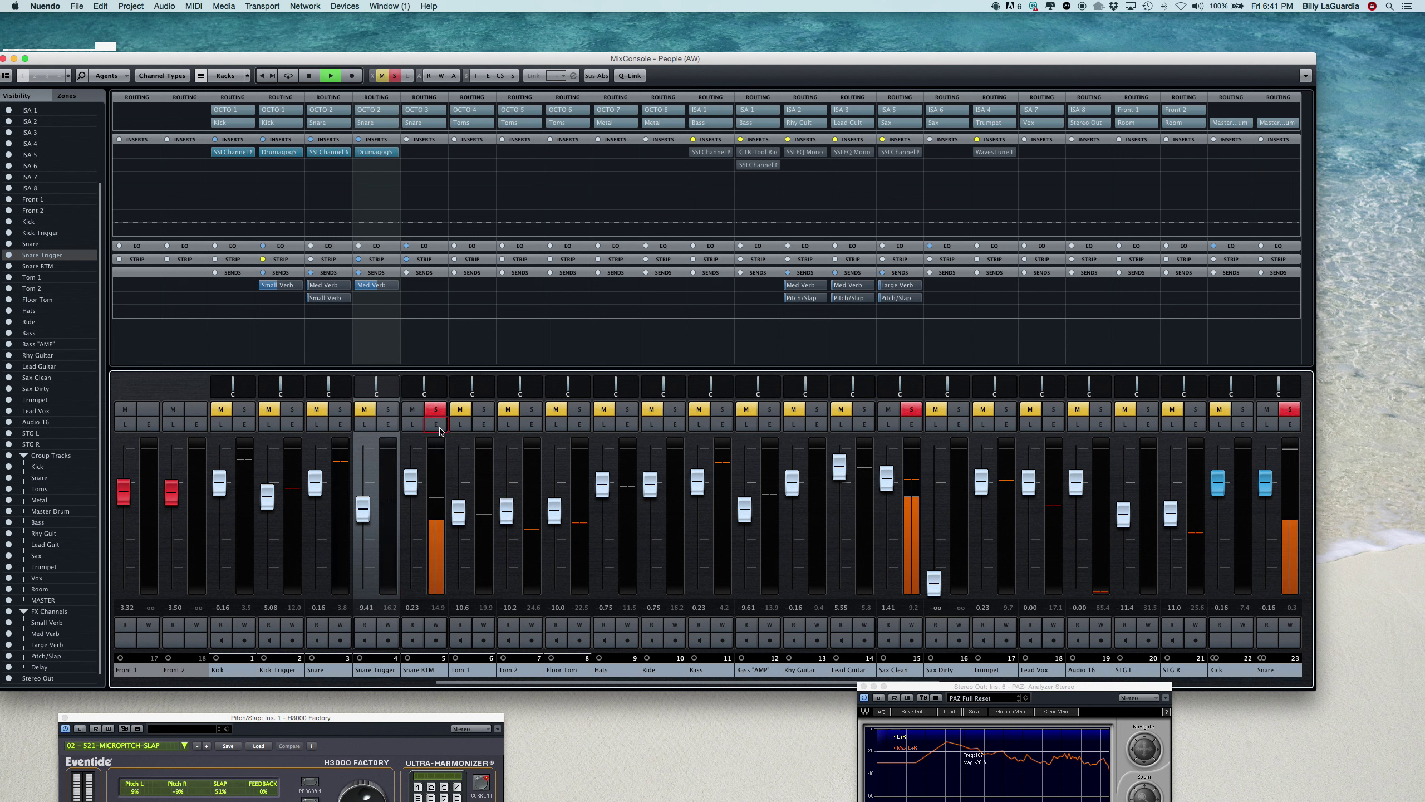
Check the Snare BTM's equaliser, invert the channel's phase, and add the Snare Trigger to the solo.
left_click(436, 425)
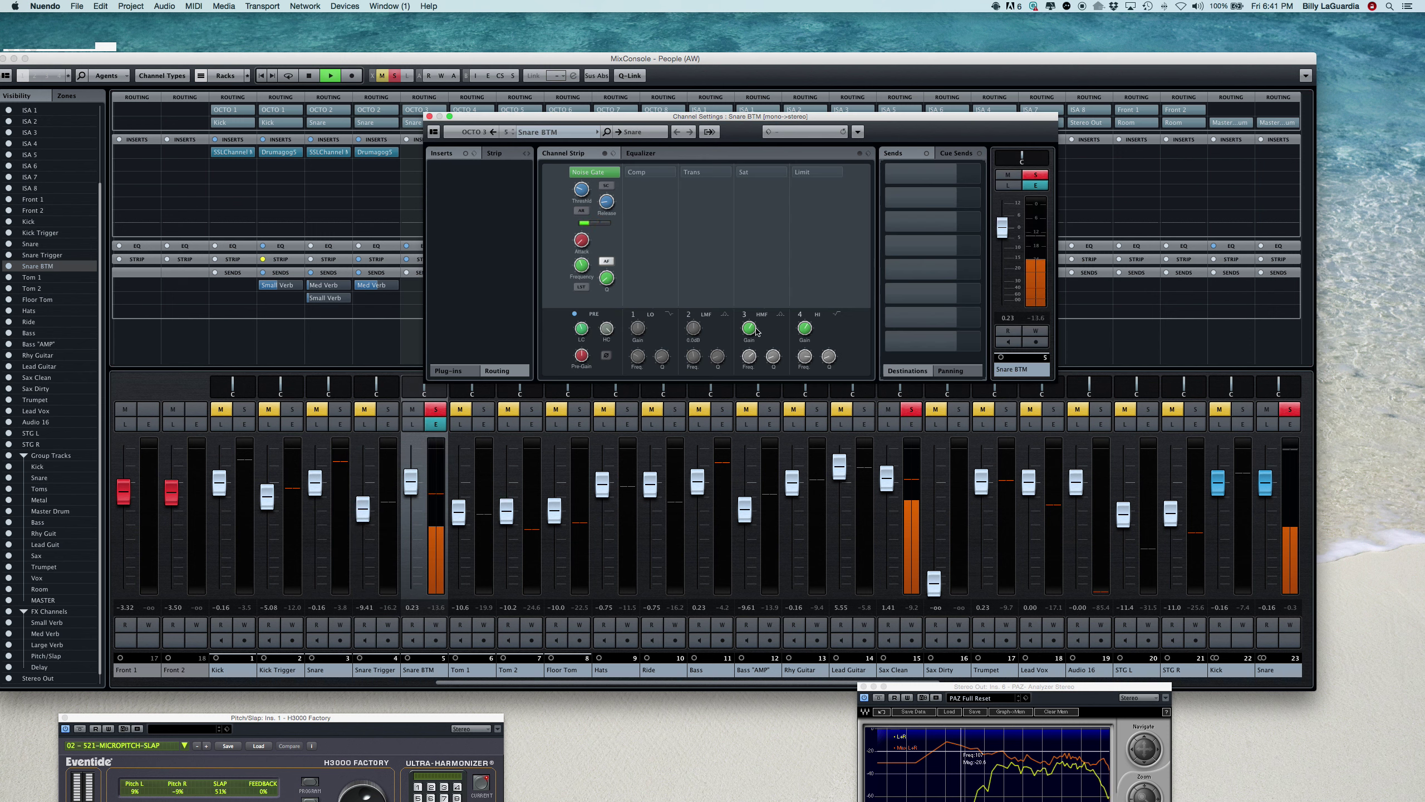
left_click(662, 155)
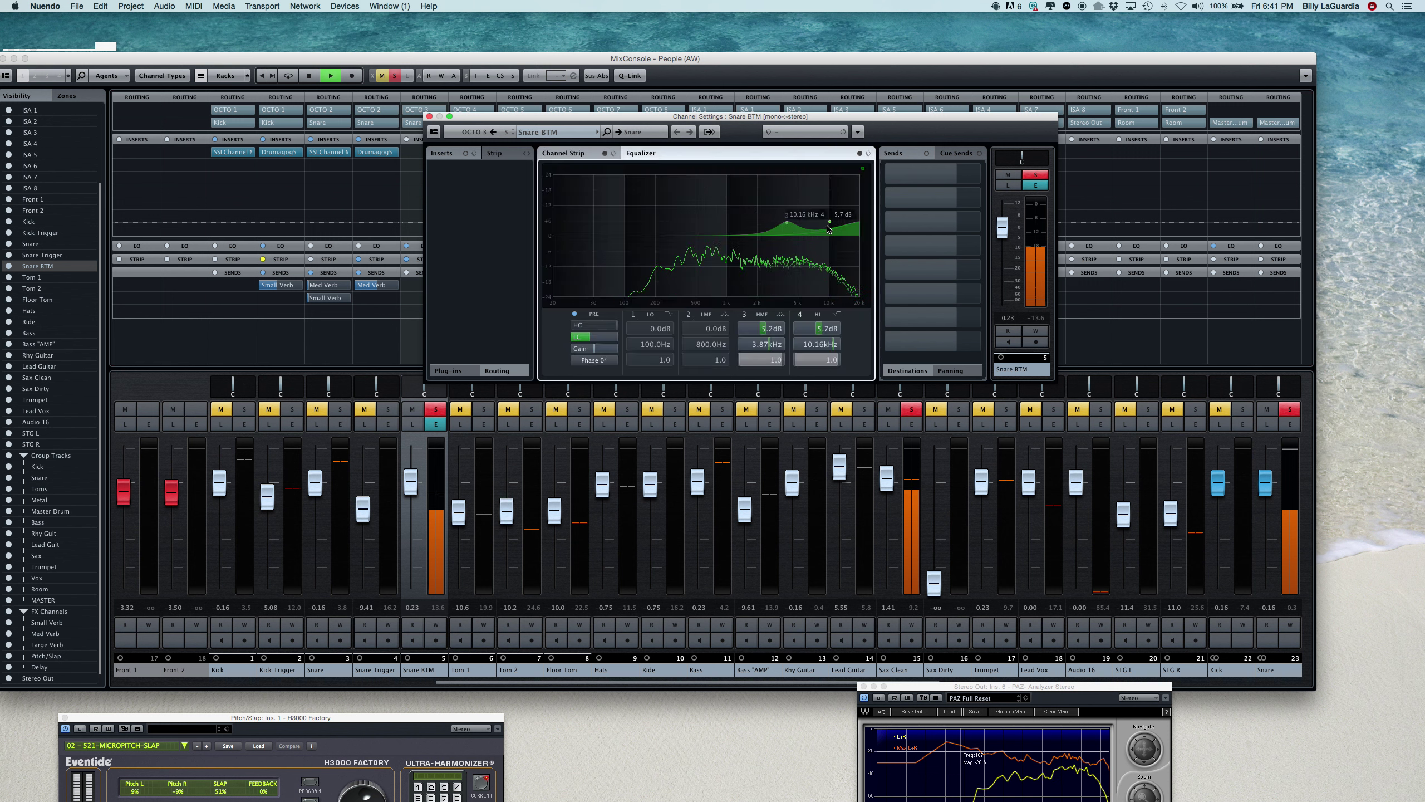
left_click(572, 154)
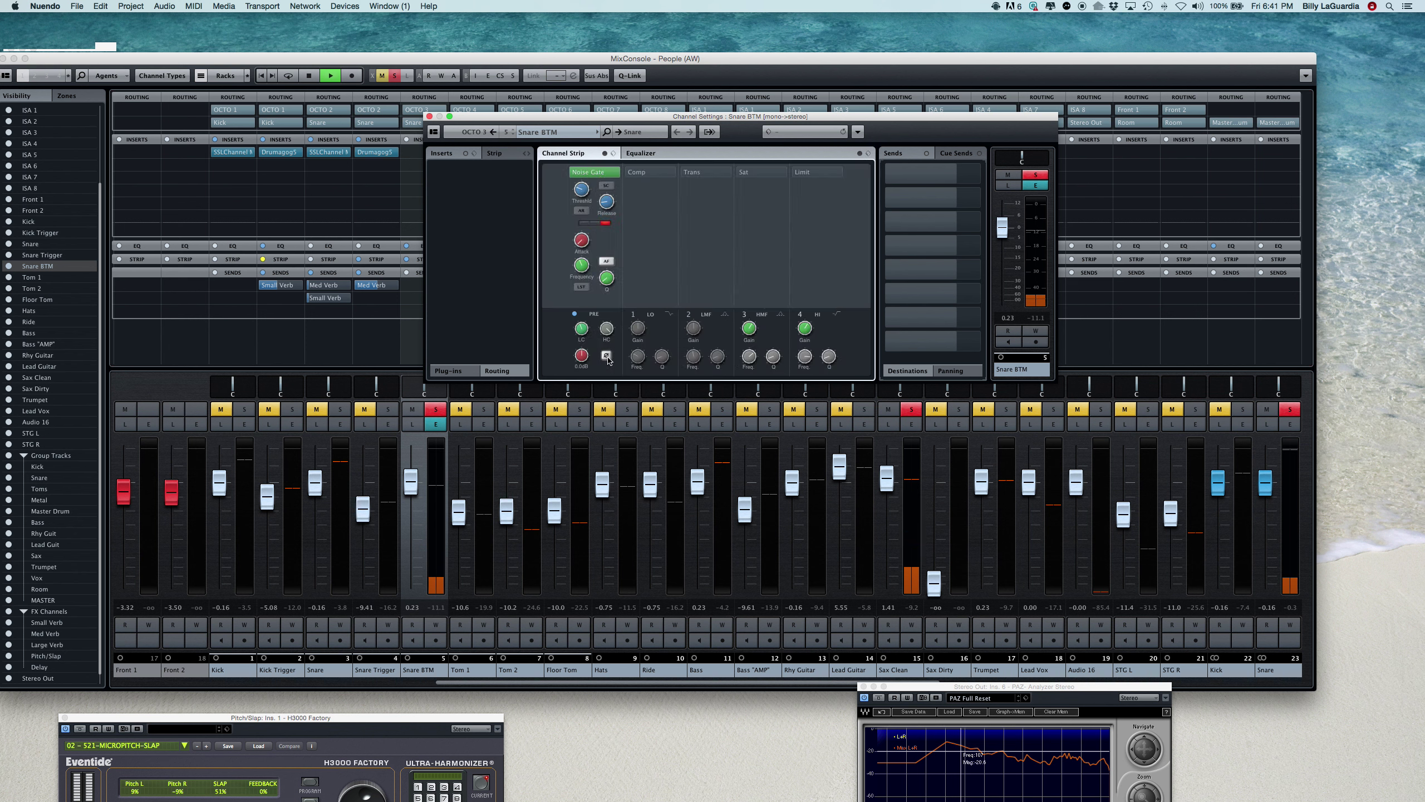
left_click(387, 409)
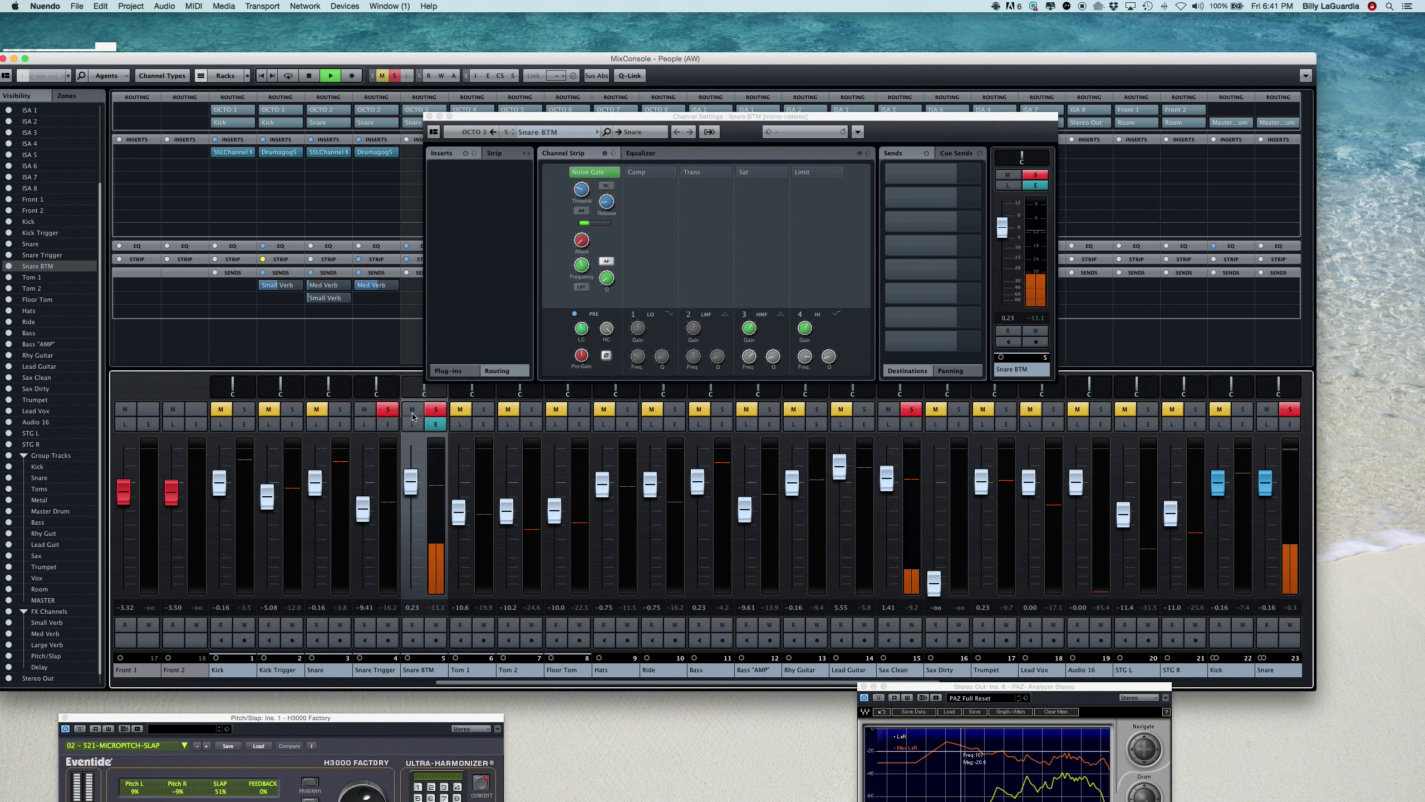
Add the Snare to the solo, compare the Snare BTM's phase inverted and normal, leaving it at 0°, and show its equaliser curve.
left_click(339, 409)
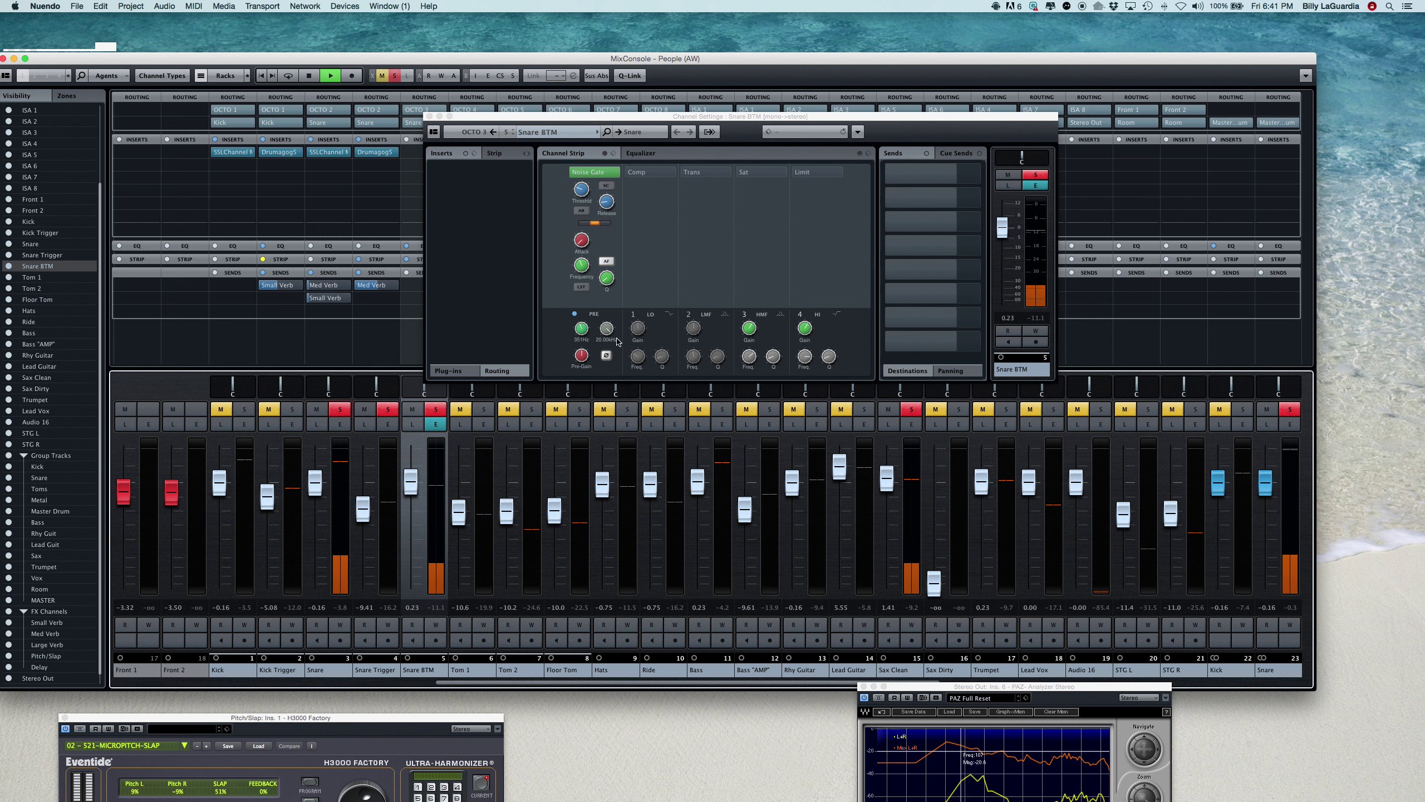
left_click(606, 357)
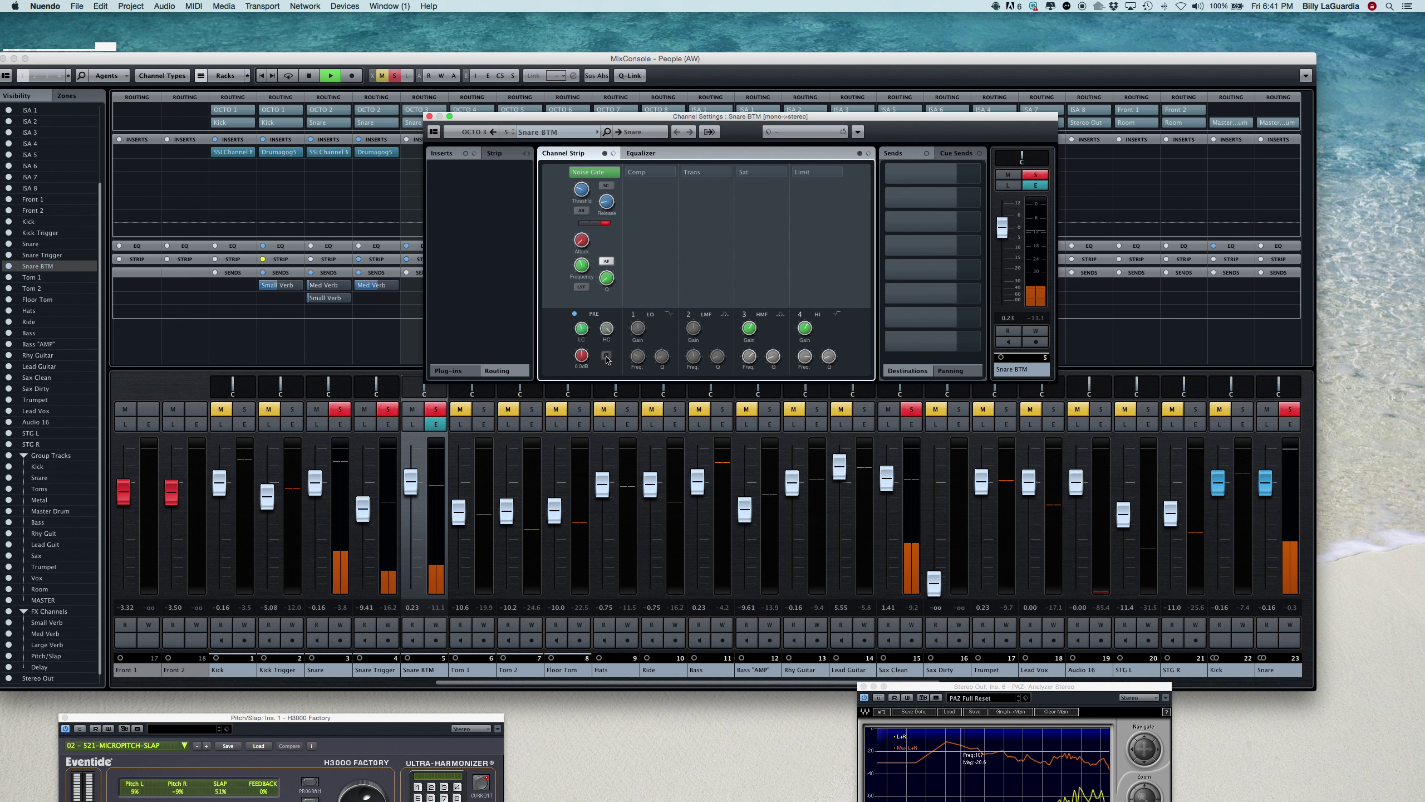
left_click(606, 357)
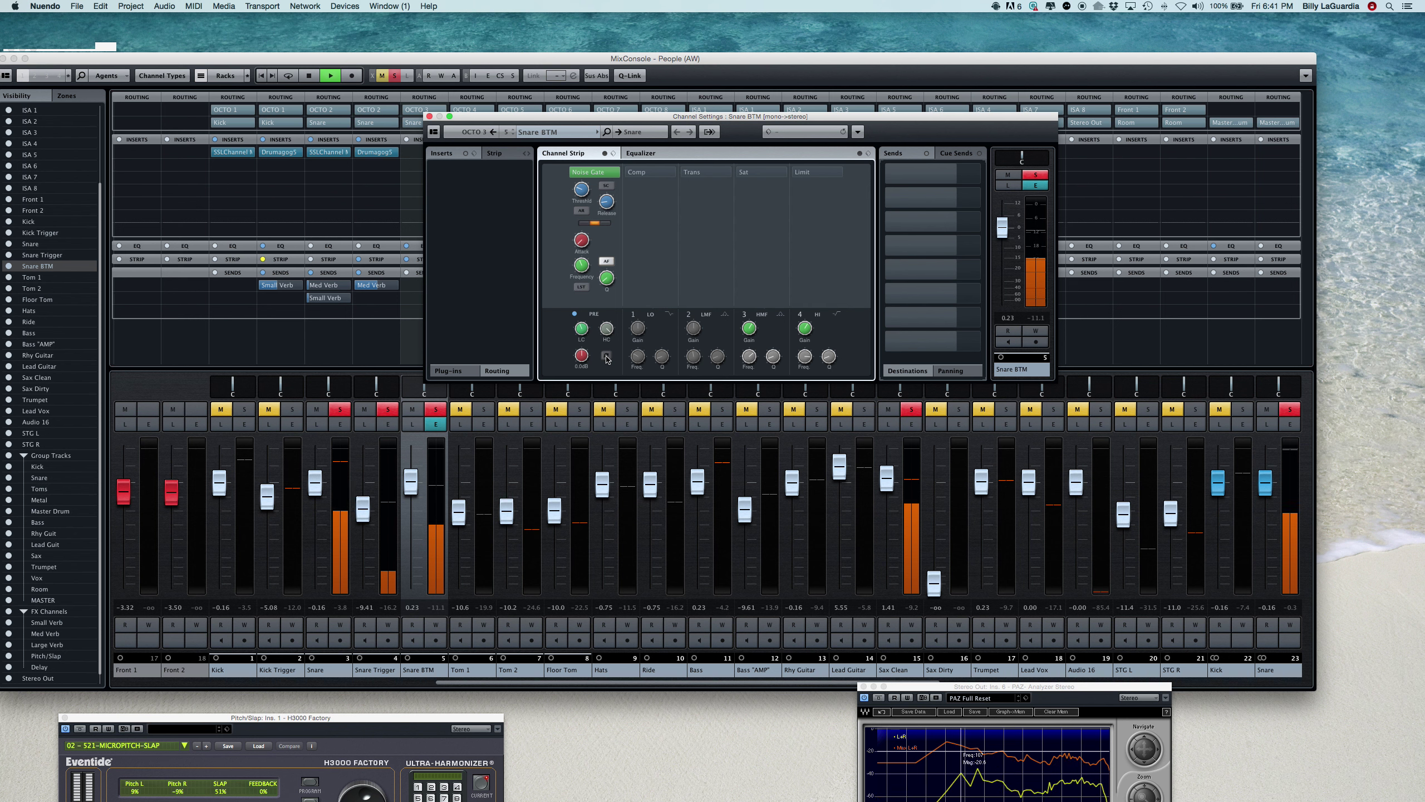
left_click(607, 356)
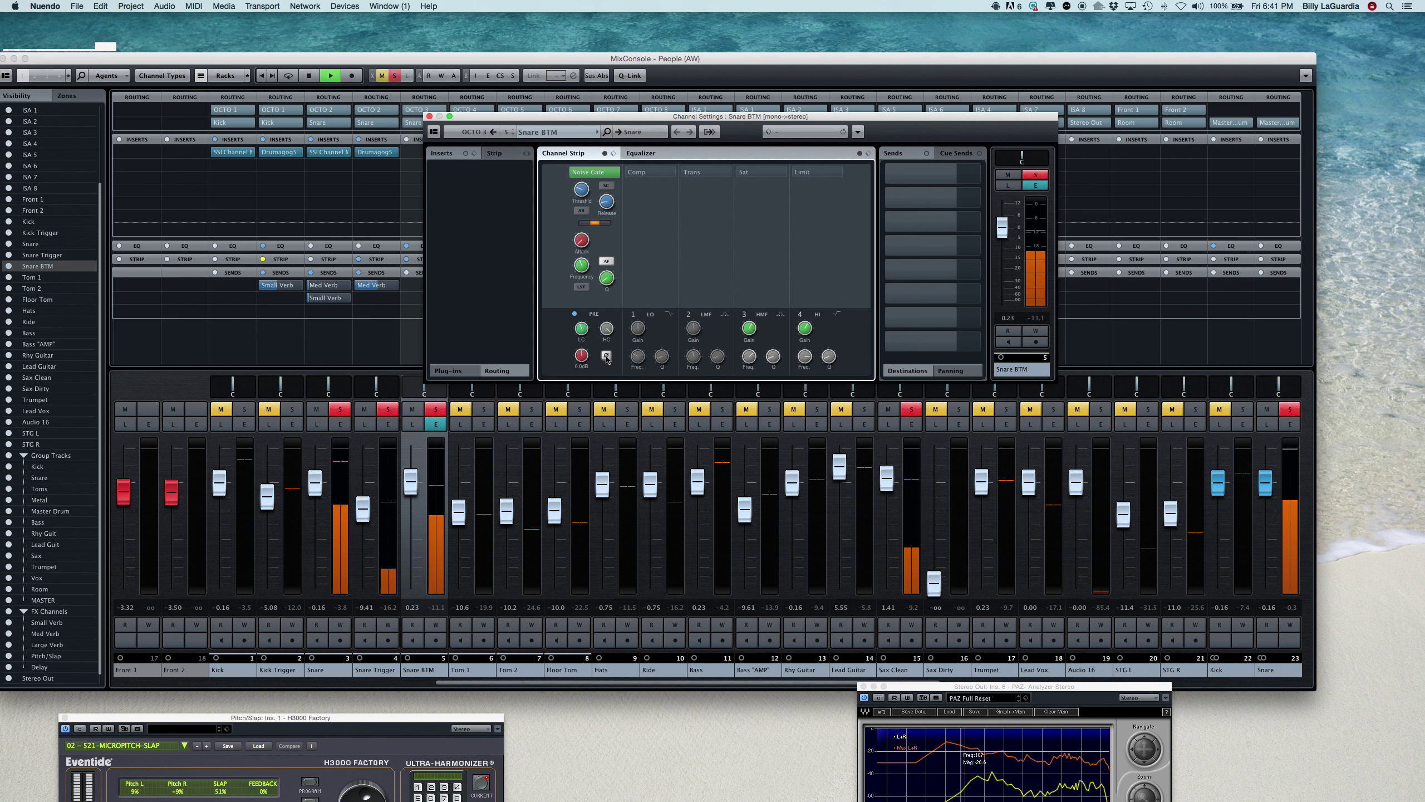
left_click(606, 356)
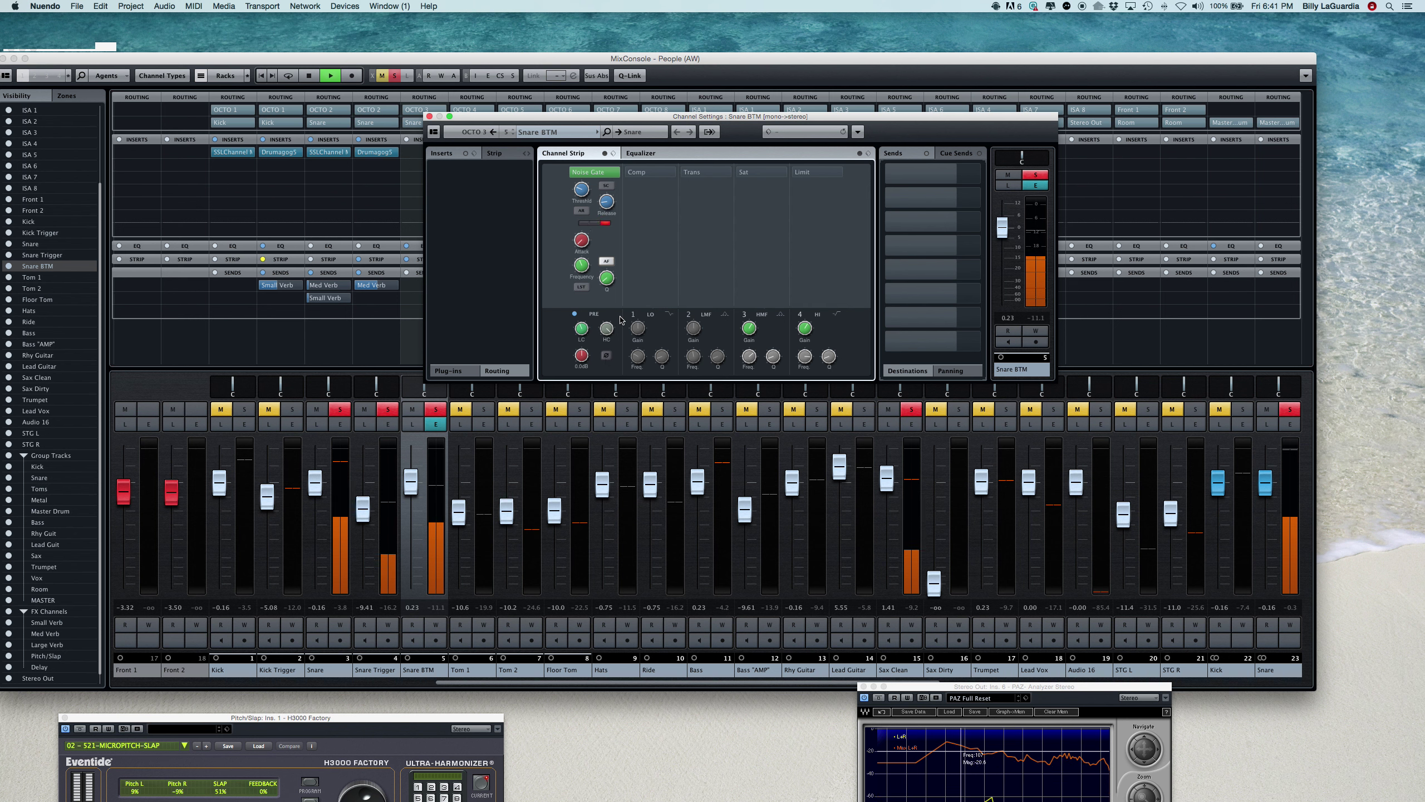
left_click(660, 159)
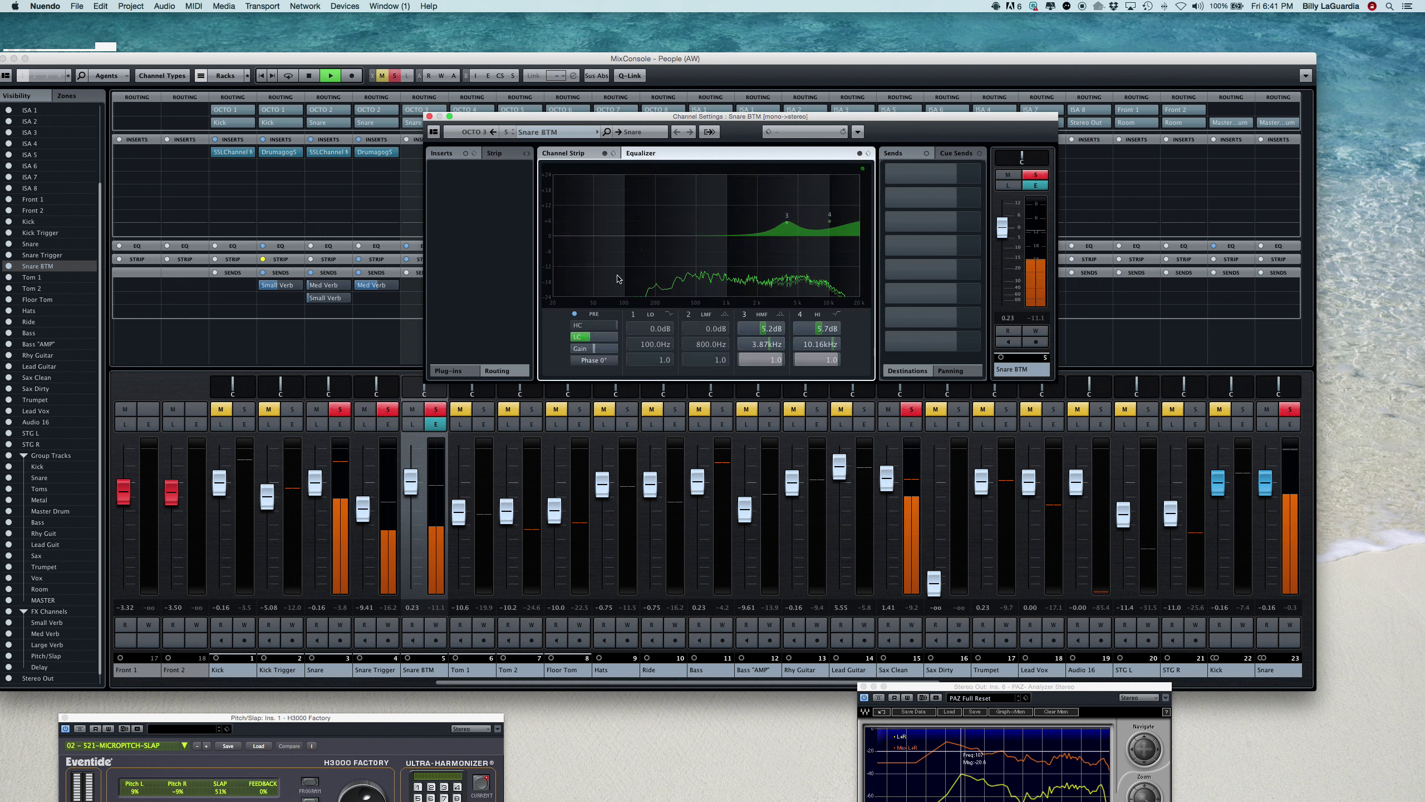
left_click_drag(589, 337, 589, 338)
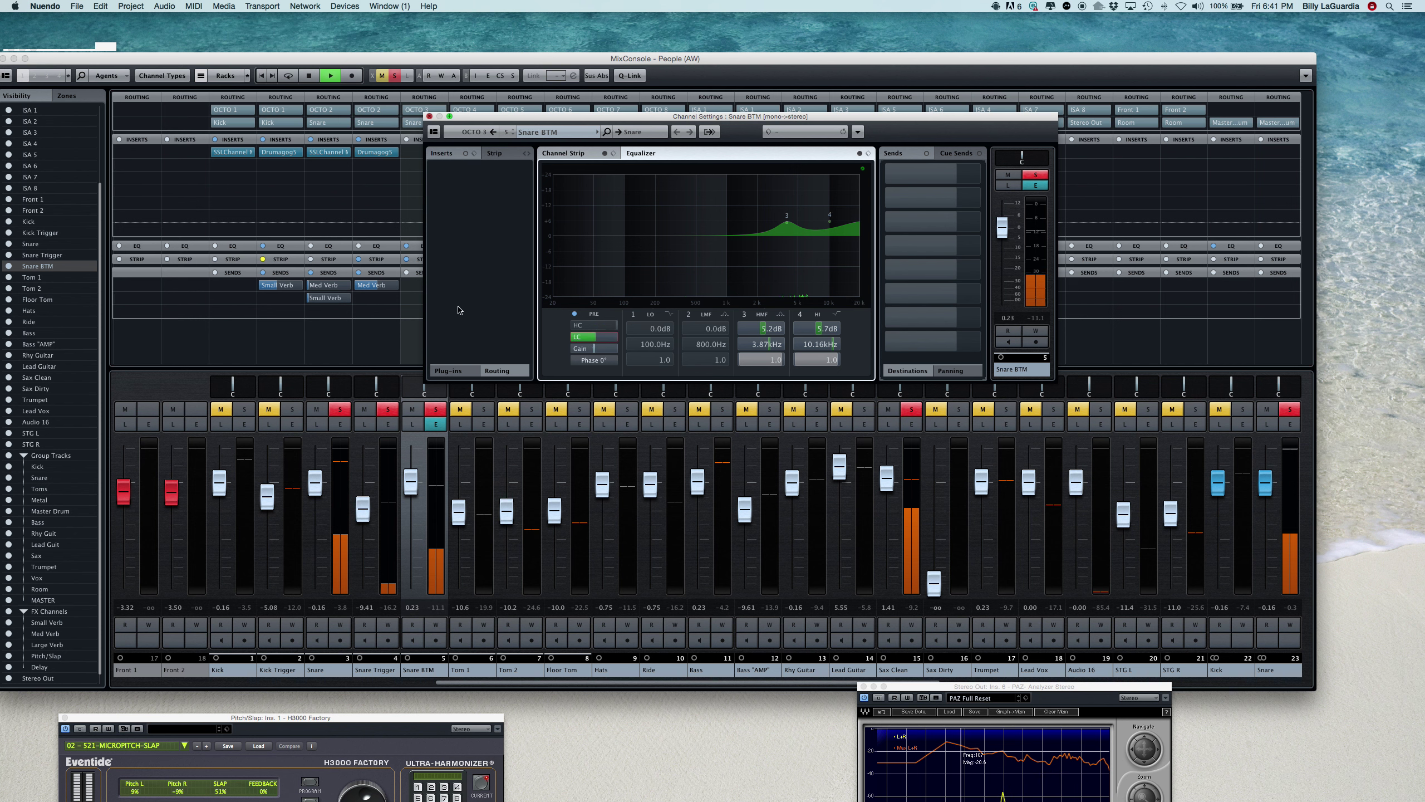
Close the Snare BTM's channel settings, clear all solos and lower its fader to -9.80 in the full mix.
left_click(436, 424)
left_click_drag(408, 490, 411, 515)
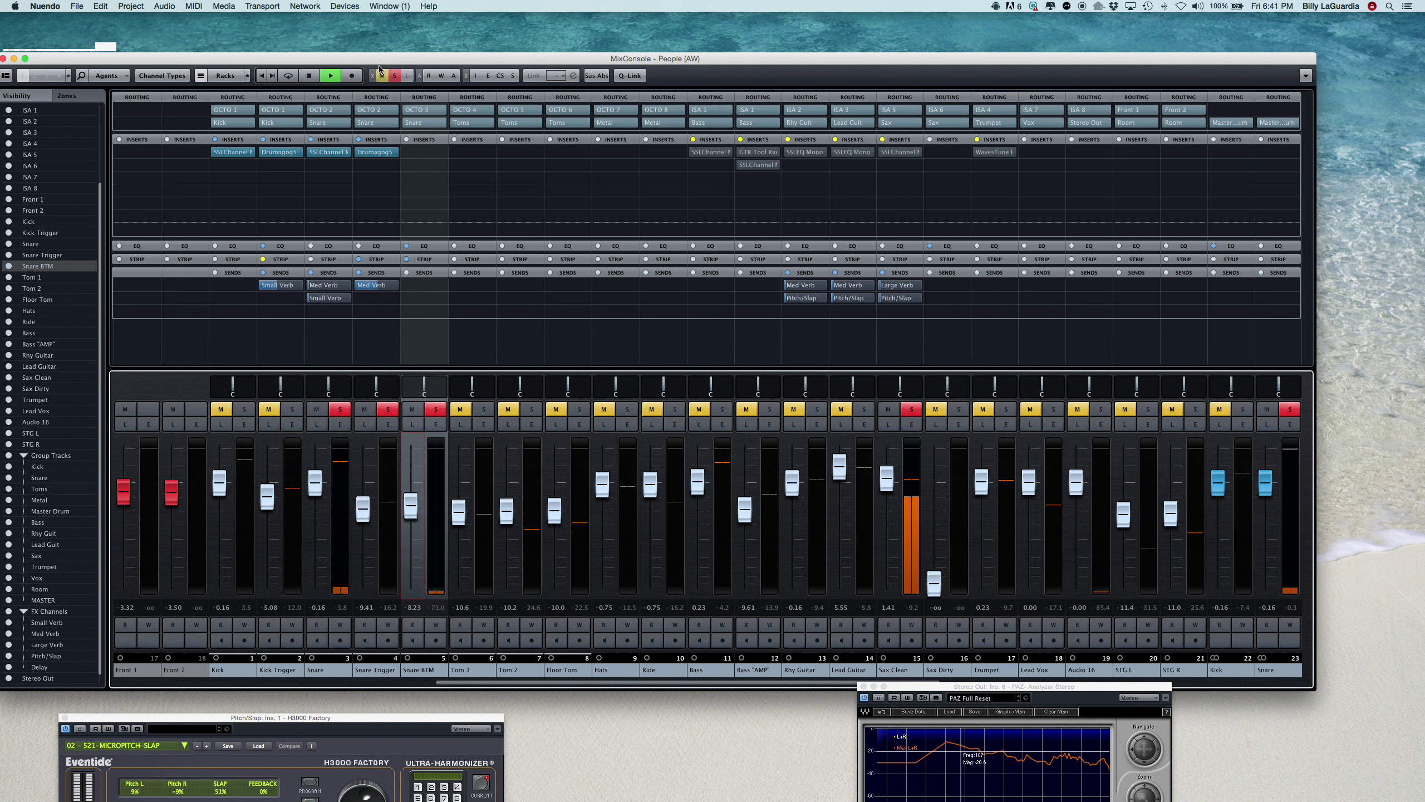
left_click(395, 77)
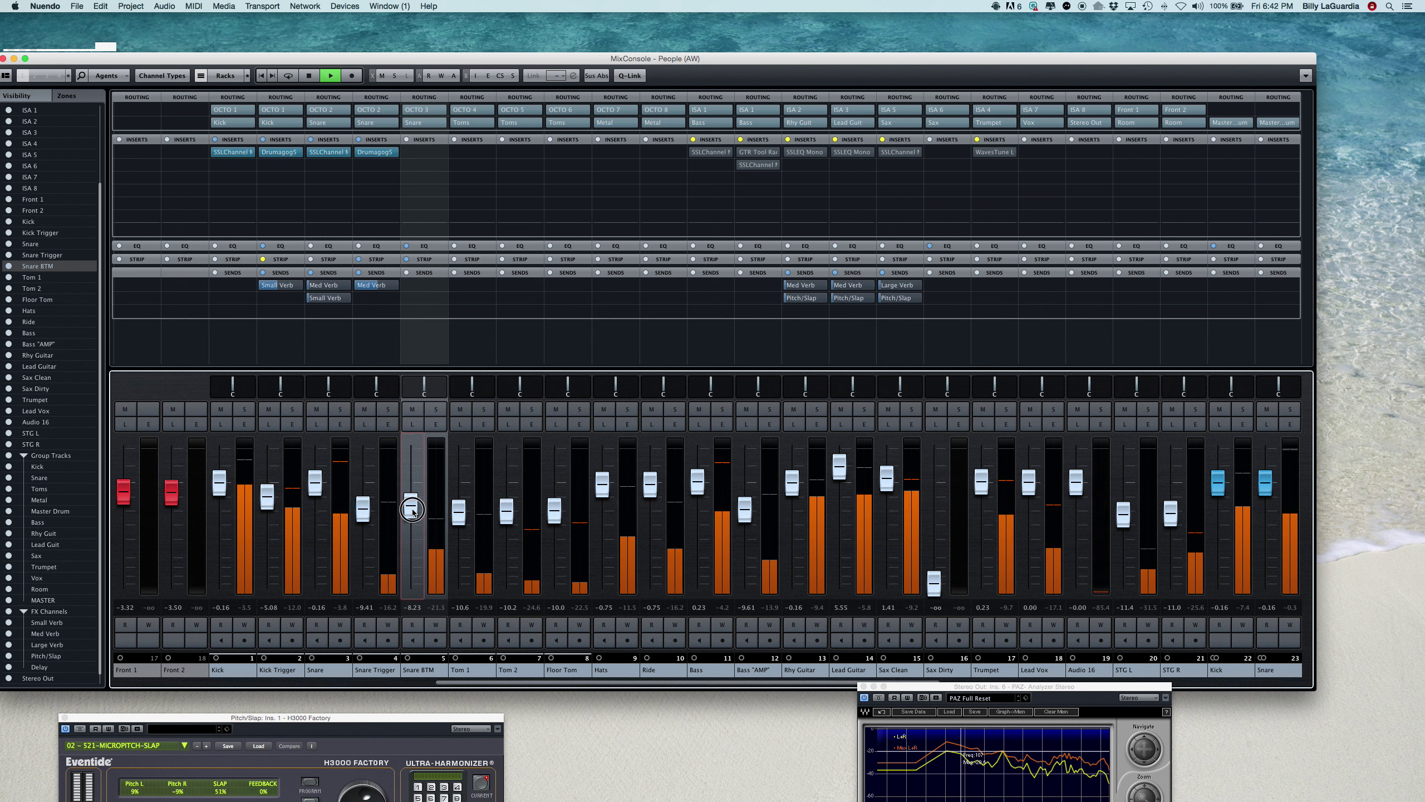
left_click_drag(412, 512, 417, 516)
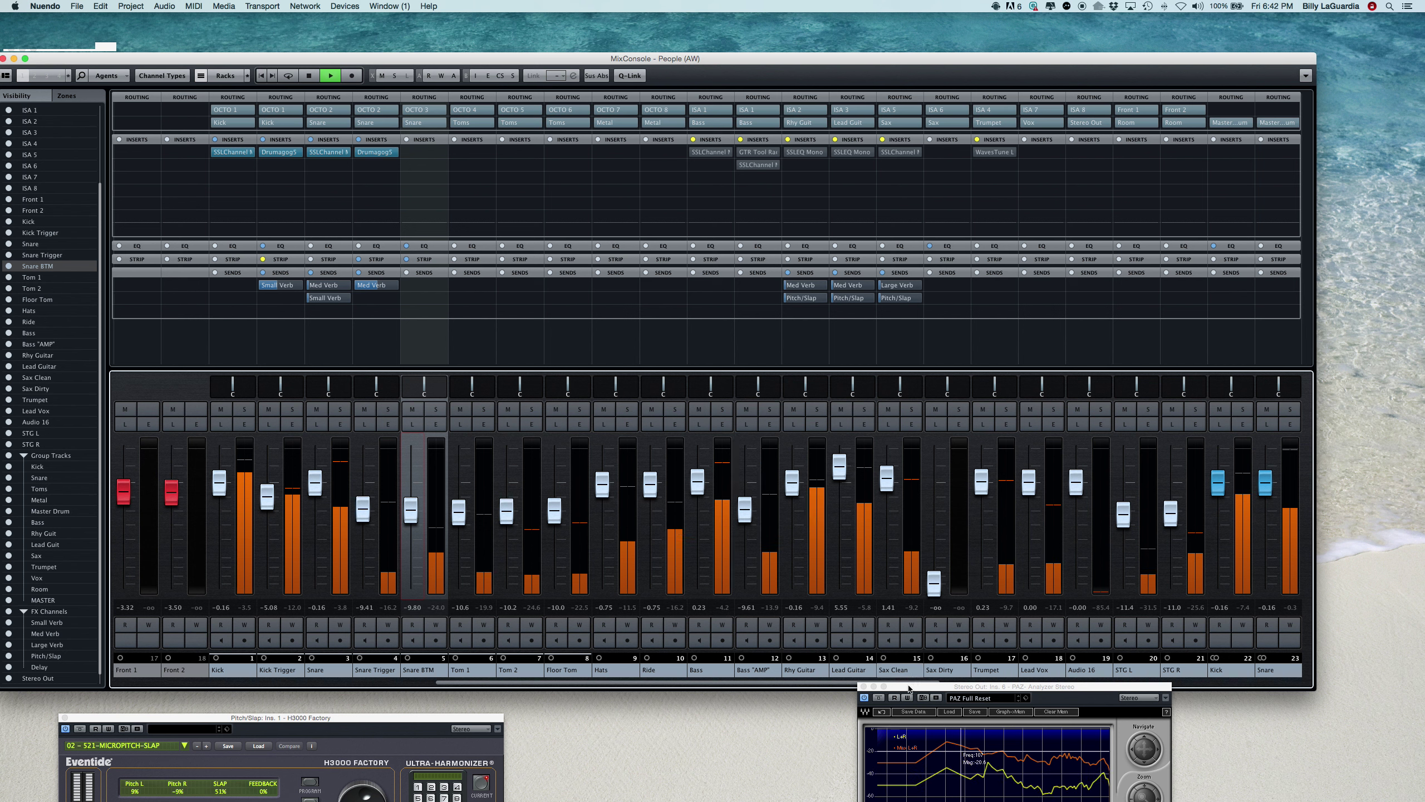
left_click_drag(908, 690, 907, 704)
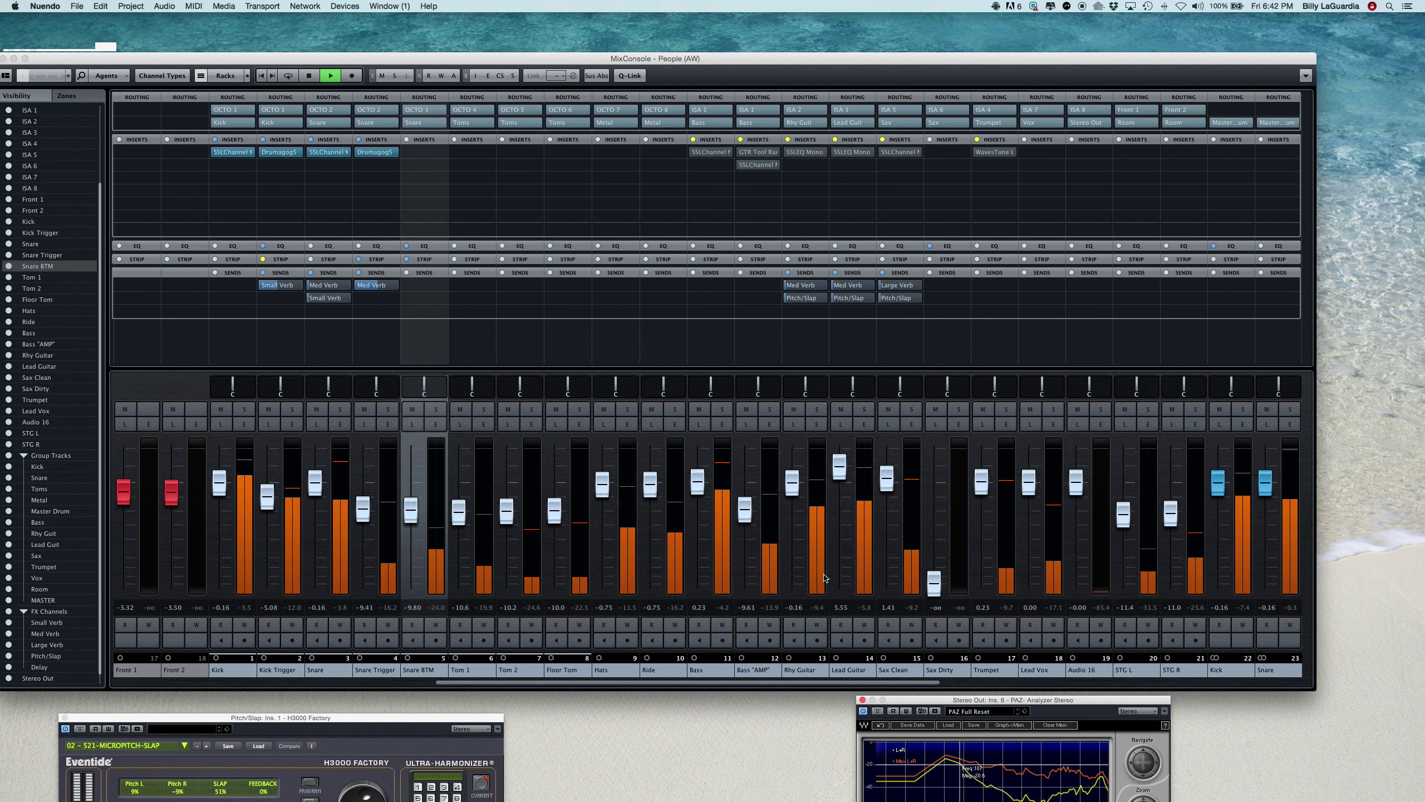
Raise the Toms group channel's fader to -0.75.
scroll(825, 579, "right", 4)
scroll(826, 578, "right", 6)
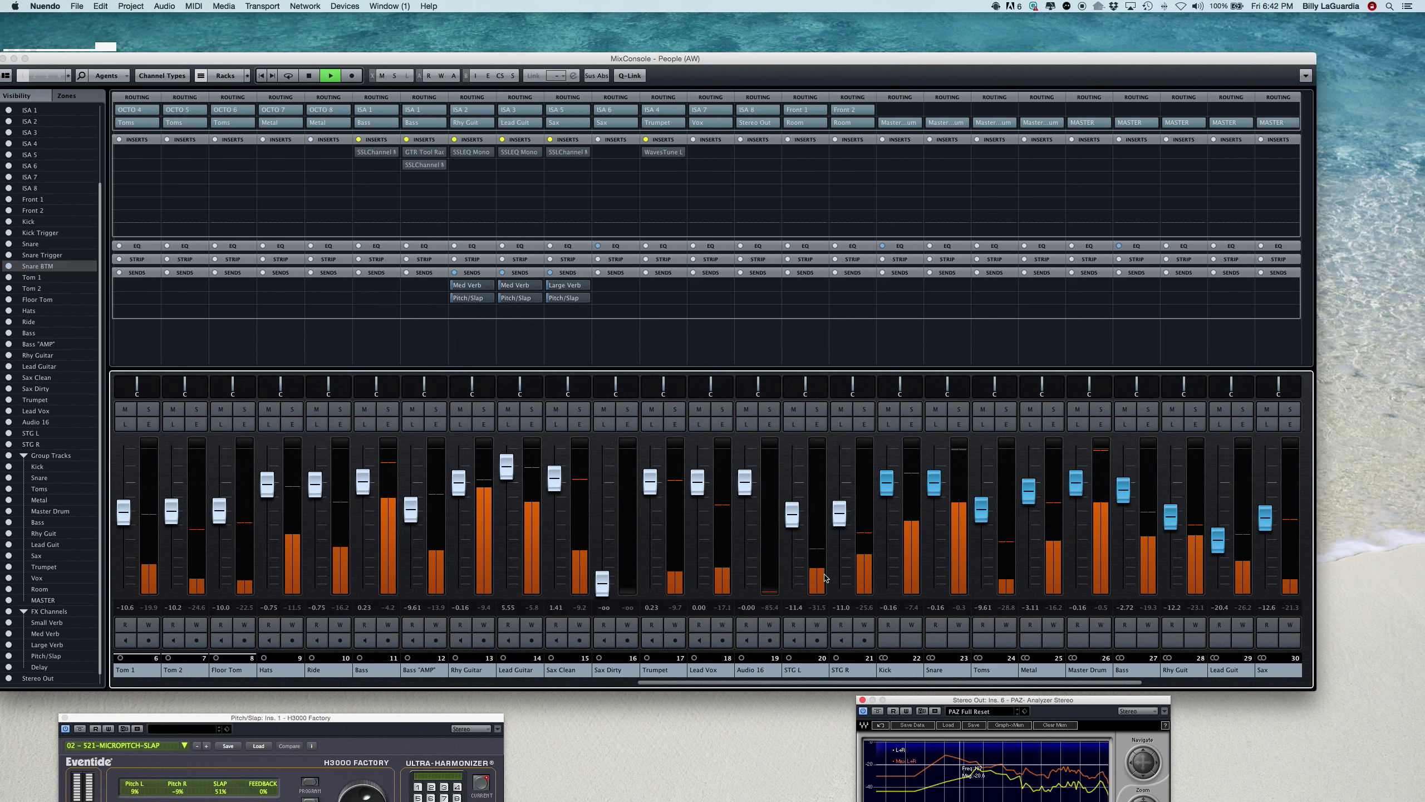
left_click_drag(842, 508, 840, 487)
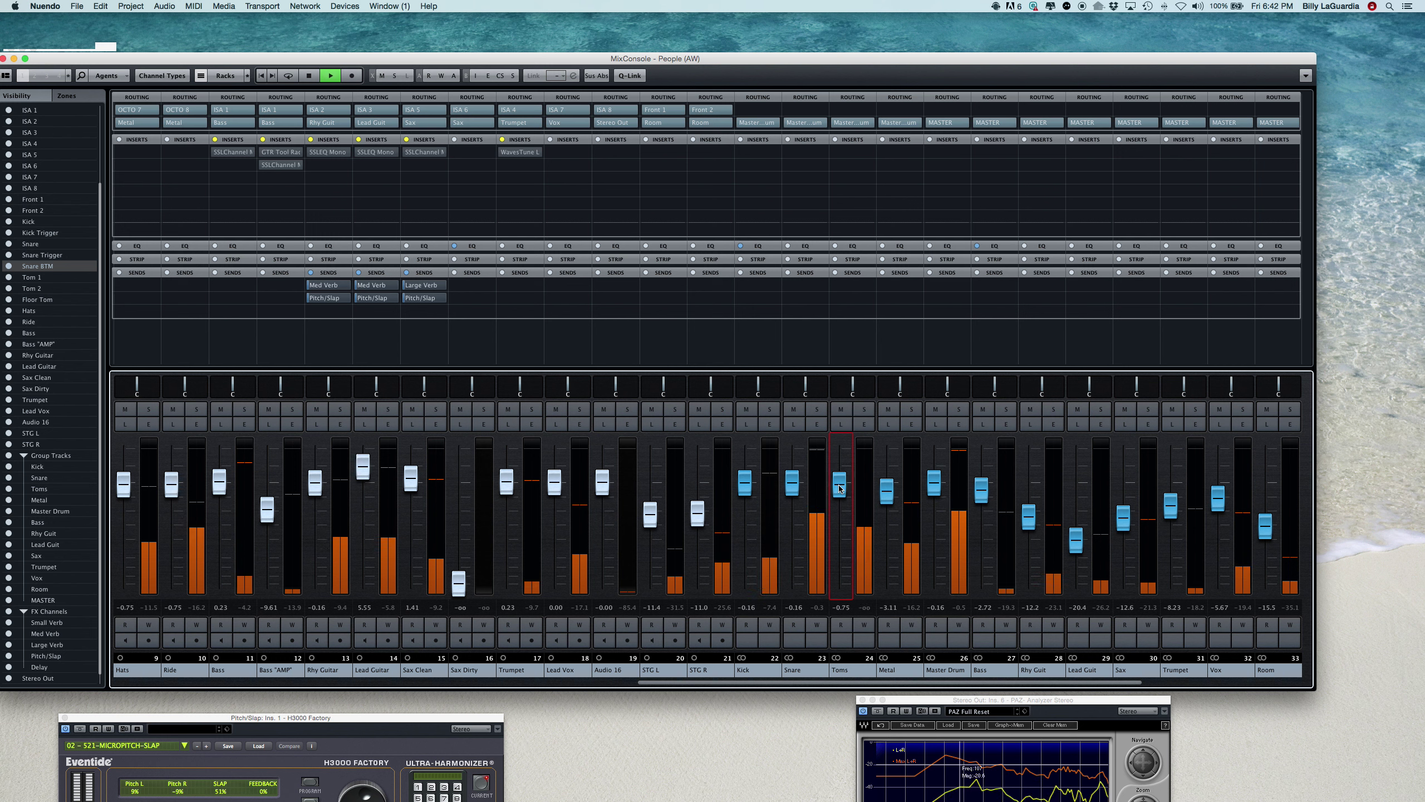
Solo the Toms group channel, stop playback and turn on cycle mode.
left_click(864, 410)
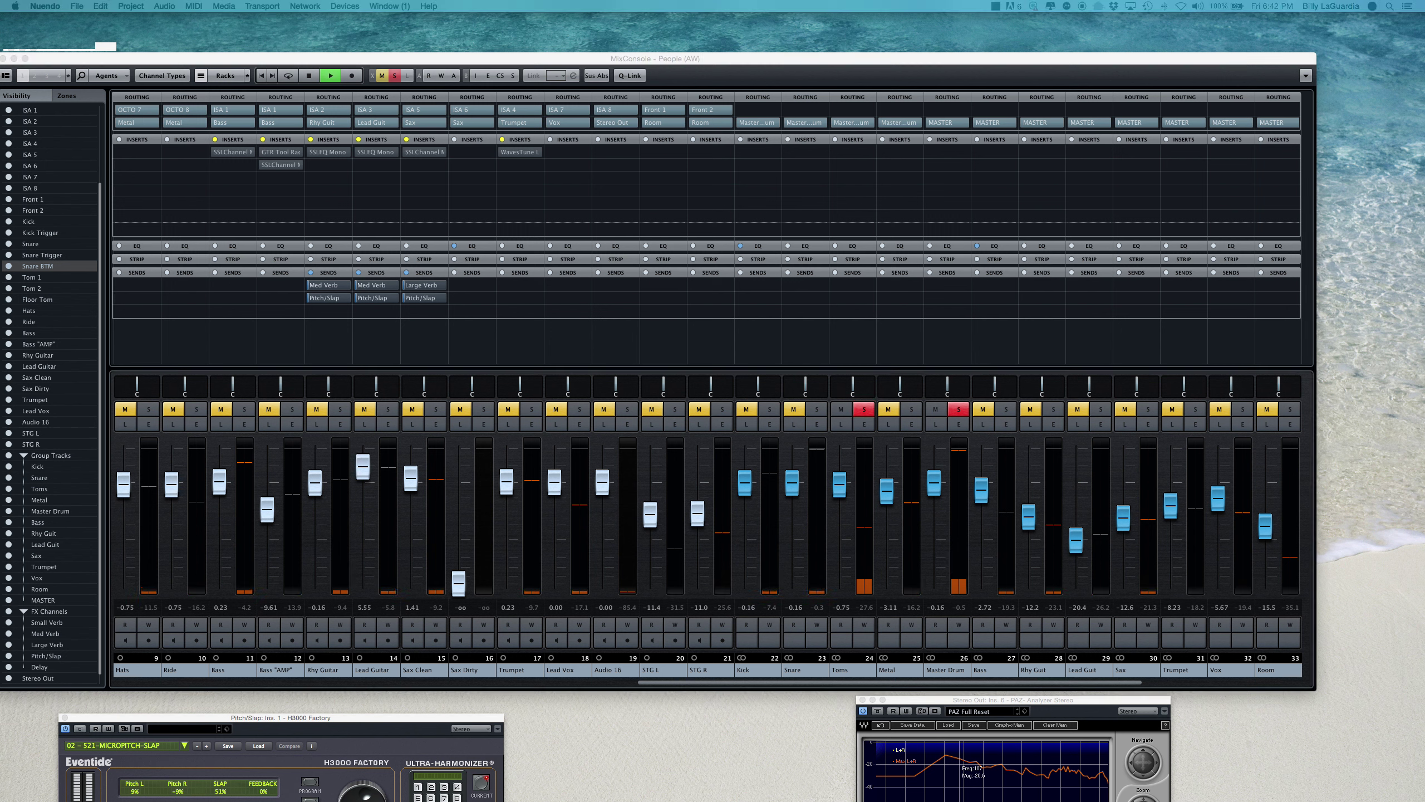
key("space")
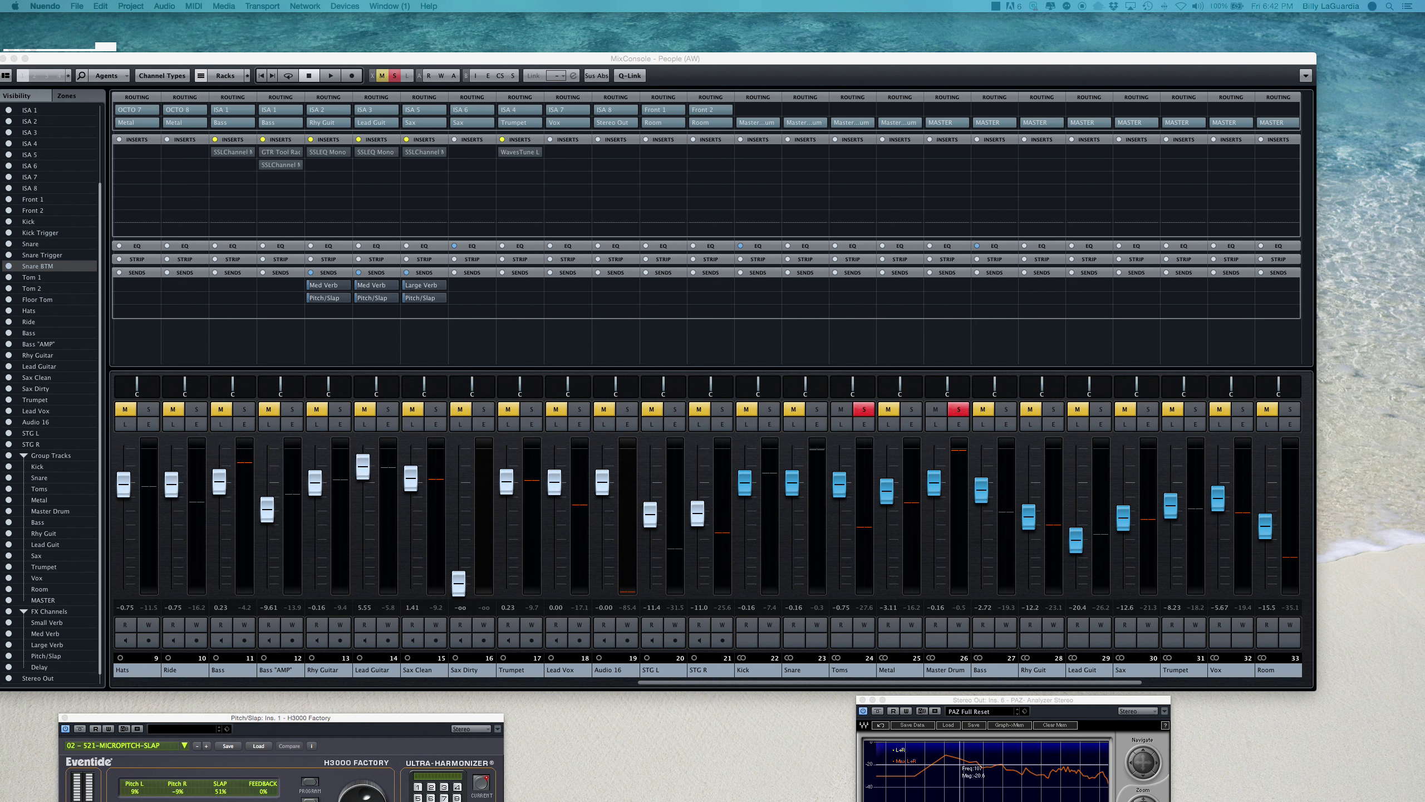
key("KP_Divide")
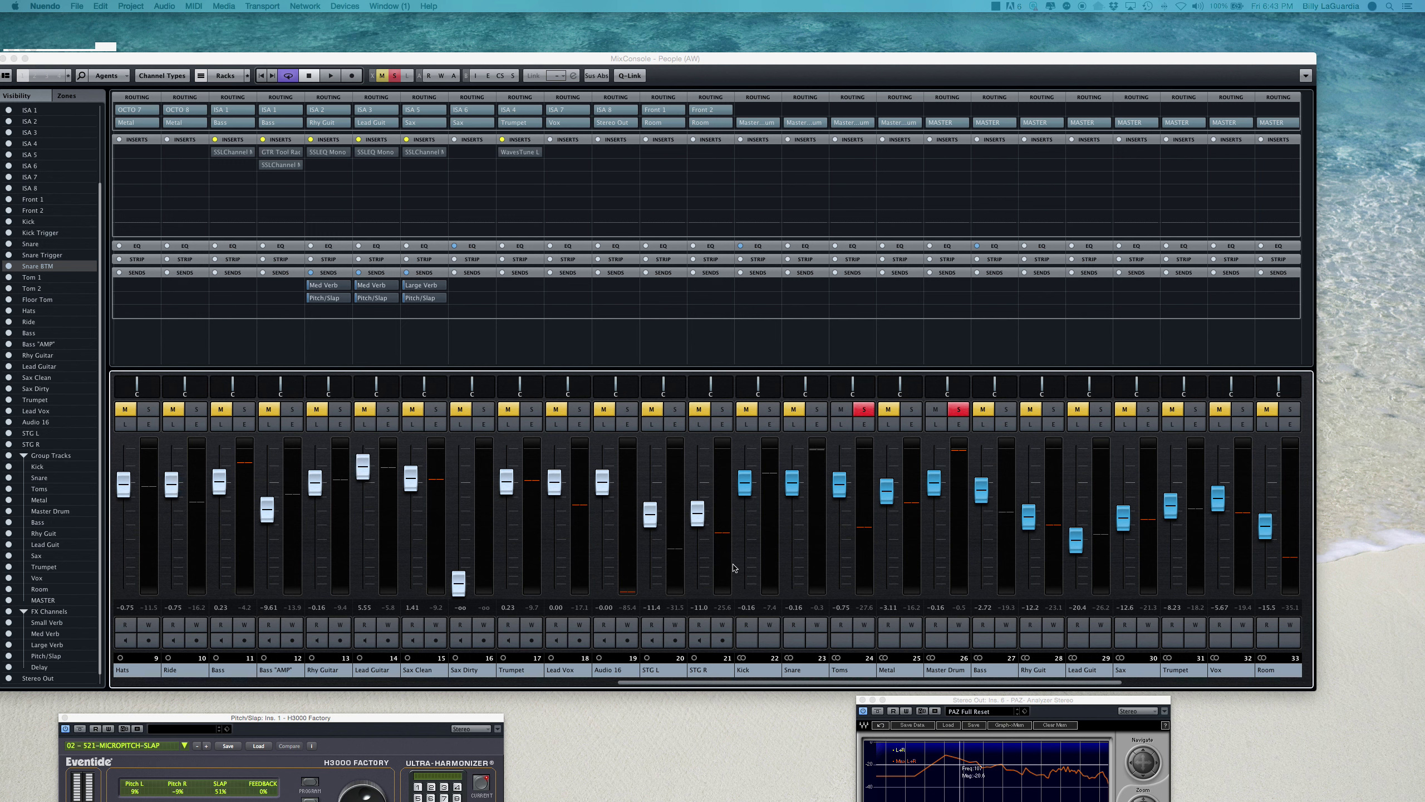
Raise the Tom 1 fader to -0.36 and pull the Tom 2 and Floor Tom faders fully down.
scroll(733, 563, "left", 4)
scroll(733, 567, "left", 1)
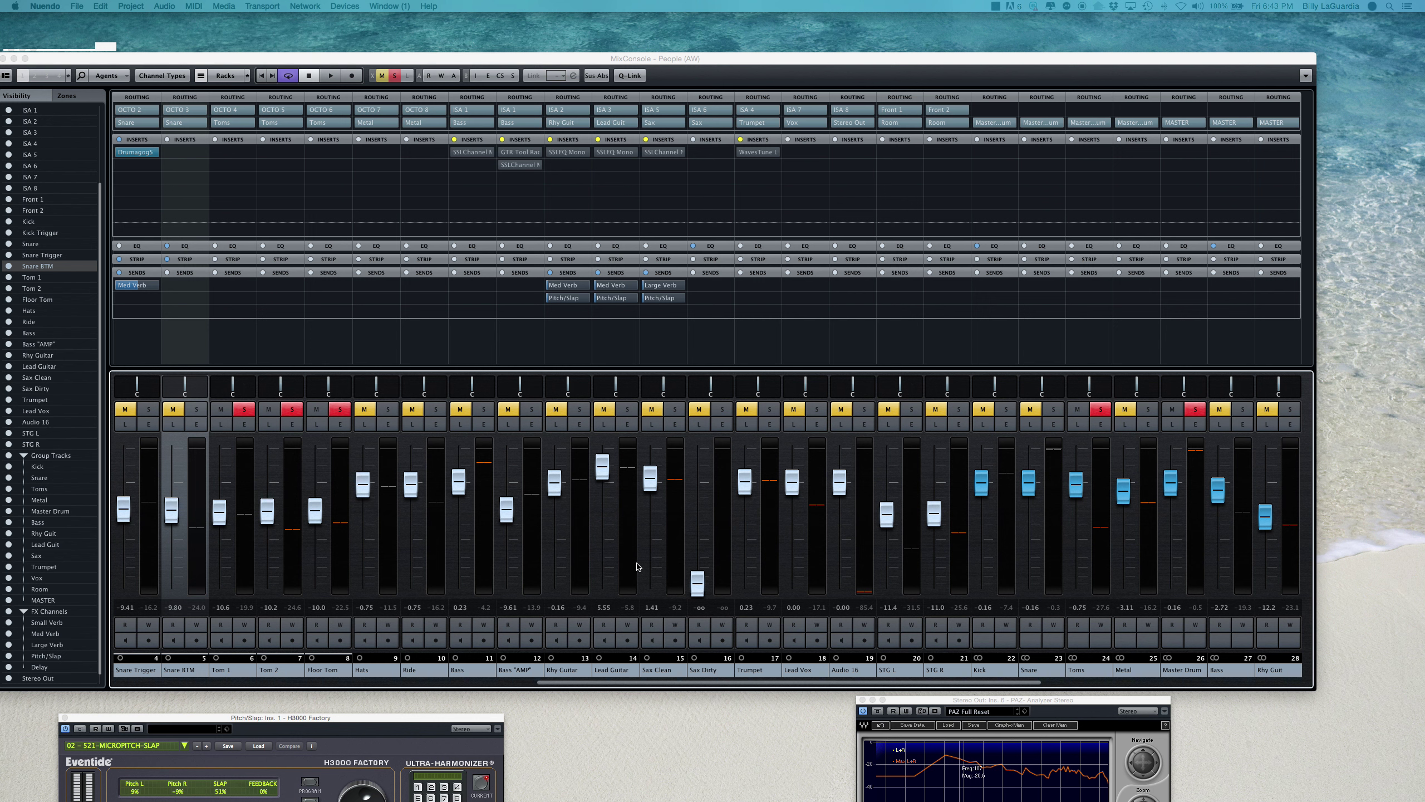
scroll(637, 567, "left", 1)
scroll(637, 567, "left", 2)
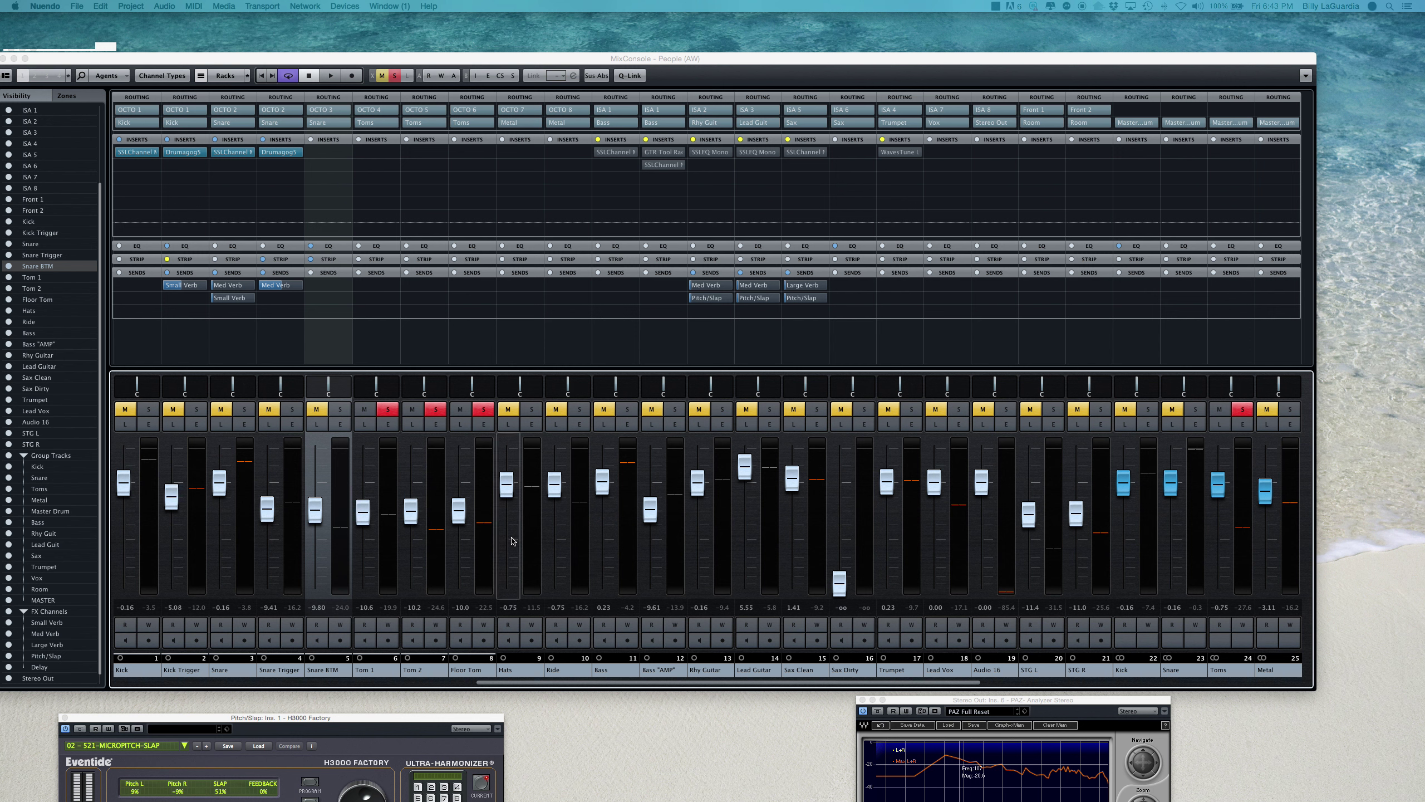
left_click(370, 509)
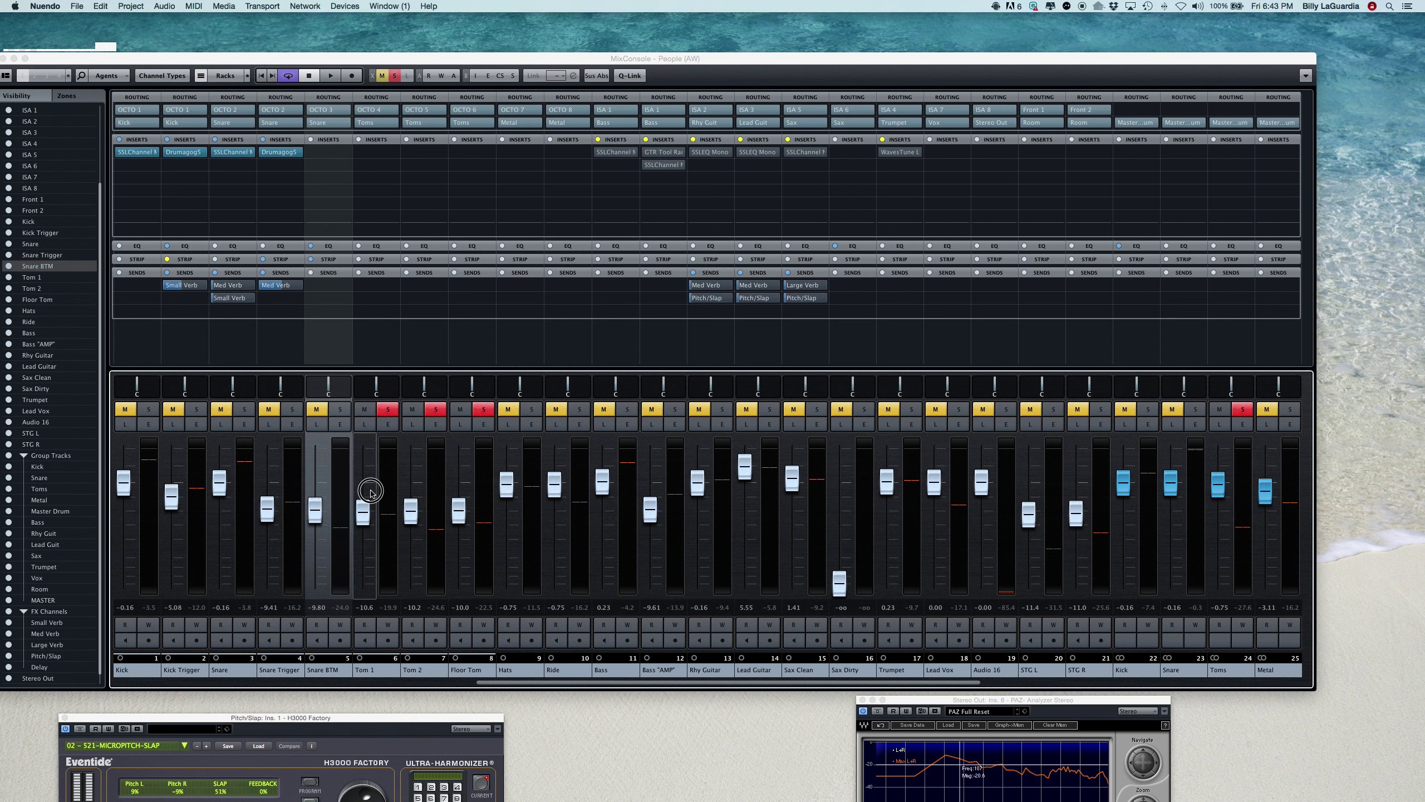
left_click_drag(370, 493, 422, 592)
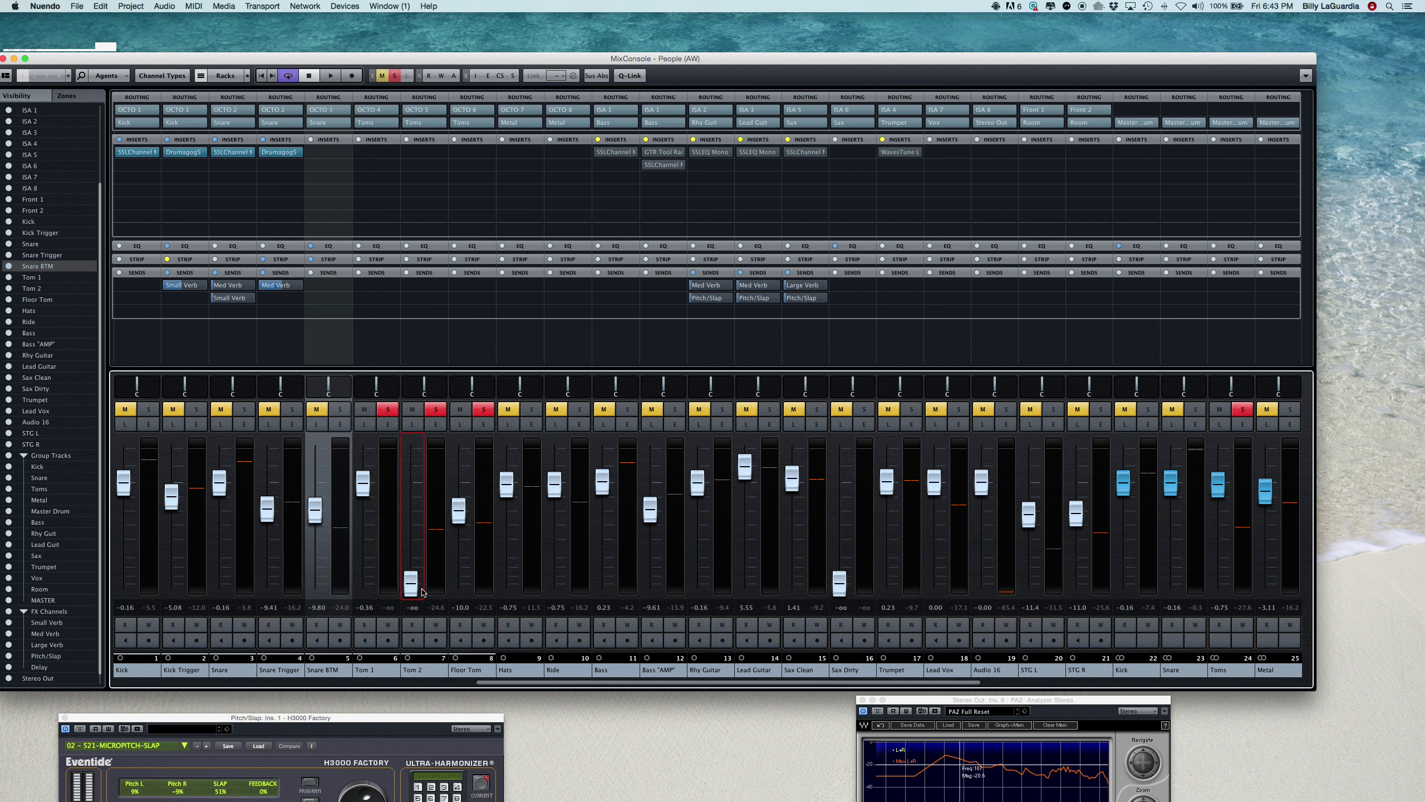
left_click_drag(458, 510, 458, 590)
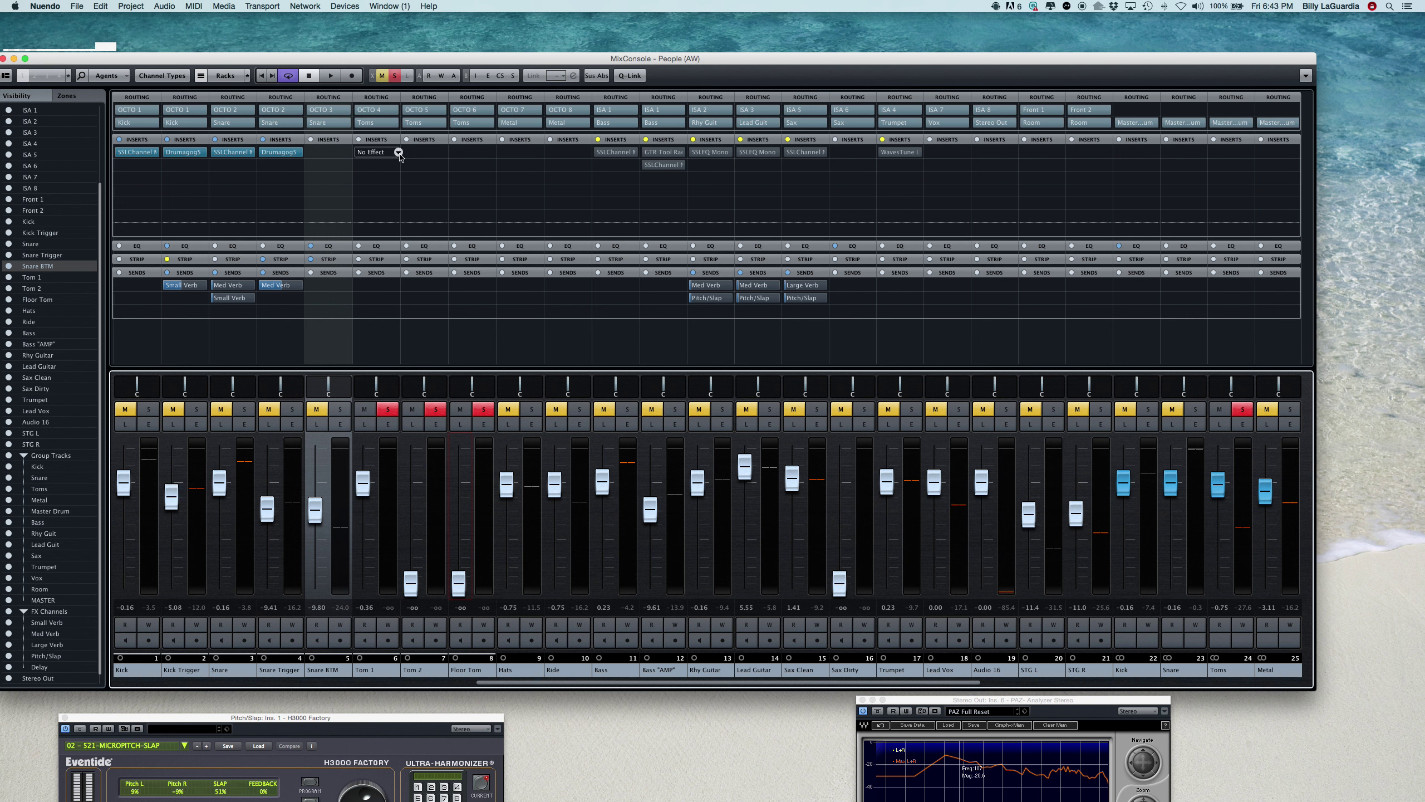
Insert the SSLEQ Mono equaliser in Tom 1's first insert slot and move its window clear of the channel.
left_click(399, 153)
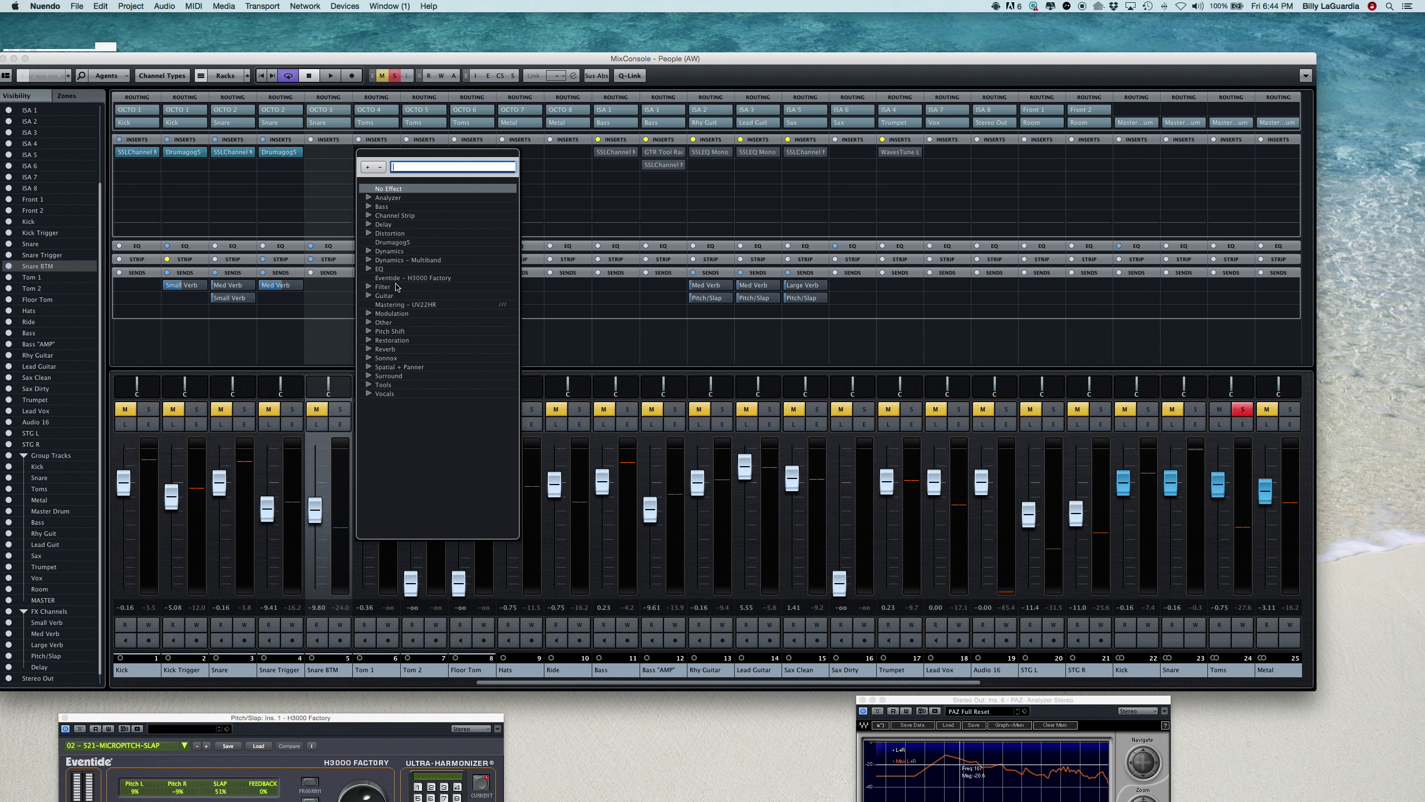
left_click(369, 269)
left_click(370, 269)
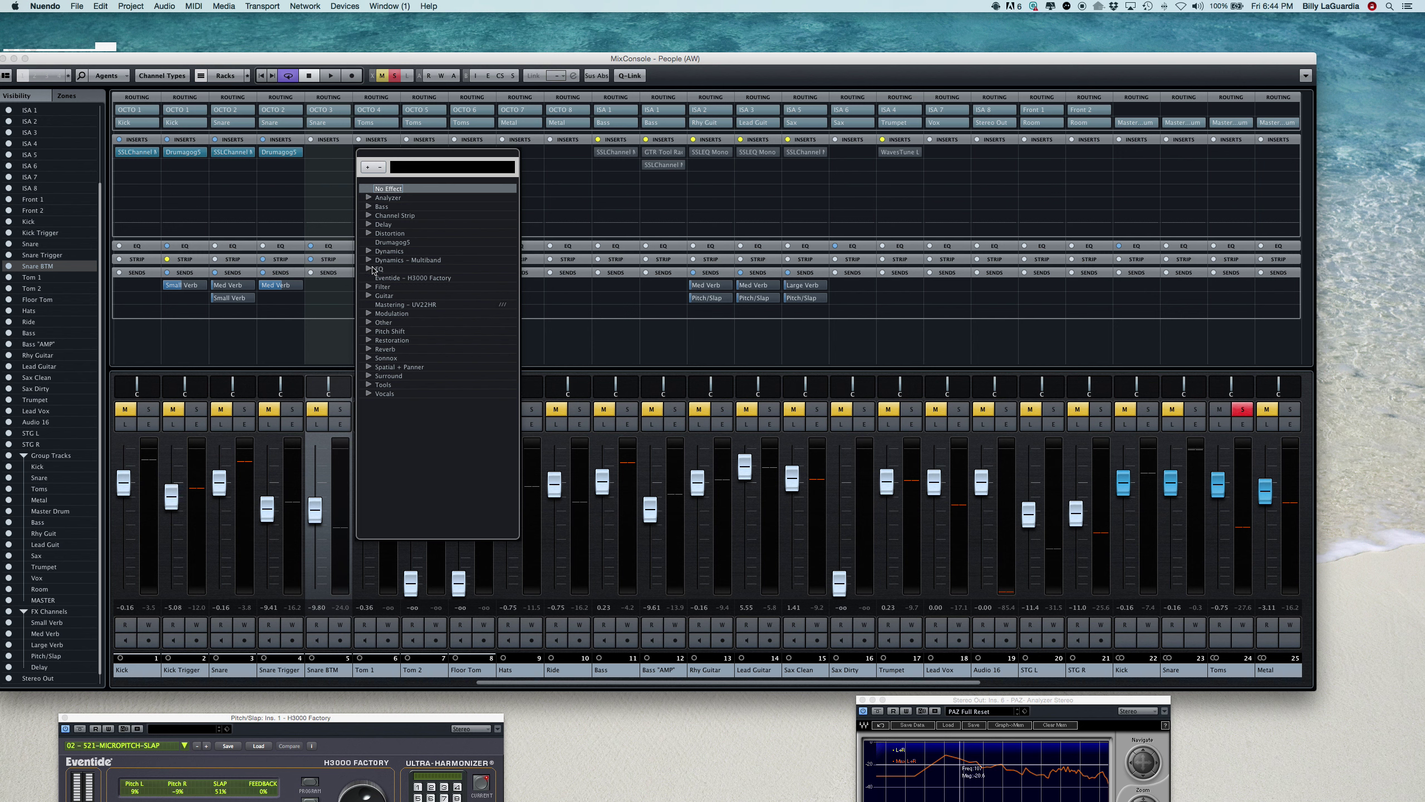
left_click(369, 270)
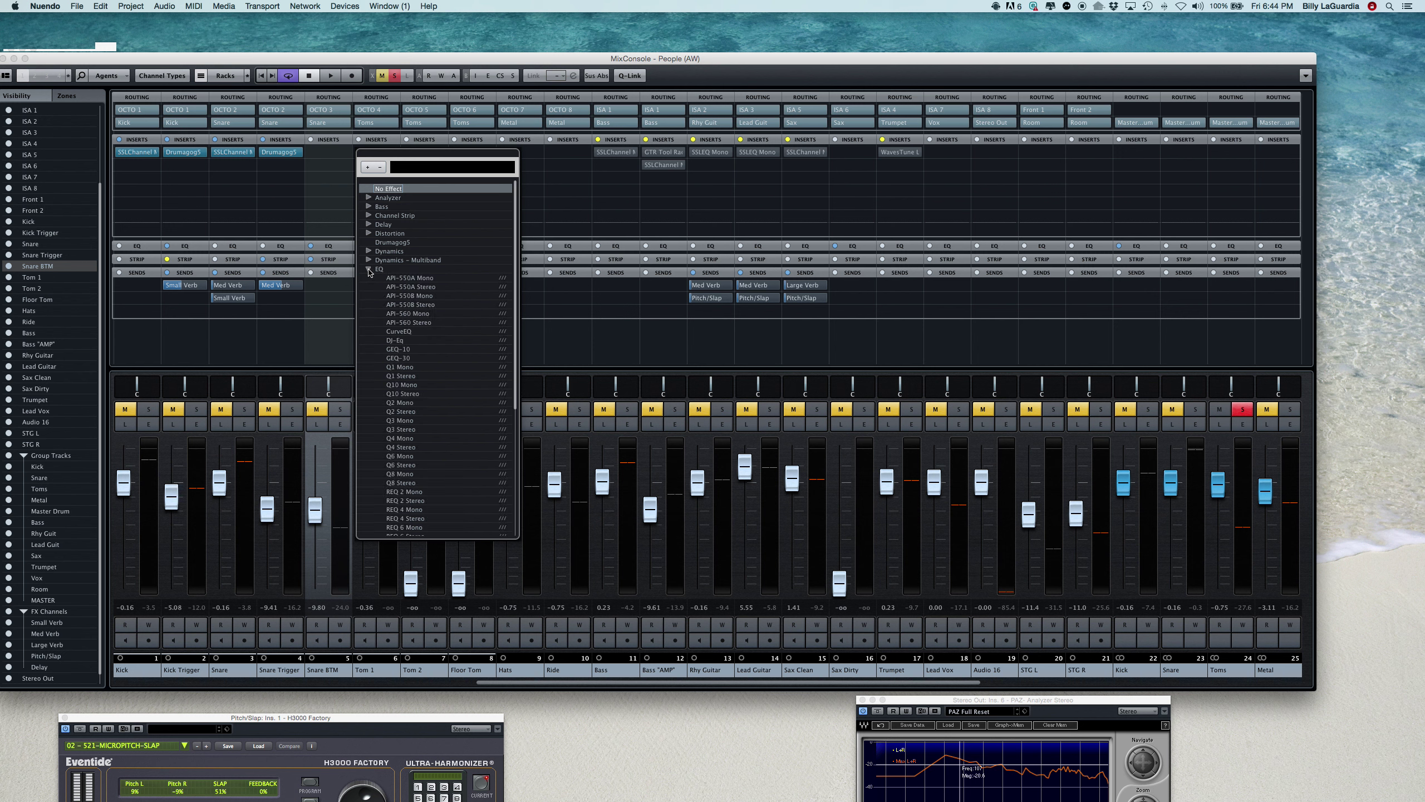
scroll(408, 315, "down", 5)
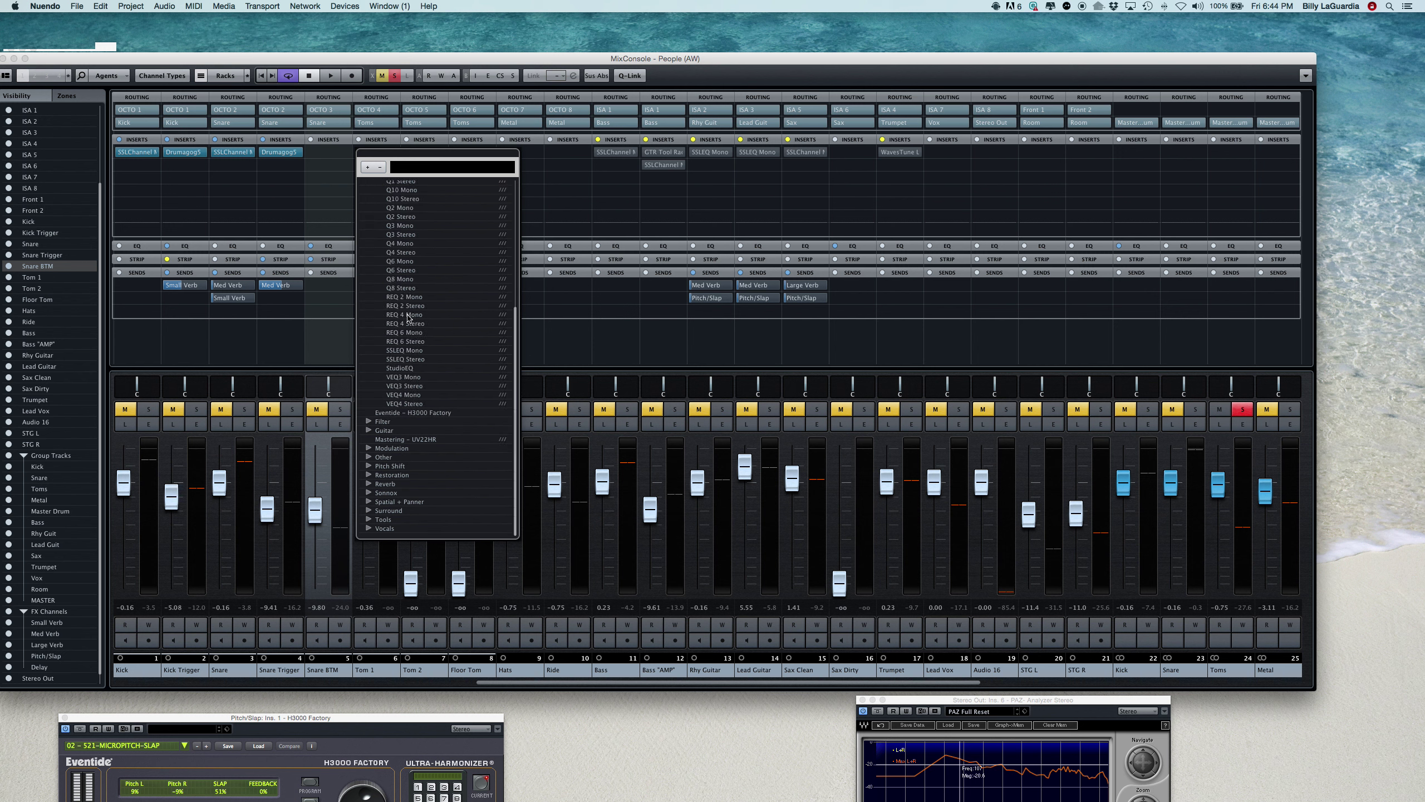
left_click(421, 351)
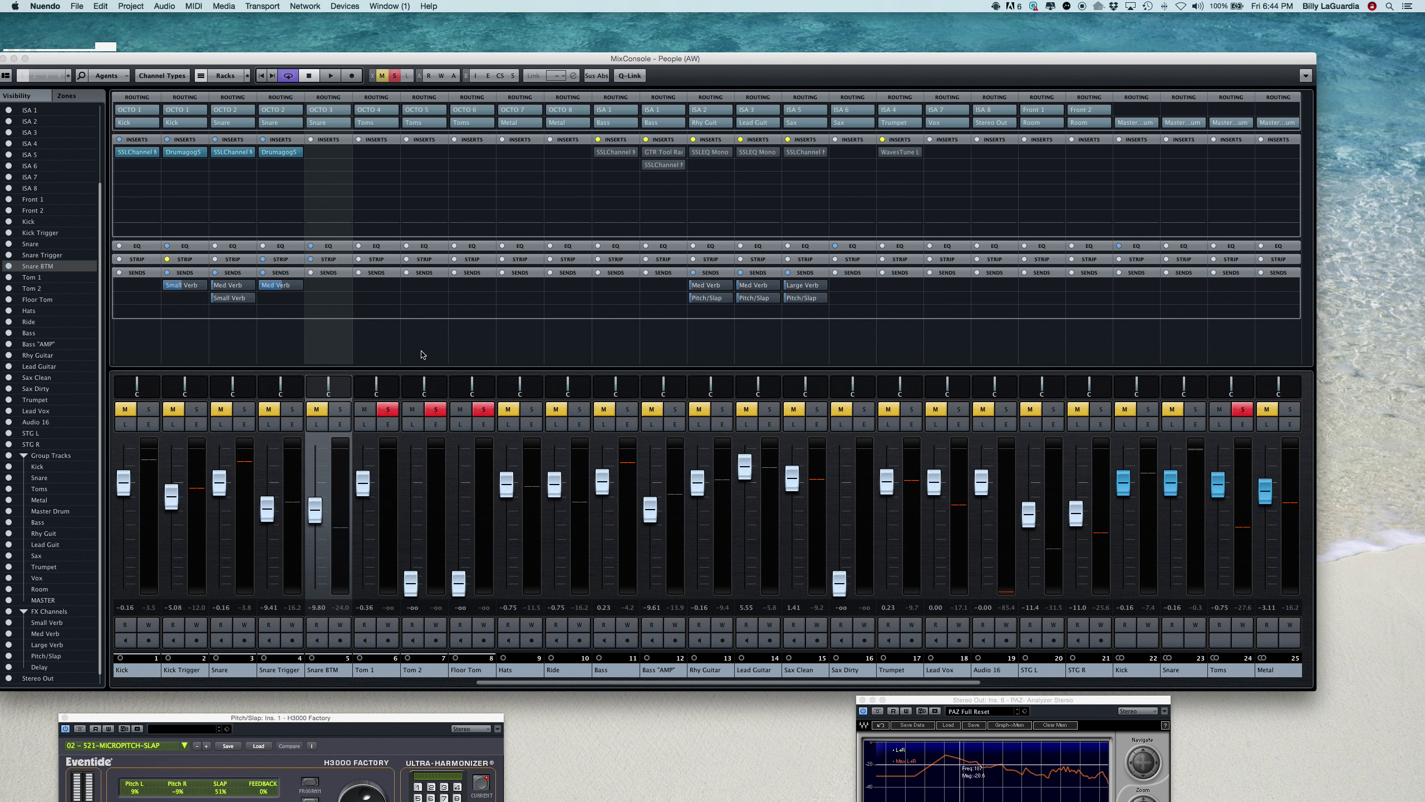
left_click_drag(710, 122, 619, 80)
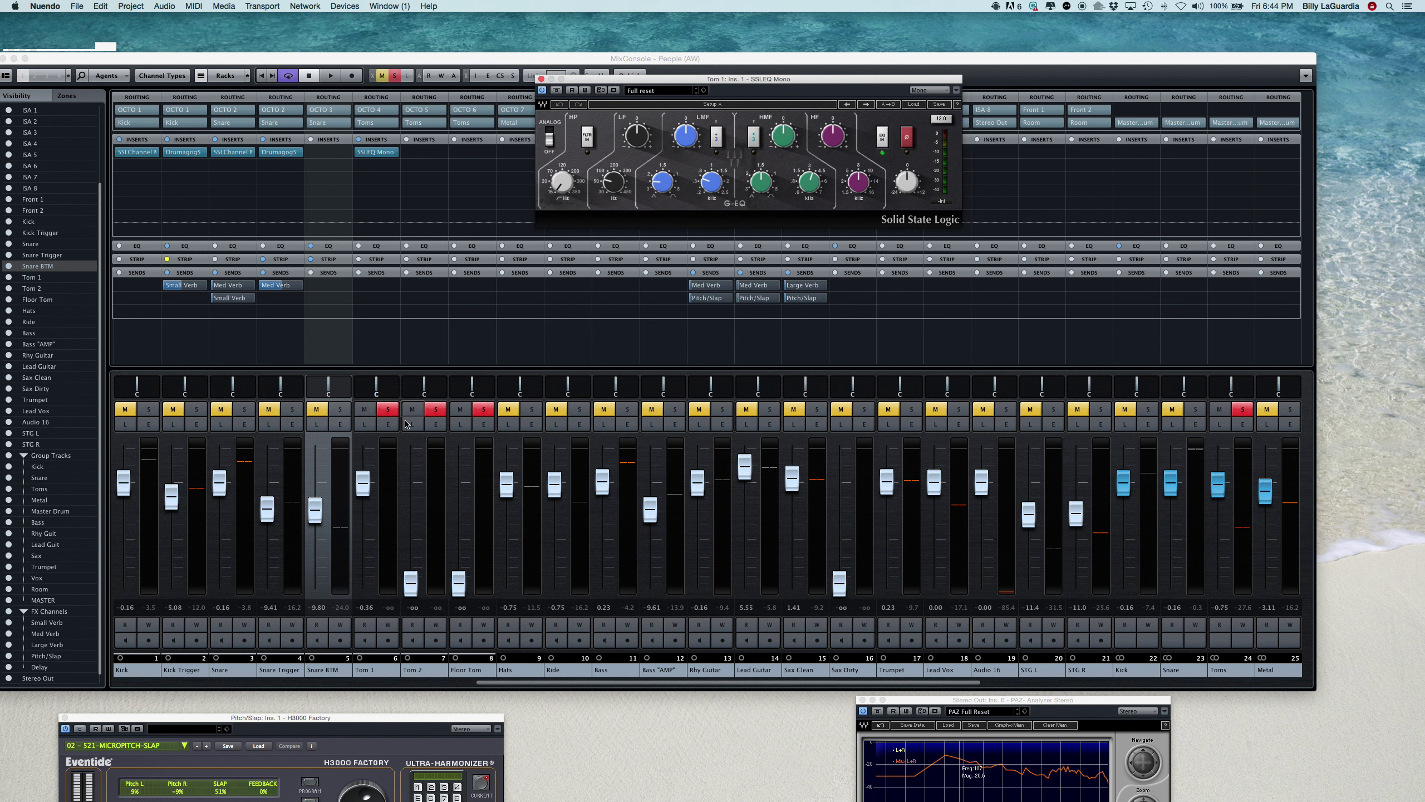
Set the Tom 1 fader to 0.00 and, with the loop playing, engage the HP section's switch in its SSLEQ Mono.
left_click(363, 488)
left_click_drag(362, 487, 363, 486)
key("space")
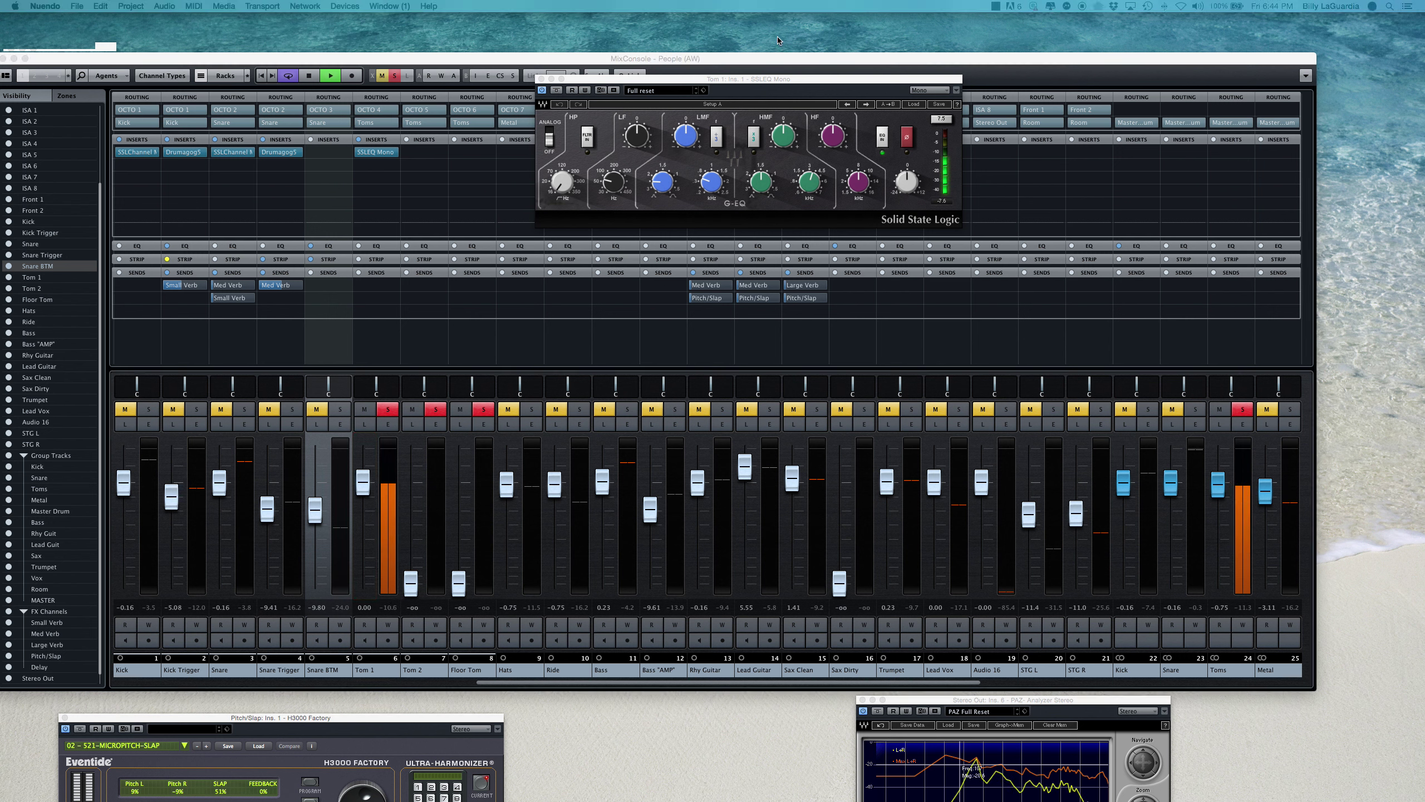
left_click_drag(651, 79, 585, 120)
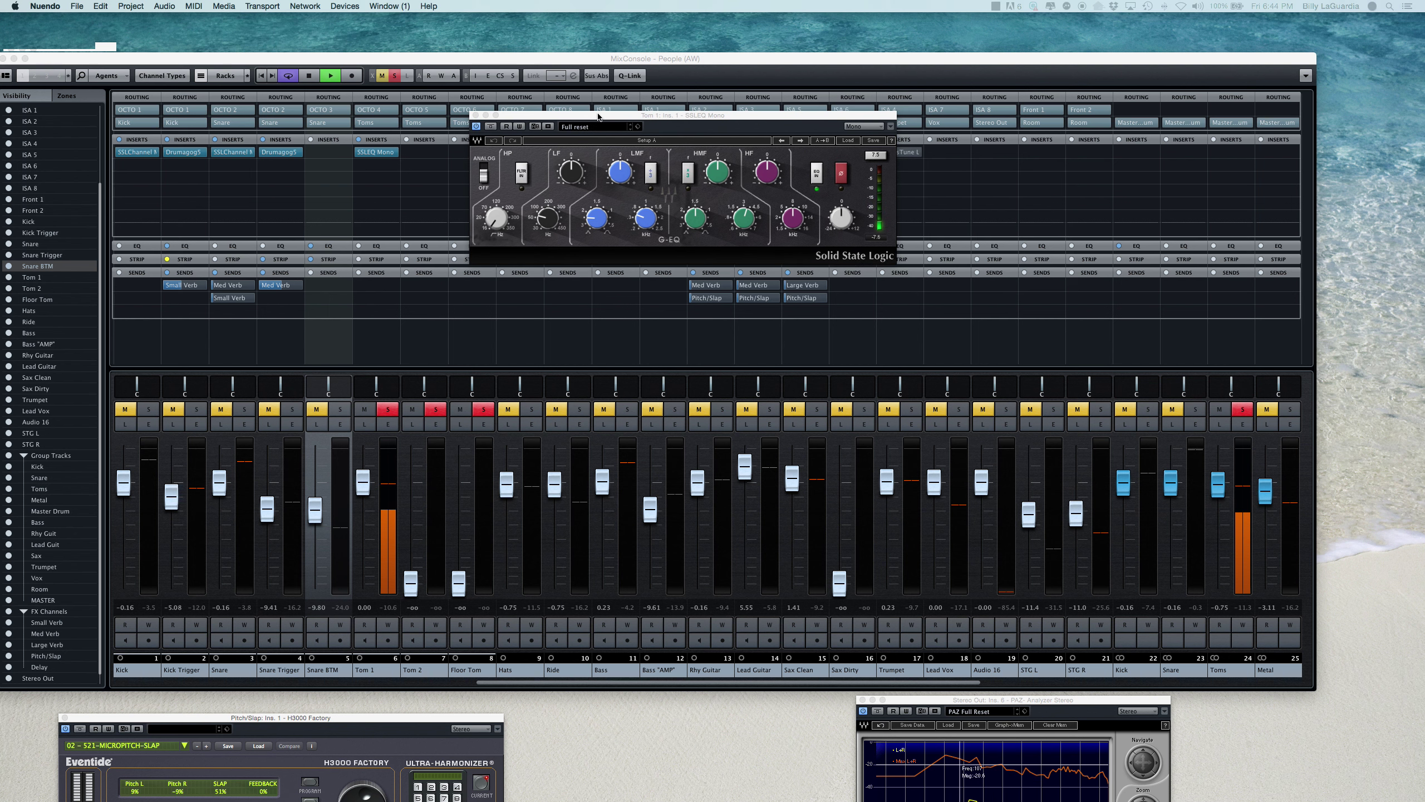
left_click(522, 178)
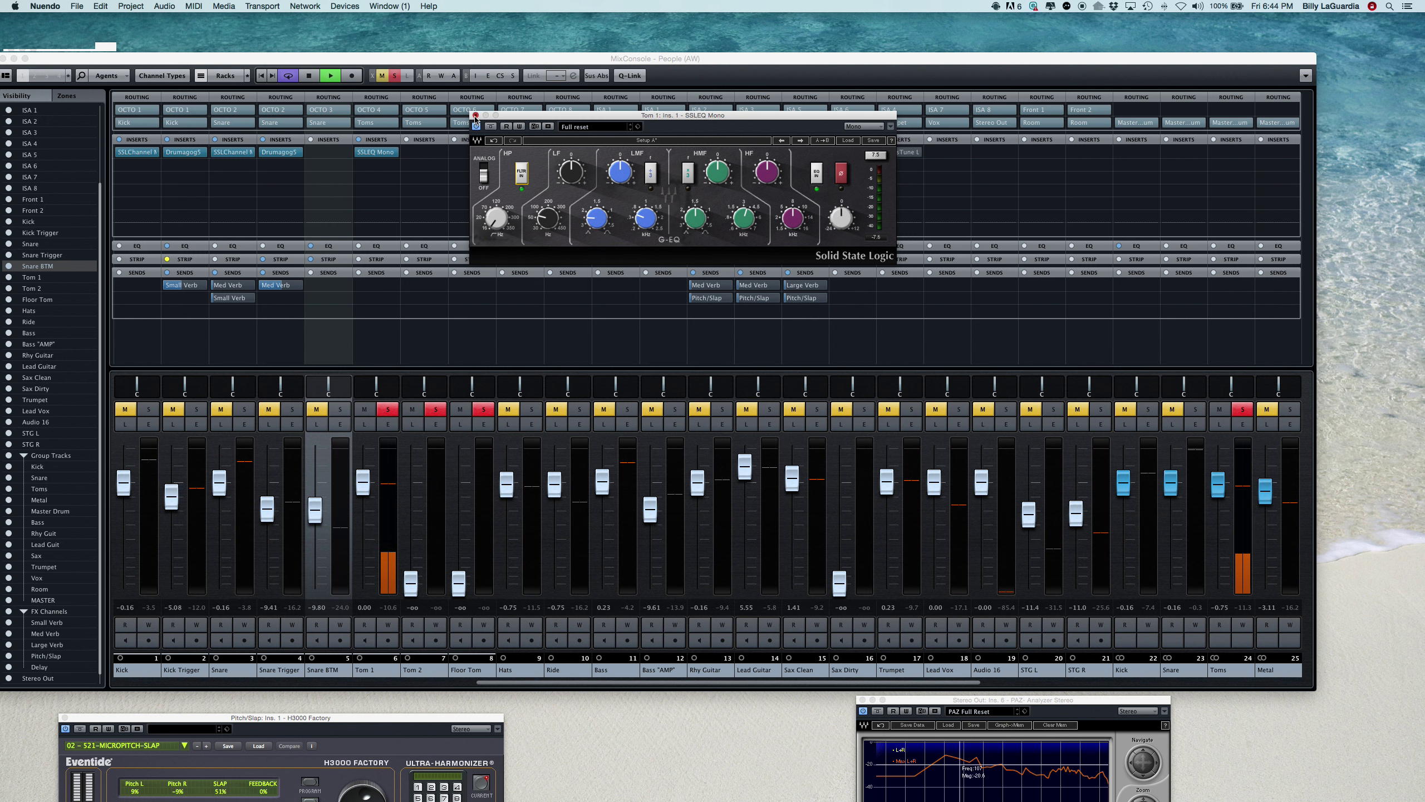
Stop playback, replace Tom 1's SSLEQ Mono insert with SSLChannel Mono, and move its window clear of the channel.
left_click(476, 115)
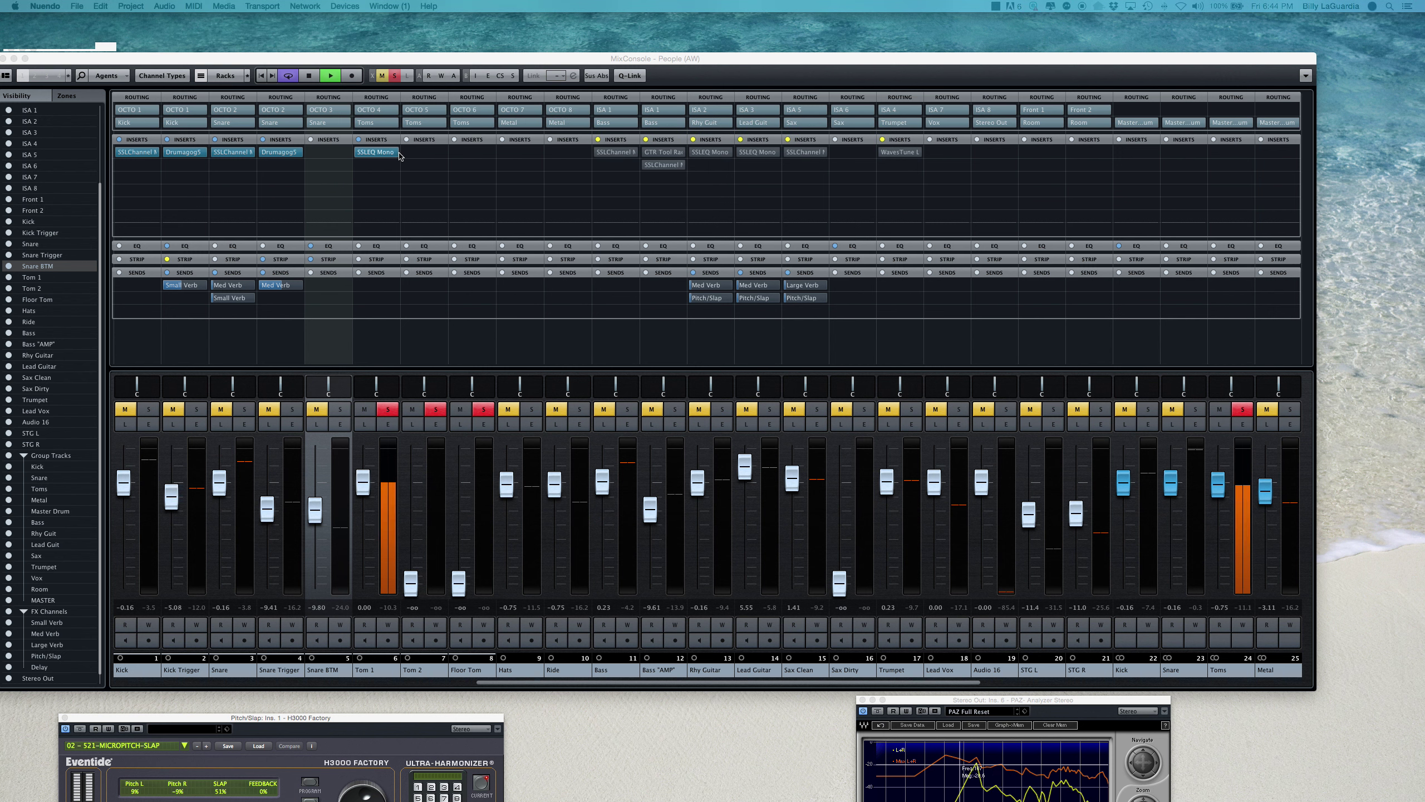
key("space")
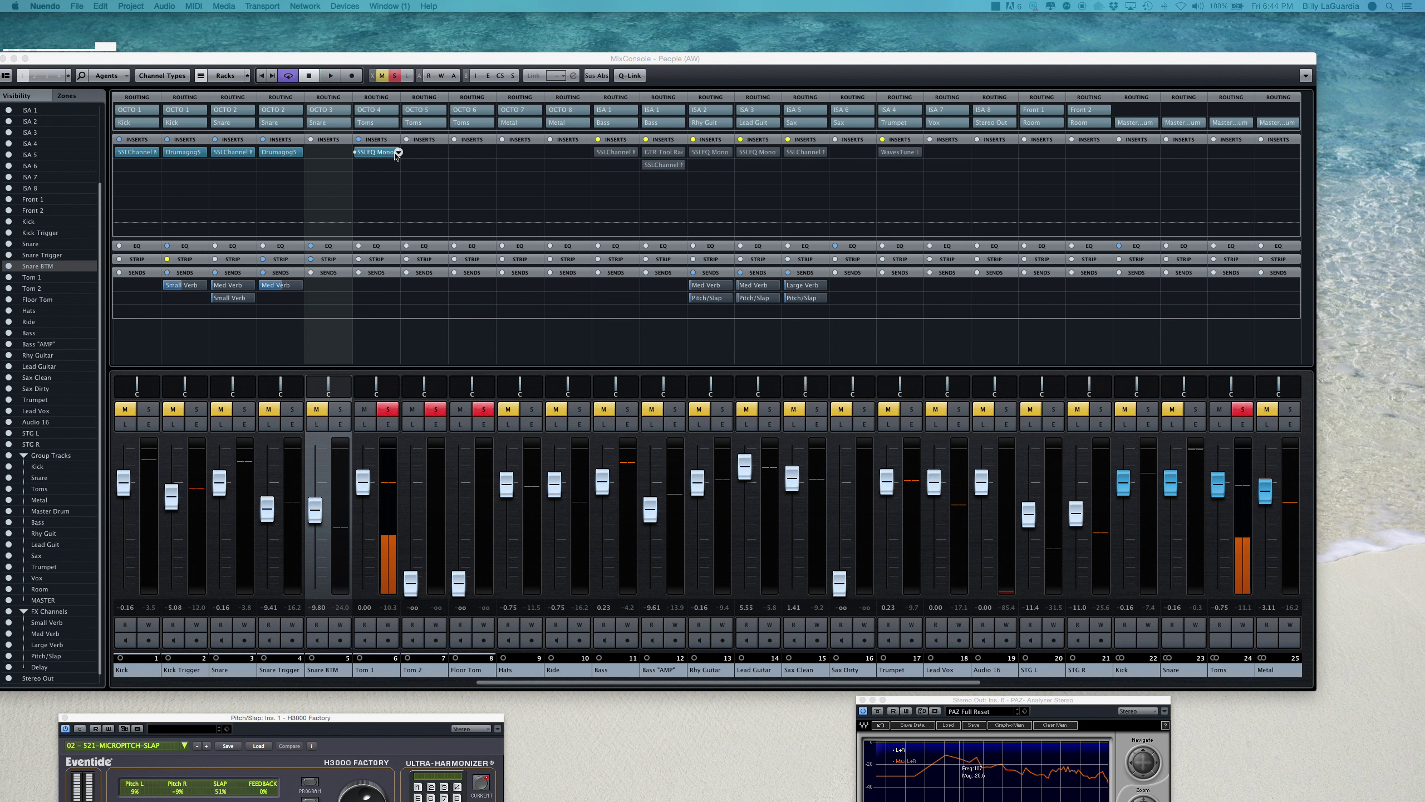
left_click(399, 153)
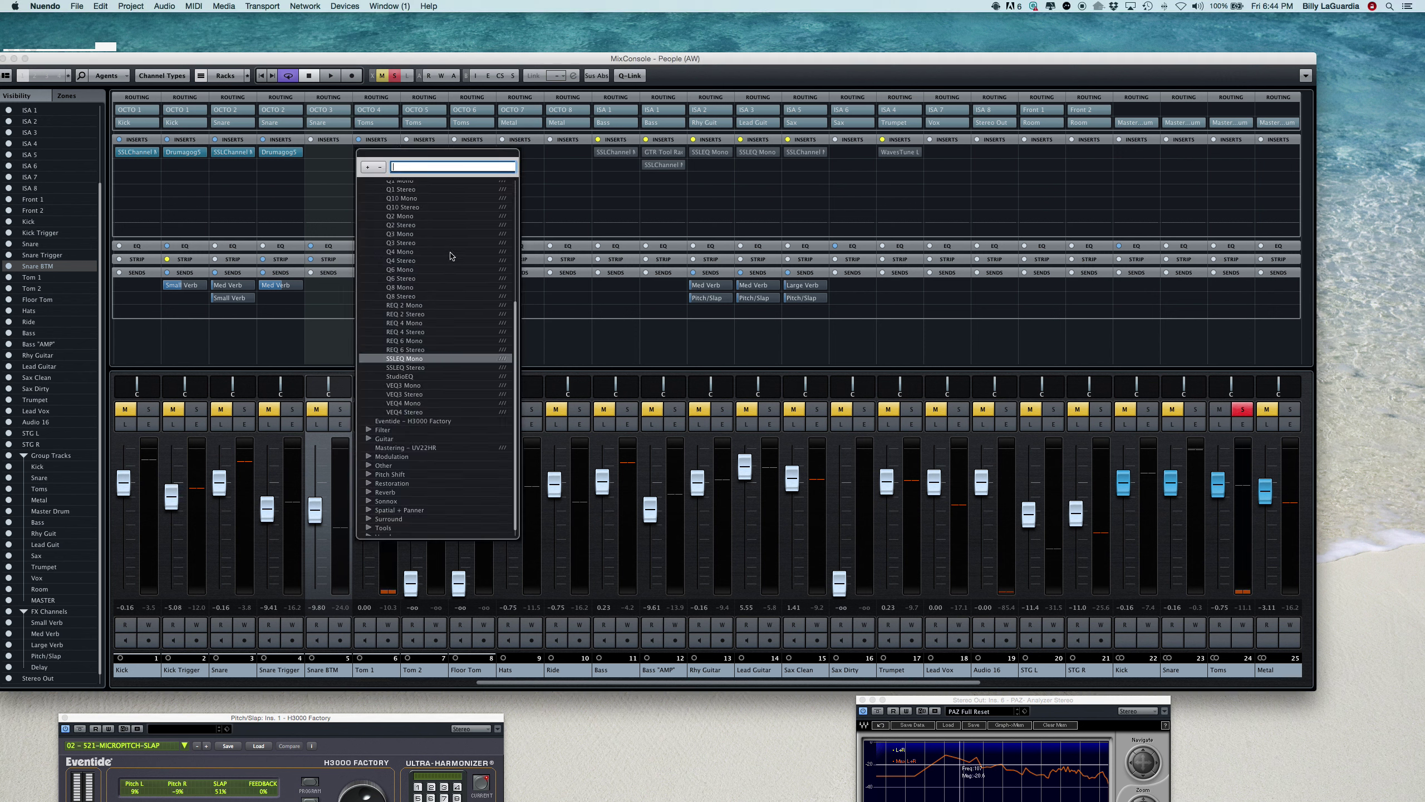
scroll(451, 259, "up", 5)
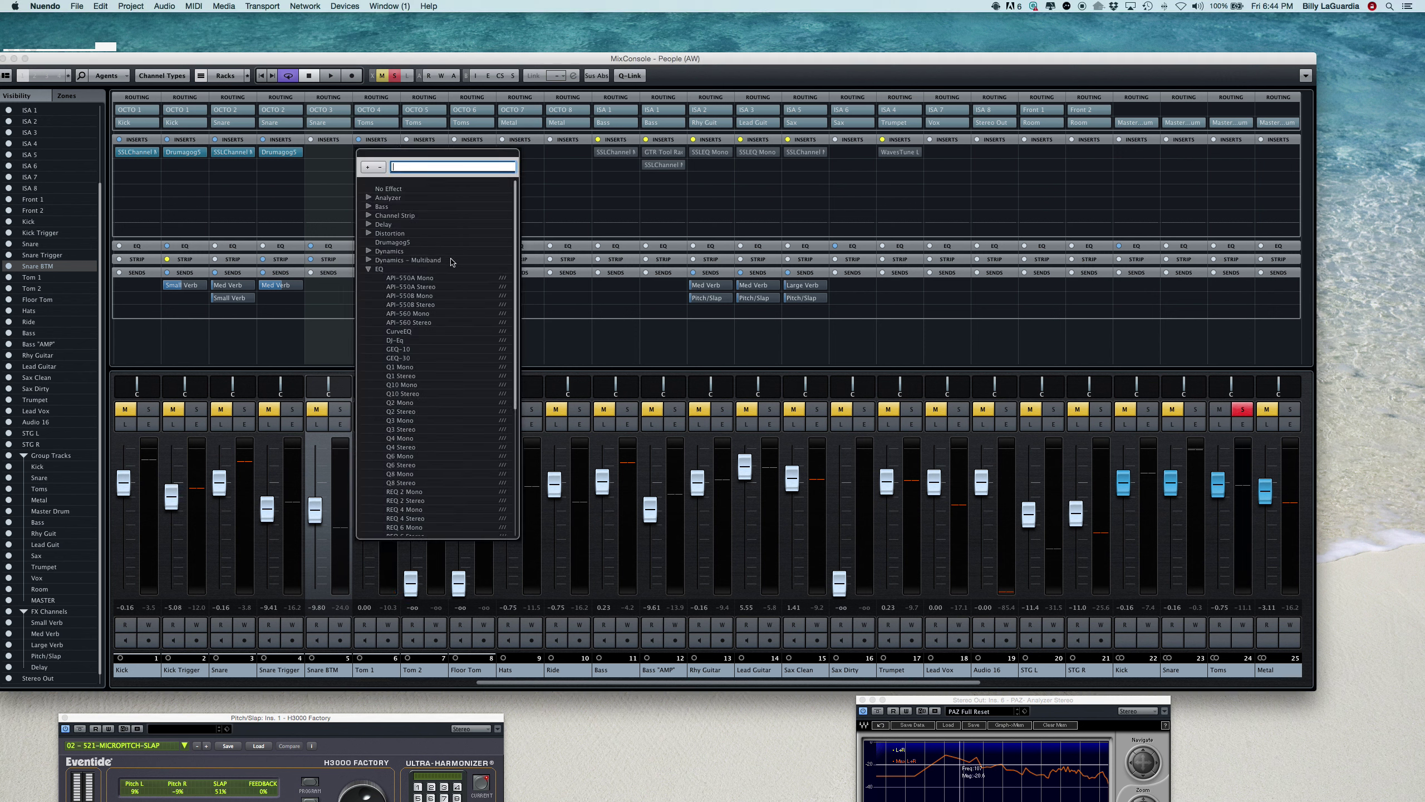
left_click(369, 270)
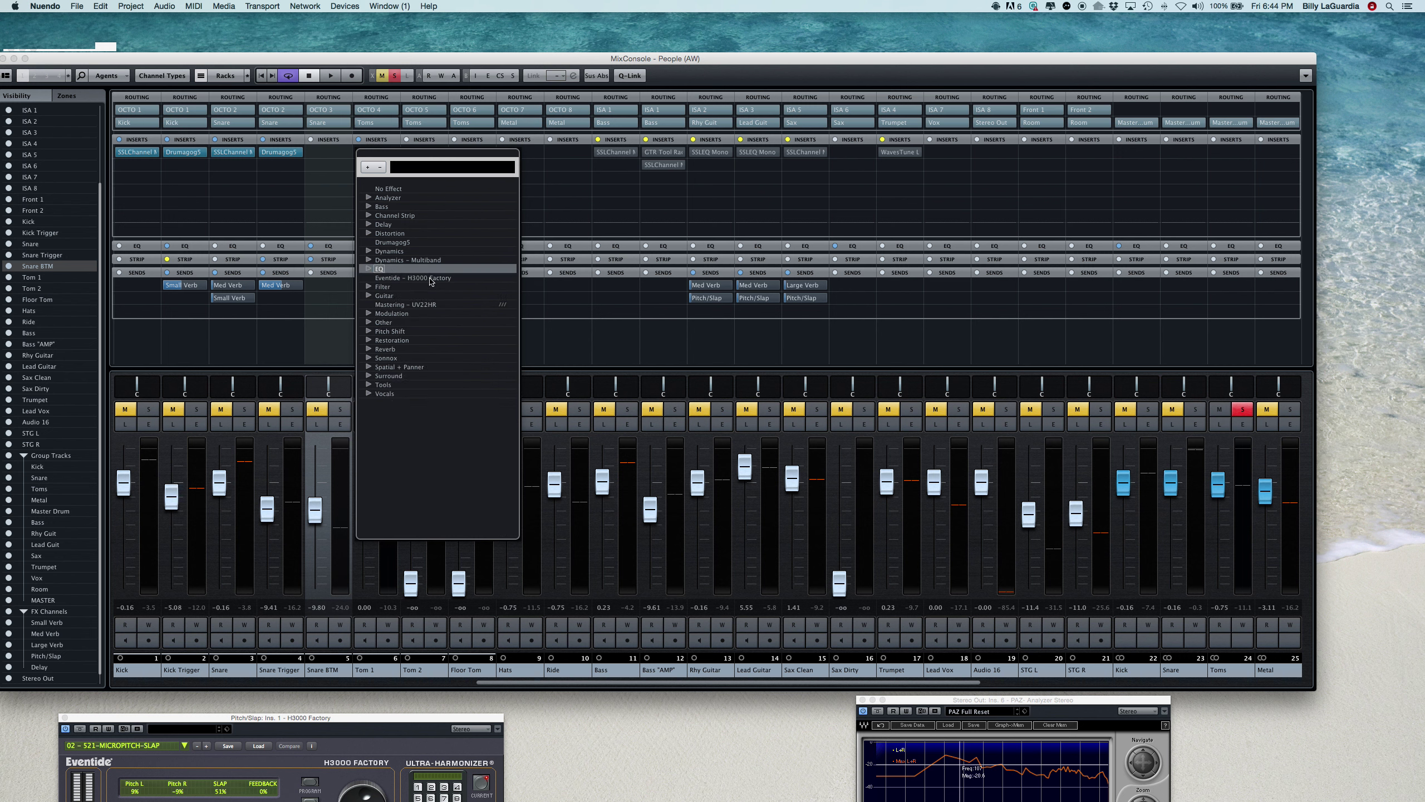
left_click(370, 215)
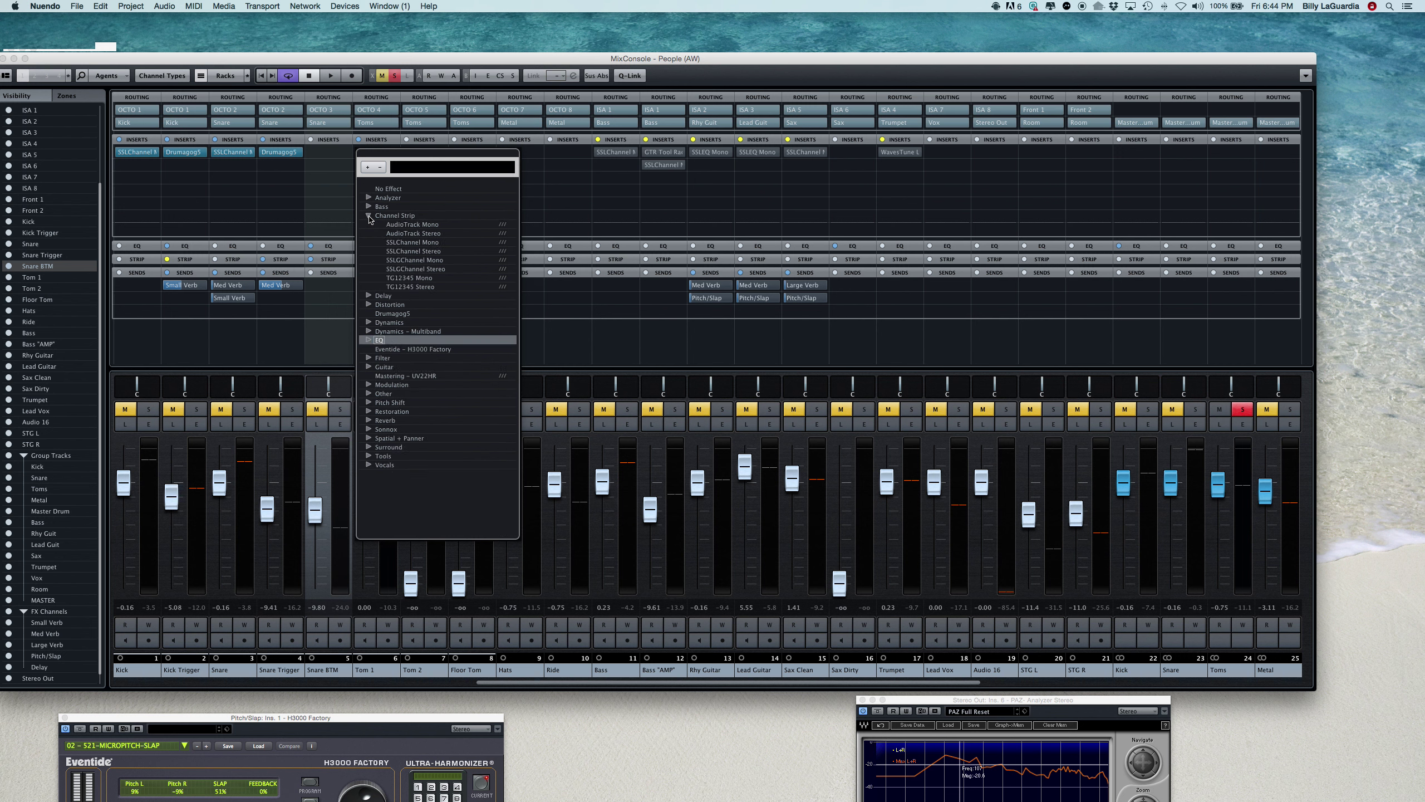
left_click(429, 244)
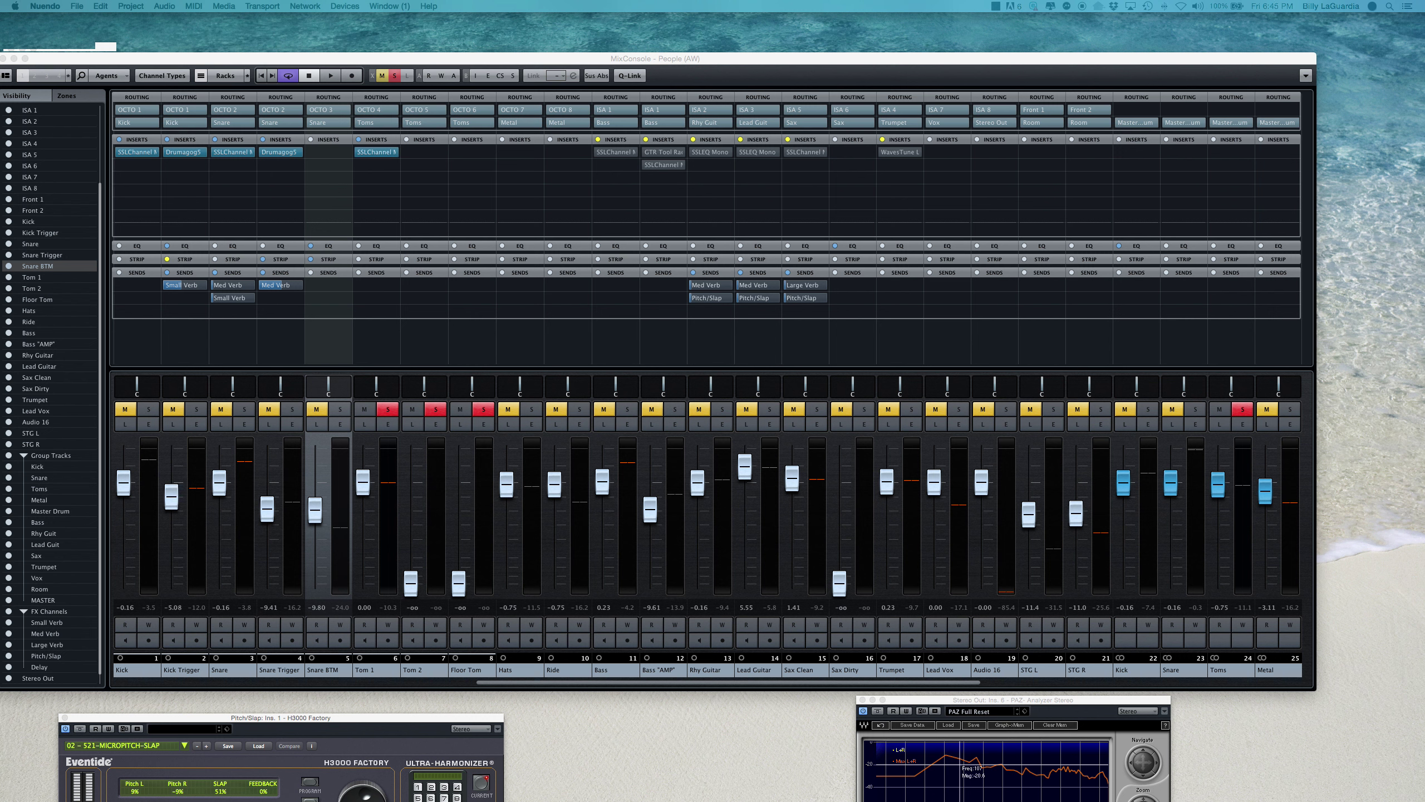
left_click_drag(340, 104, 539, 105)
With the loop playing, raise Tom 1's HF gain, switch the HF band to bell, and shape the HMF and LMF bands.
key("space")
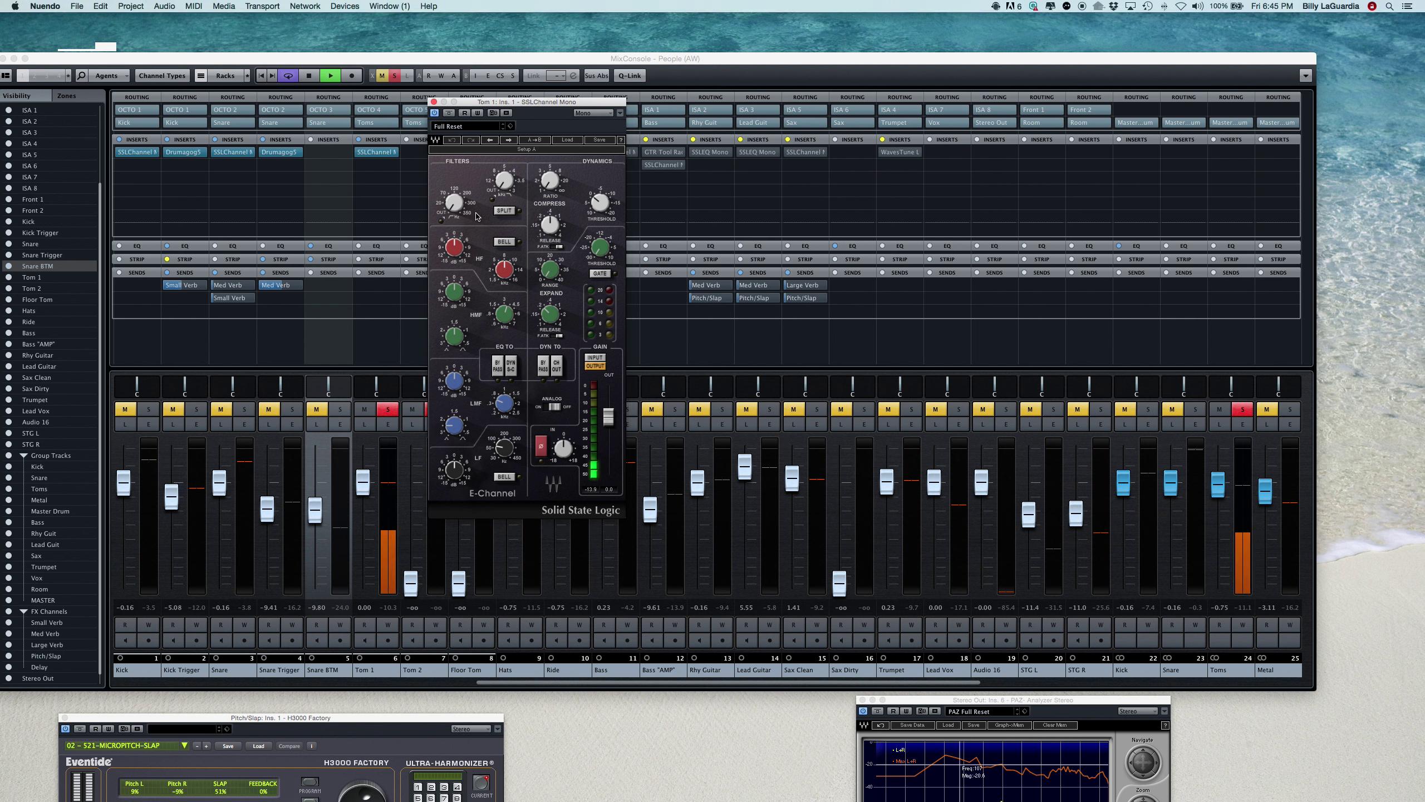
mouse_move(459, 213)
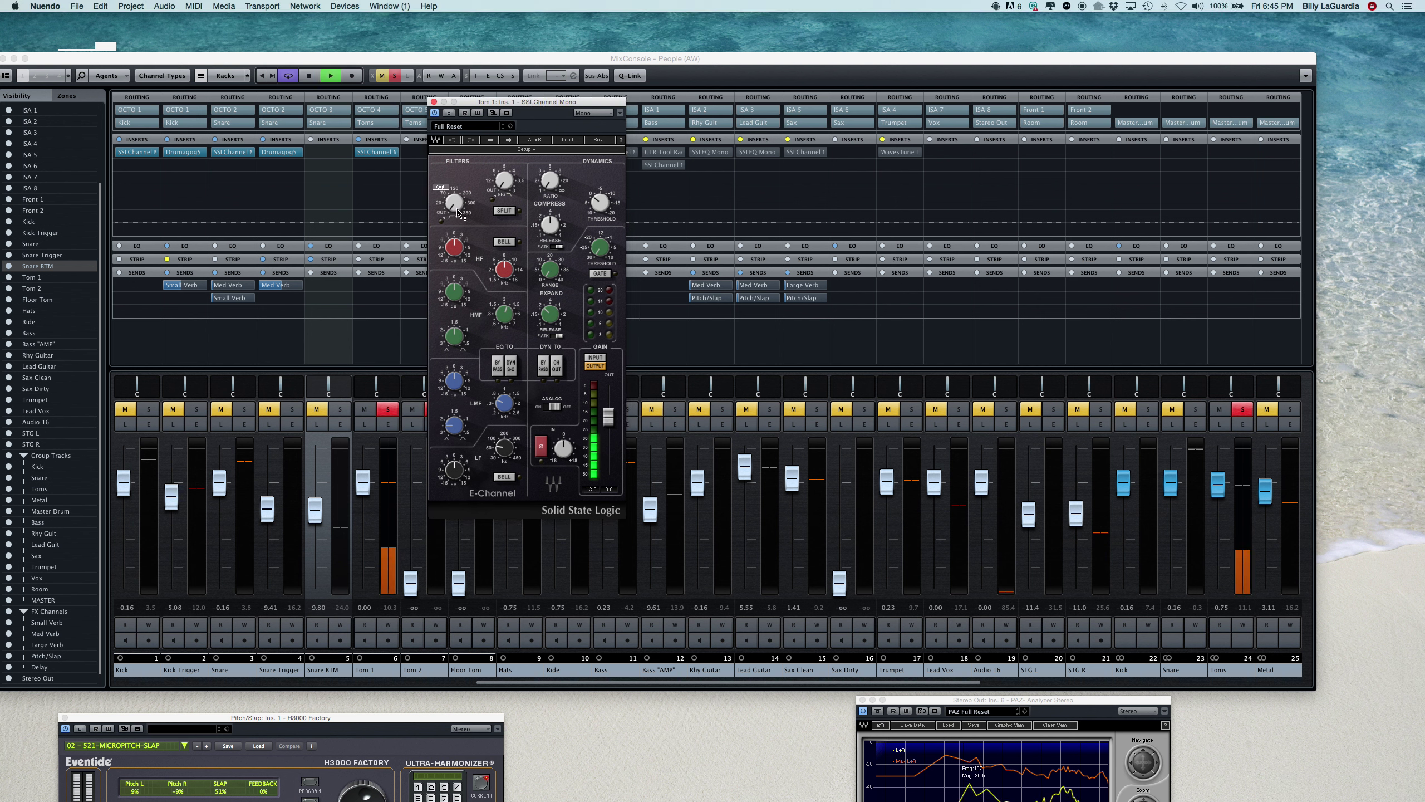
left_click_drag(455, 246, 455, 229)
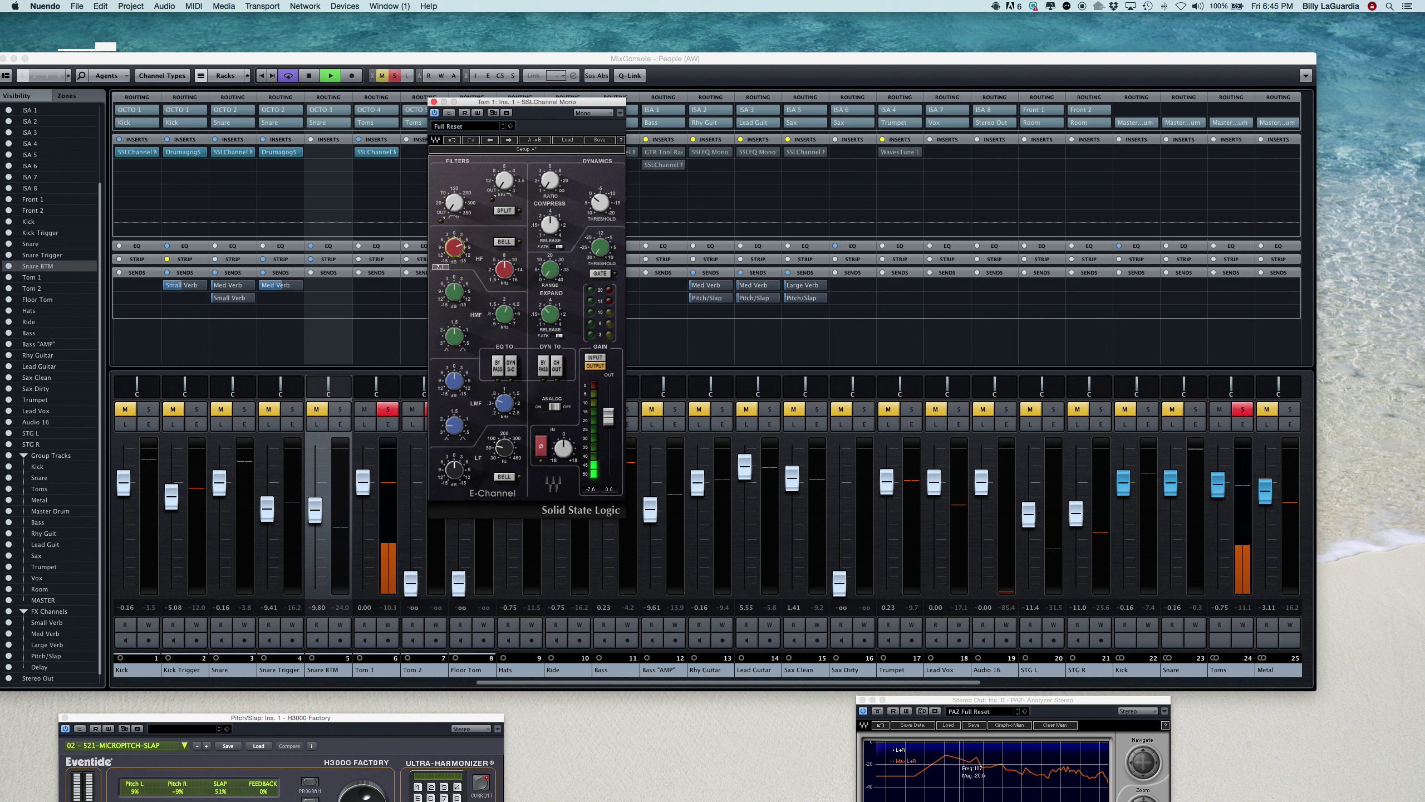
left_click(504, 242)
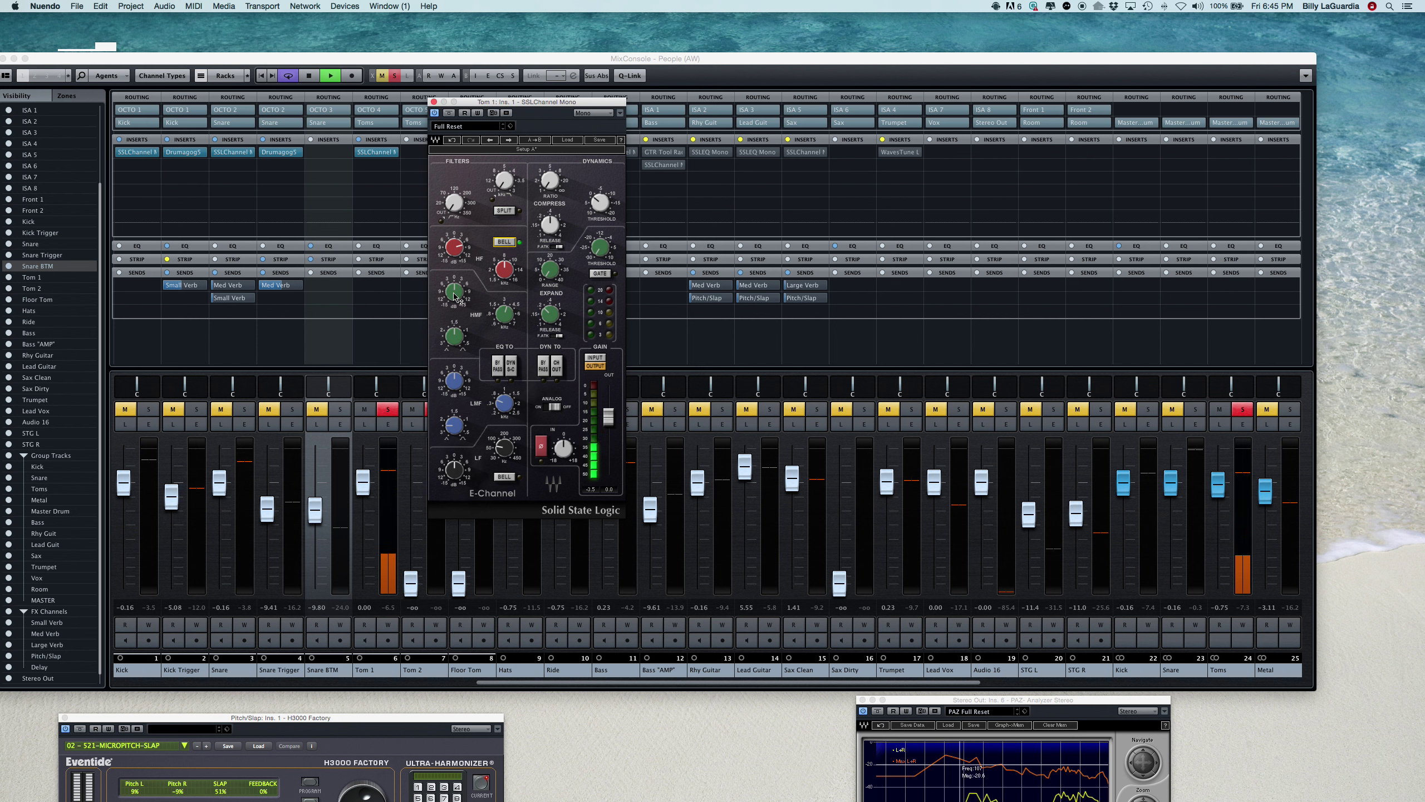
mouse_move(454, 294)
left_mouse_down()
mouse_move(454, 338)
mouse_move(456, 287)
left_mouse_up()
left_click_drag(452, 291, 455, 418)
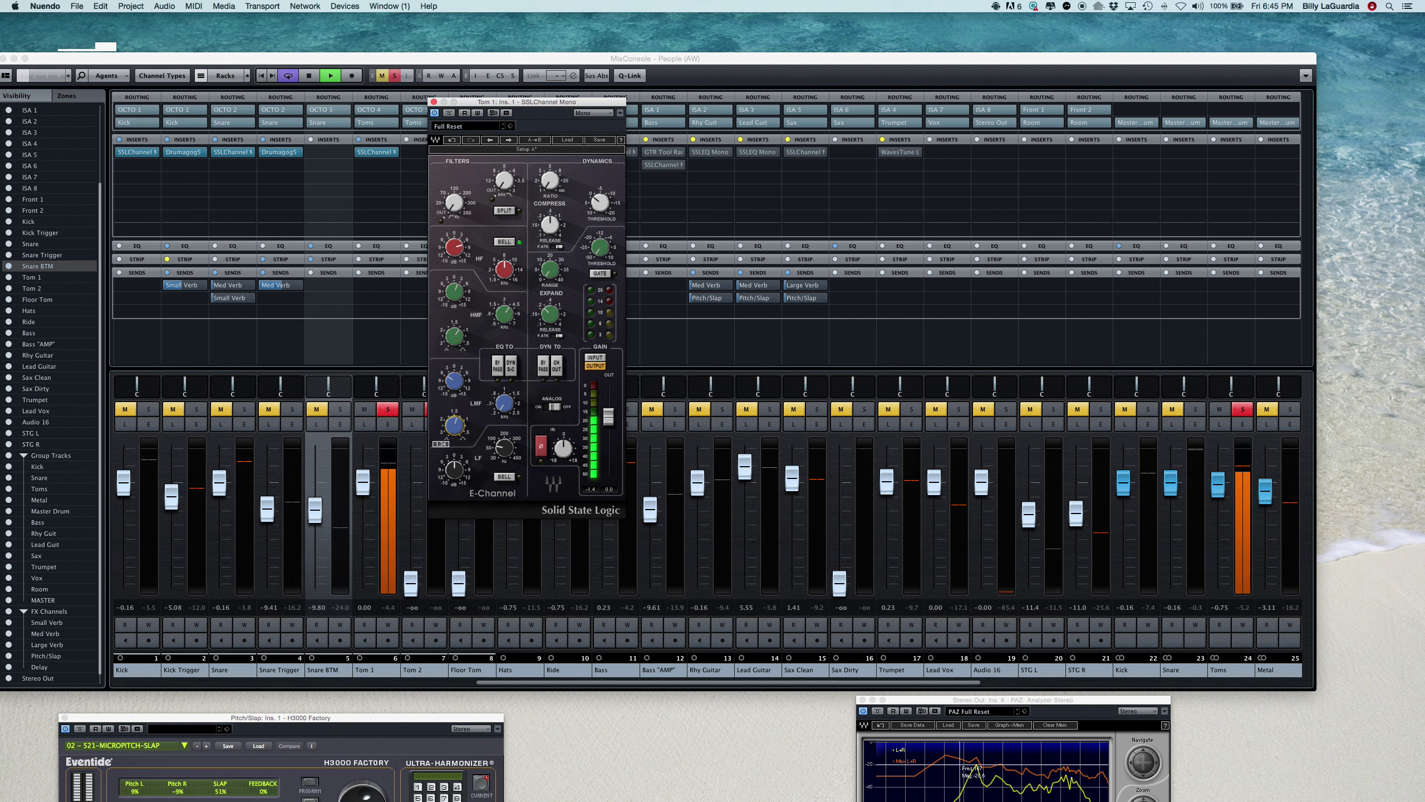
Adjust the LMF and LF bands in Tom 1's SSLChannel and engage its high-pass filter.
left_click(449, 384)
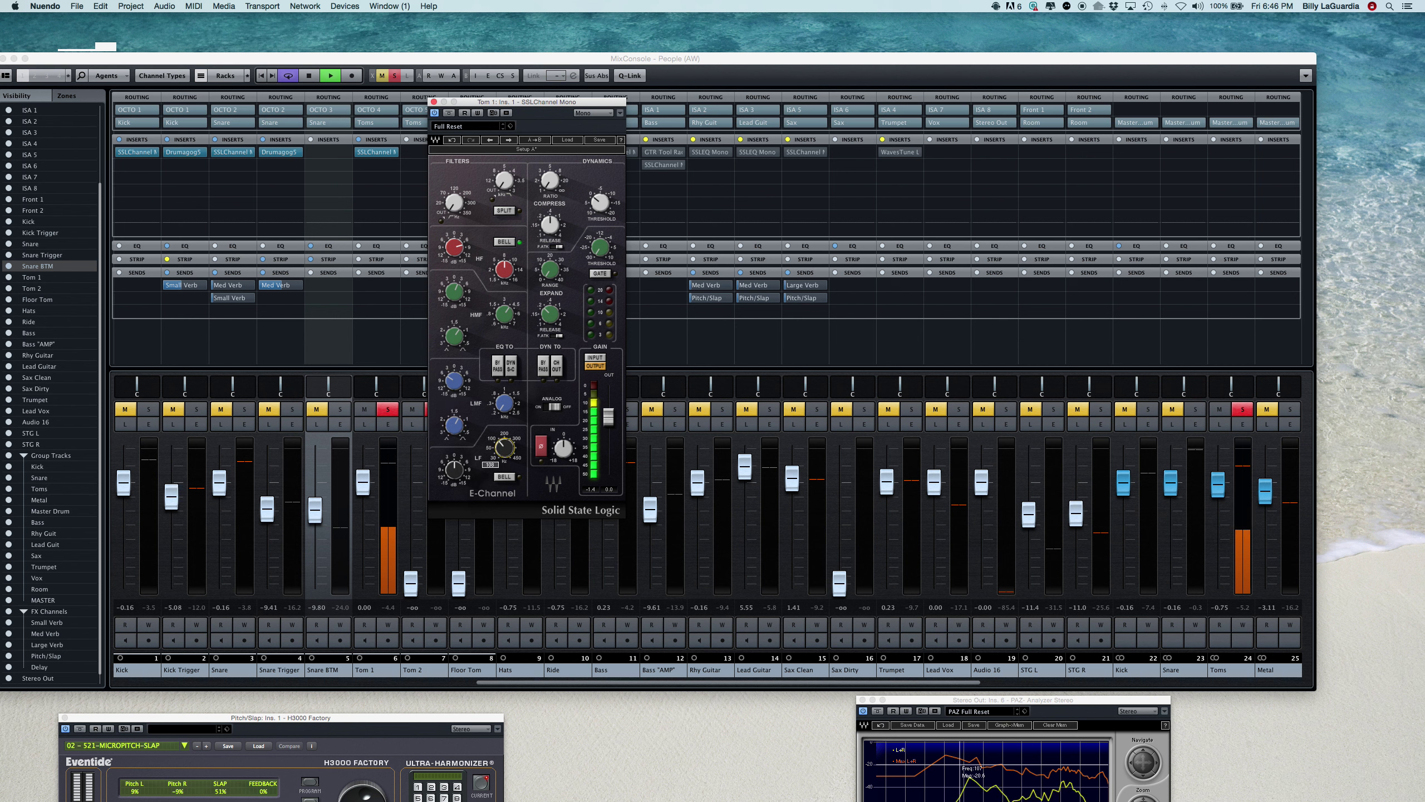
left_click_drag(455, 469, 454, 475)
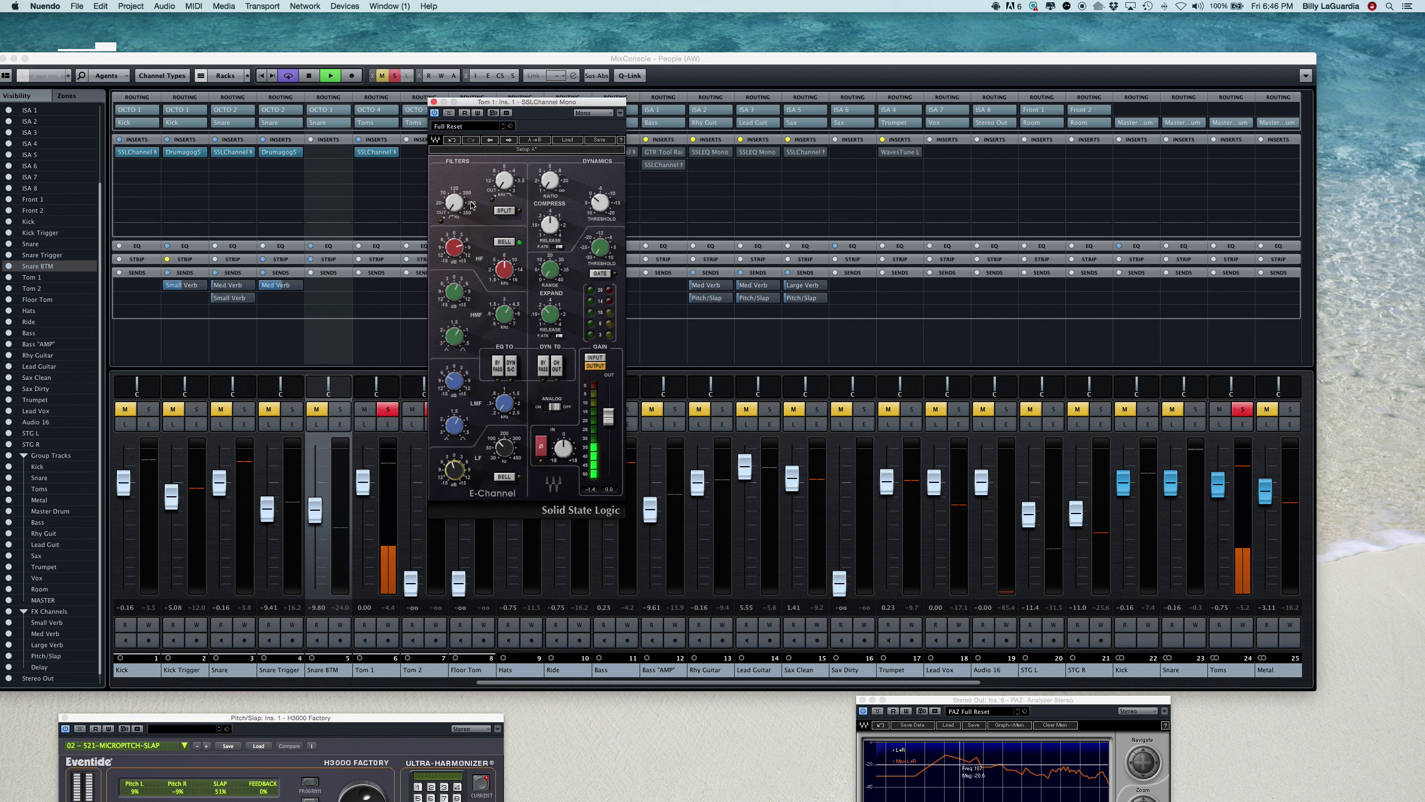
left_click_drag(450, 210, 450, 202)
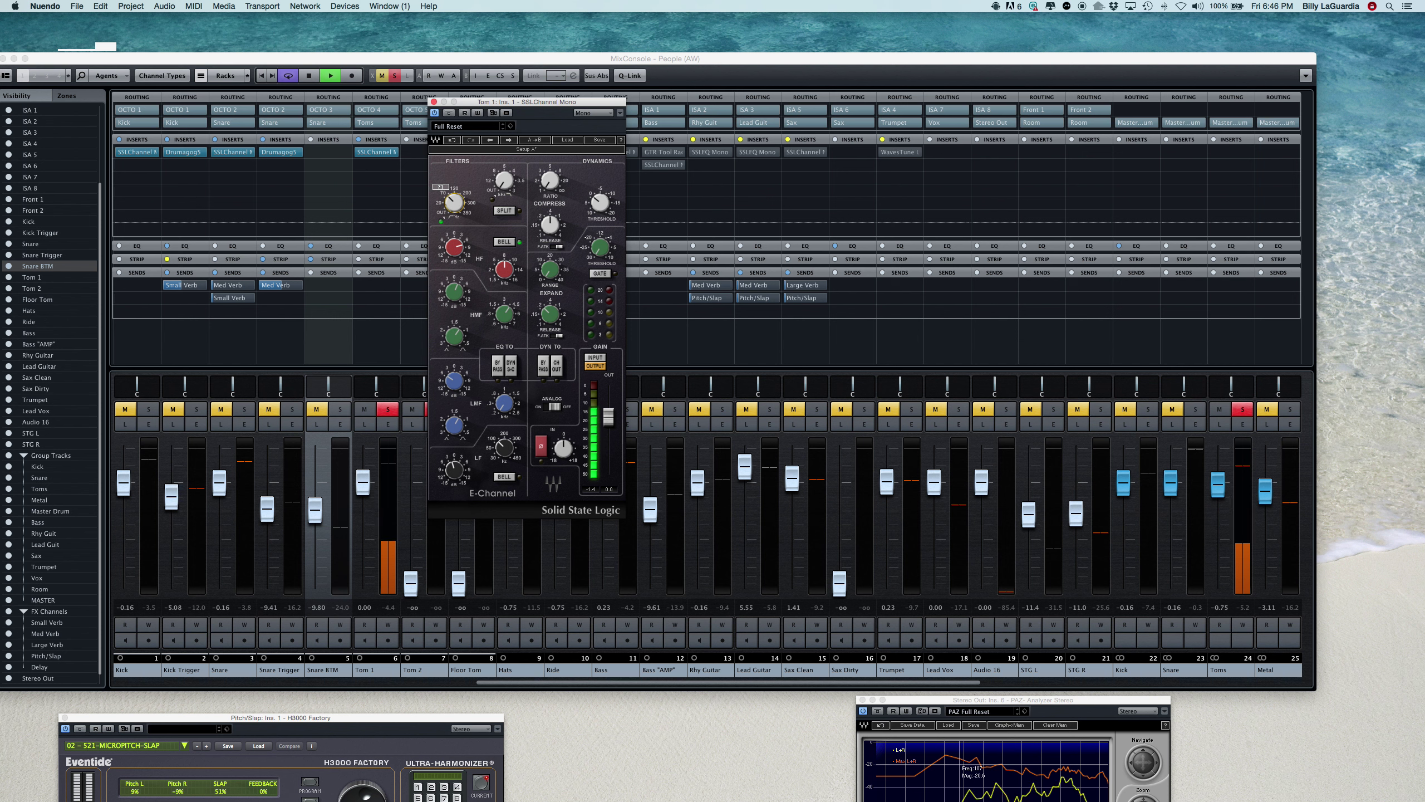
Set the compressor ratio and release and the gate's range and threshold in Tom 1's SSLChannel with Gate engaged, and close the plug-in.
left_click_drag(550, 180, 550, 180)
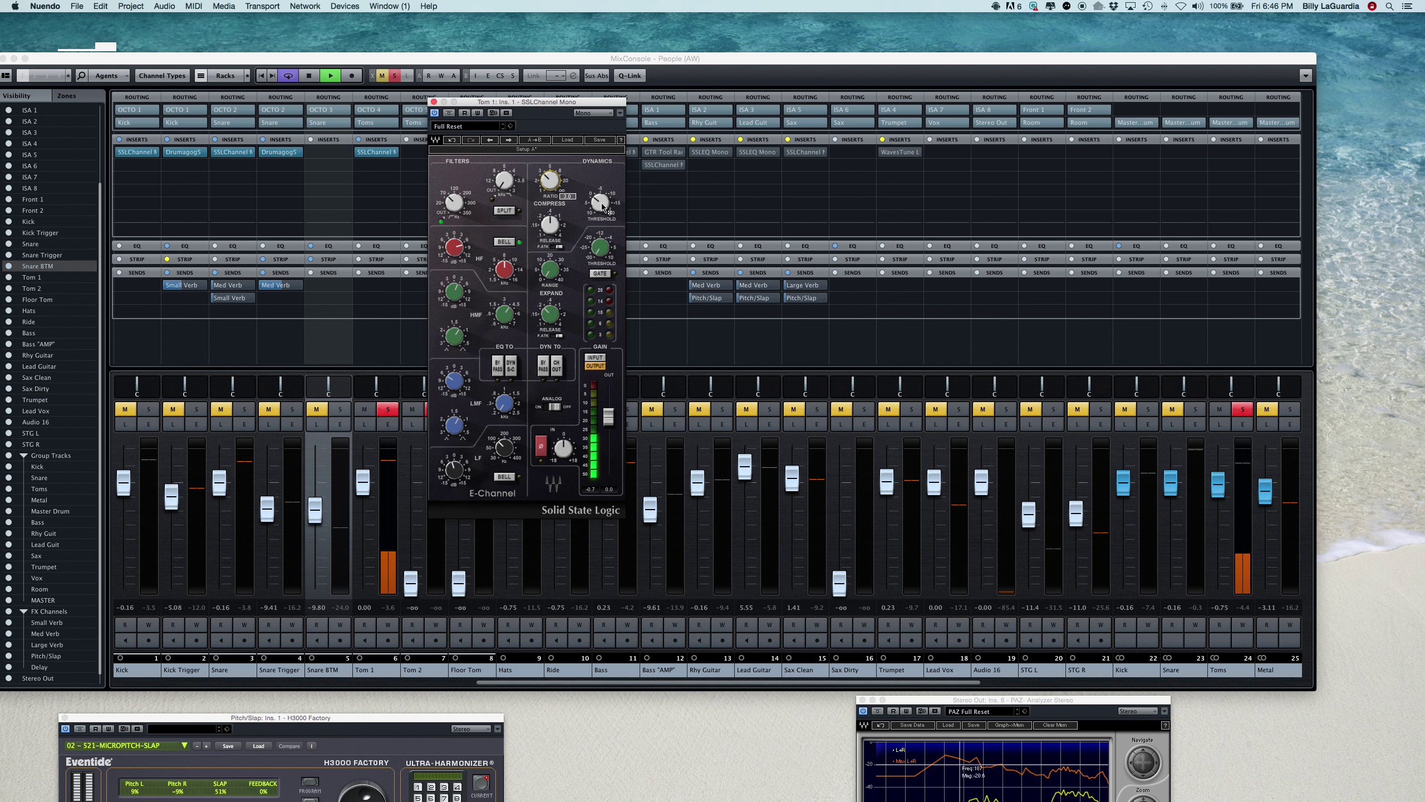
left_click_drag(551, 225, 550, 216)
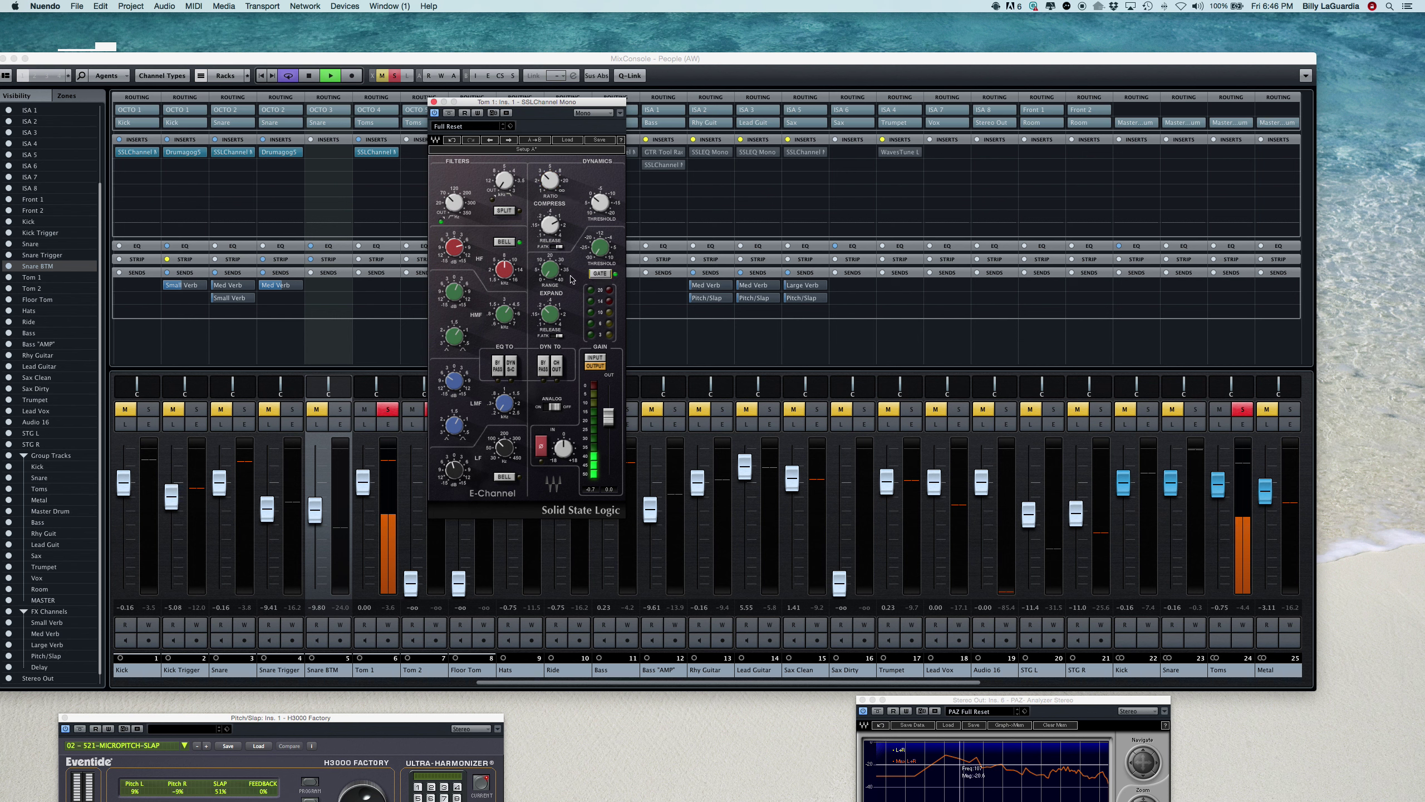
mouse_move(550, 269)
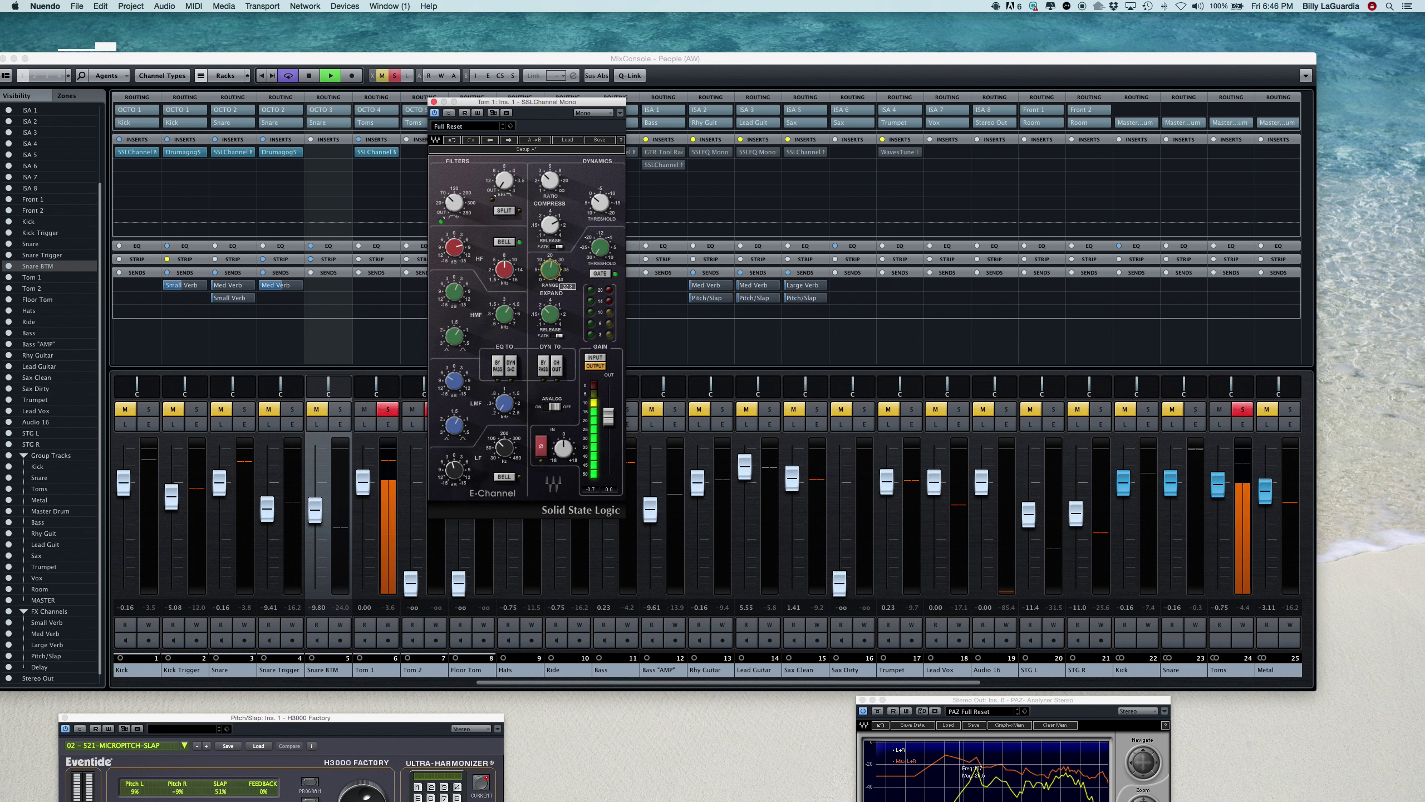
left_click_drag(550, 269, 550, 266)
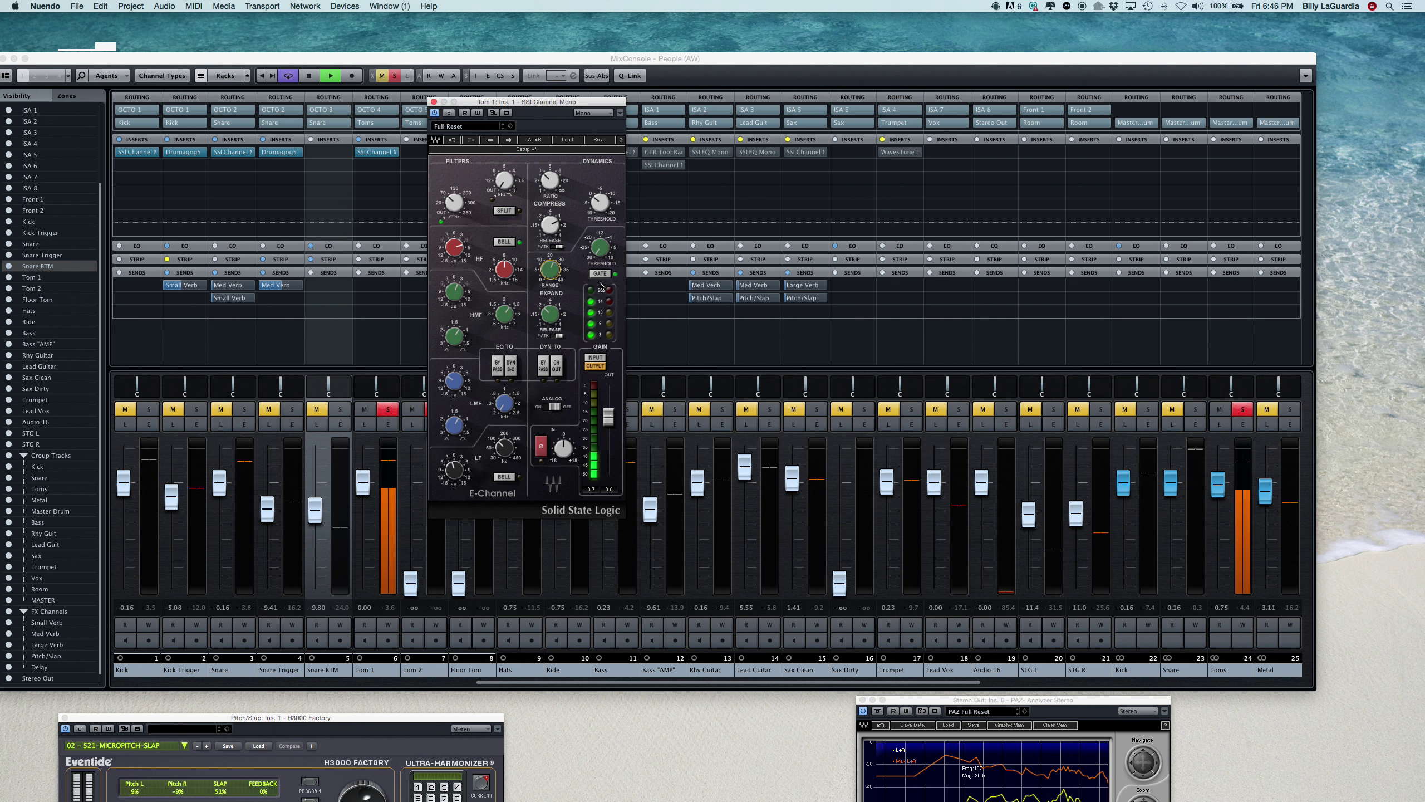
left_click_drag(598, 255, 598, 243)
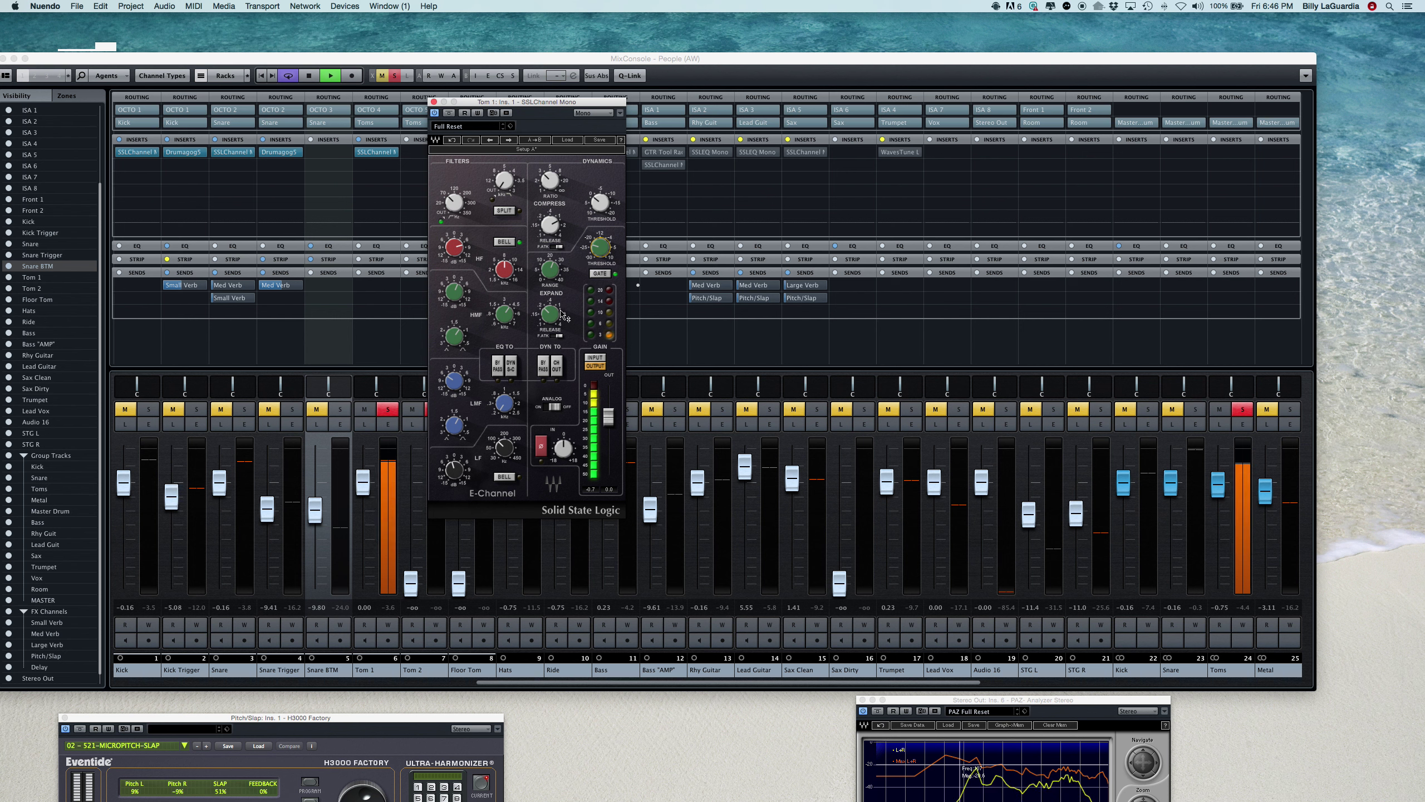
mouse_move(563, 316)
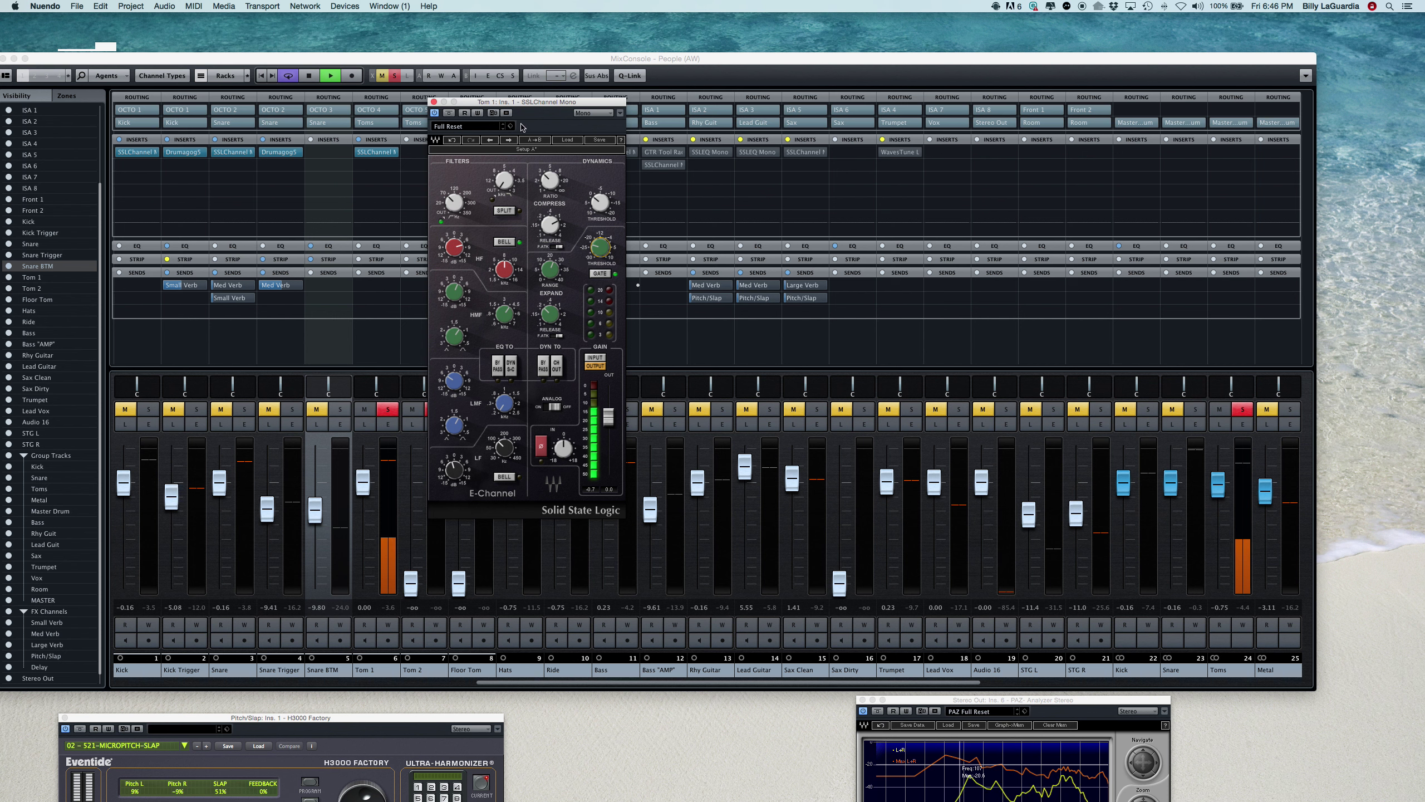
left_click(433, 102)
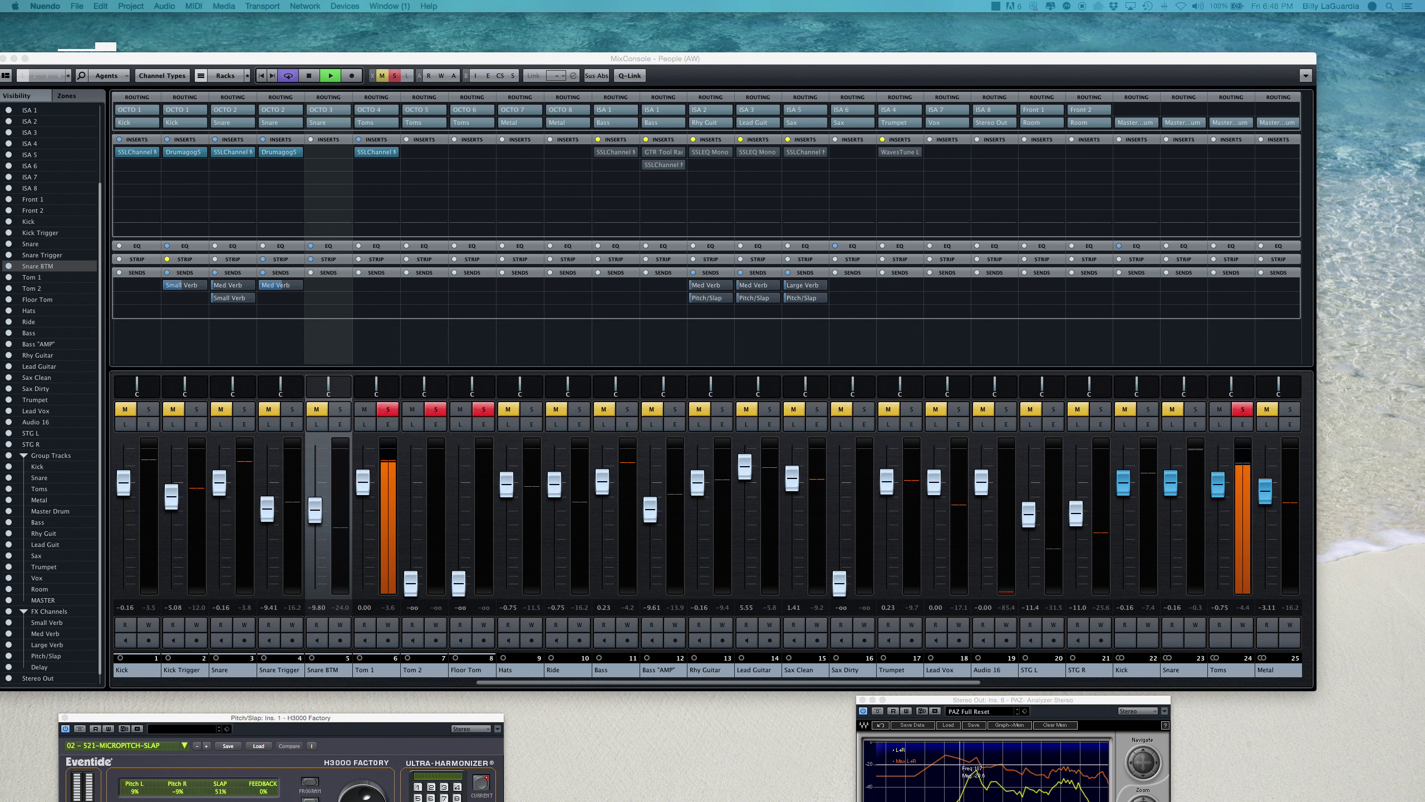
Raise the Tom 2 fader to -0.55 and insert SSLChannel Mono in its first slot, moving the plug-in window clear of the channel.
left_click_drag(410, 583, 411, 479)
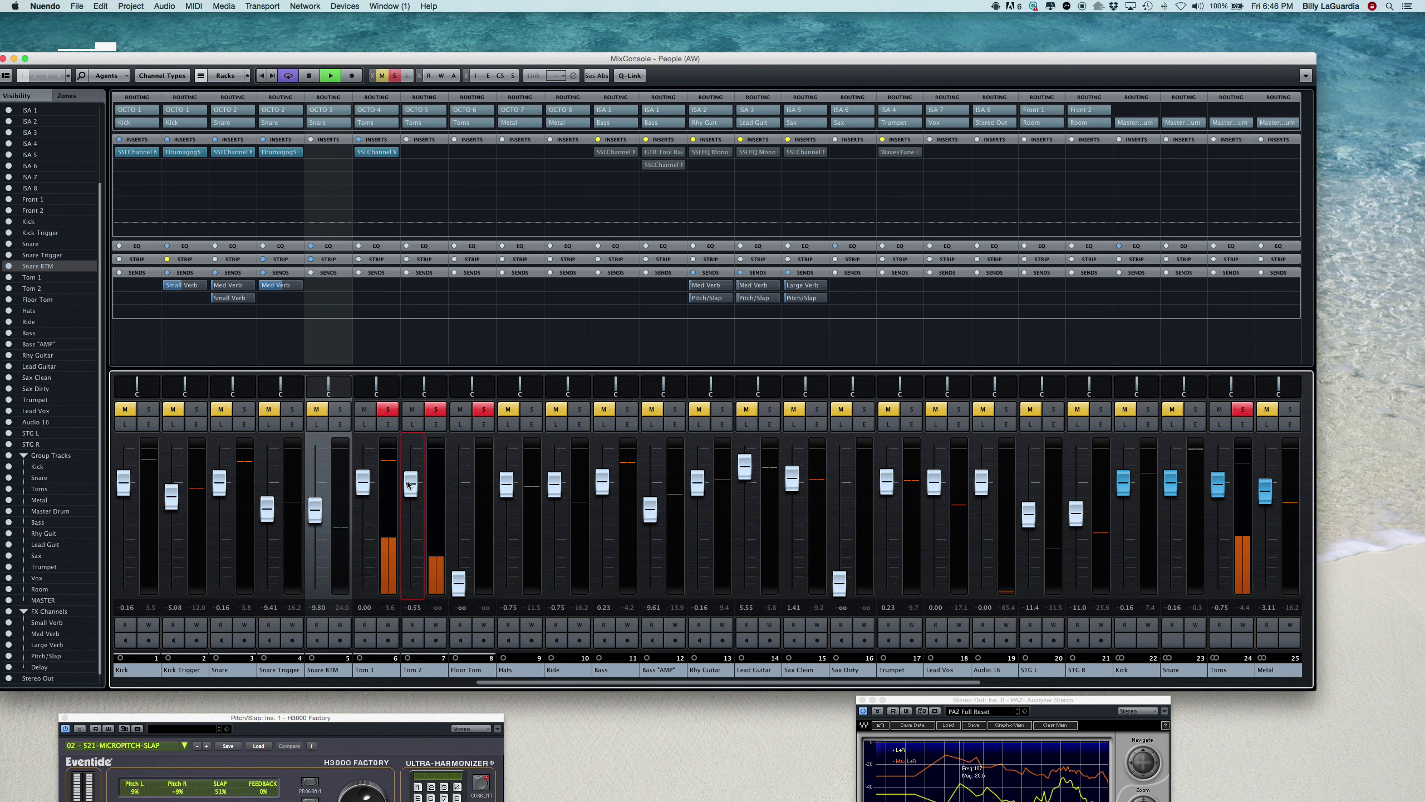
left_click(446, 152)
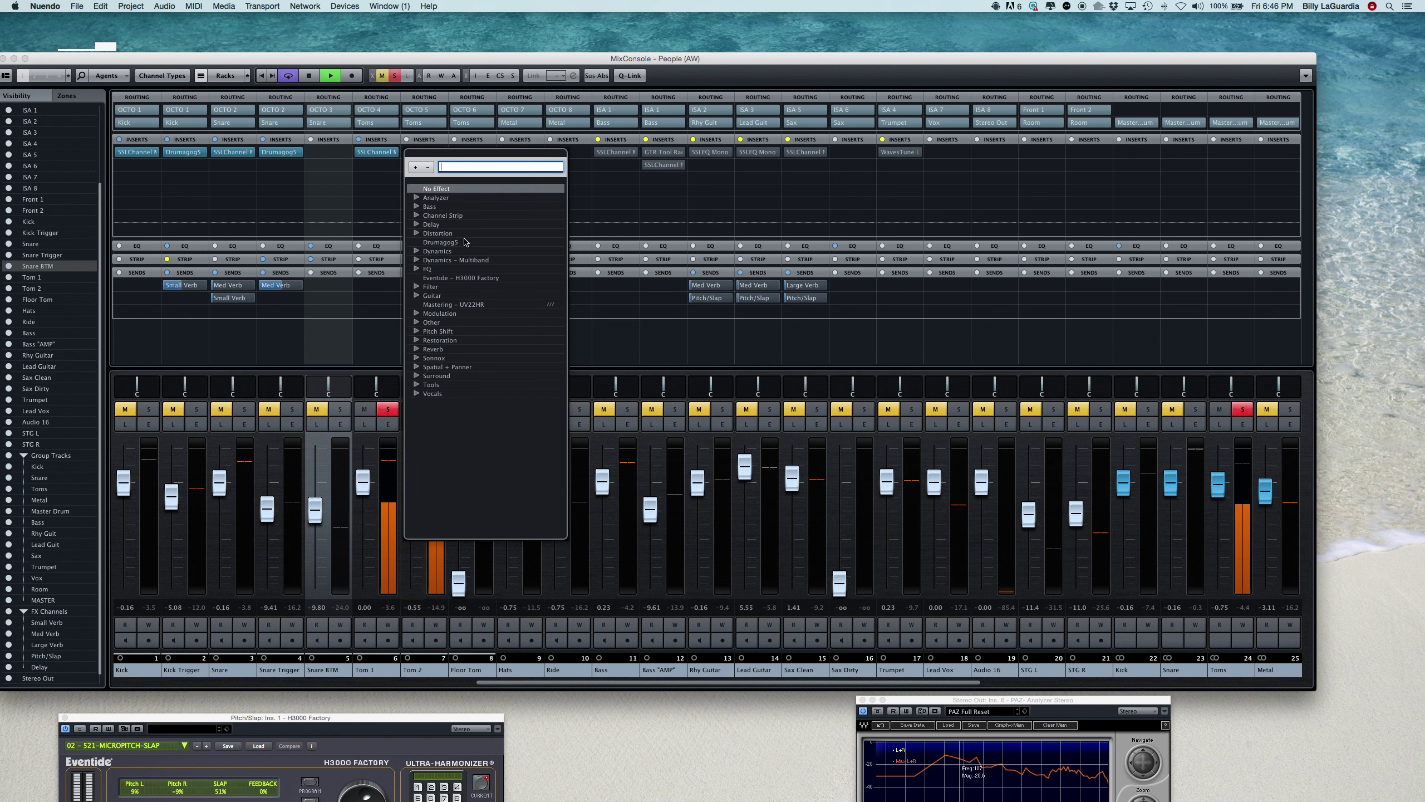
left_click(417, 217)
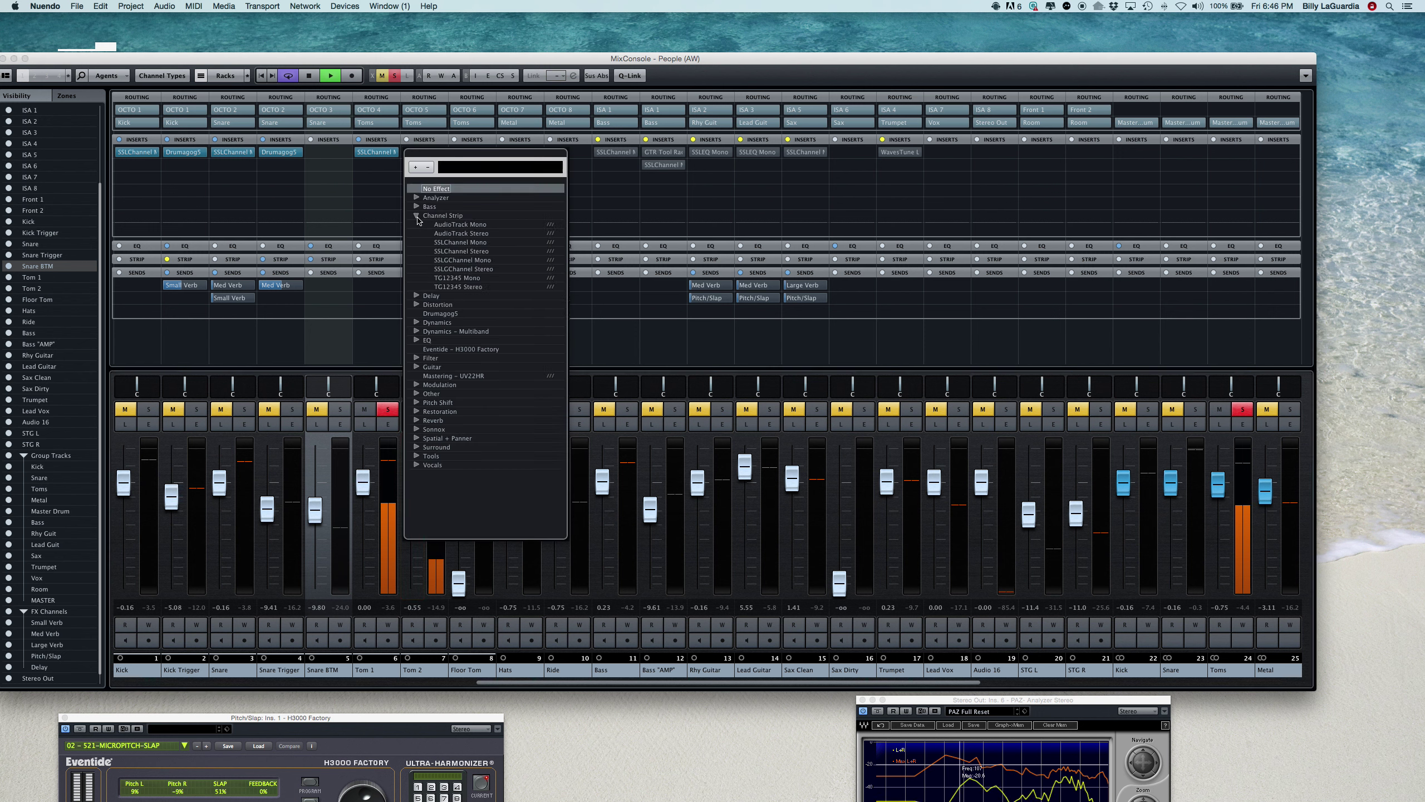
left_click(457, 243)
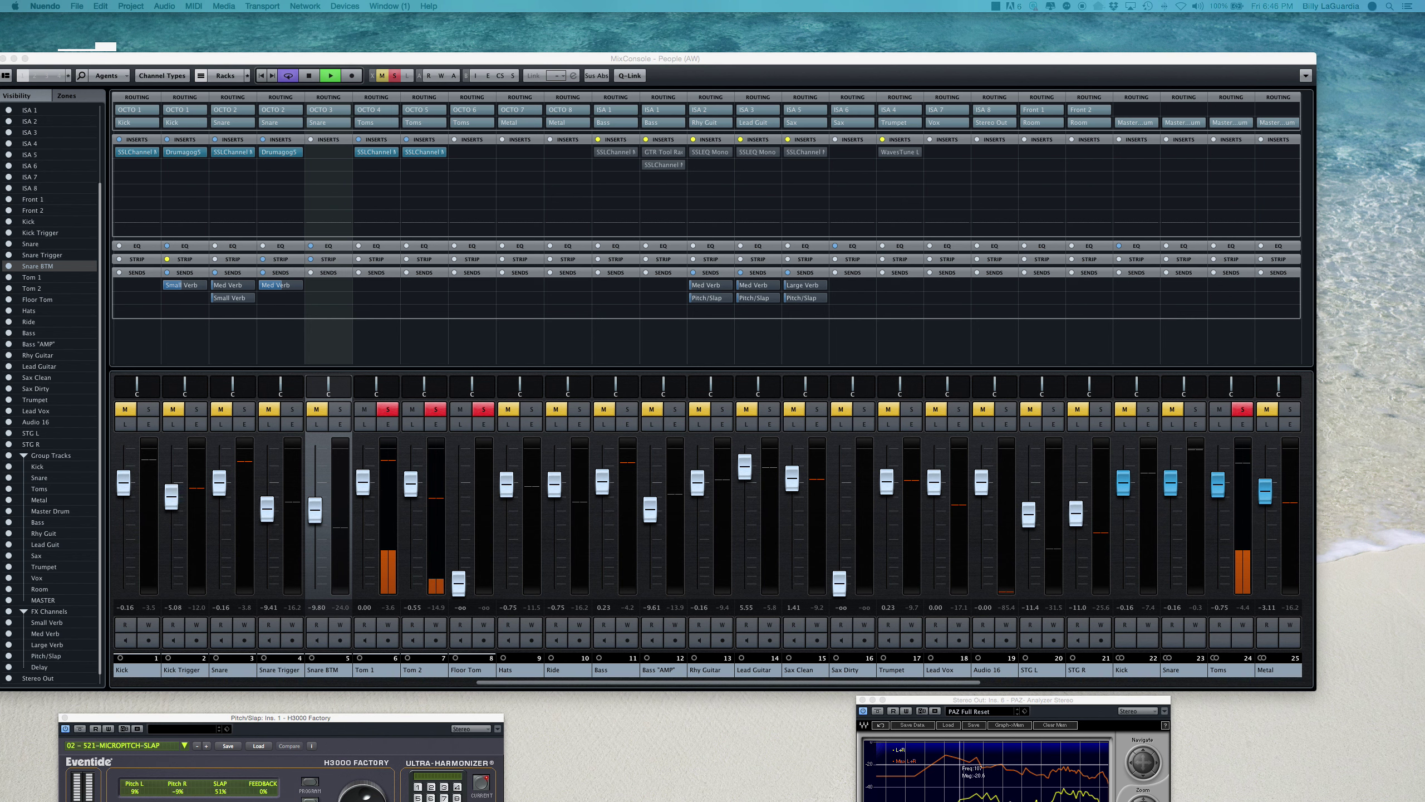
left_click_drag(235, 139, 508, 130)
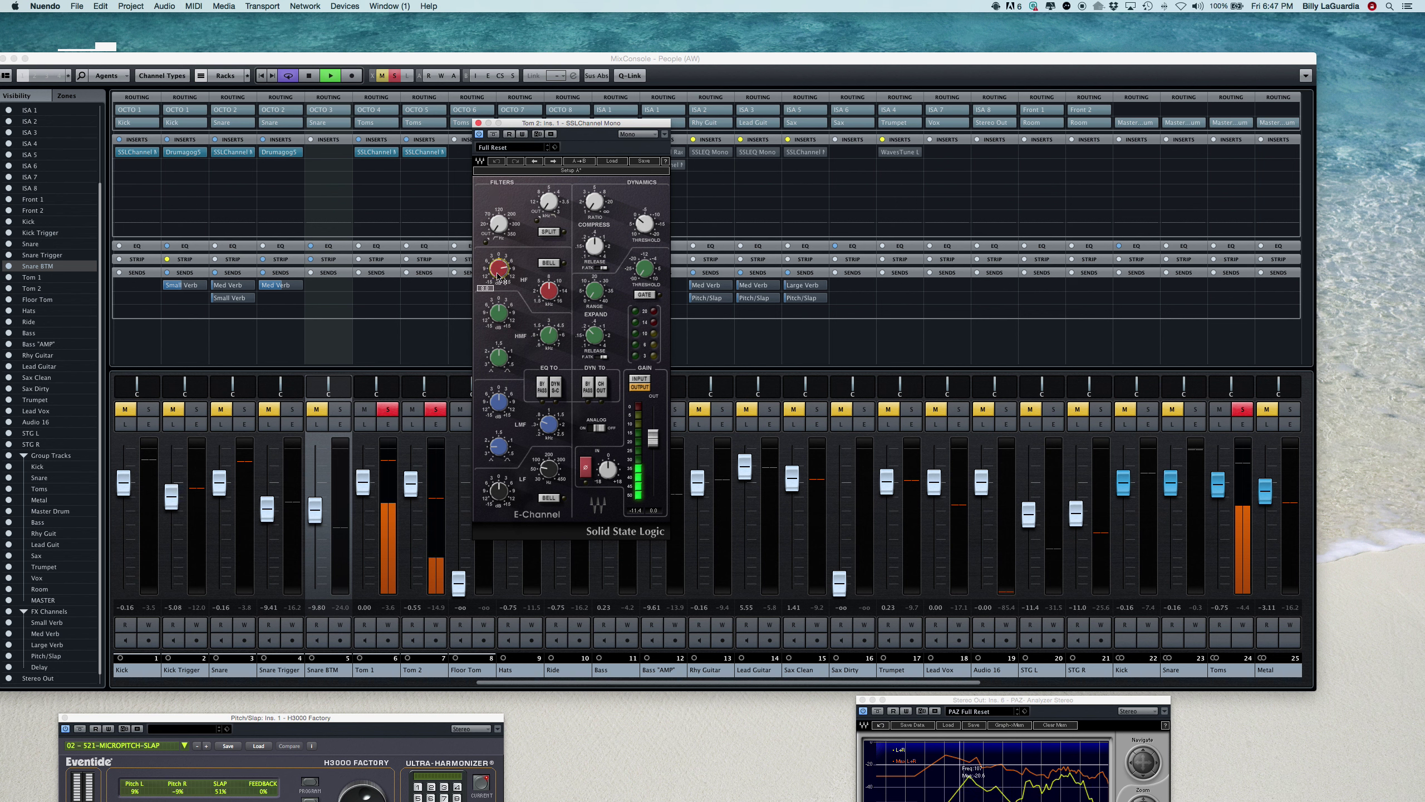
Shape the HF gain and frequency and the HMF frequency, gain and Q in Tom 2's SSLChannel.
left_click_drag(544, 298, 544, 298)
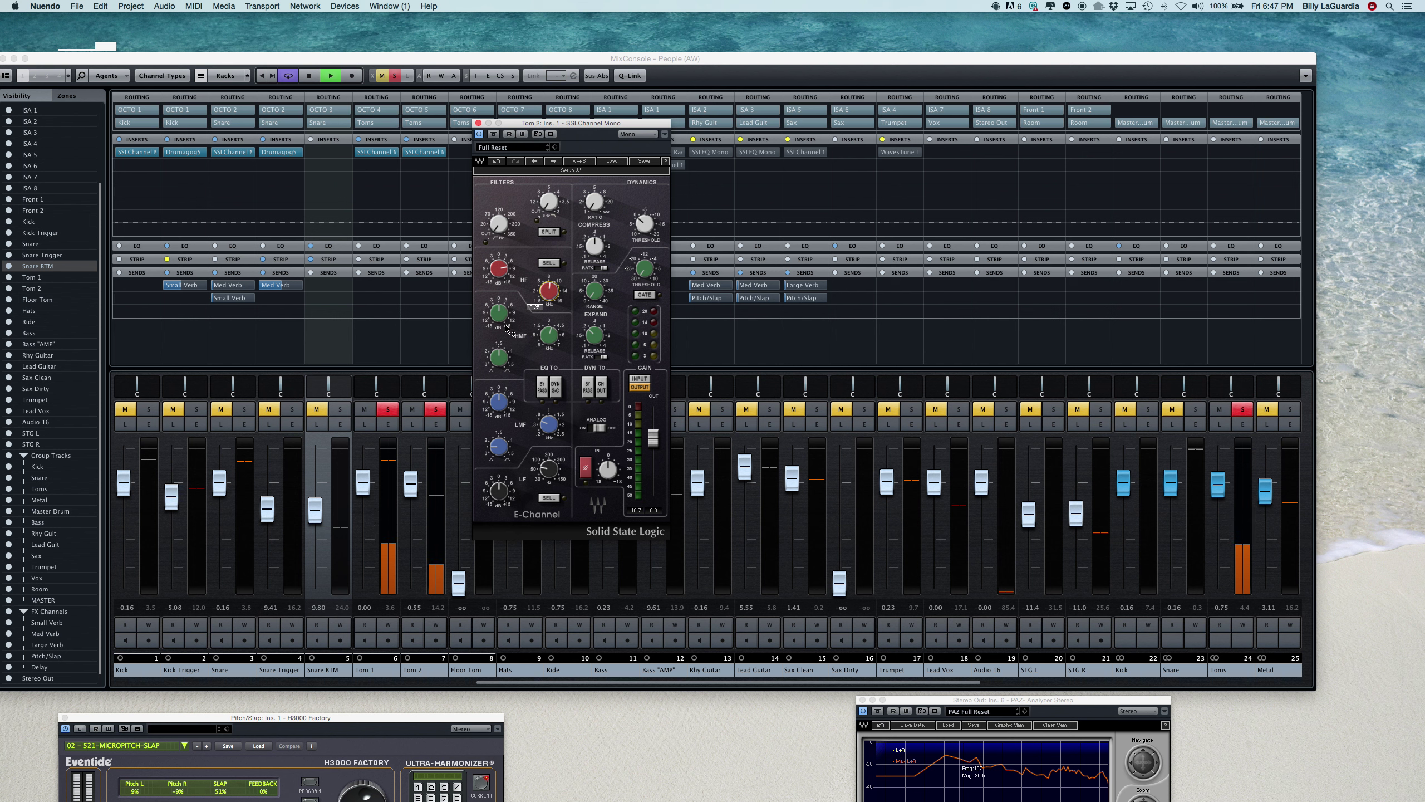
left_click(548, 334)
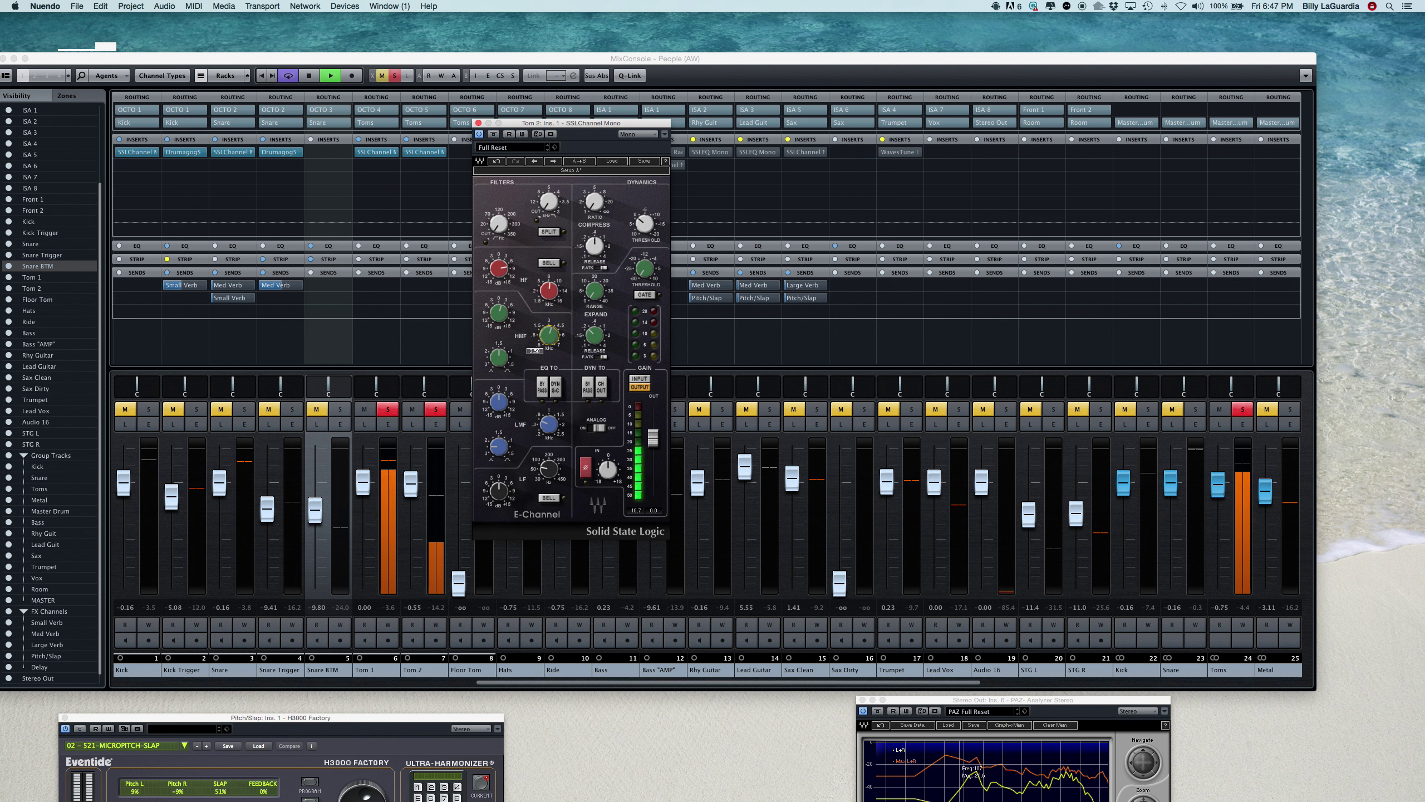
left_click_drag(549, 334, 549, 330)
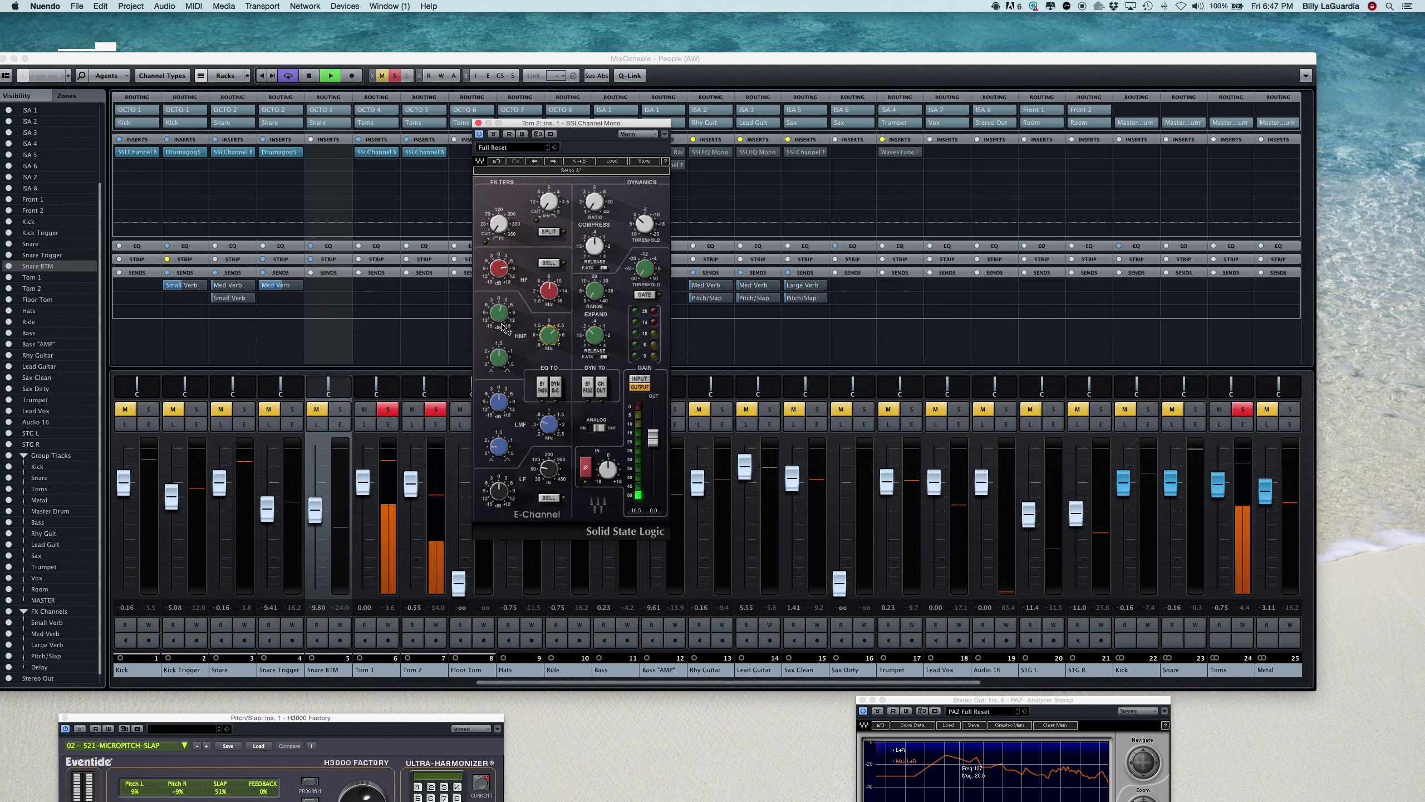
left_click(499, 357)
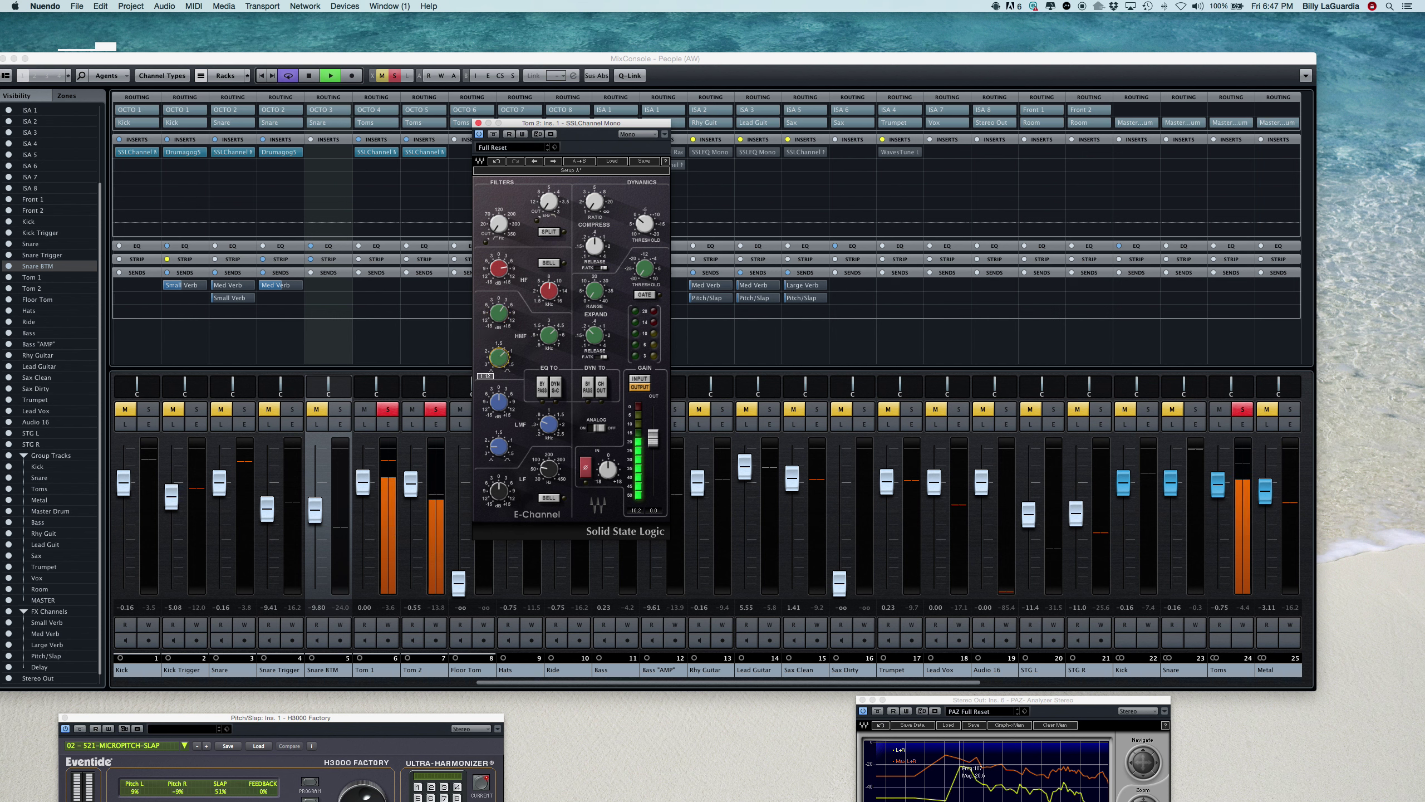
Adjust the LMF gain and frequency in Tom 2's SSLChannel and set the Tom 2 fader to 0.00.
left_click(499, 401)
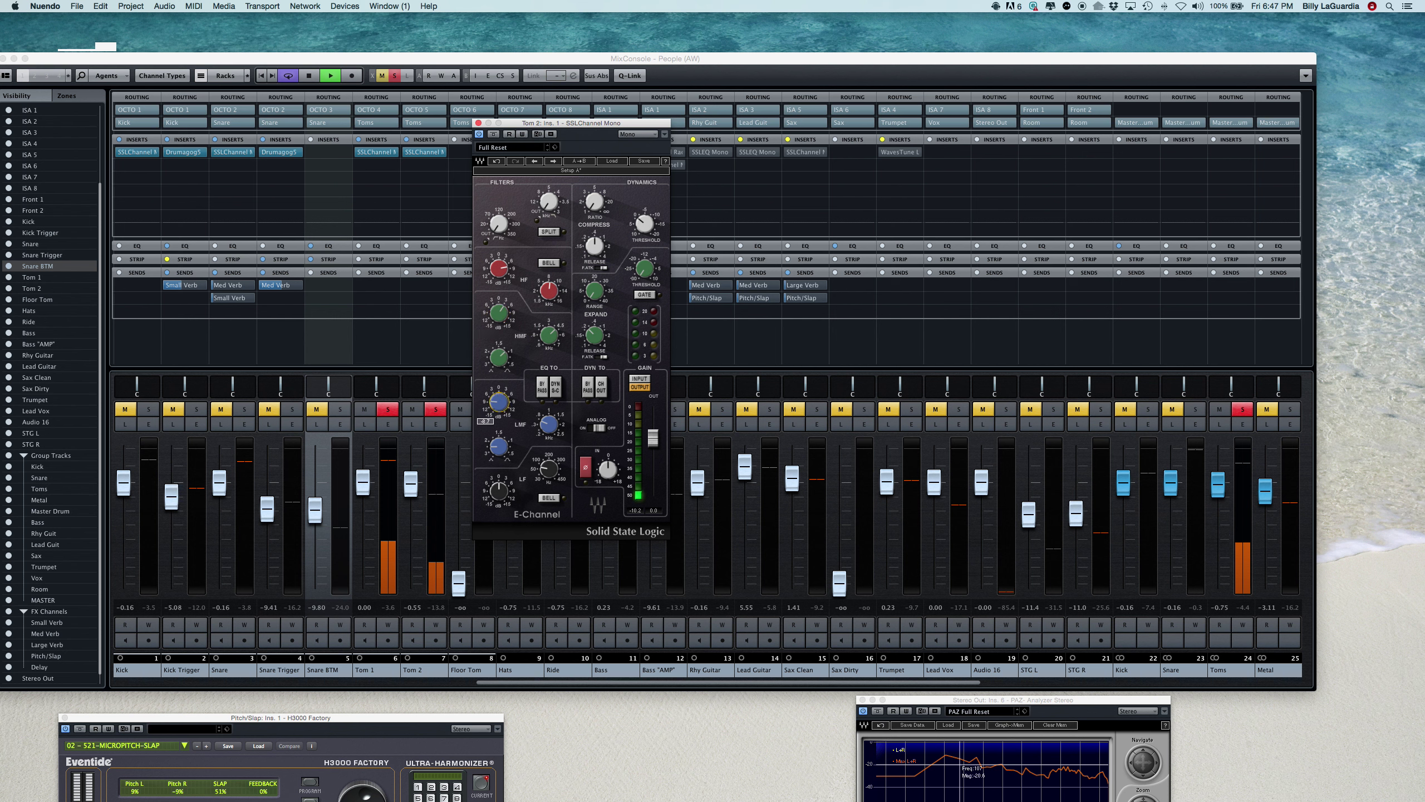
left_click(549, 423)
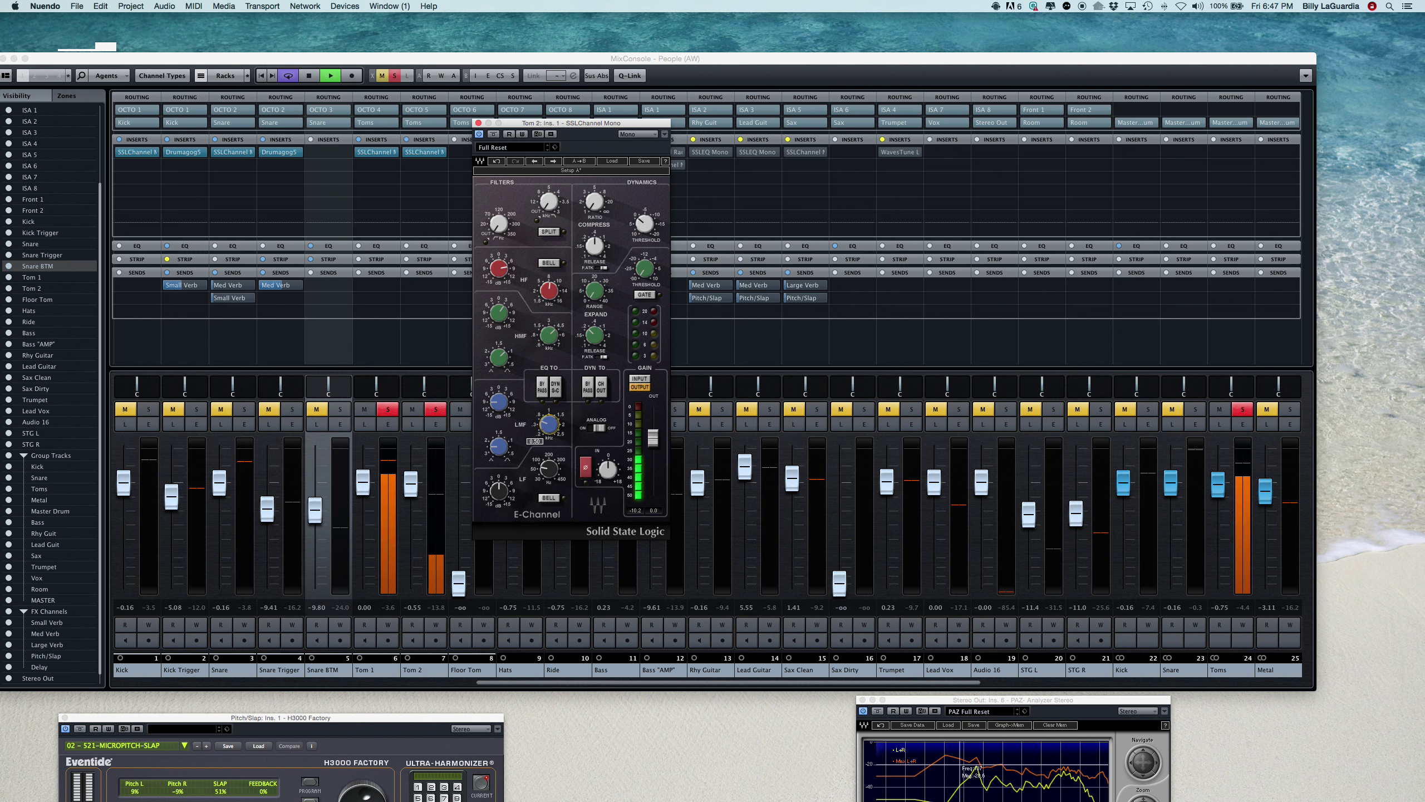
left_click_drag(549, 424, 549, 421)
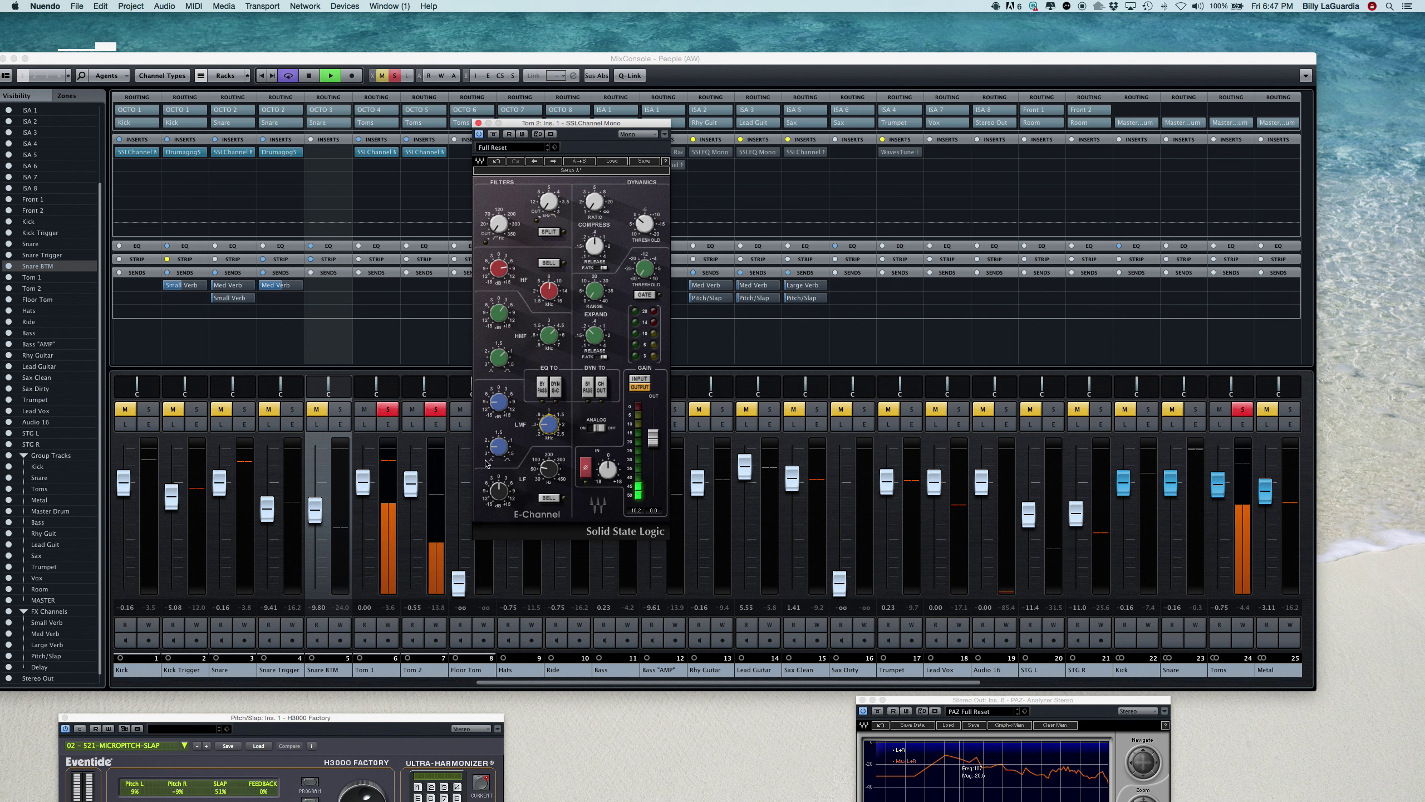
left_click(413, 483, "super")
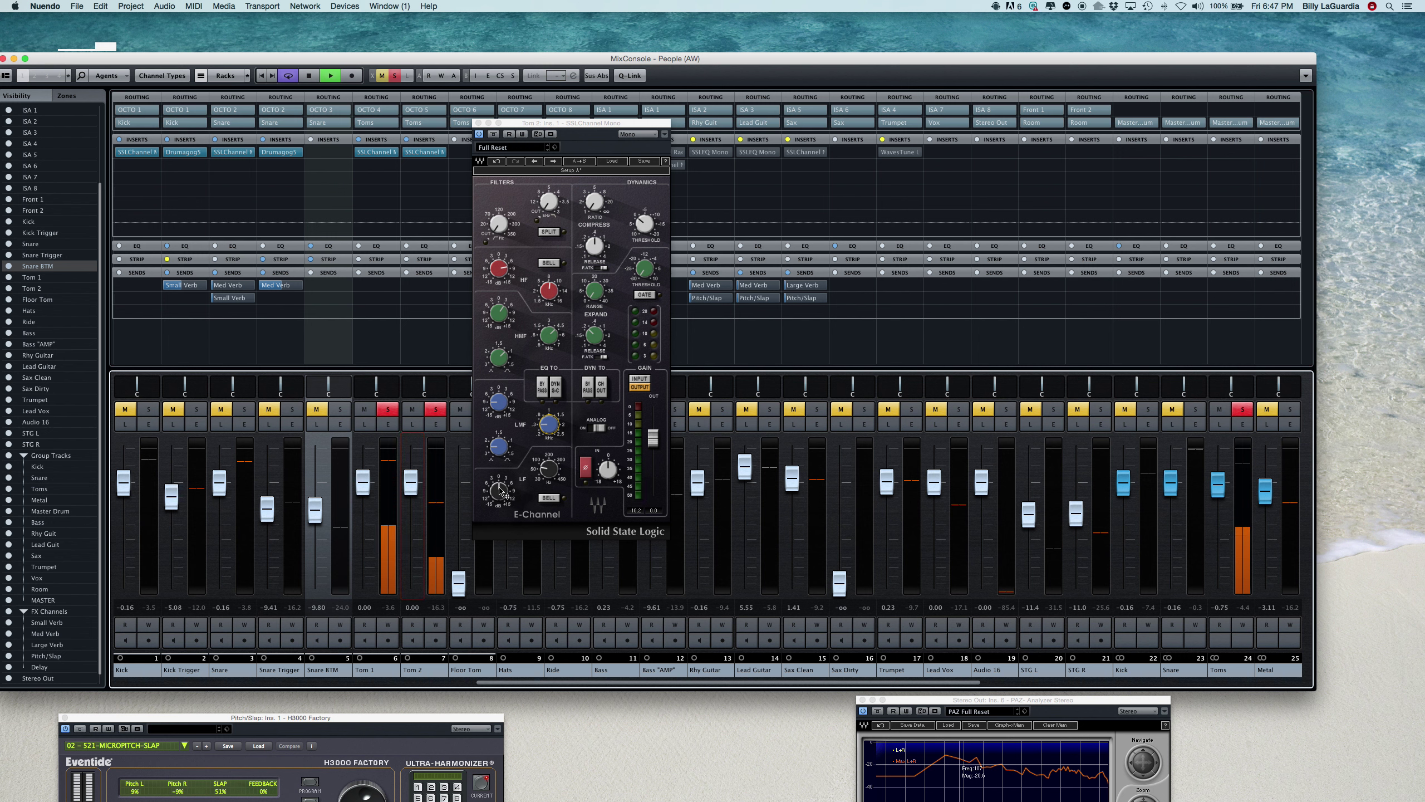
Adjust the LF gain and frequency and the high-pass filter in Tom 2's SSLChannel.
left_click_drag(501, 492, 501, 506)
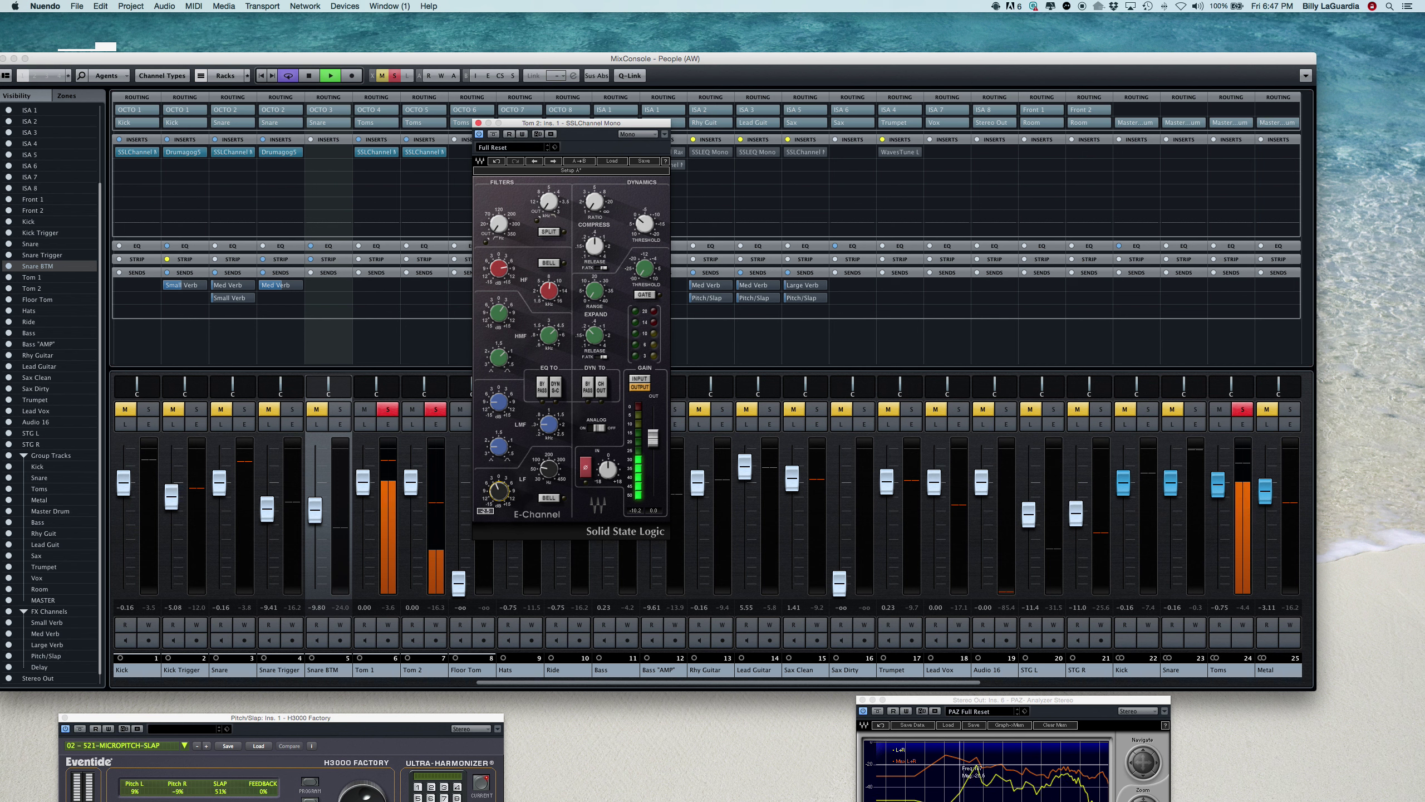
left_click_drag(549, 468, 549, 475)
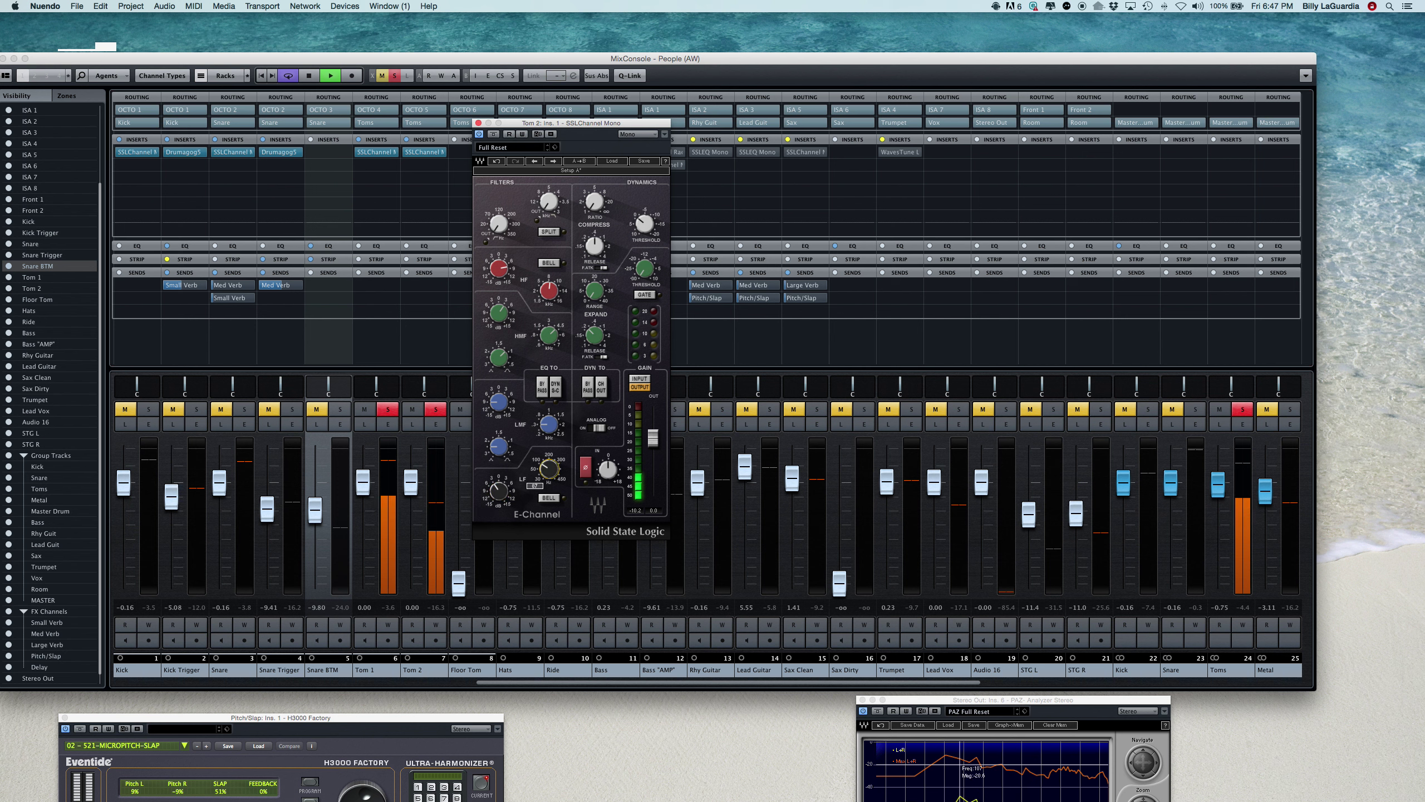
left_click_drag(498, 223, 499, 233)
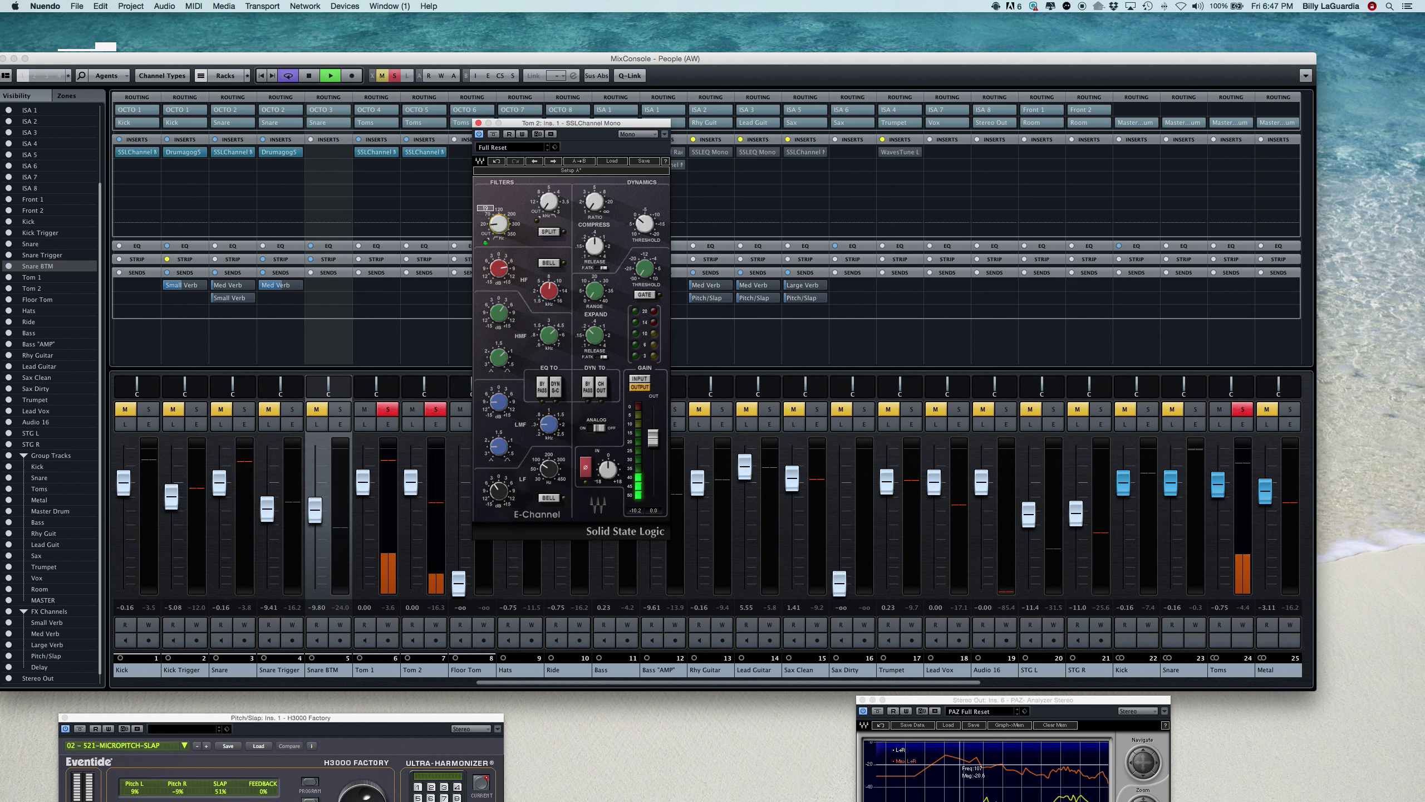
Engage Gate in Tom 2's SSLChannel and adjust the gate's range and threshold and the compressor's ratio and threshold.
left_click(645, 295)
left_click_drag(594, 290, 645, 276)
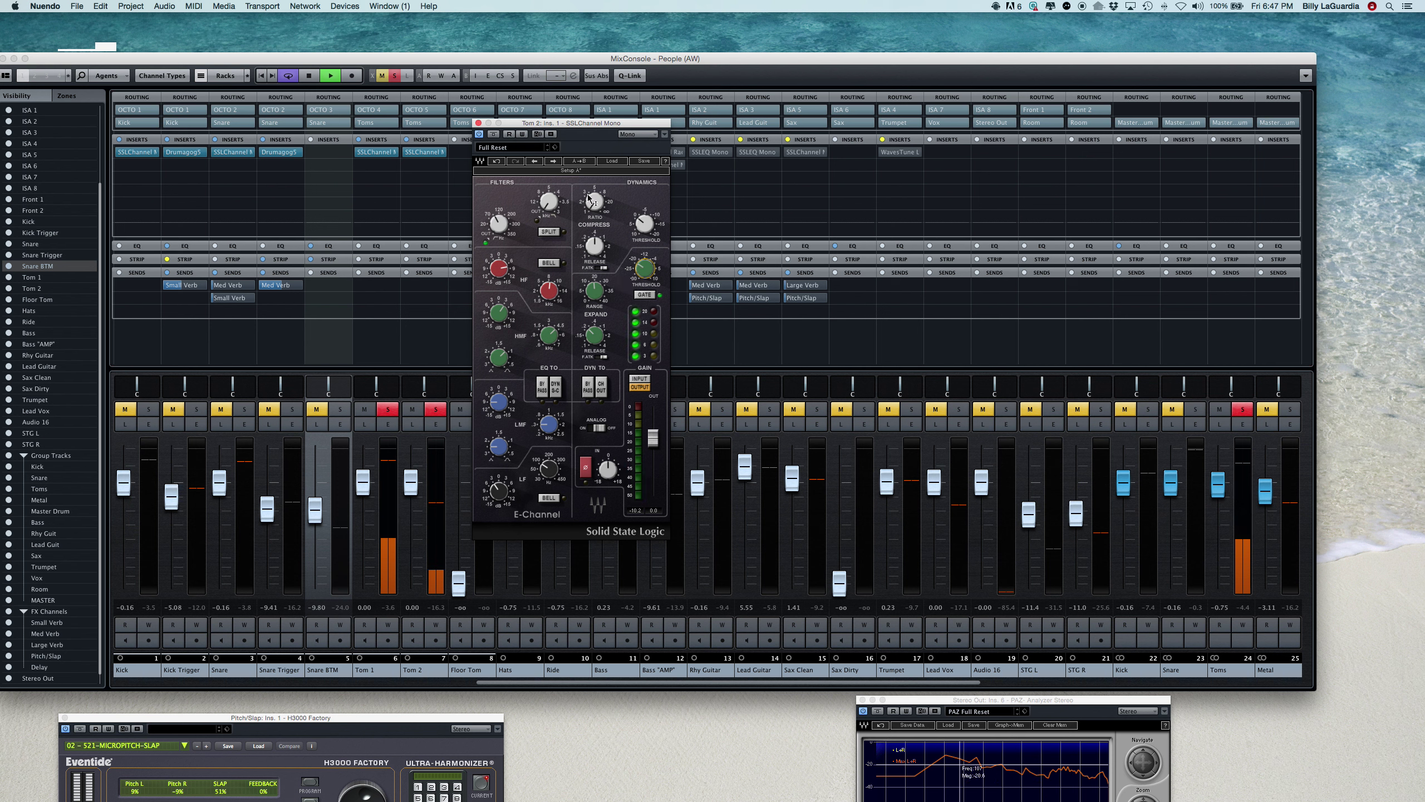
left_click_drag(588, 199, 588, 195)
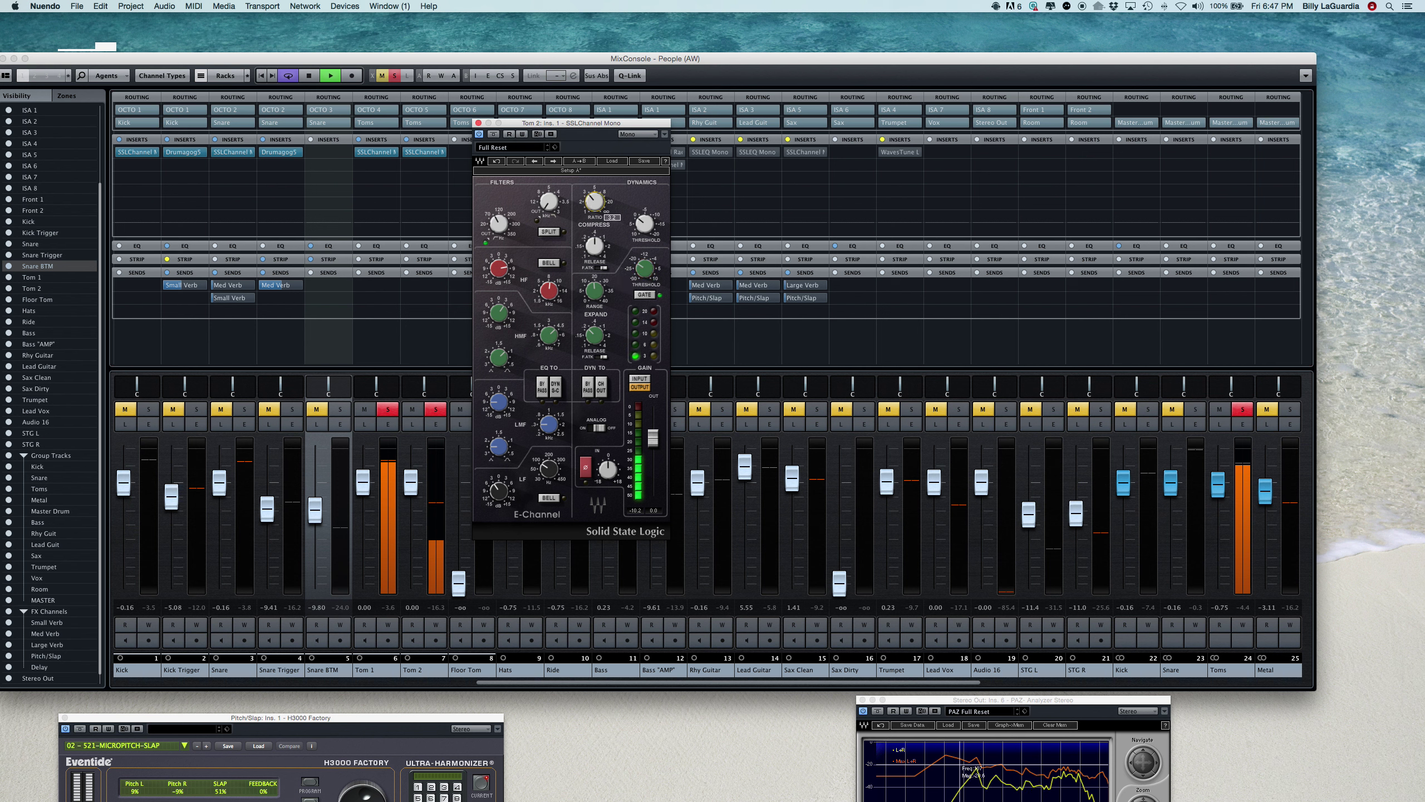
left_click_drag(645, 223, 645, 217)
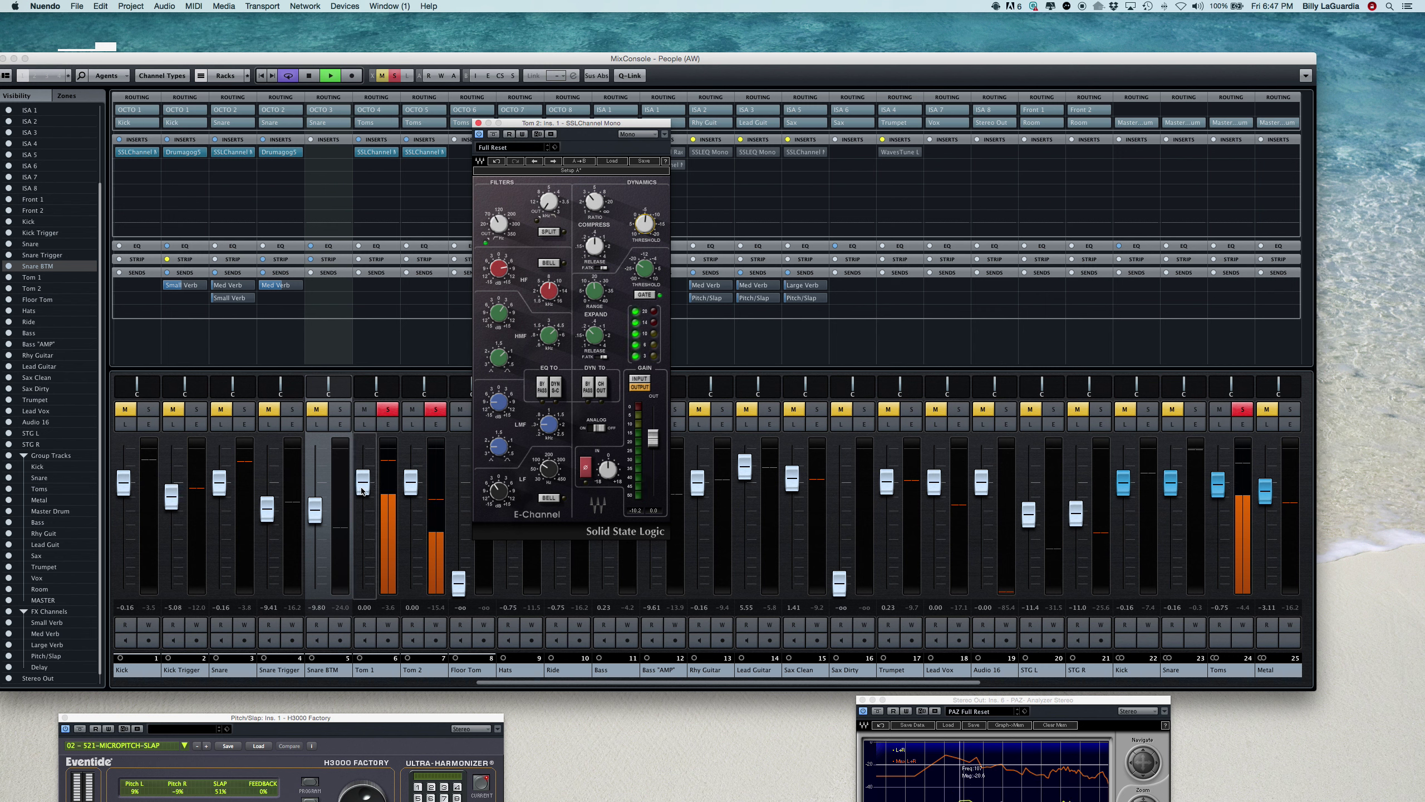
Set the Tom 1 fader to -3.90 and the Tom 2 fader to 5.74, and close Tom 2's SSLChannel.
left_click_drag(364, 488, 366, 501)
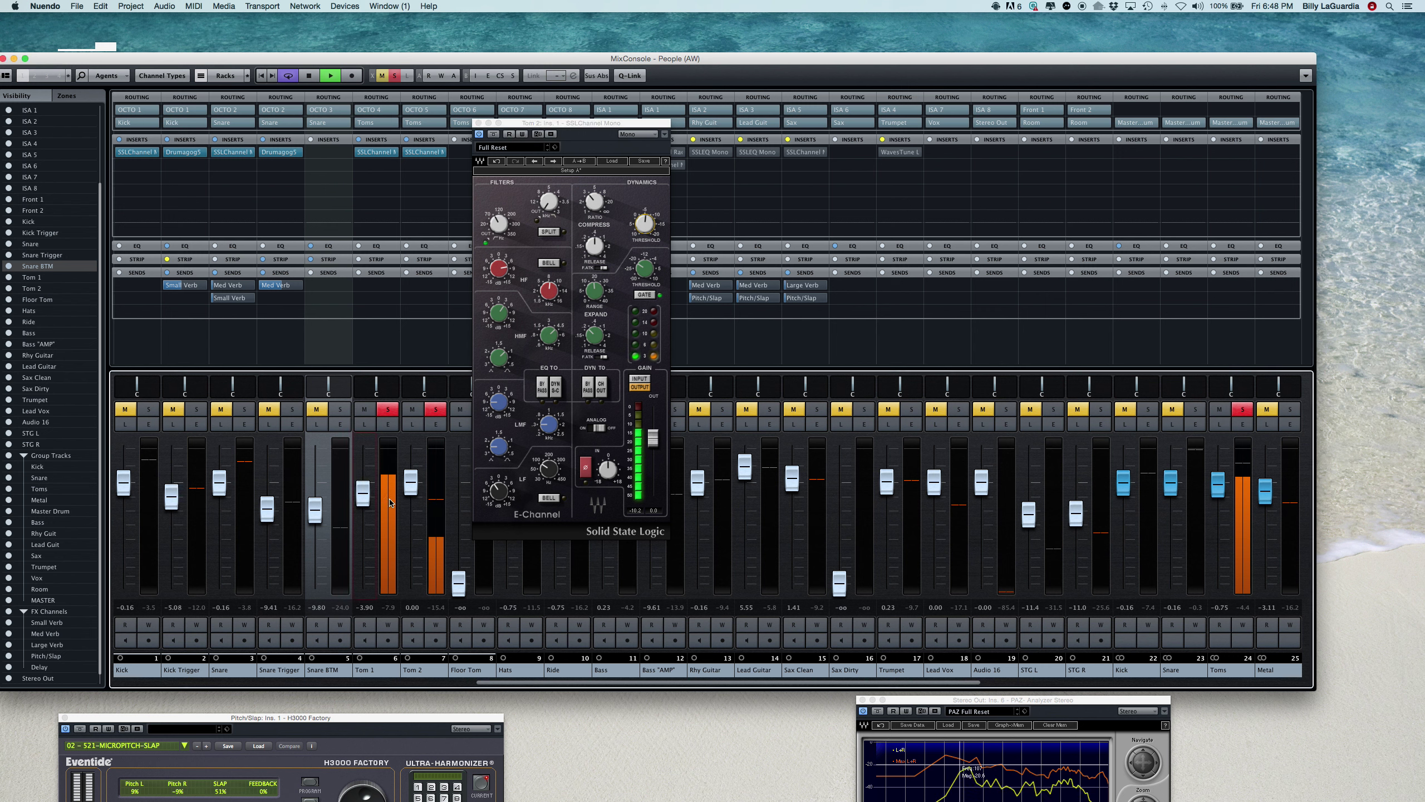
left_click(413, 492)
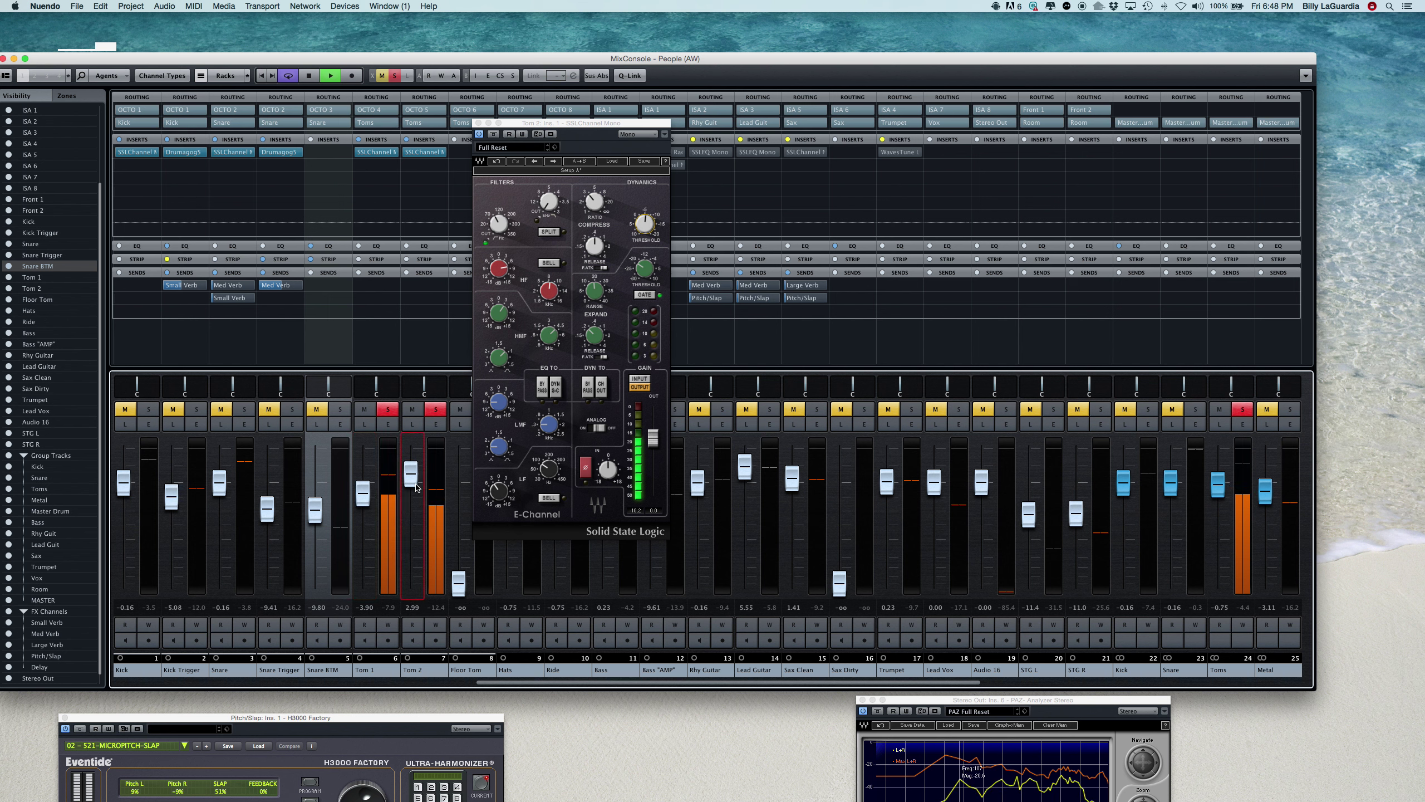
left_click_drag(416, 486, 416, 481)
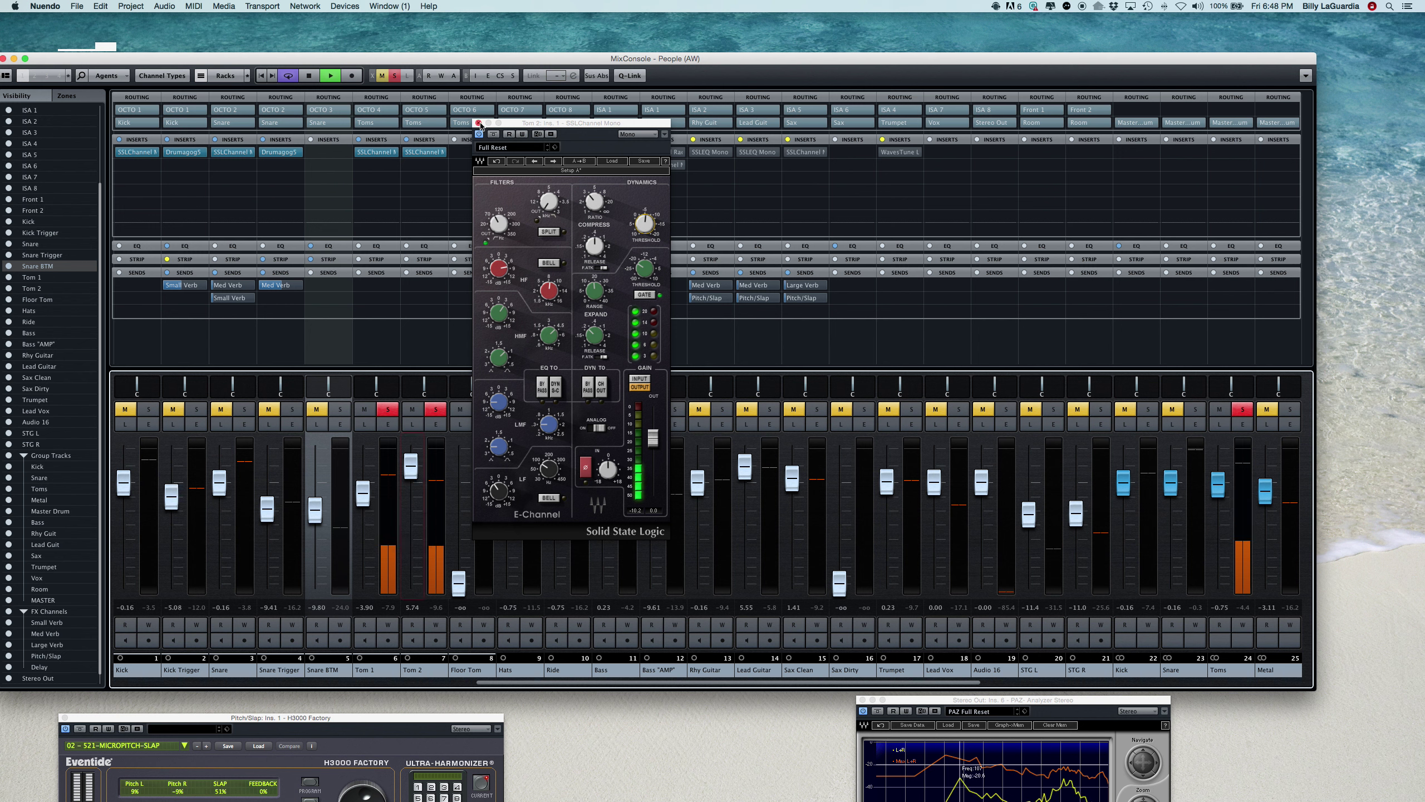
left_click(479, 124)
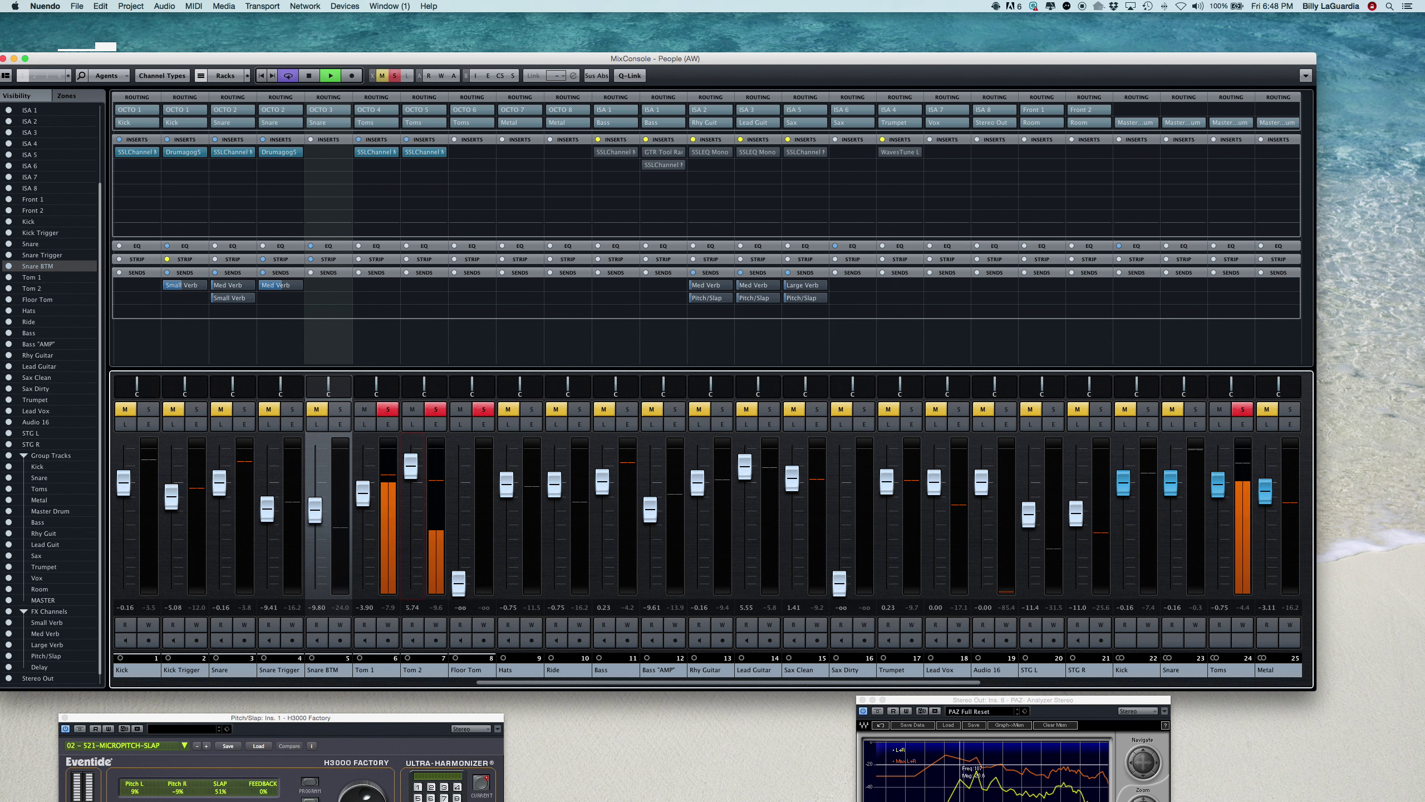
Raise the soloed Floor Tom's fader to 4.17 during playback.
key("space")
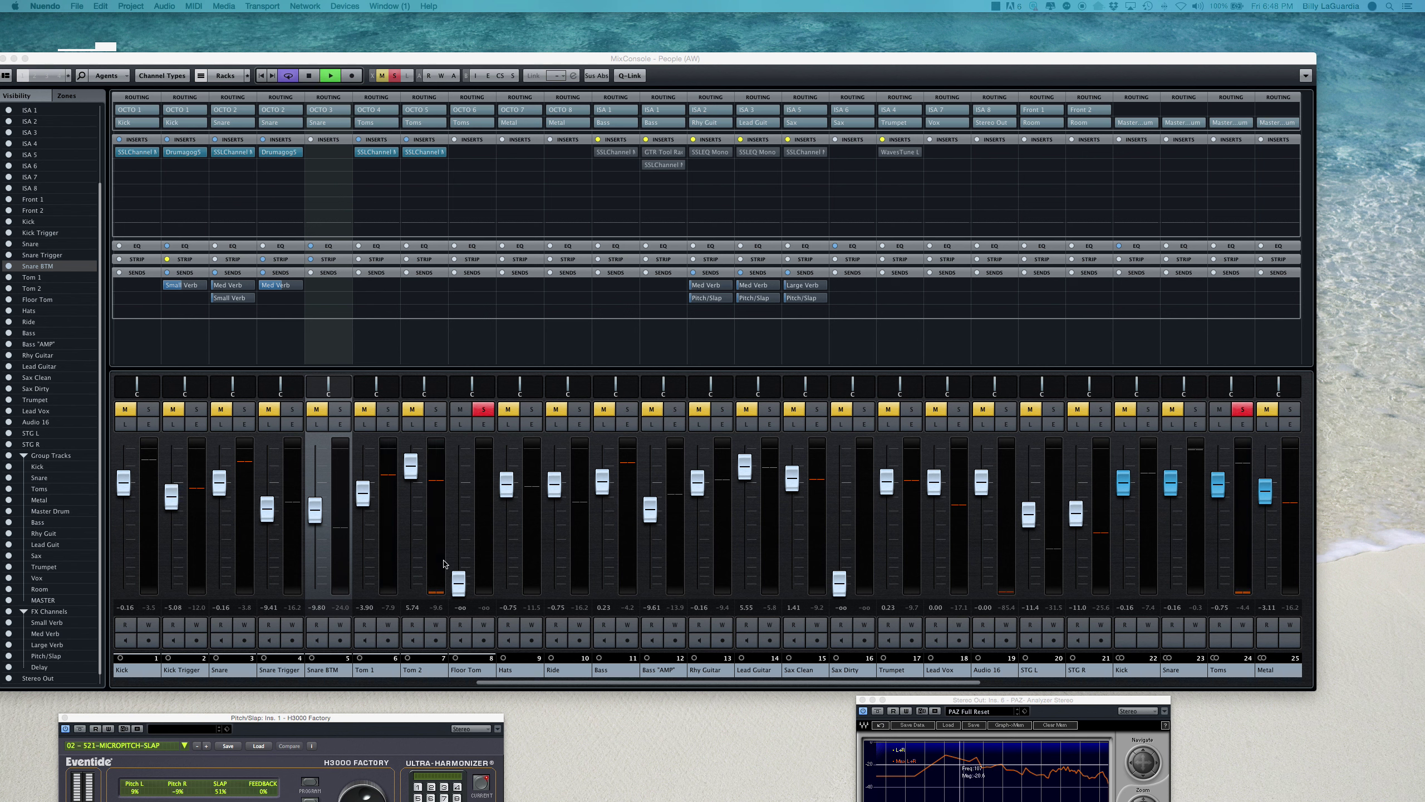
left_click(461, 489)
left_click_drag(461, 490, 458, 474)
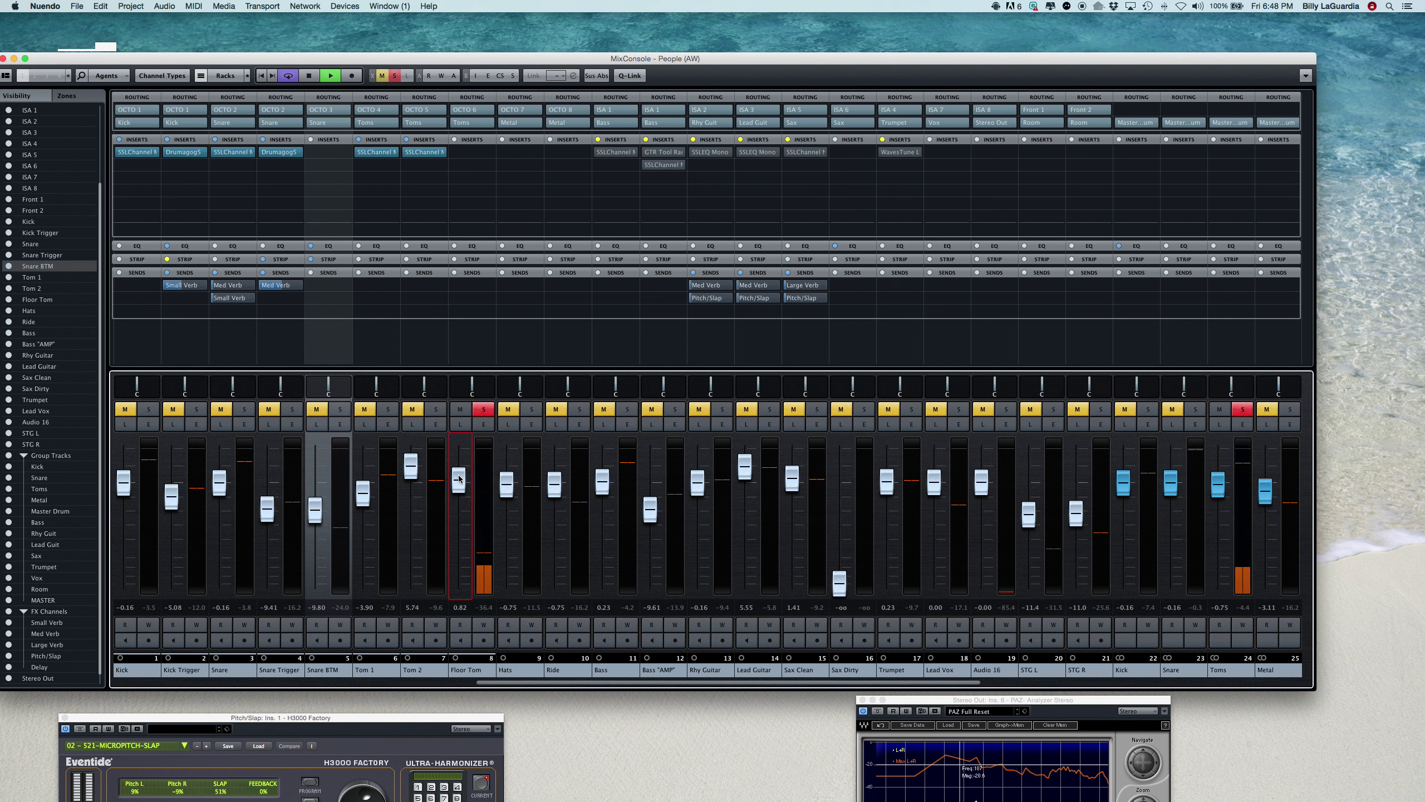
key("space")
key("space")
left_click_drag(459, 477, 460, 470)
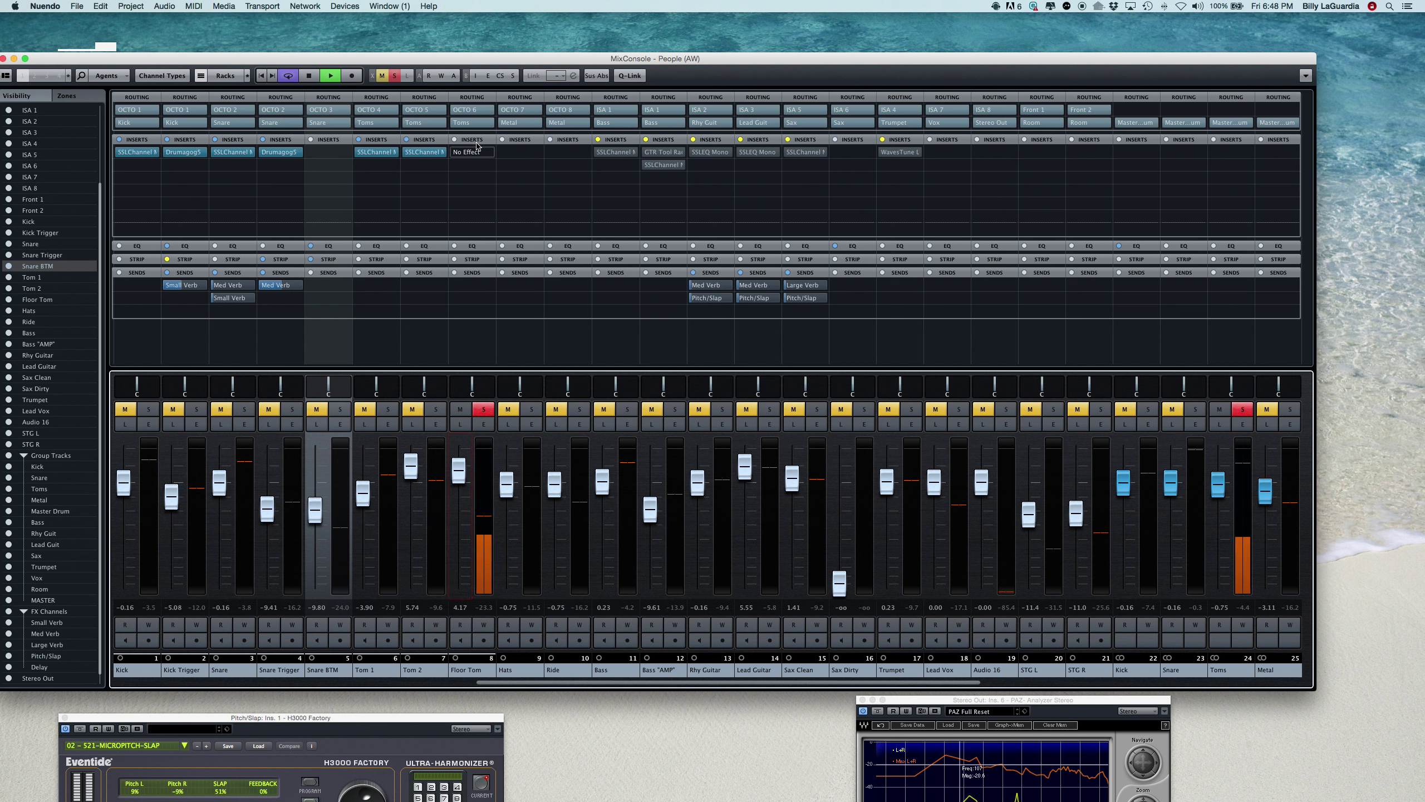
Insert SSLChannel Mono in the Floor Tom's first slot and move the plug-in window clear of the channel.
left_click(493, 156)
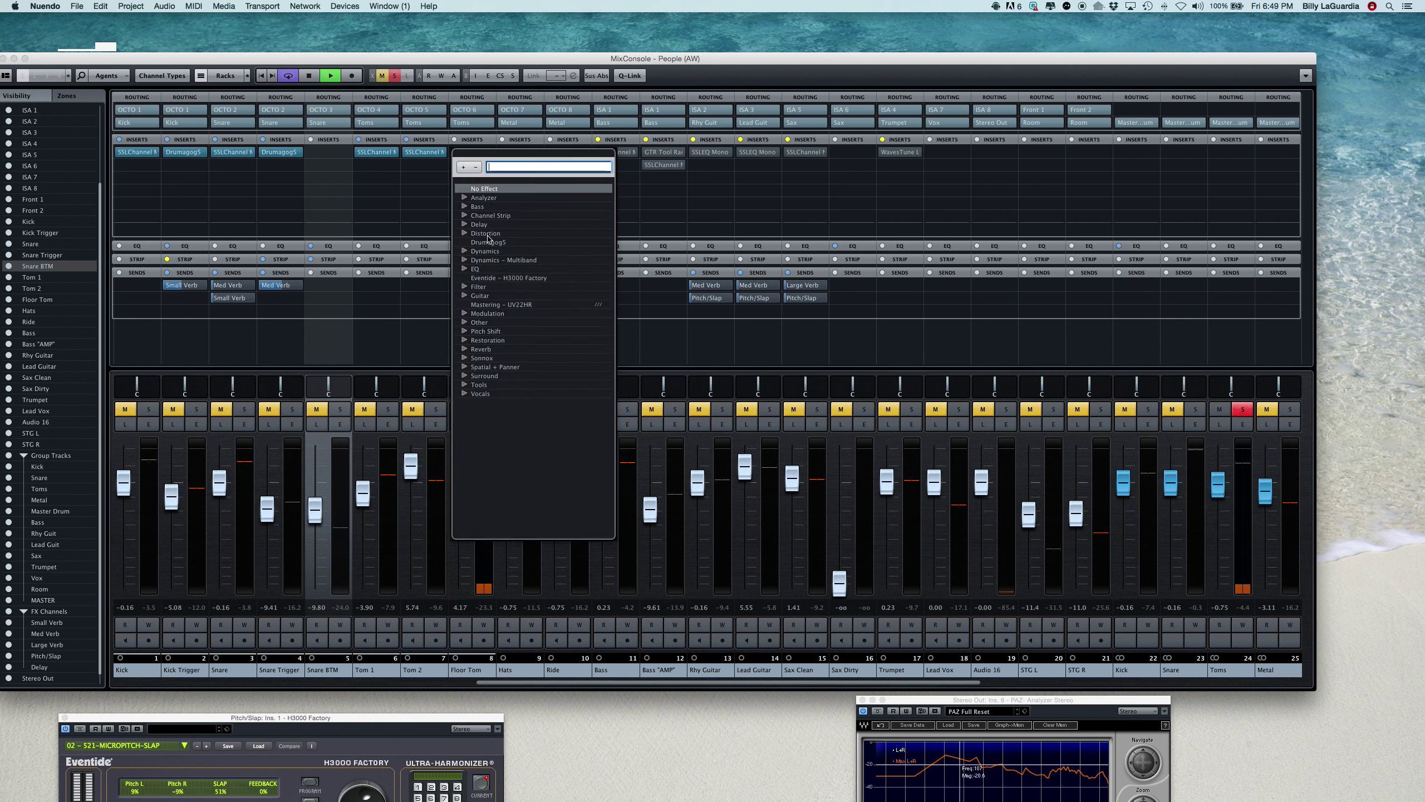
left_click(465, 216)
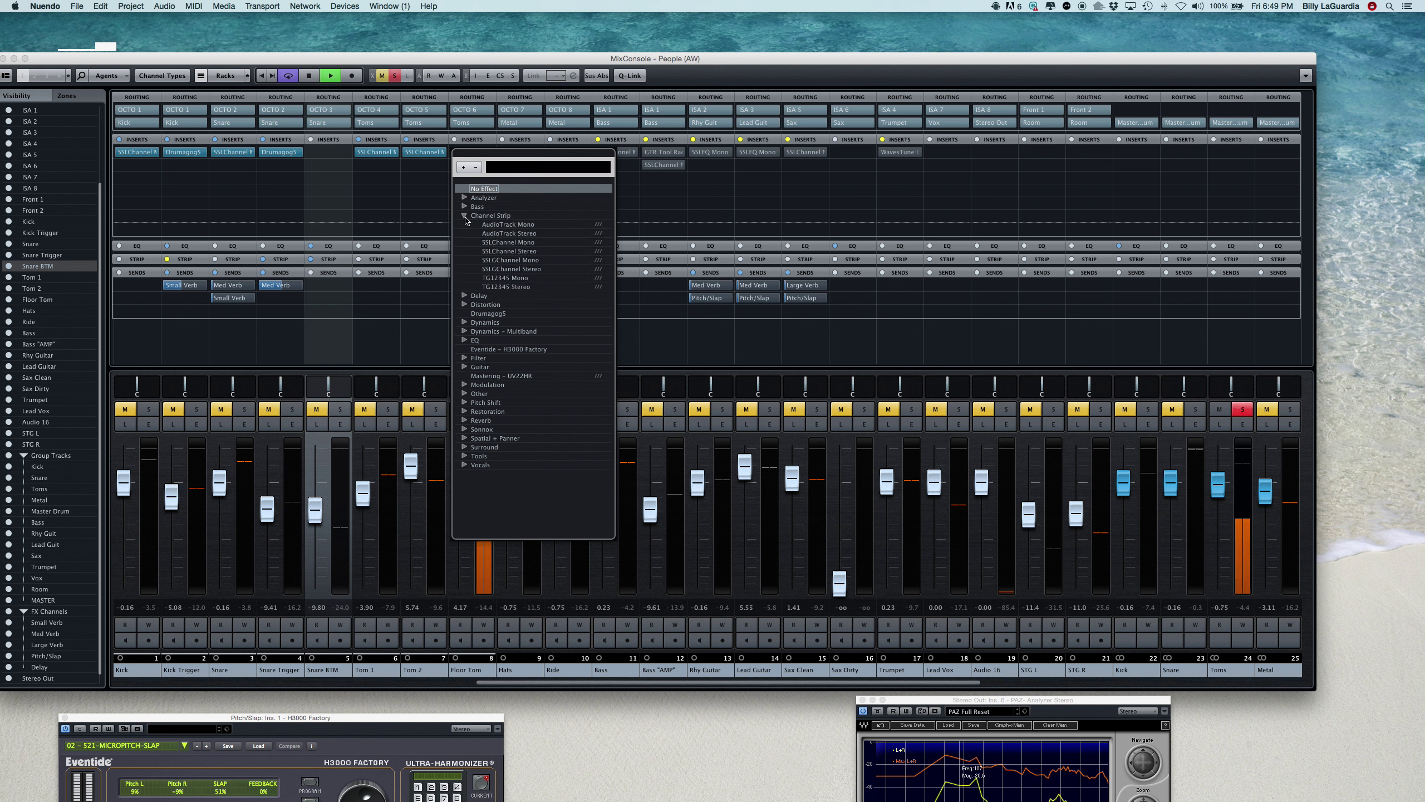
left_click(519, 243)
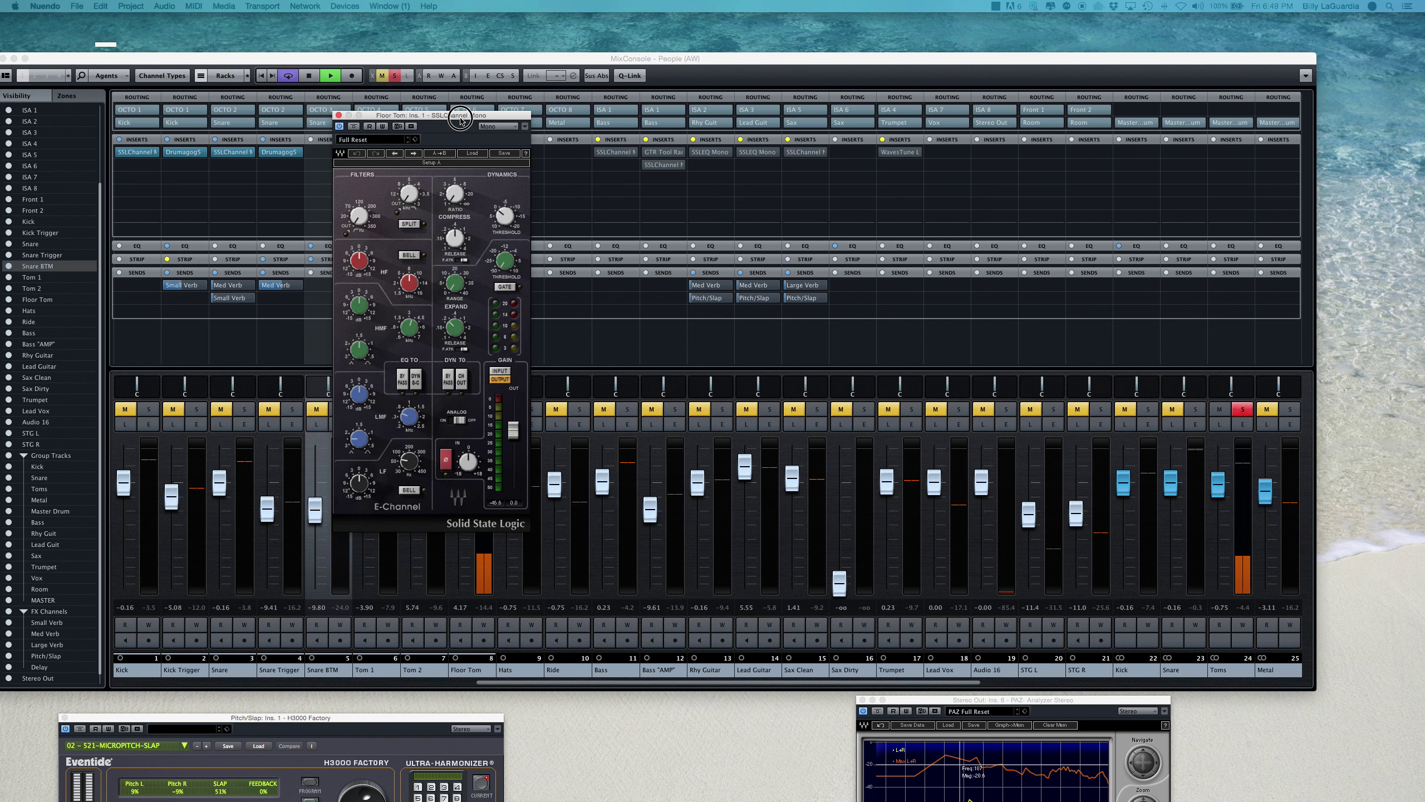
left_click_drag(469, 112, 634, 131)
key("space")
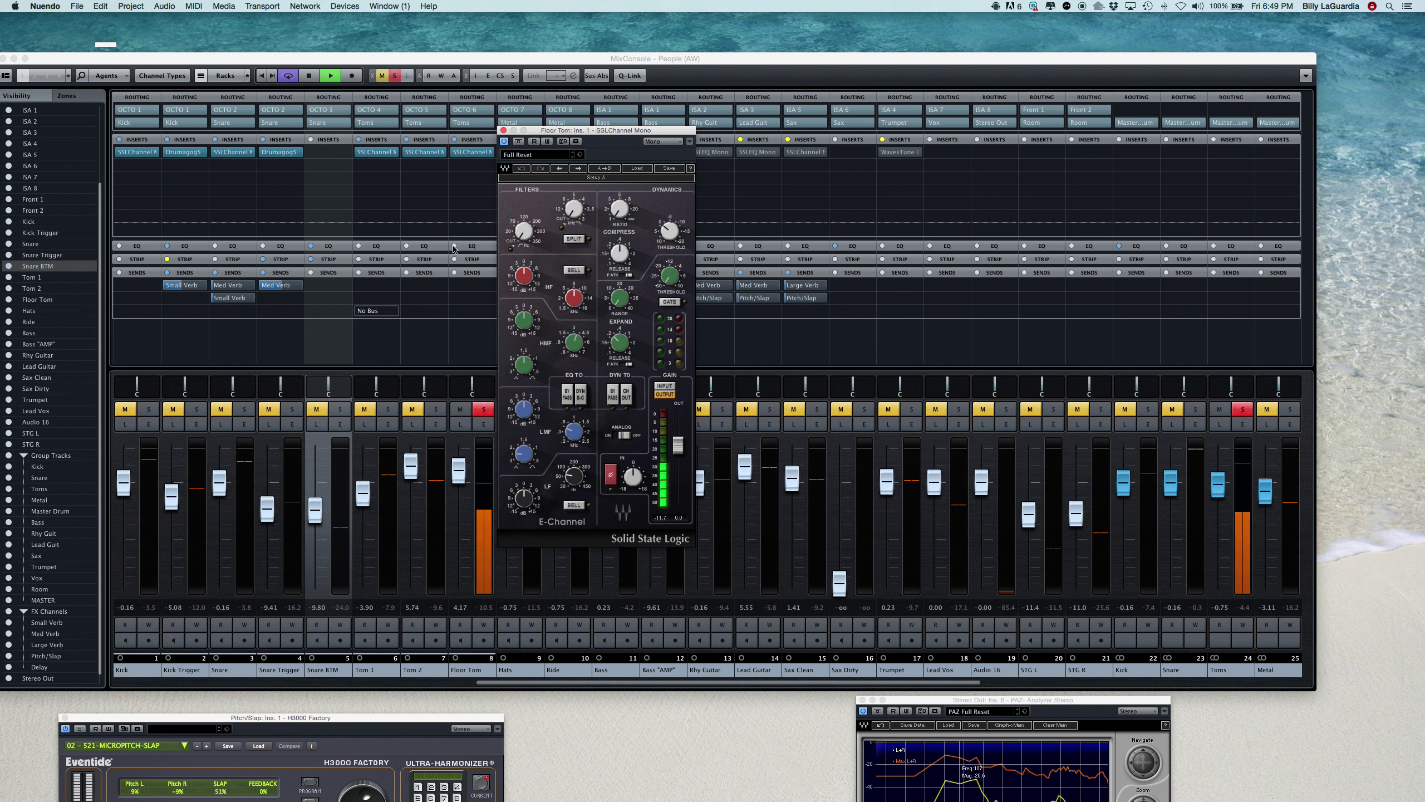
Shape the HF gain, the LMF gain, frequency and Q, the HMF gain and frequency, and the LF gain and frequency in the Floor Tom's SSLChannel.
left_click_drag(520, 283, 520, 276)
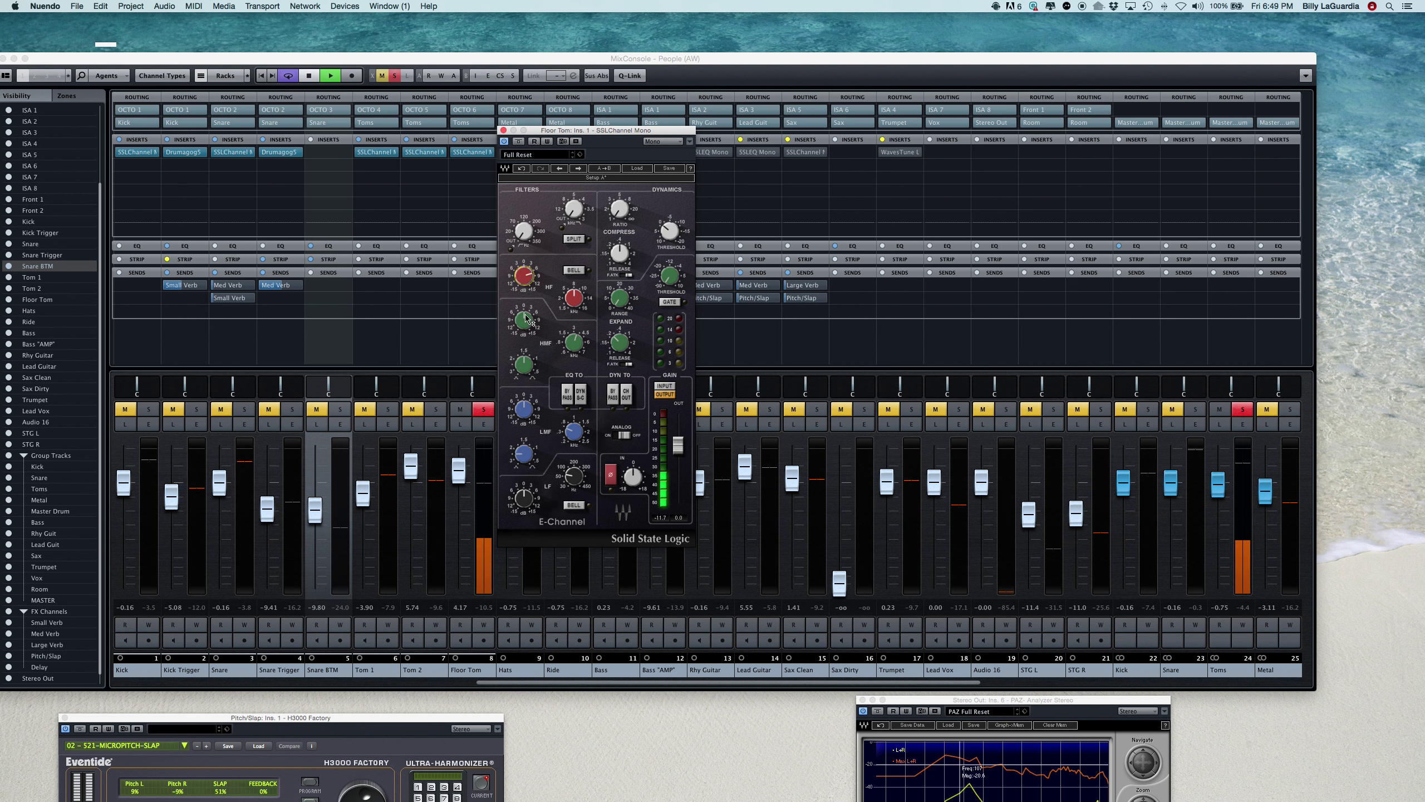
mouse_move(529, 320)
left_click_drag(524, 409, 568, 451)
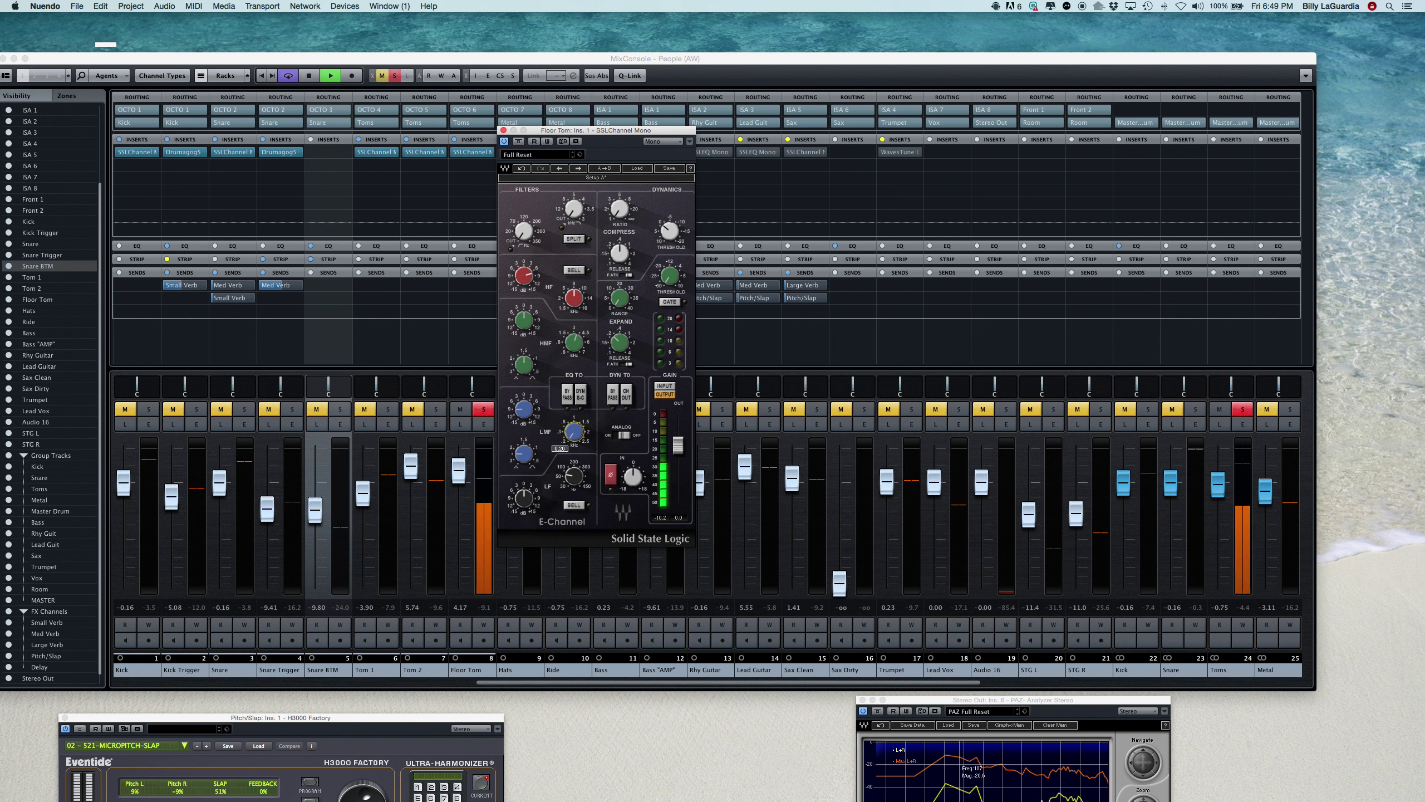
left_click_drag(519, 499, 517, 462)
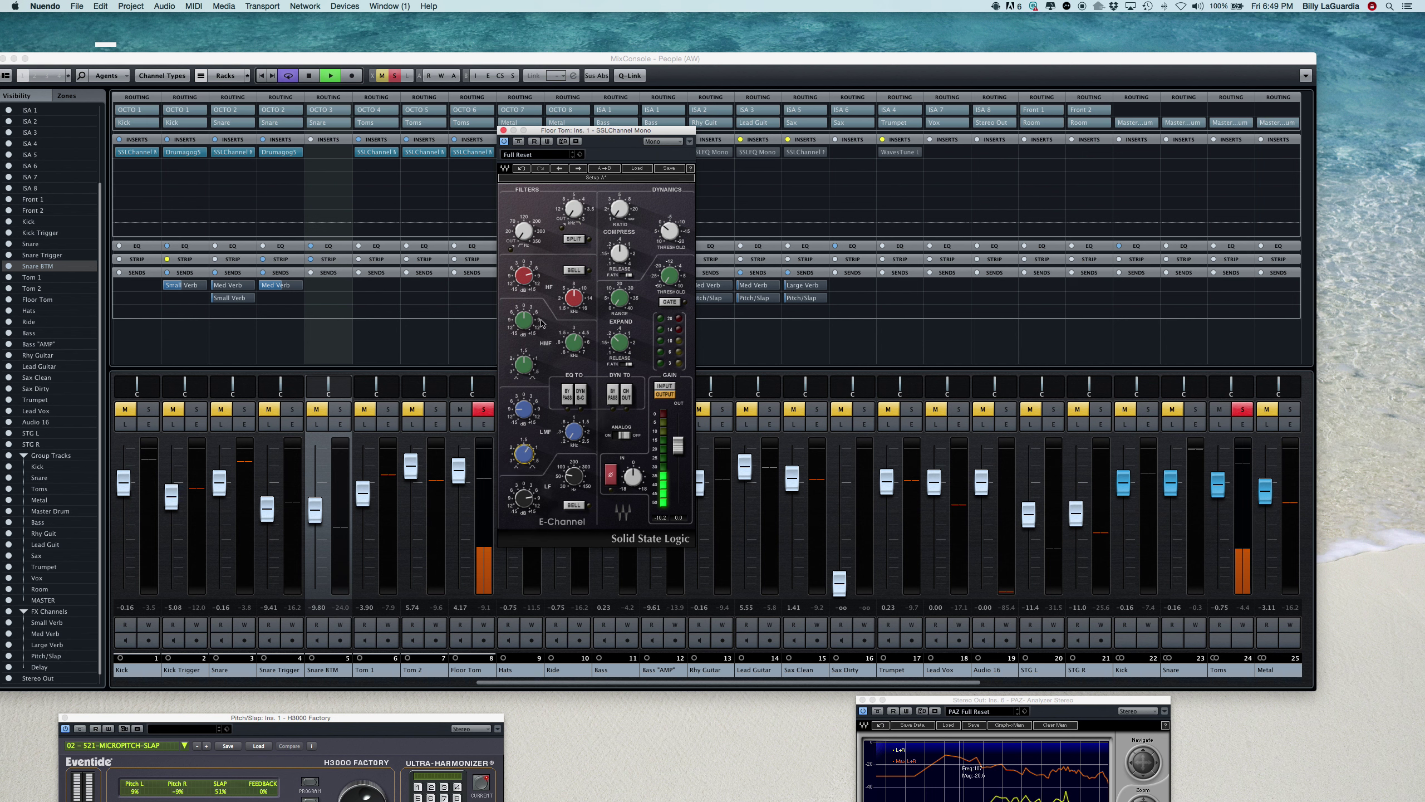
left_click_drag(523, 320, 573, 339)
left_click_drag(522, 496, 573, 473)
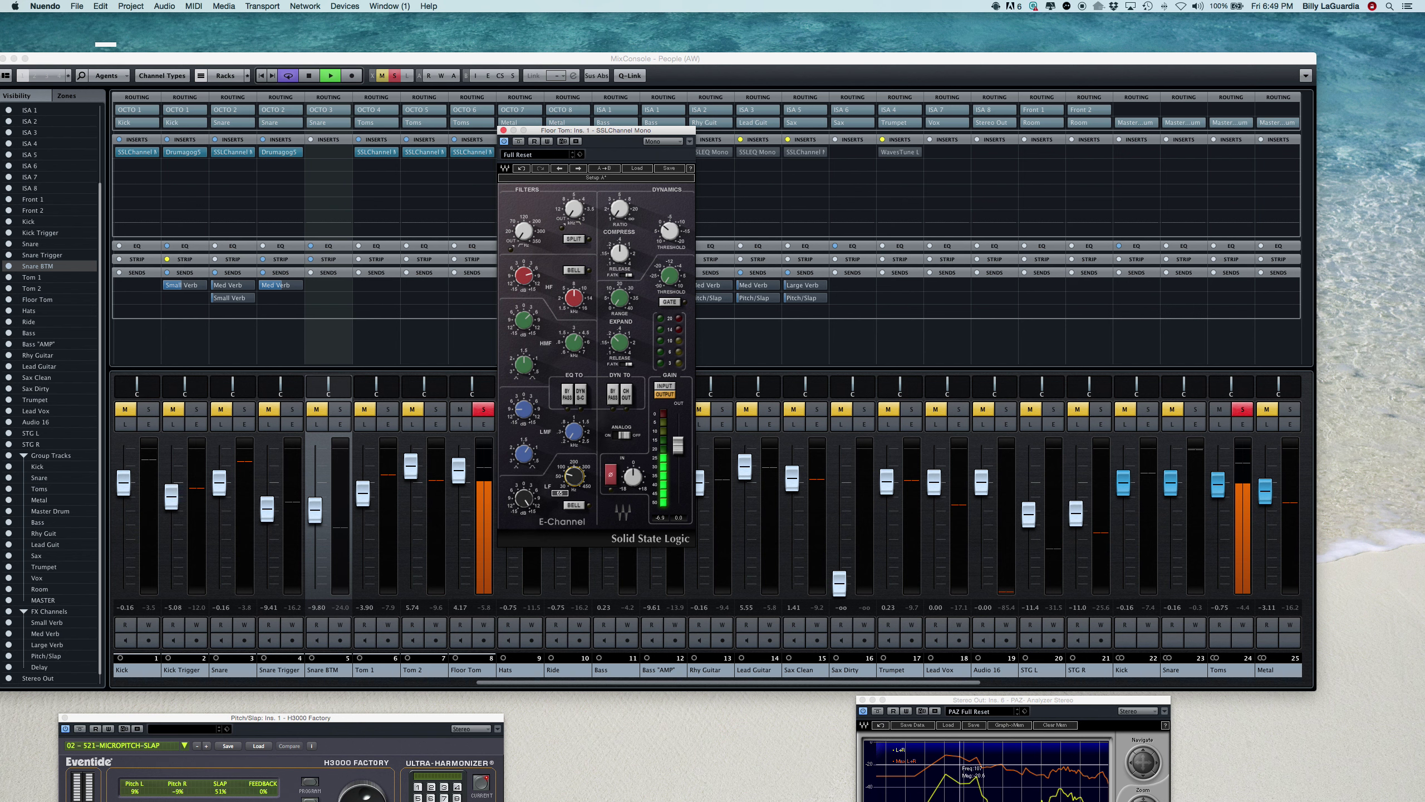
Move the PAZ Analyzer window fully into view and fine-tune the LF frequency in the Floor Tom's SSLChannel.
left_click_drag(903, 705, 1160, 21)
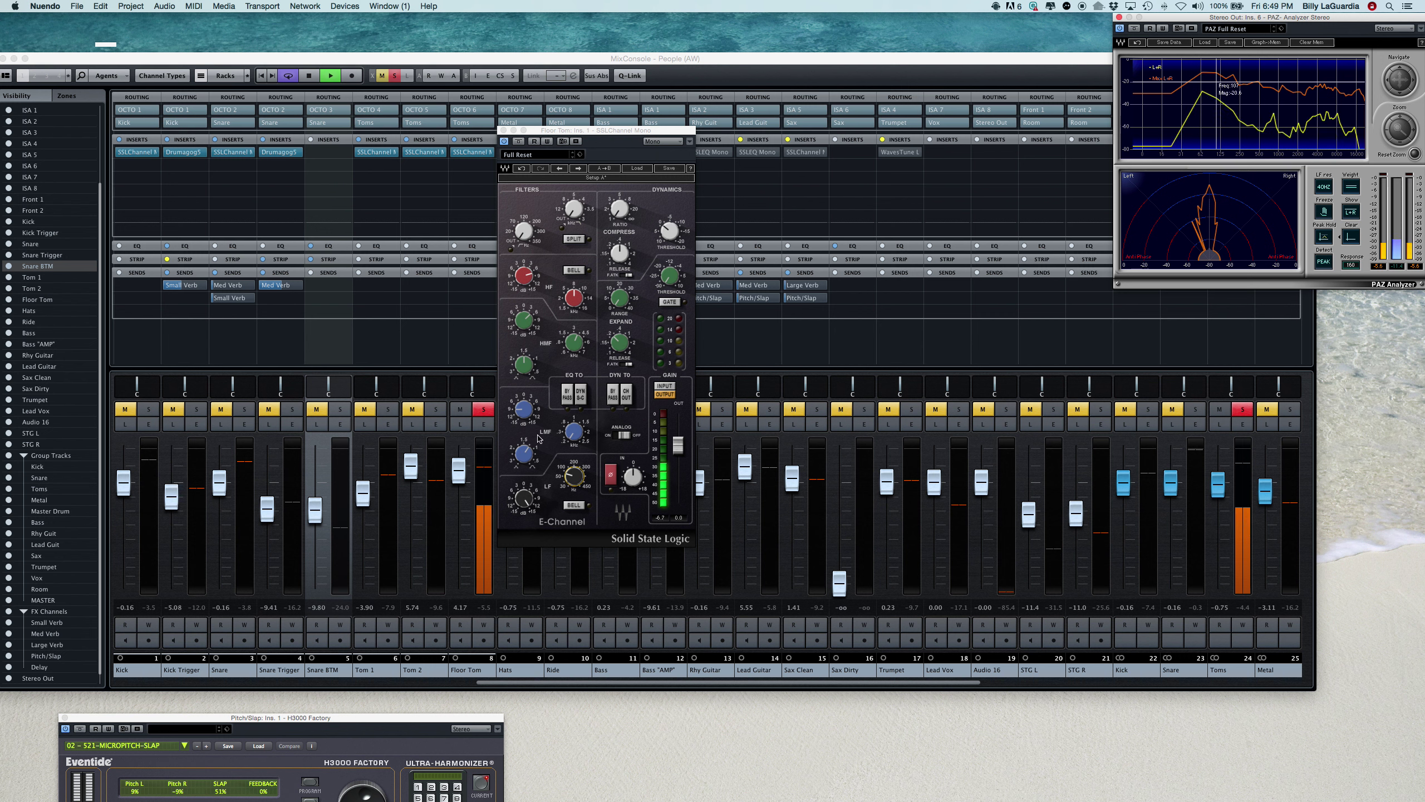
left_click(572, 476)
left_click_drag(573, 475, 572, 481)
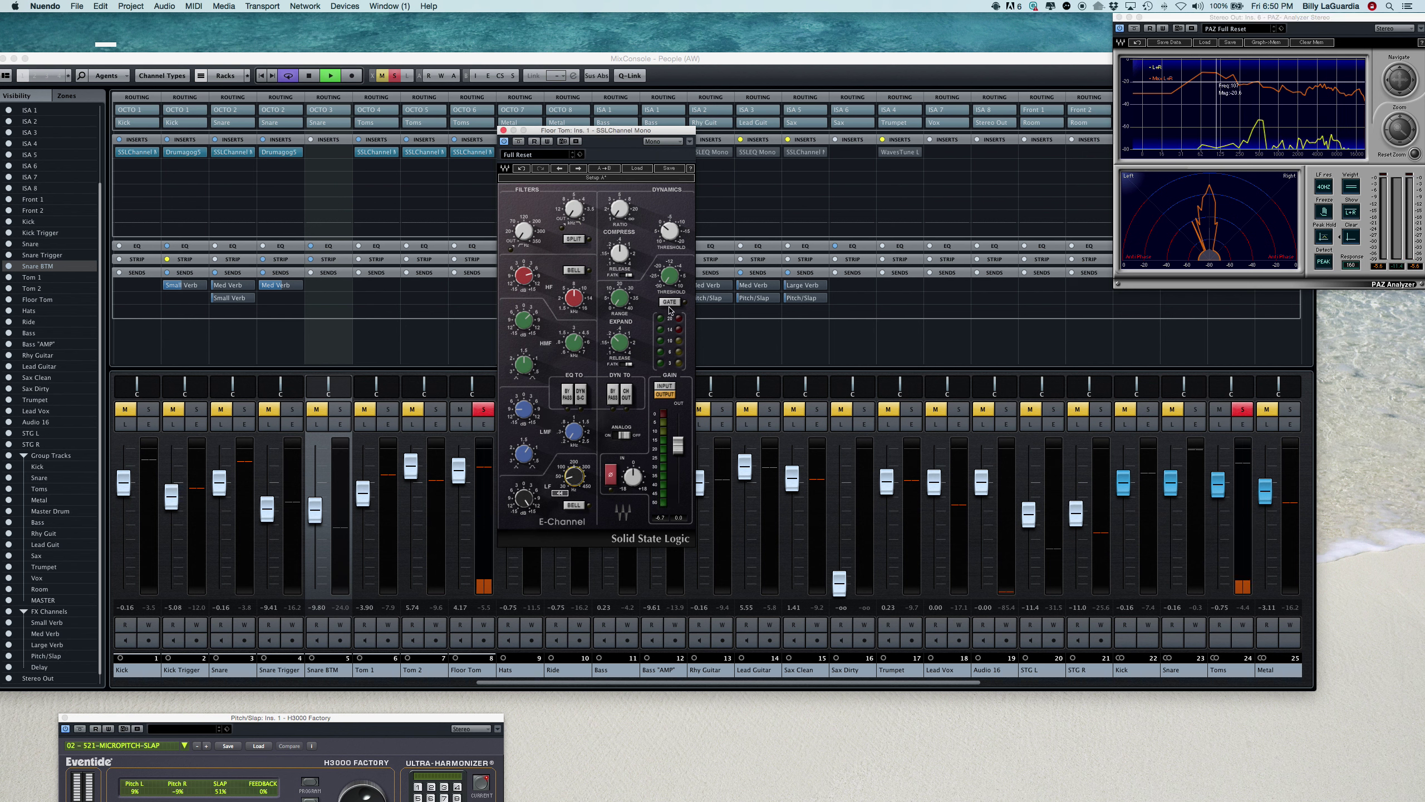
Expand the mixer's EQ rack and raise the high-pass filter in the Floor Tom's SSLChannel.
left_click(764, 246)
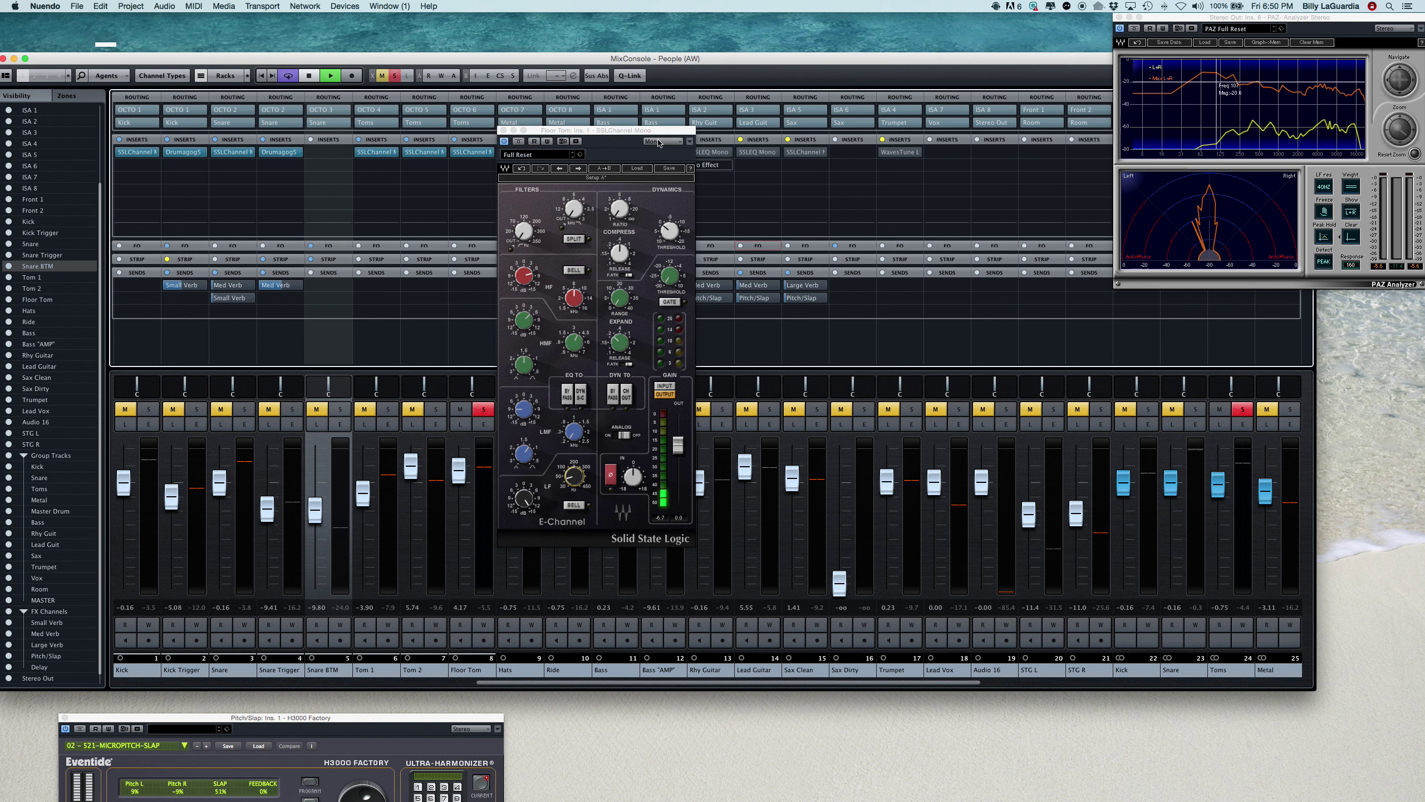
left_click(763, 245)
scroll(554, 124, "down", 5)
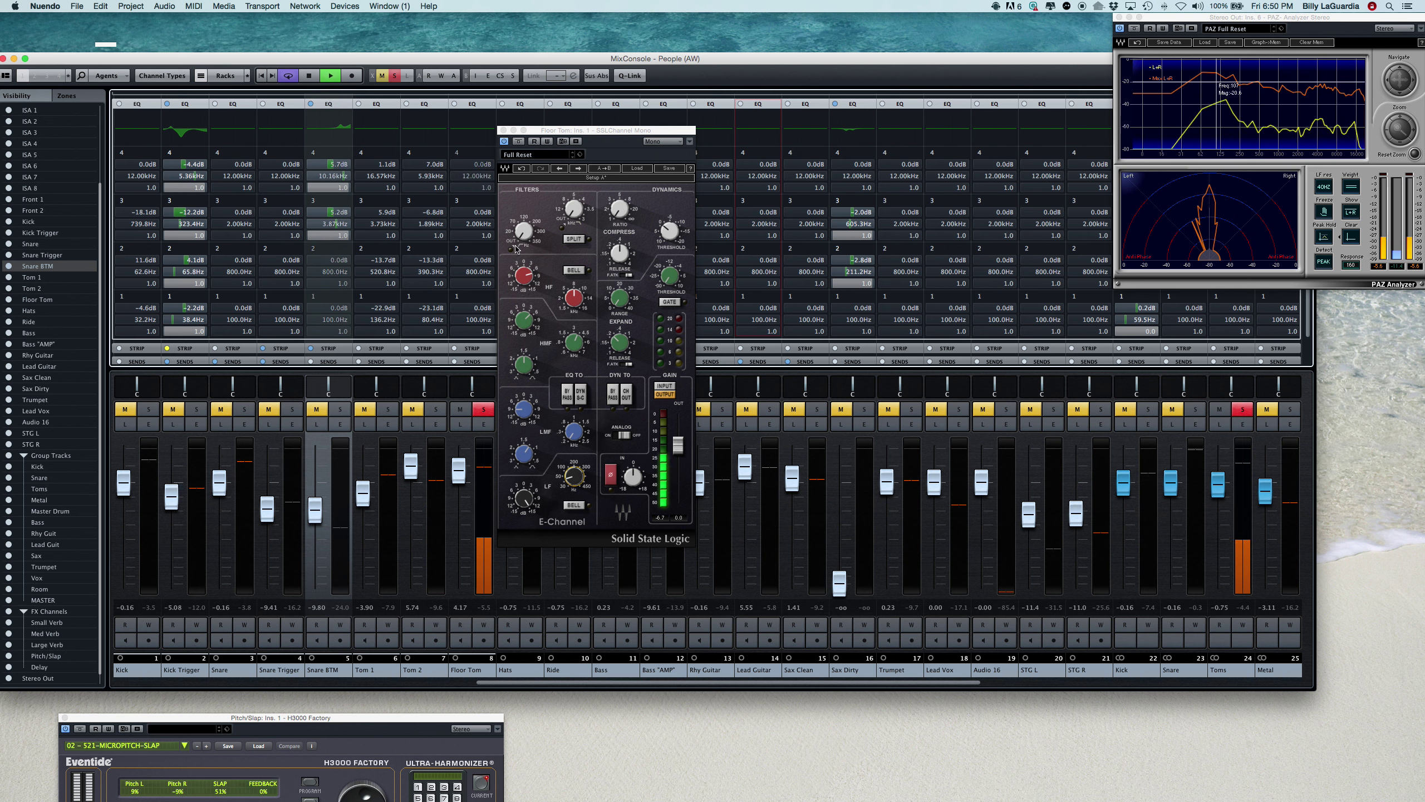
left_click_drag(521, 241, 521, 245)
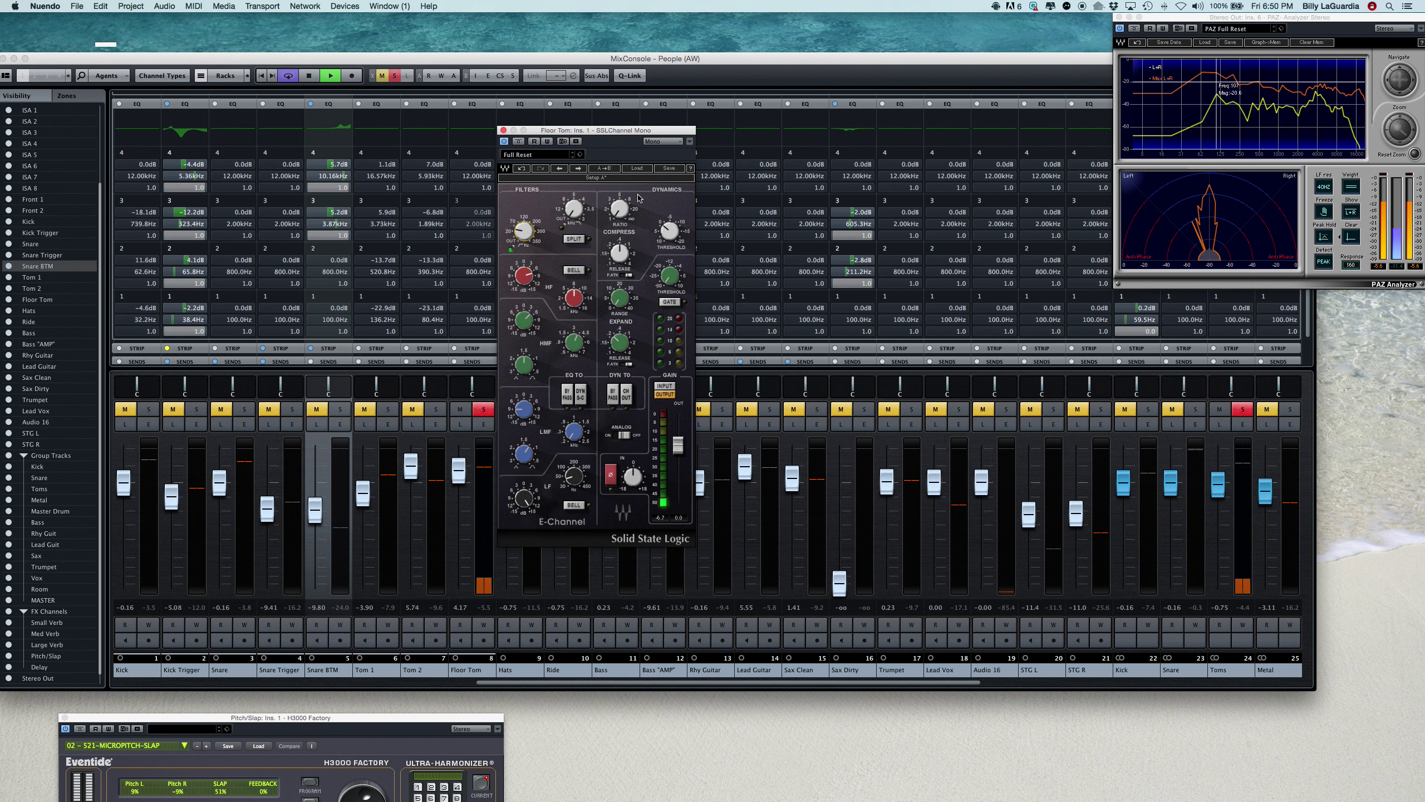
Adjust the compressor's ratio and threshold in the Floor Tom's SSLChannel, engage Gate and set the gate's threshold and range.
left_click_drag(619, 209, 619, 198)
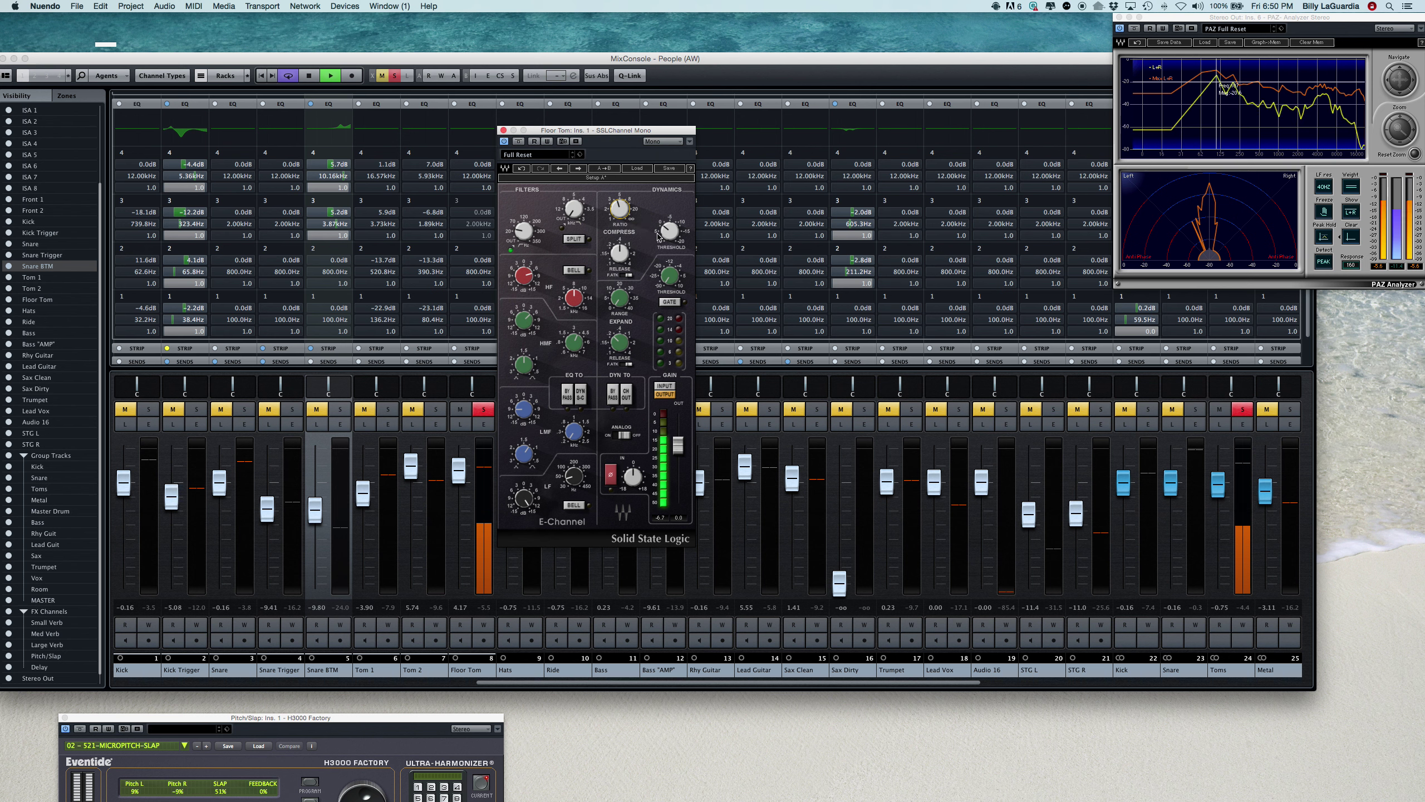
left_click_drag(659, 236, 659, 226)
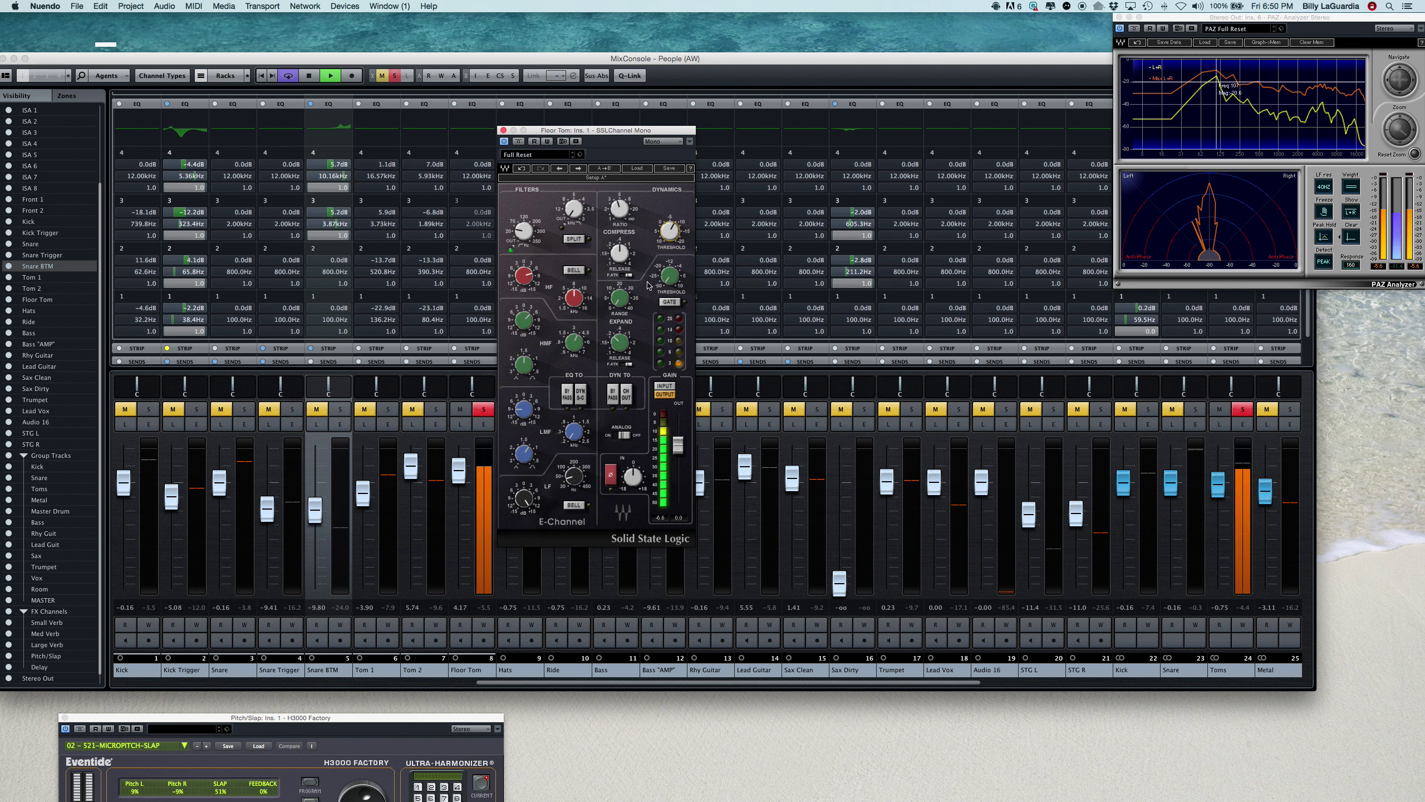
left_click(669, 275)
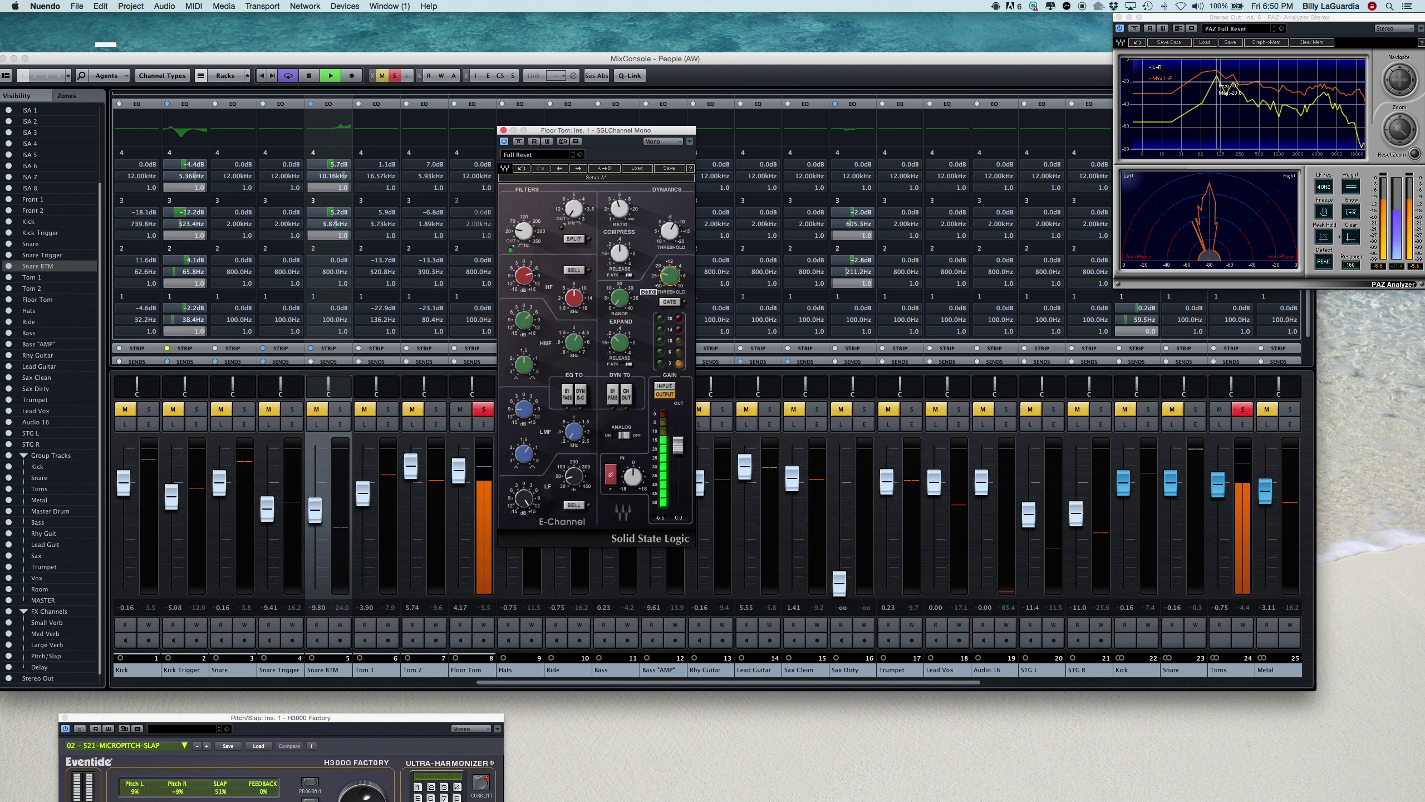
left_click(669, 302)
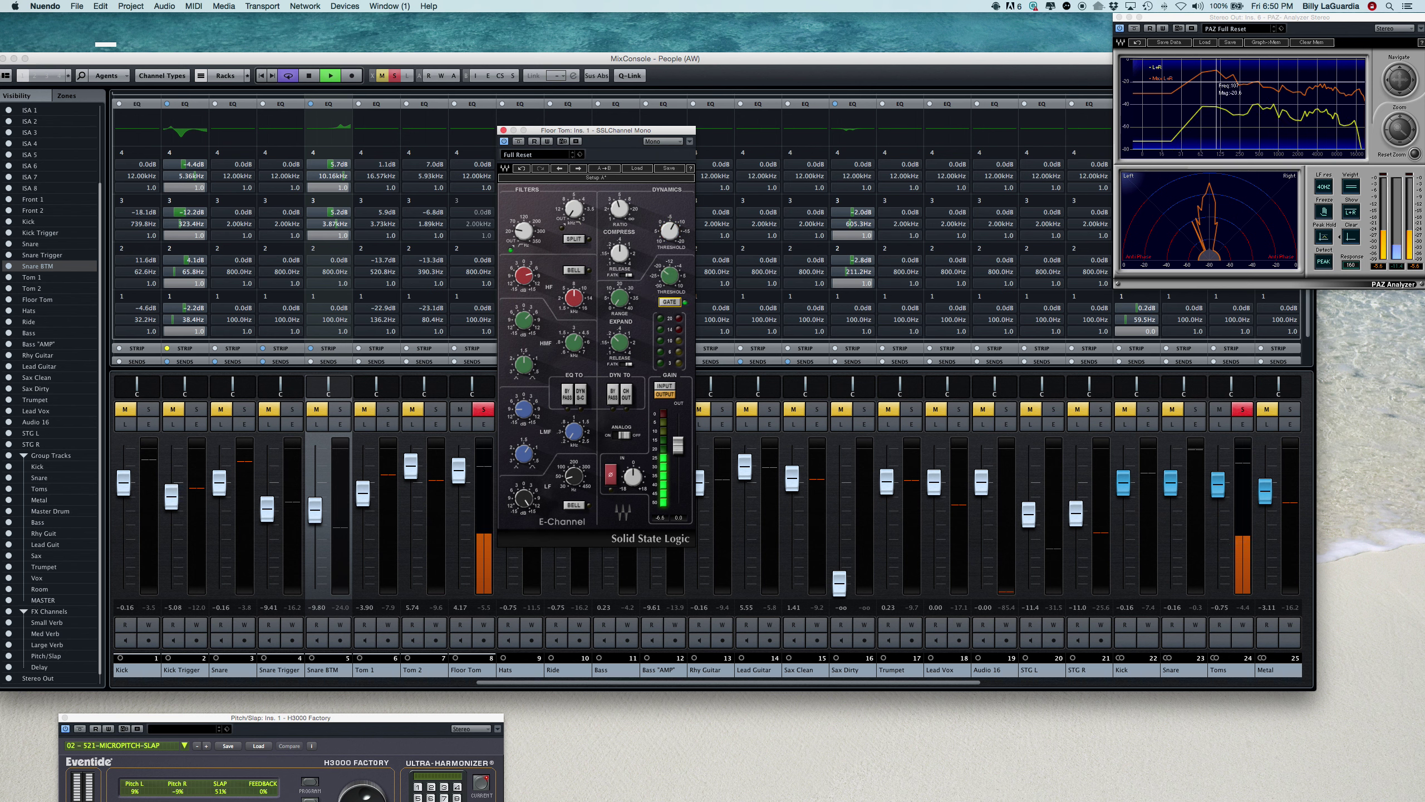
left_click(620, 297)
left_click_drag(620, 297, 618, 304)
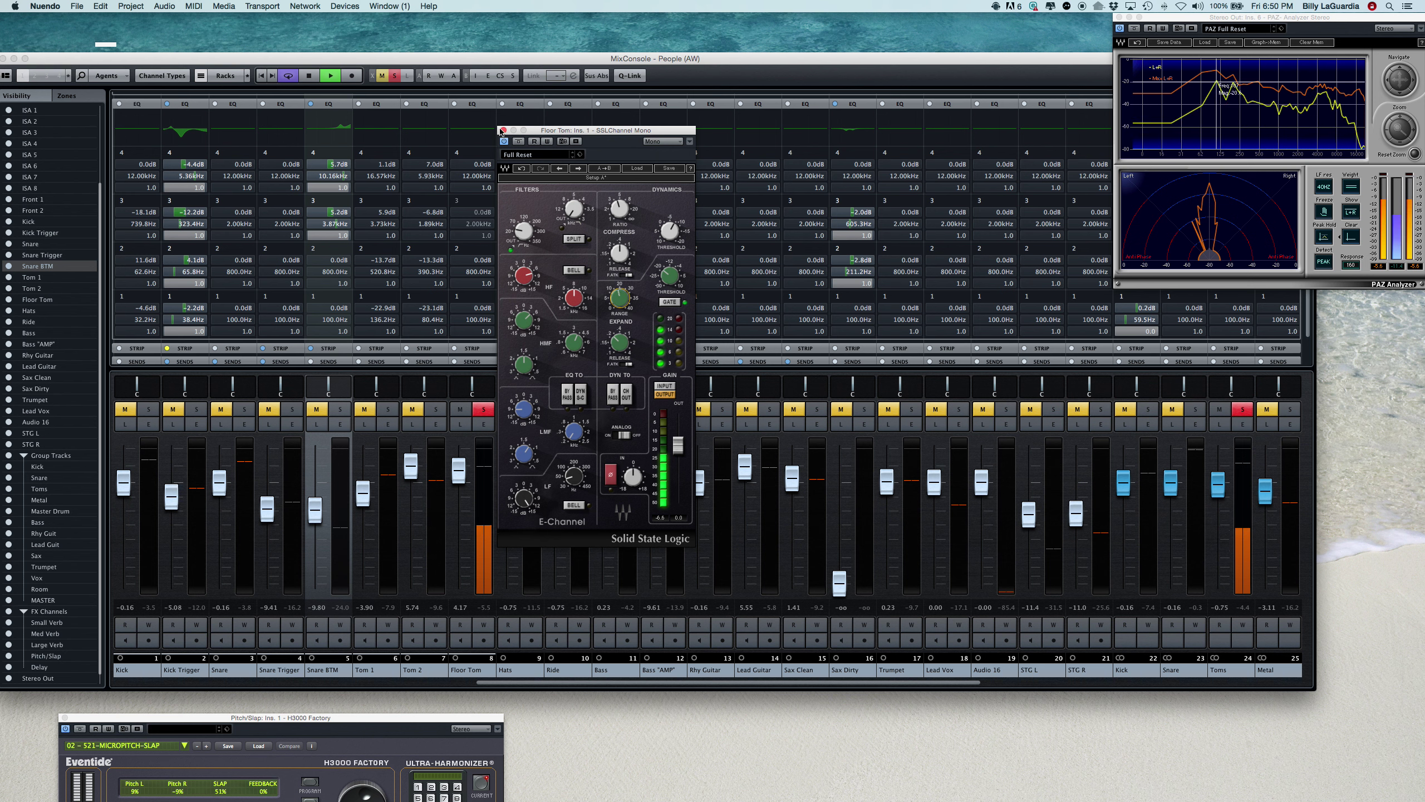
Close the Floor Tom's SSLChannel and solo Tom 1 and Tom 2 alongside the Floor Tom.
left_click(503, 130)
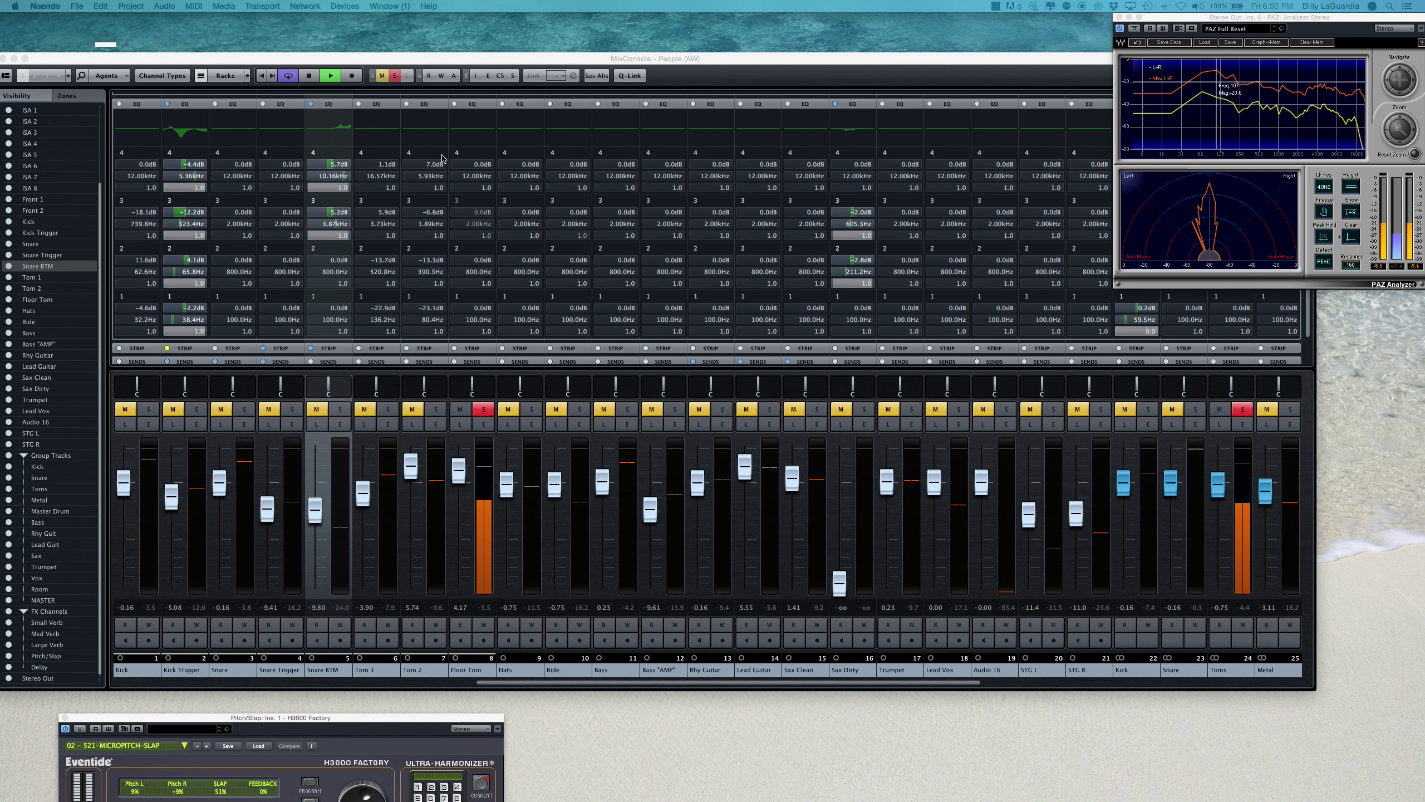
scroll(391, 110, "up", 3)
scroll(391, 110, "up", 2)
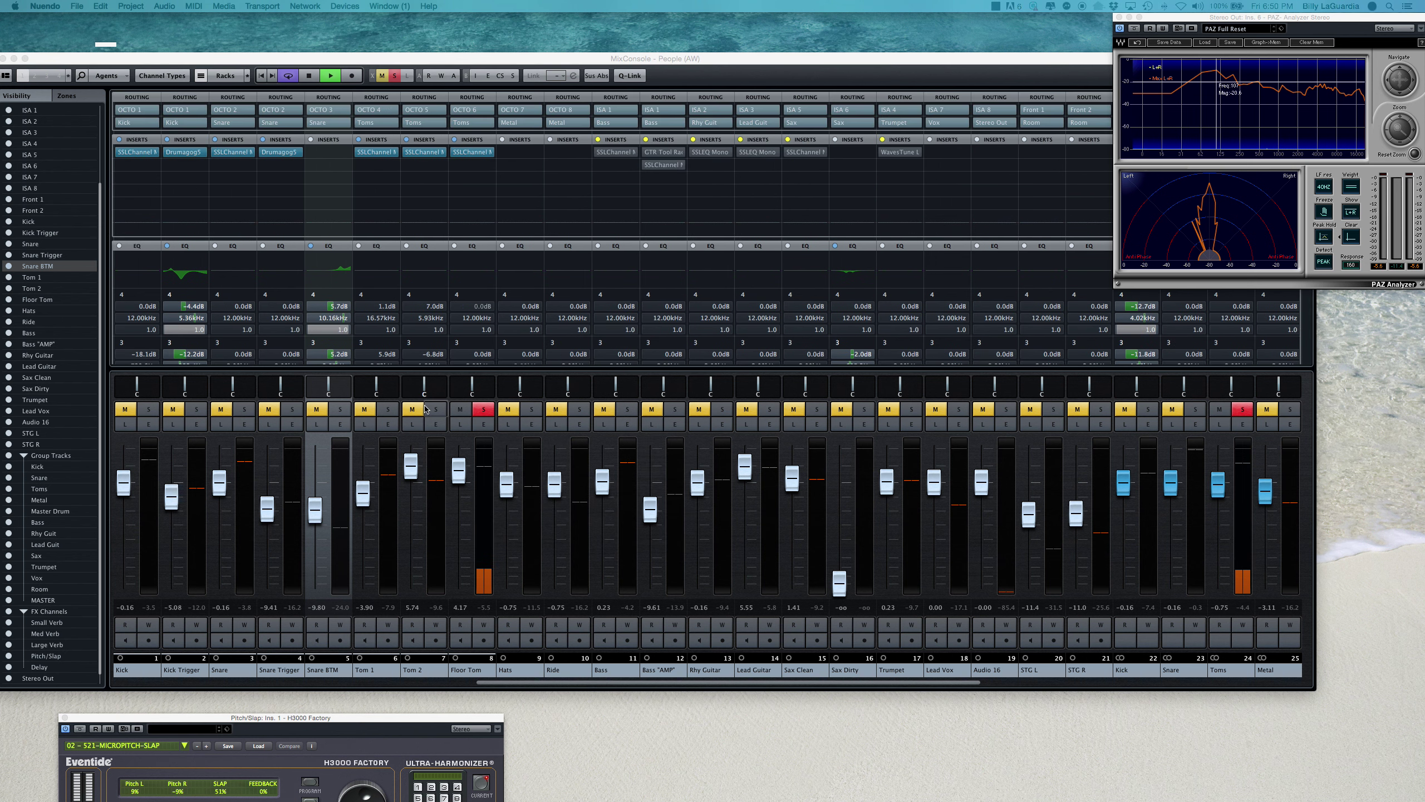
left_click(391, 410)
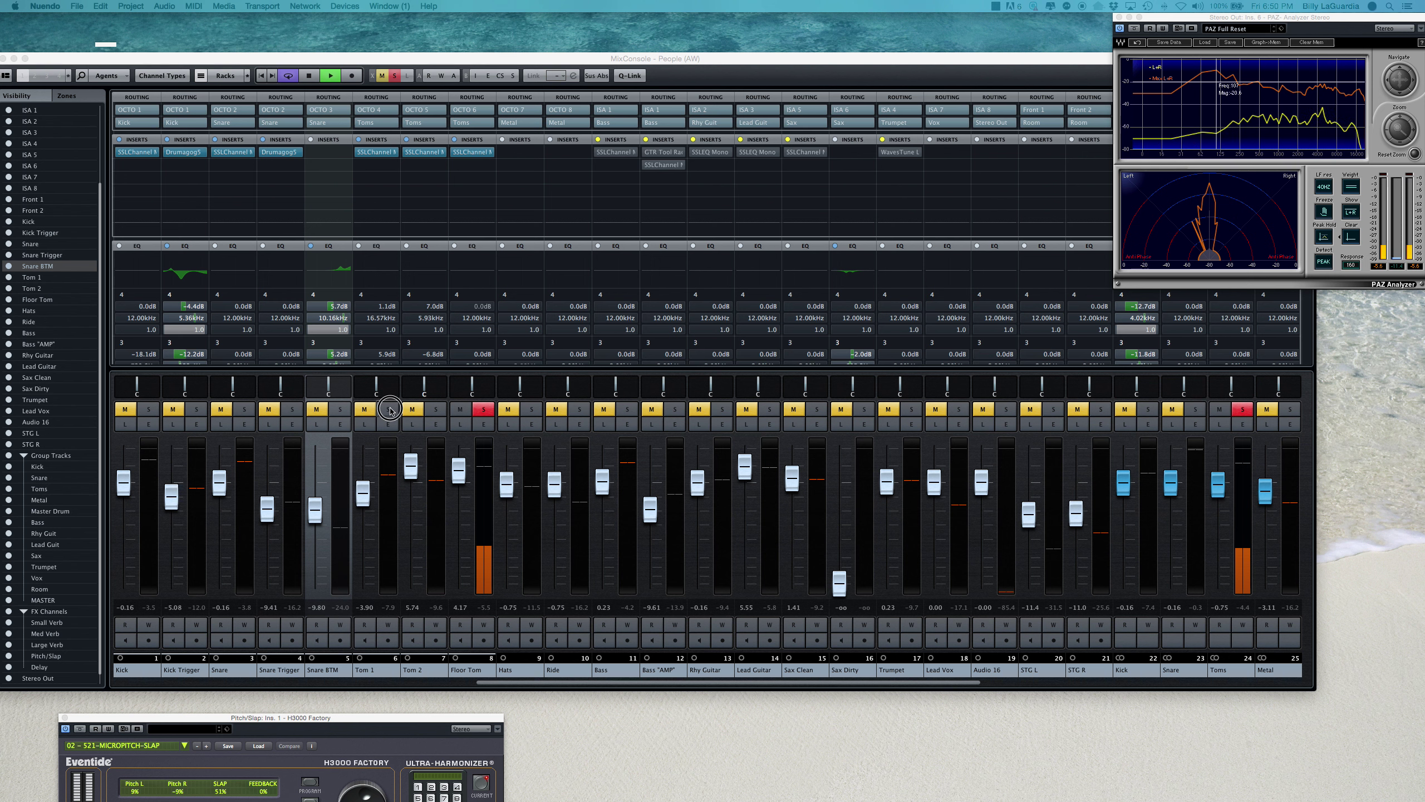
left_click(435, 410)
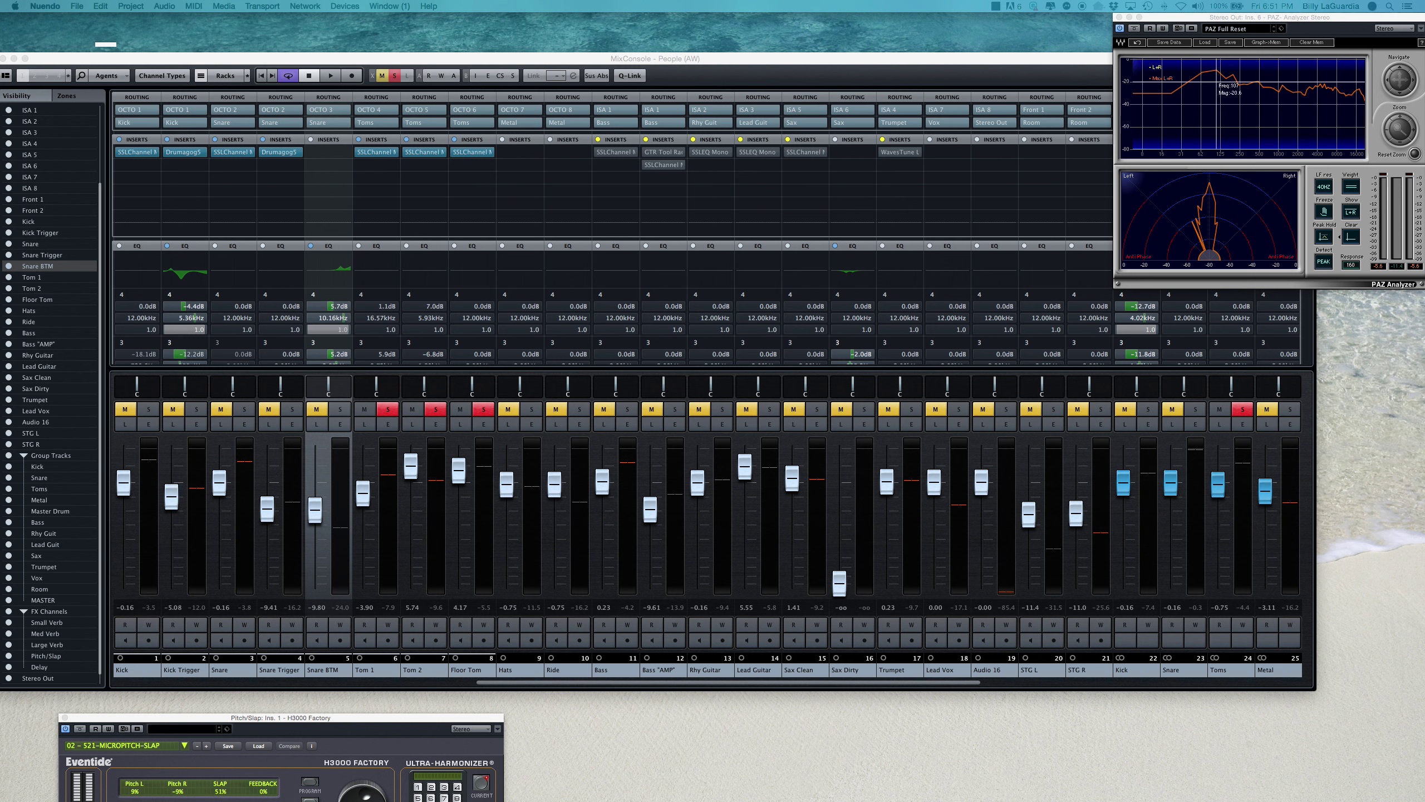
Audition the soloed toms, and pan Tom 1 to R30 and the Floor Tom to L30.
key("space")
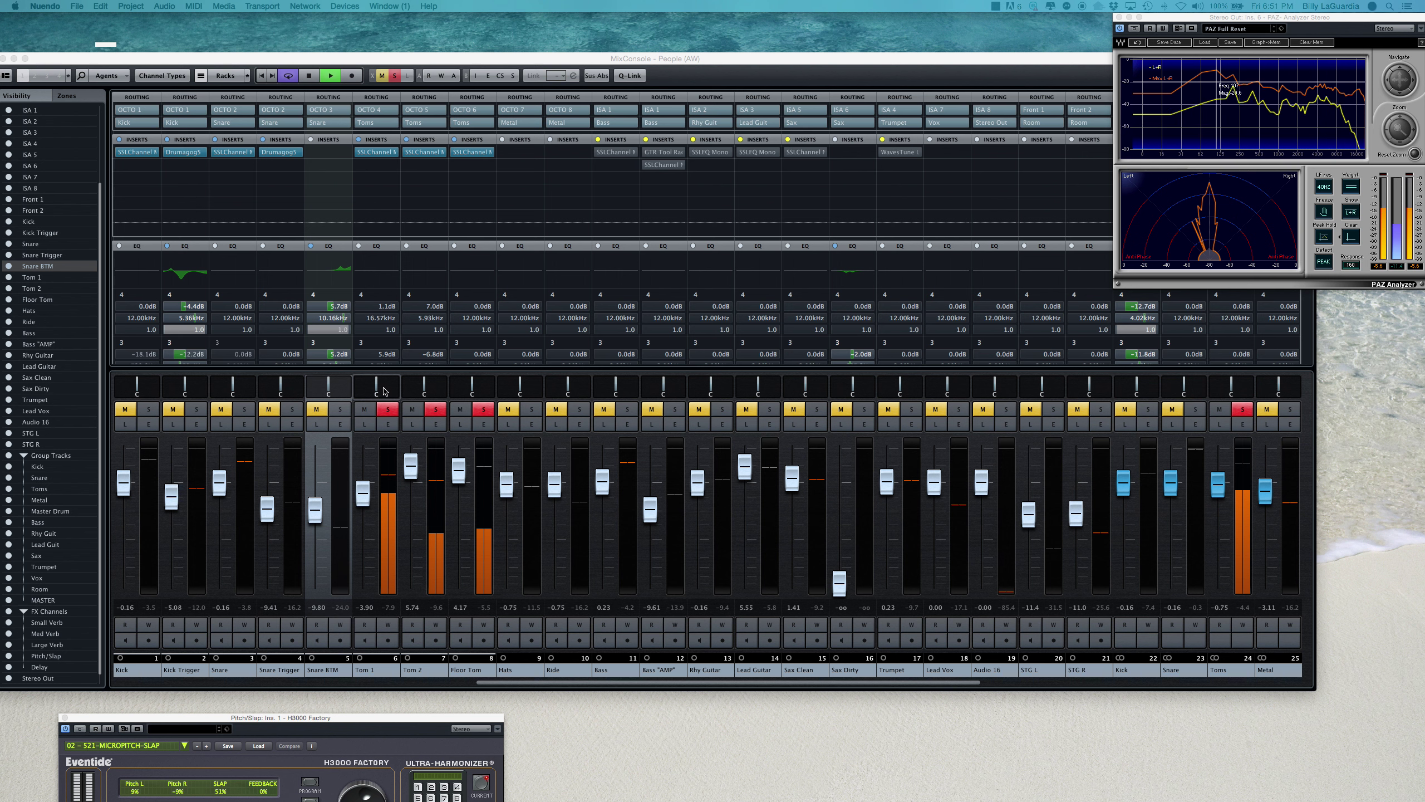
key("space")
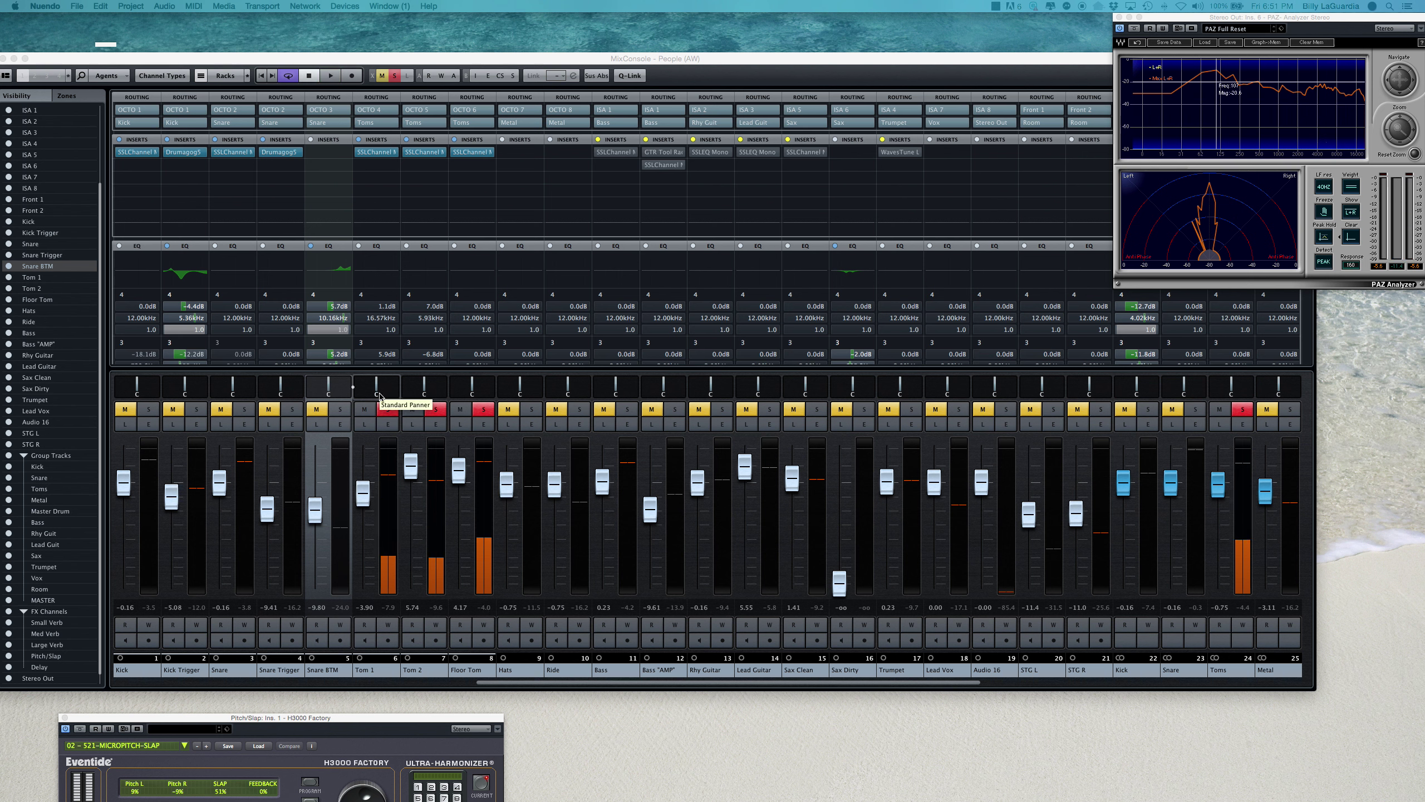
double_click(380, 395)
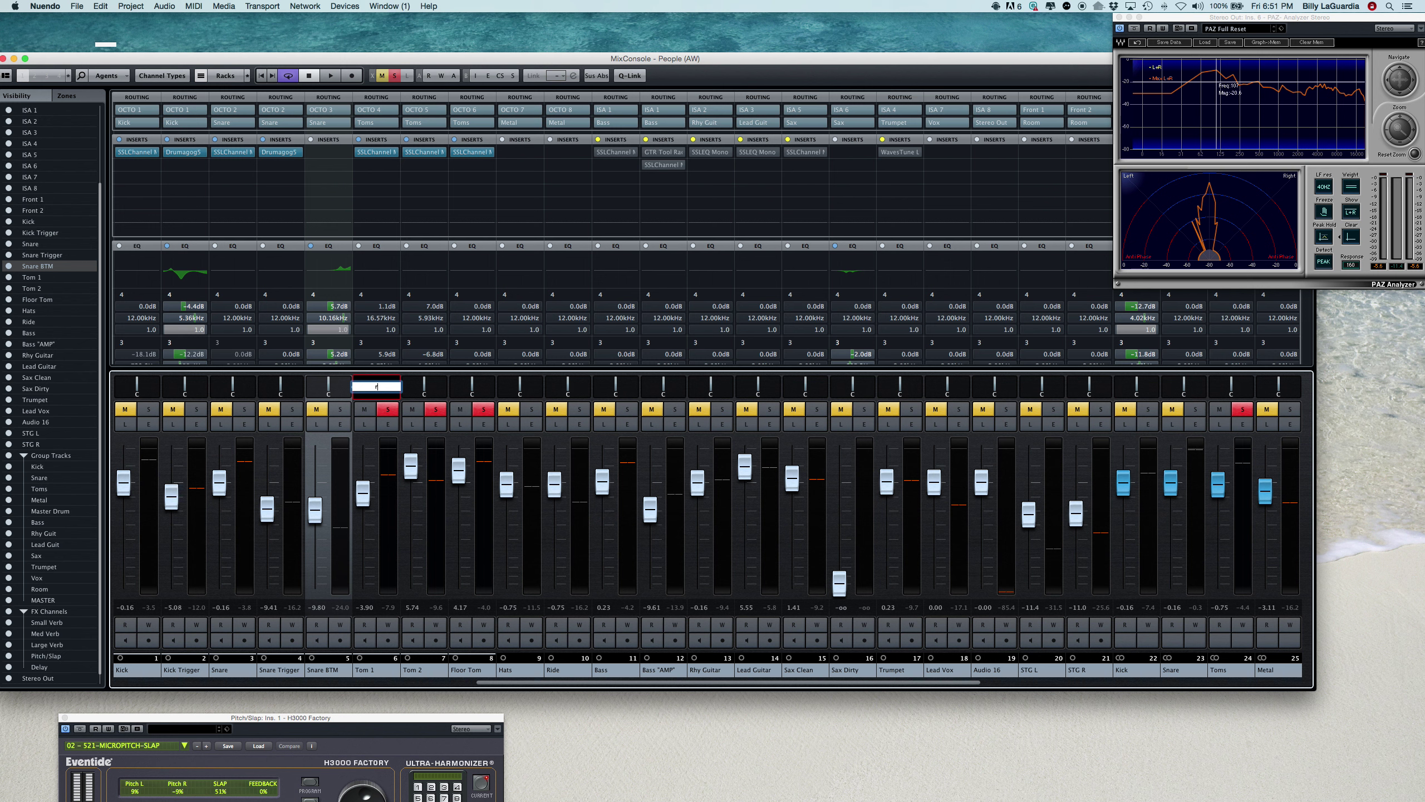
key("Tab")
key("Tab")
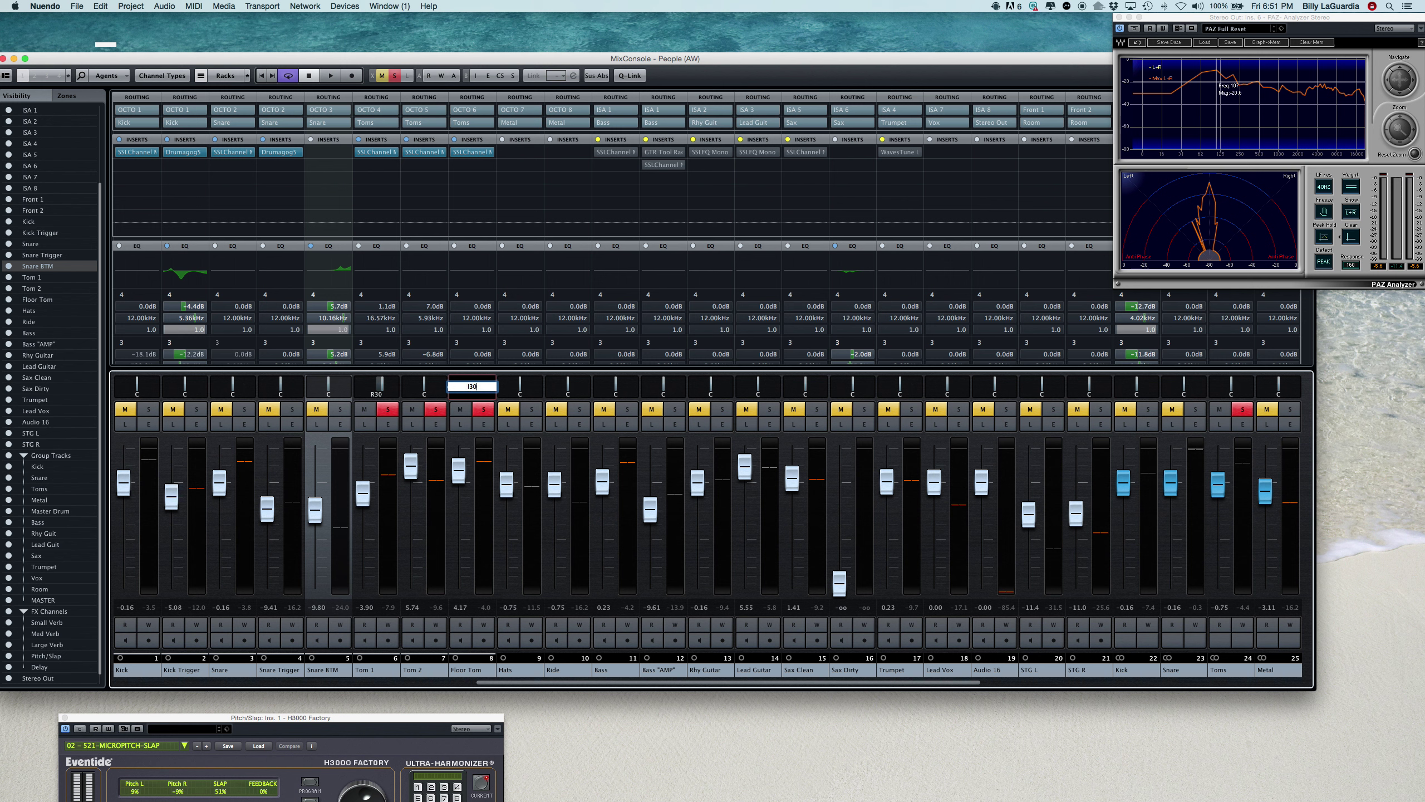
type("l30")
key("Return")
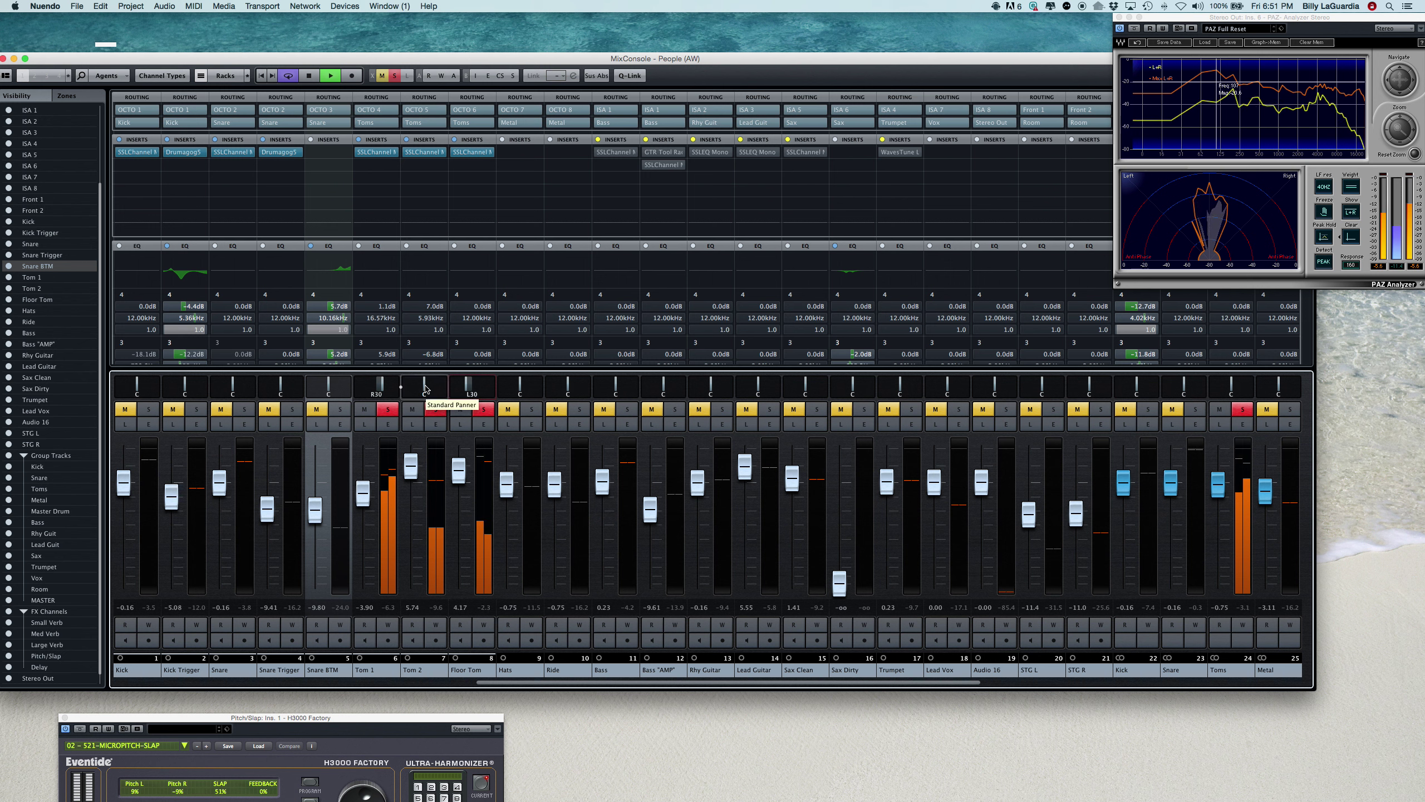
Stop playback, pan Tom 2 to L22 and play the soloed toms again.
key("space")
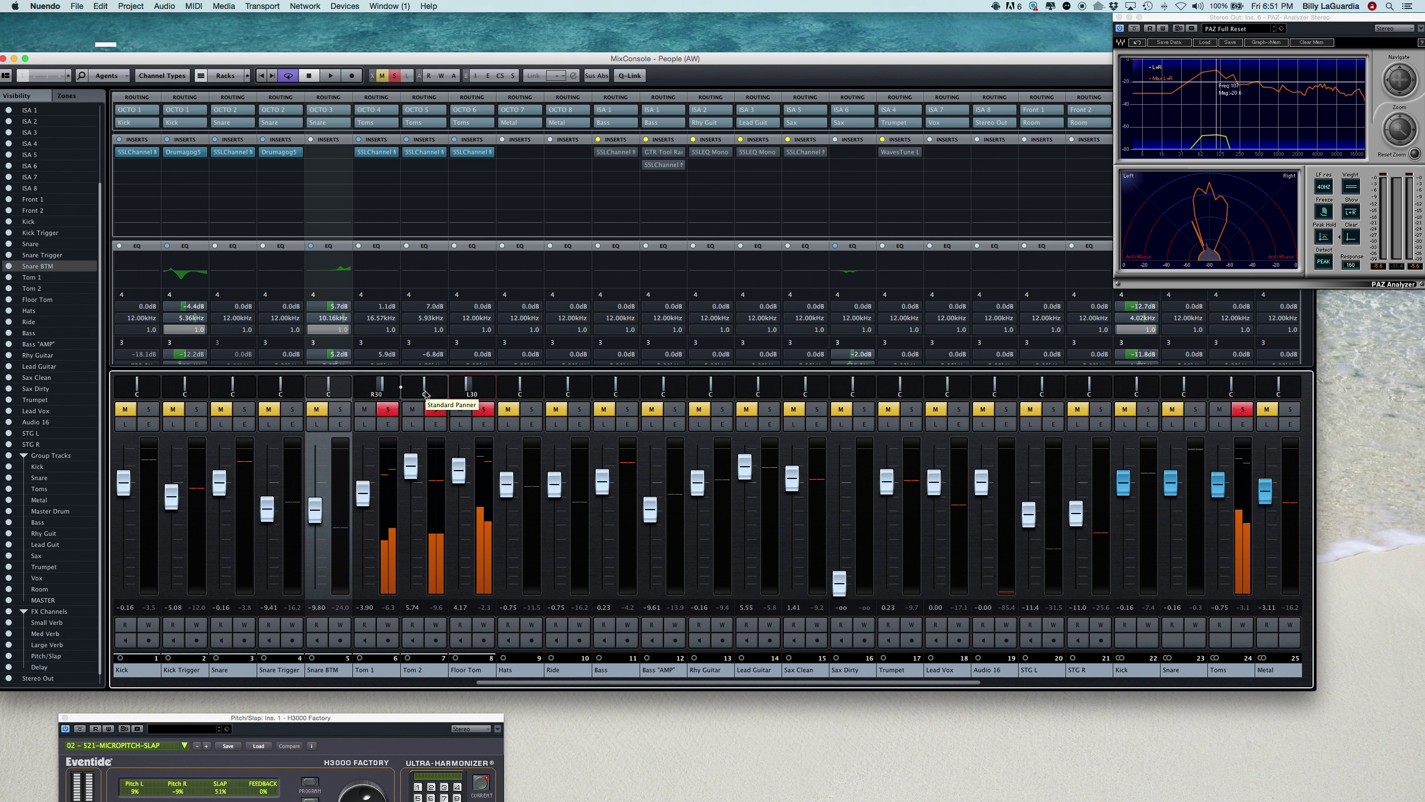
left_click(425, 391)
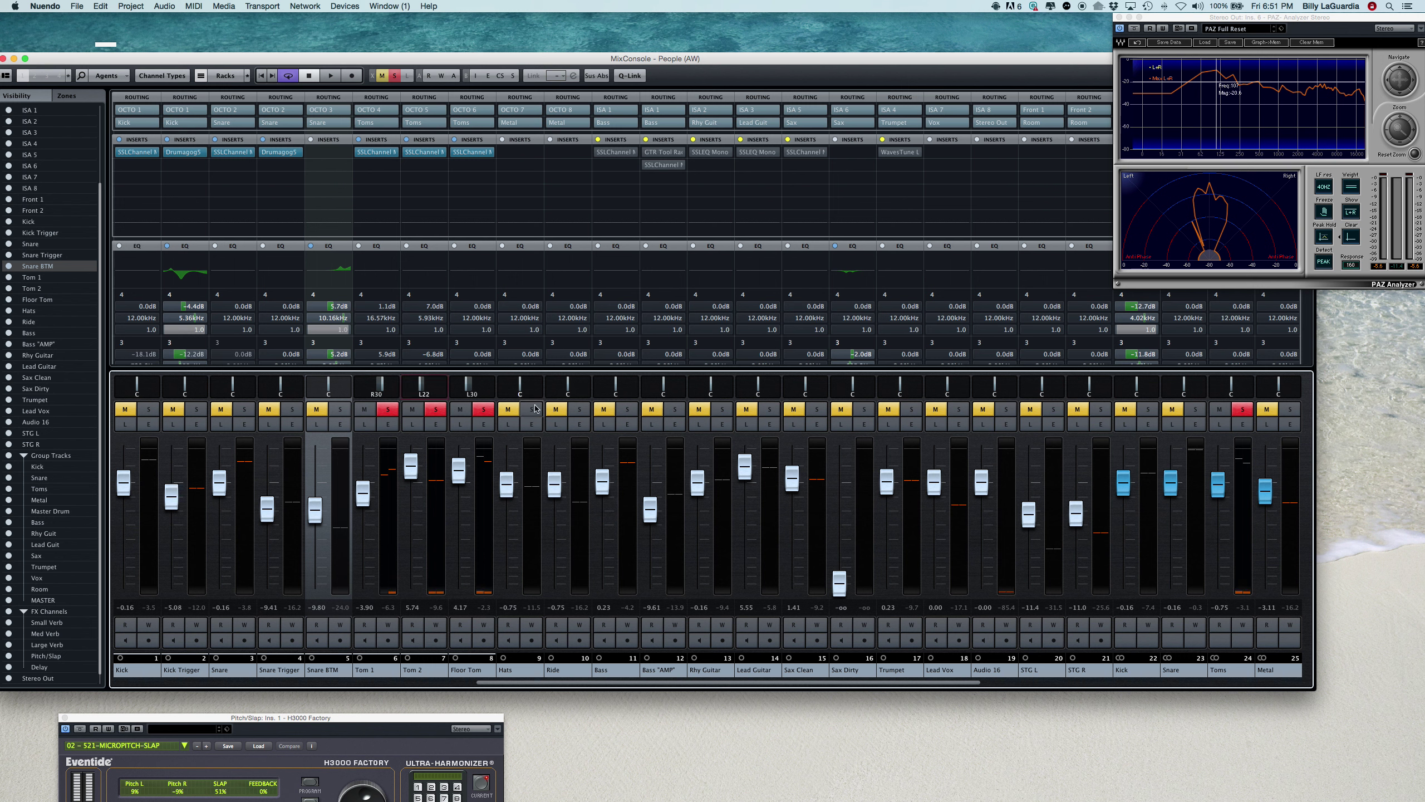
key("space")
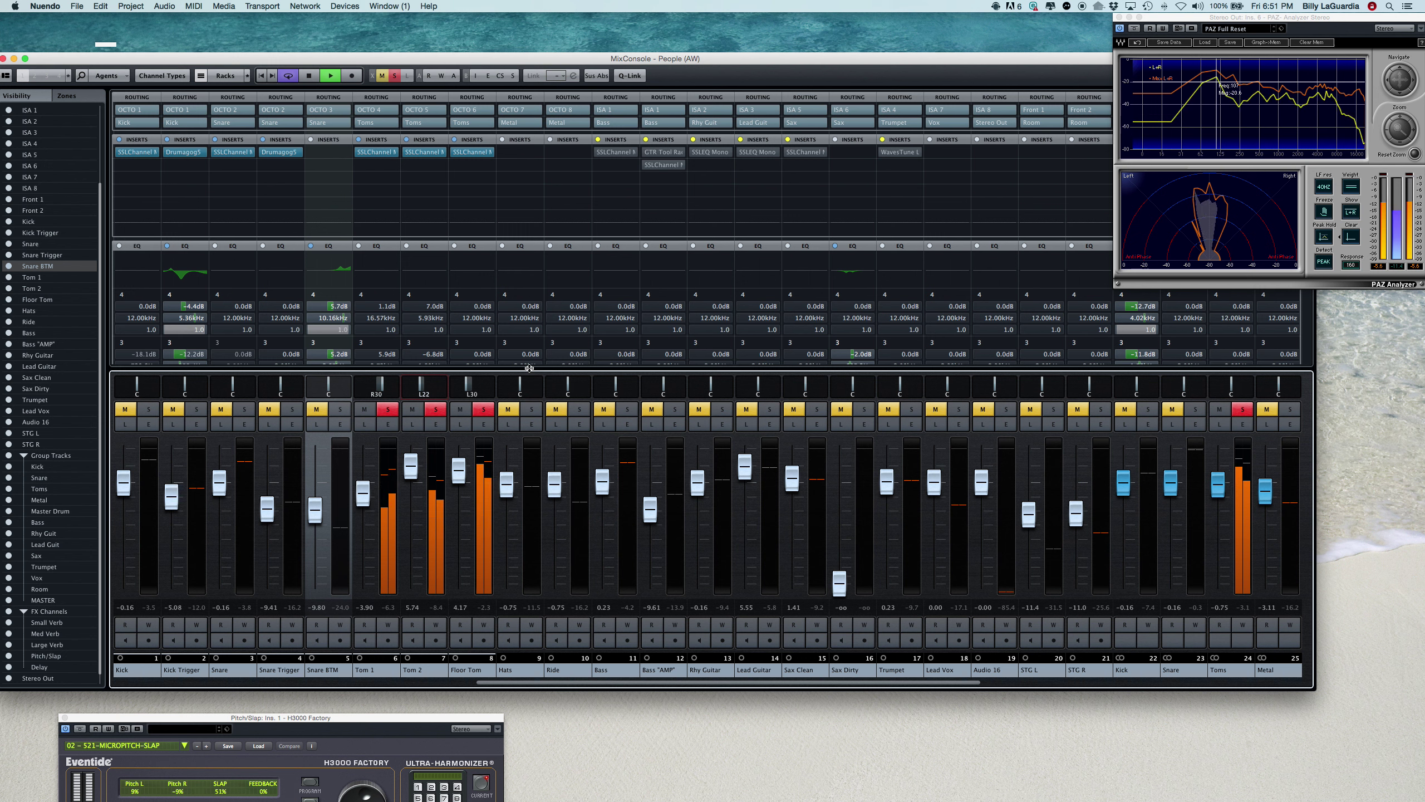
Deactivate all solos and lower the Floor Tom's fader to 3.19 while the full mix plays, and stop playback.
left_click(394, 75)
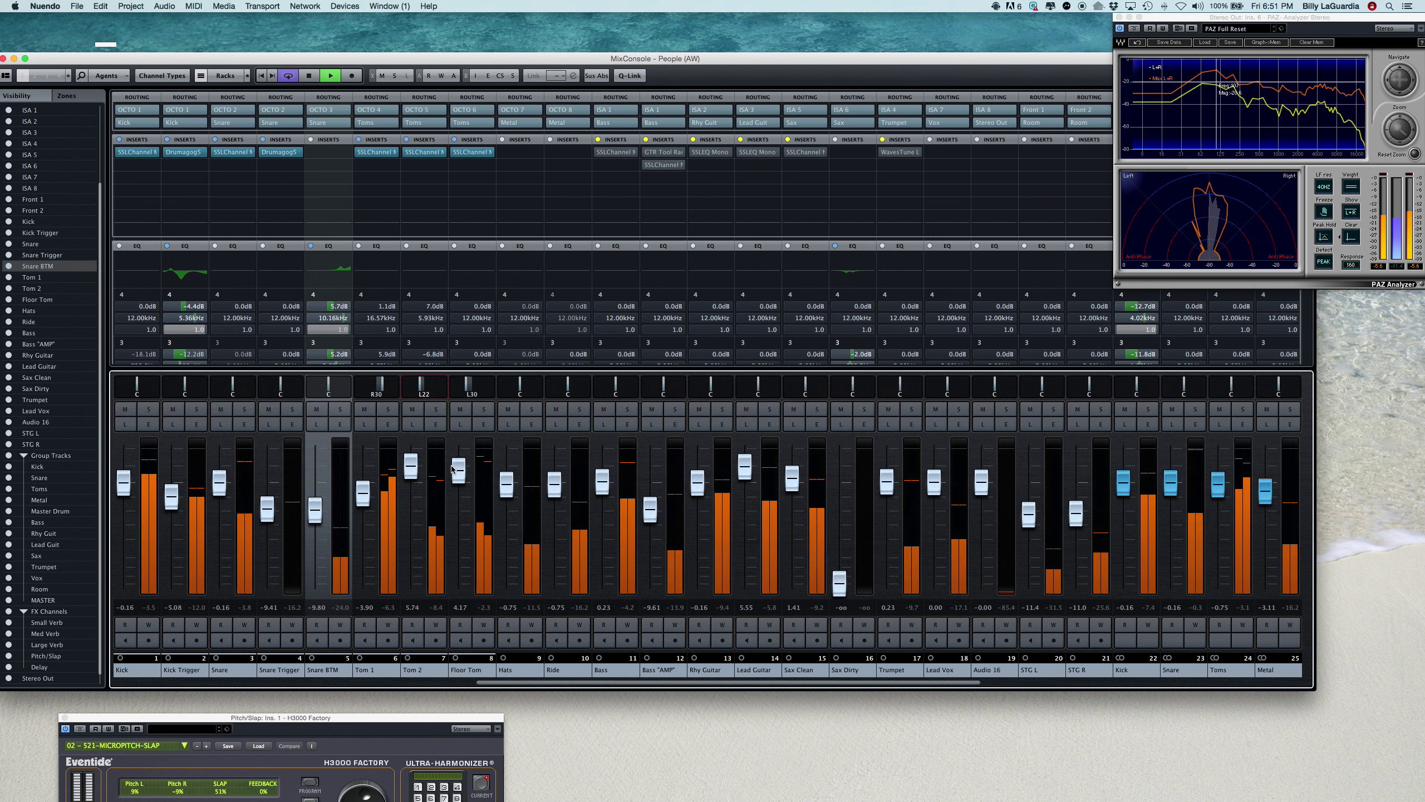
left_click_drag(452, 470, 460, 476)
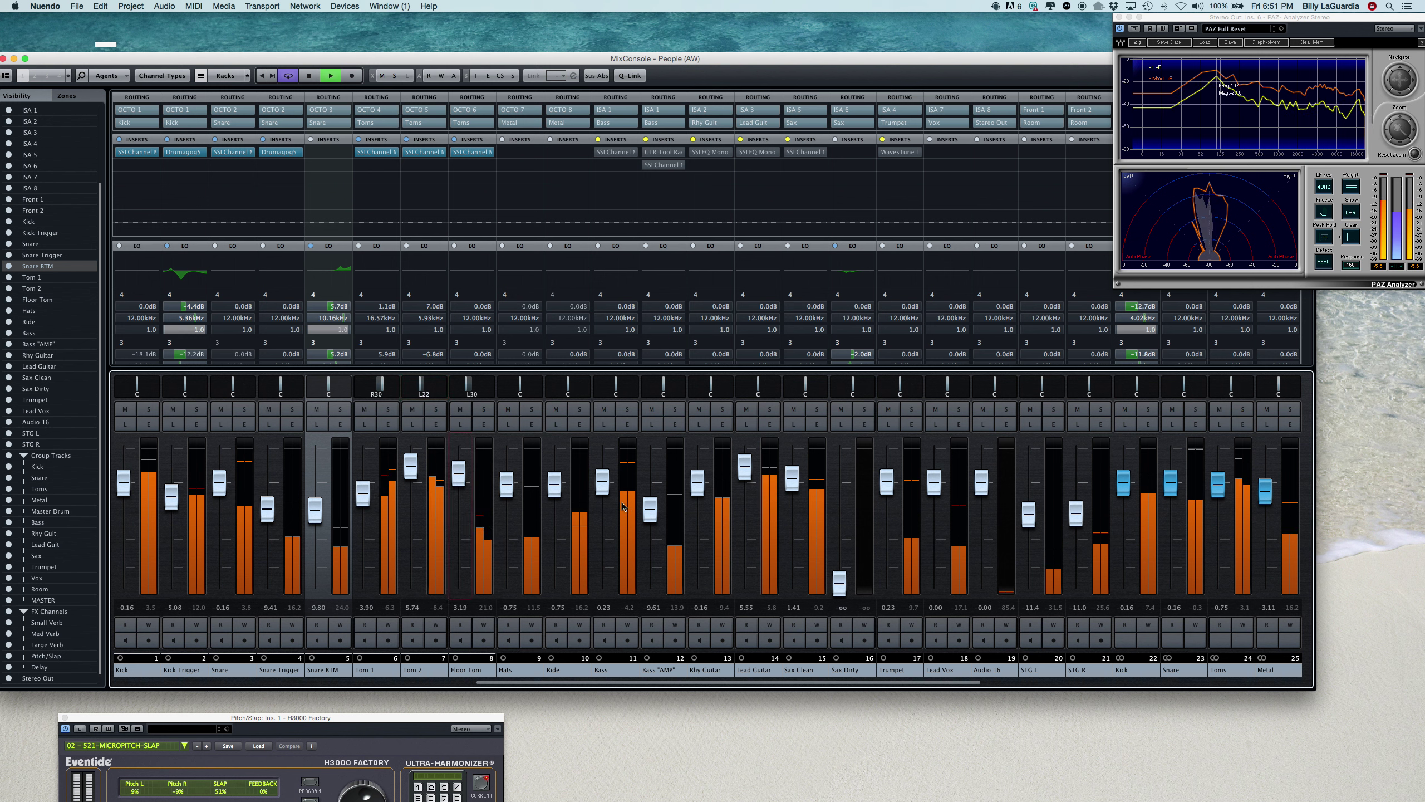
key("space")
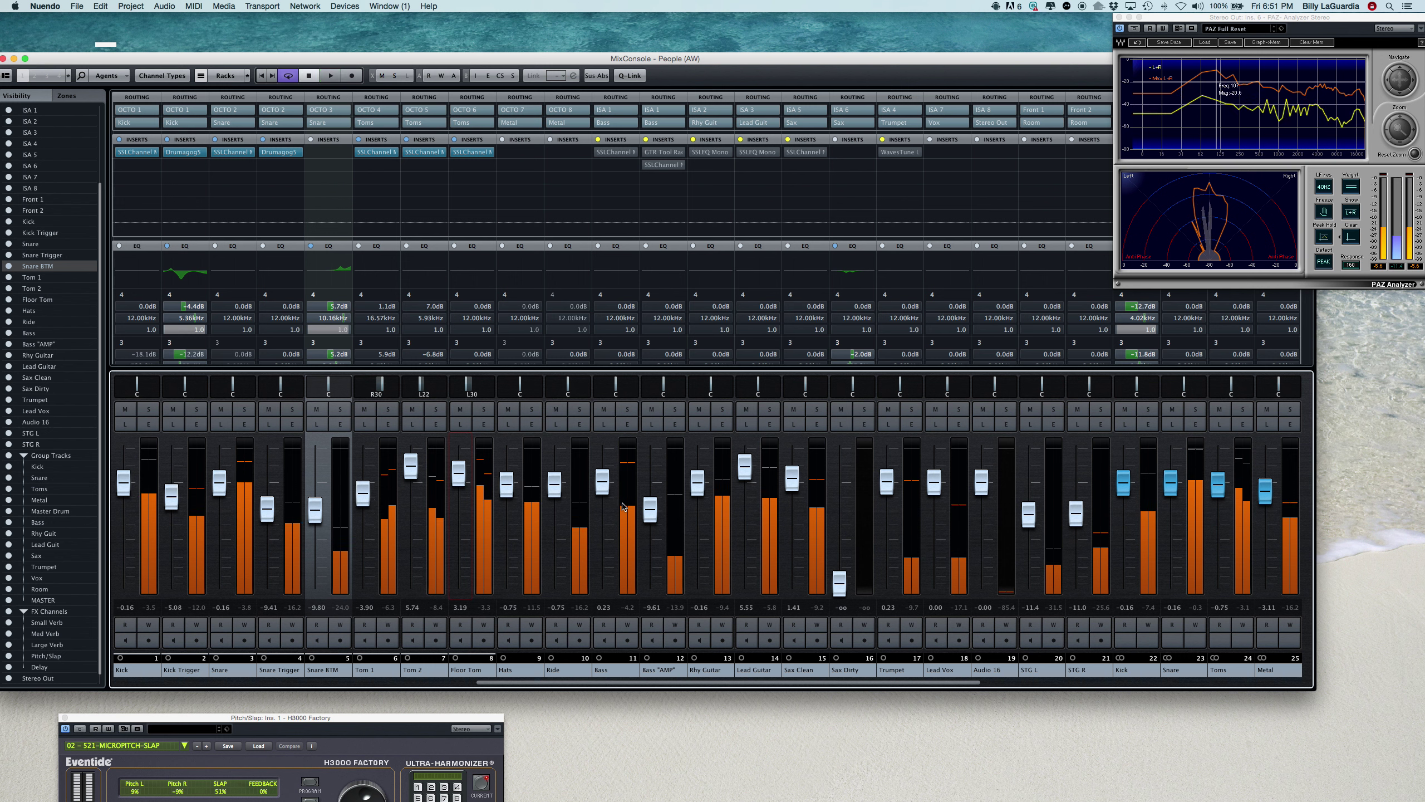
Pan the Hats channel hard right and the Ride channel hard left.
left_click(569, 386)
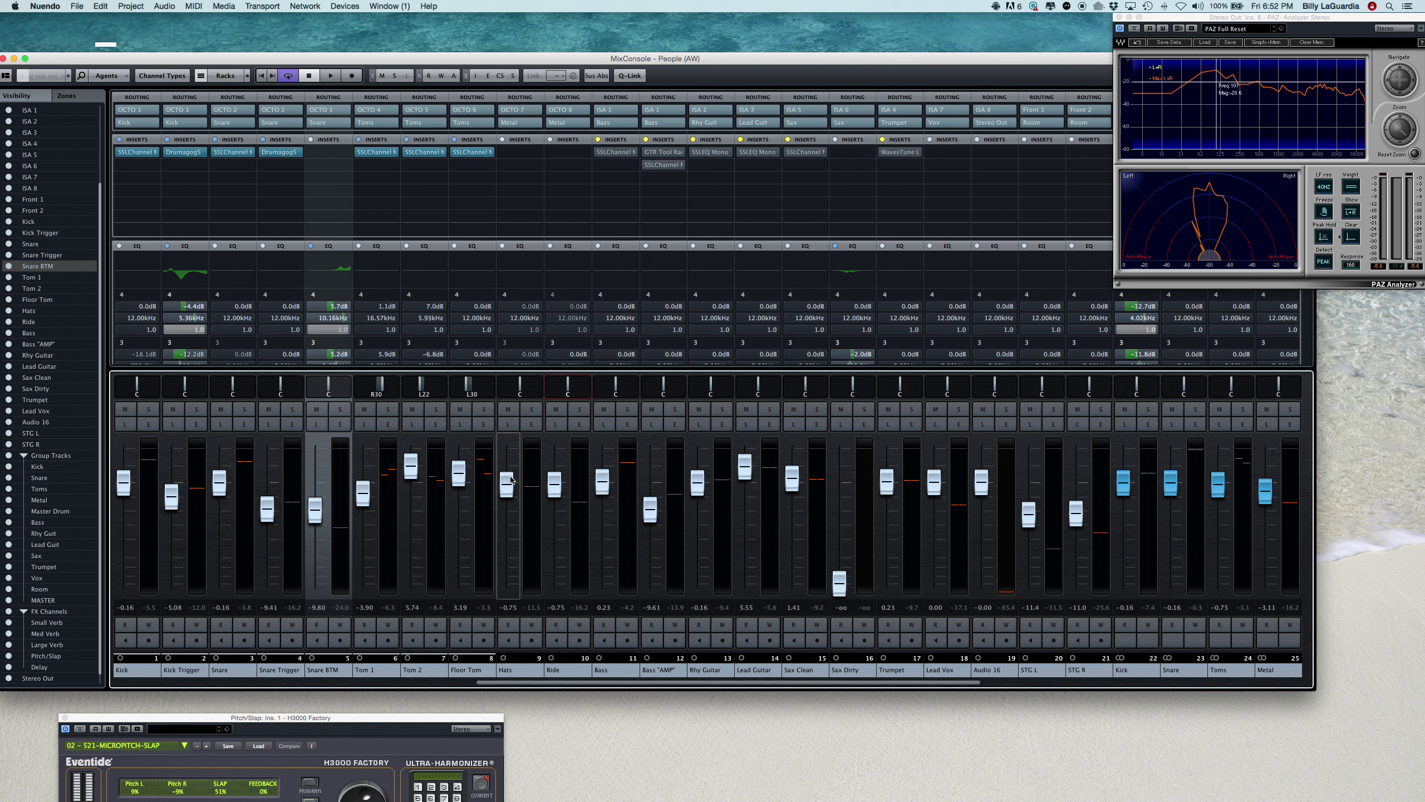
left_click(520, 380)
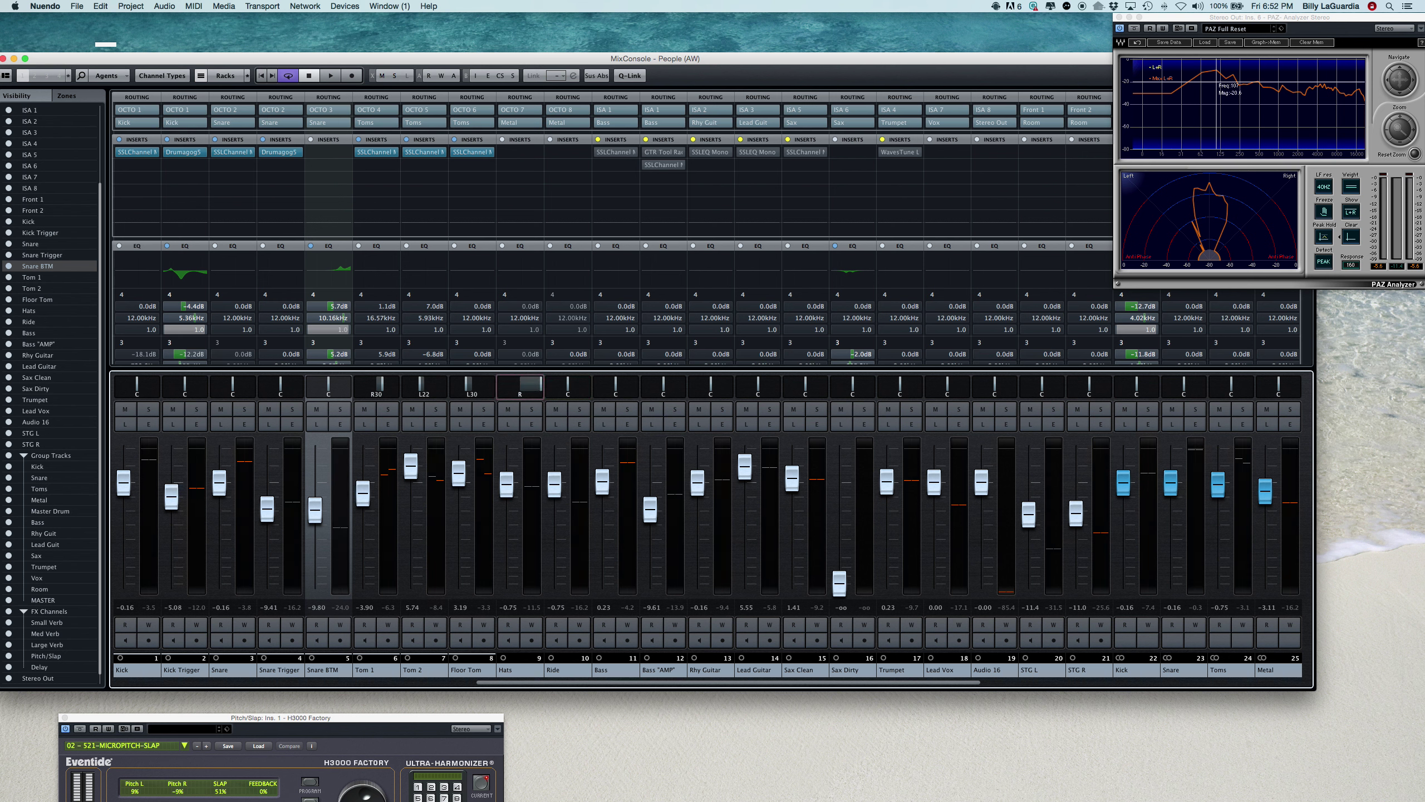
left_click_drag(568, 392, 539, 392)
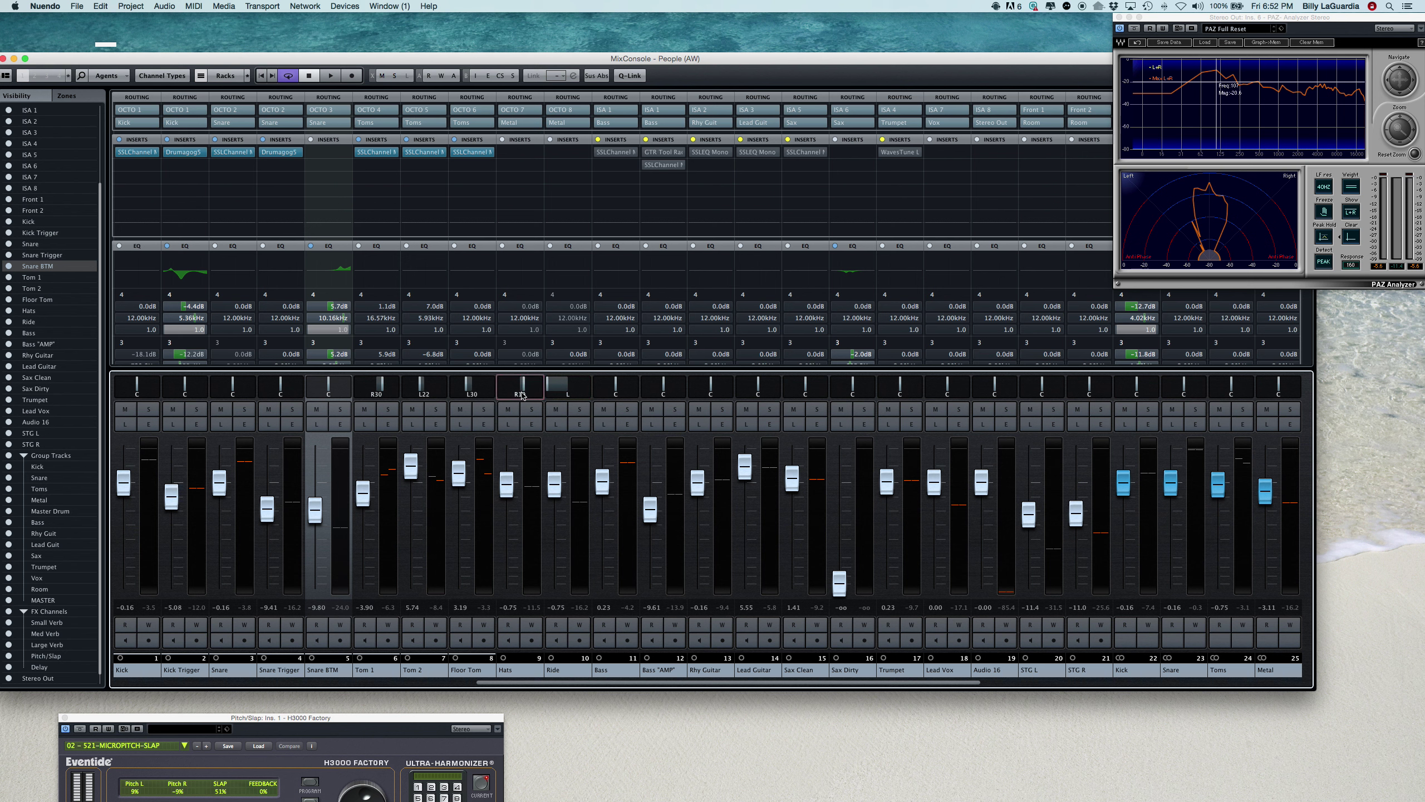
Reset the Hats and Ride pans to centre.
double_click(521, 388)
type("c")
key("Tab")
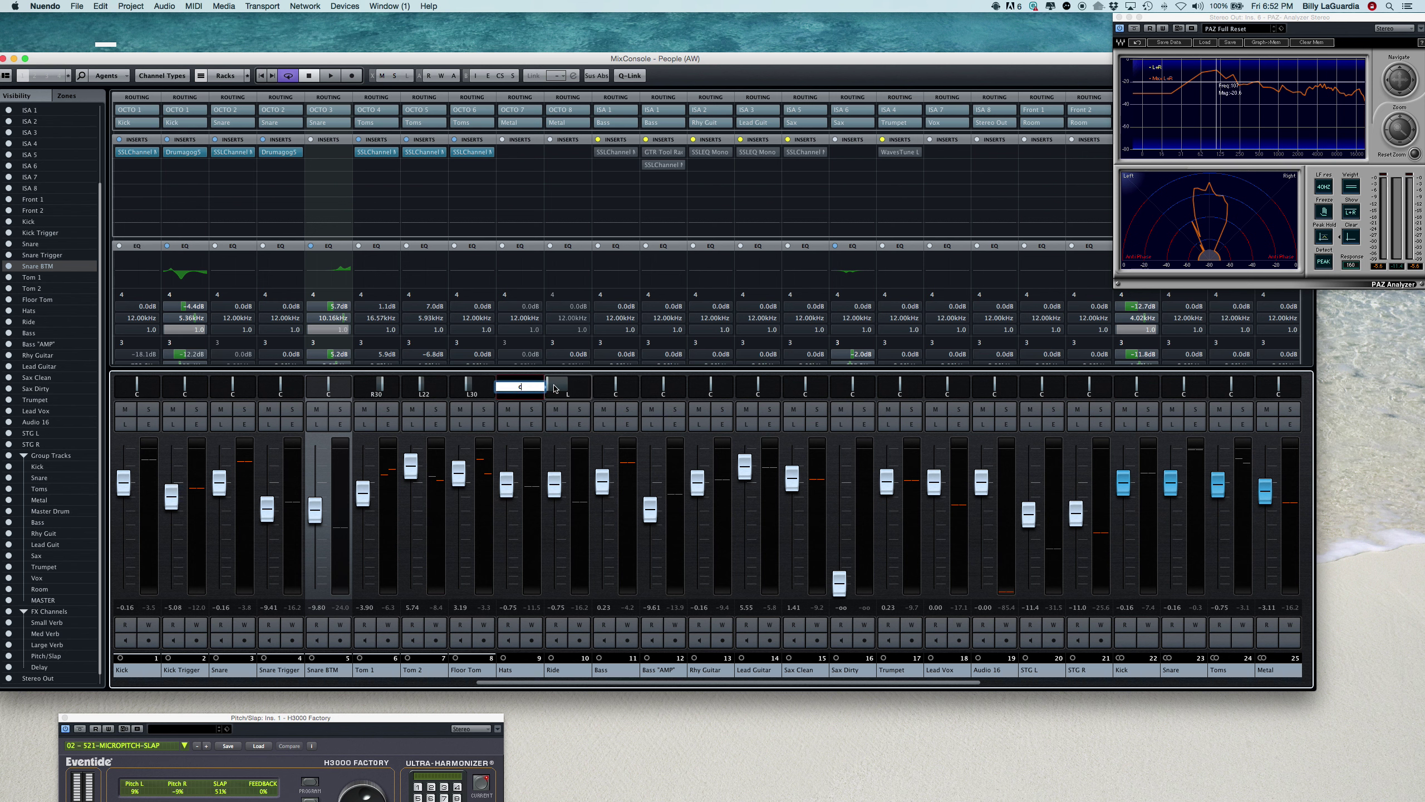
double_click(567, 387)
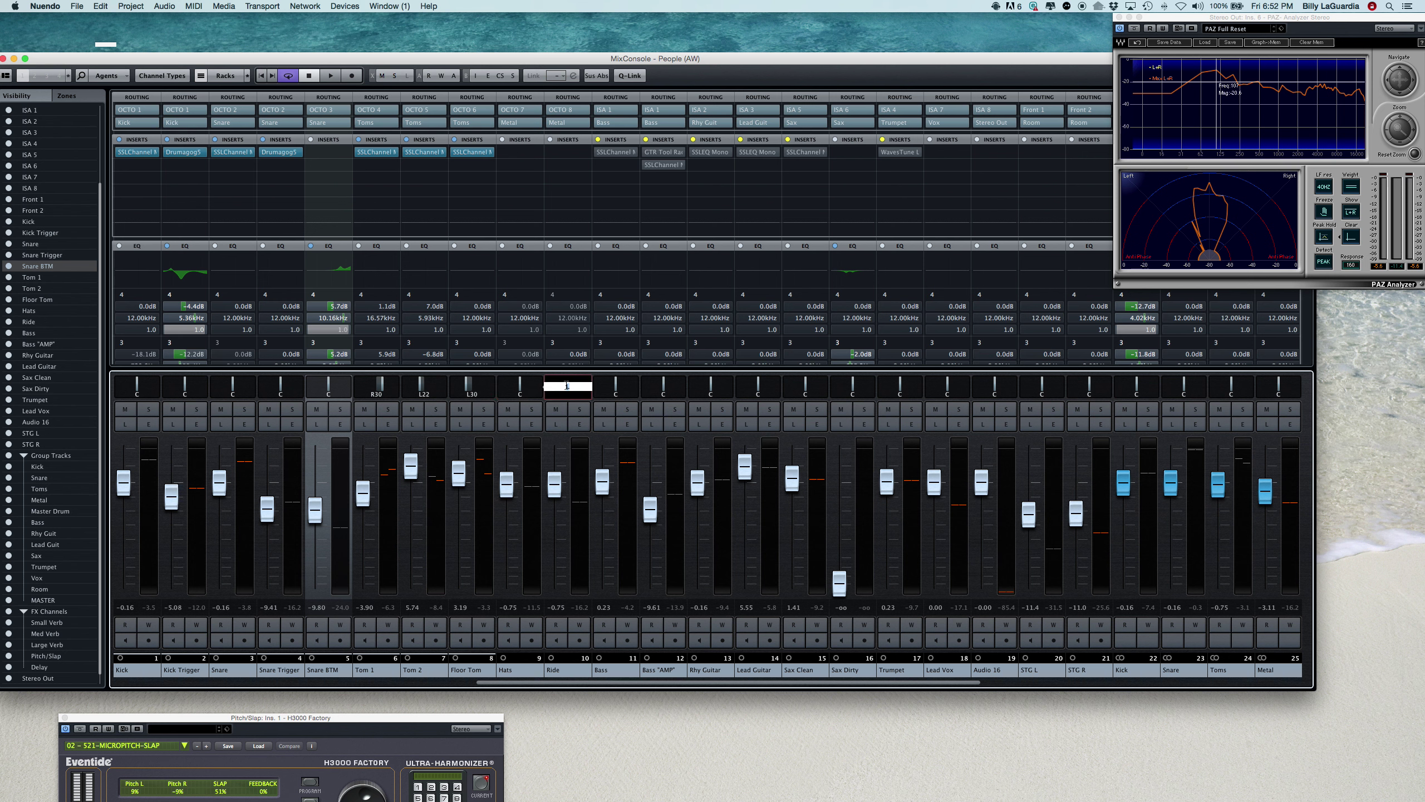
type("c")
key("Return")
Solo the Hats and Ride, play them, and audition the Ride's phase inversion in its channel settings.
mouse_move(507, 483)
left_mouse_down()
mouse_move(508, 539)
mouse_move(513, 477)
left_mouse_up()
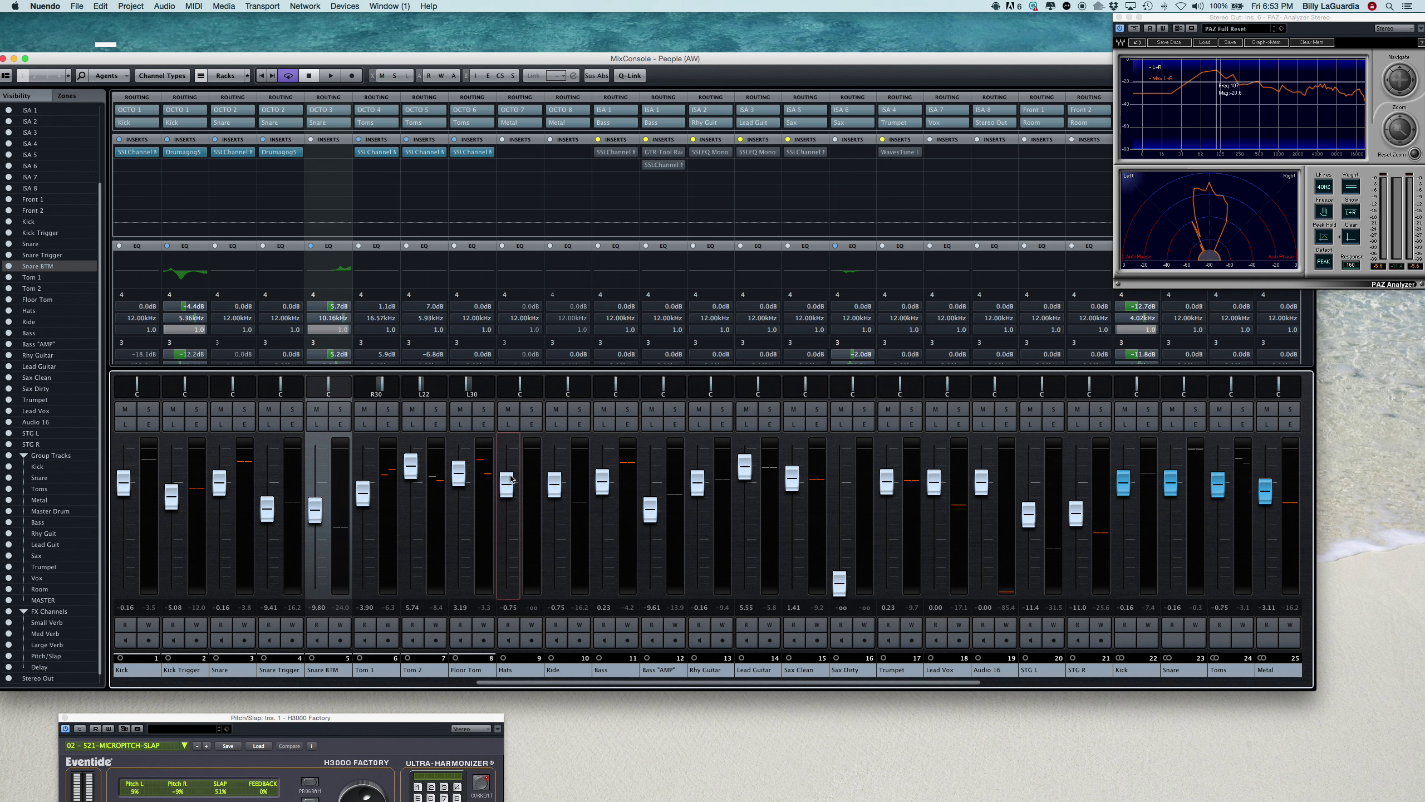
left_click(533, 413)
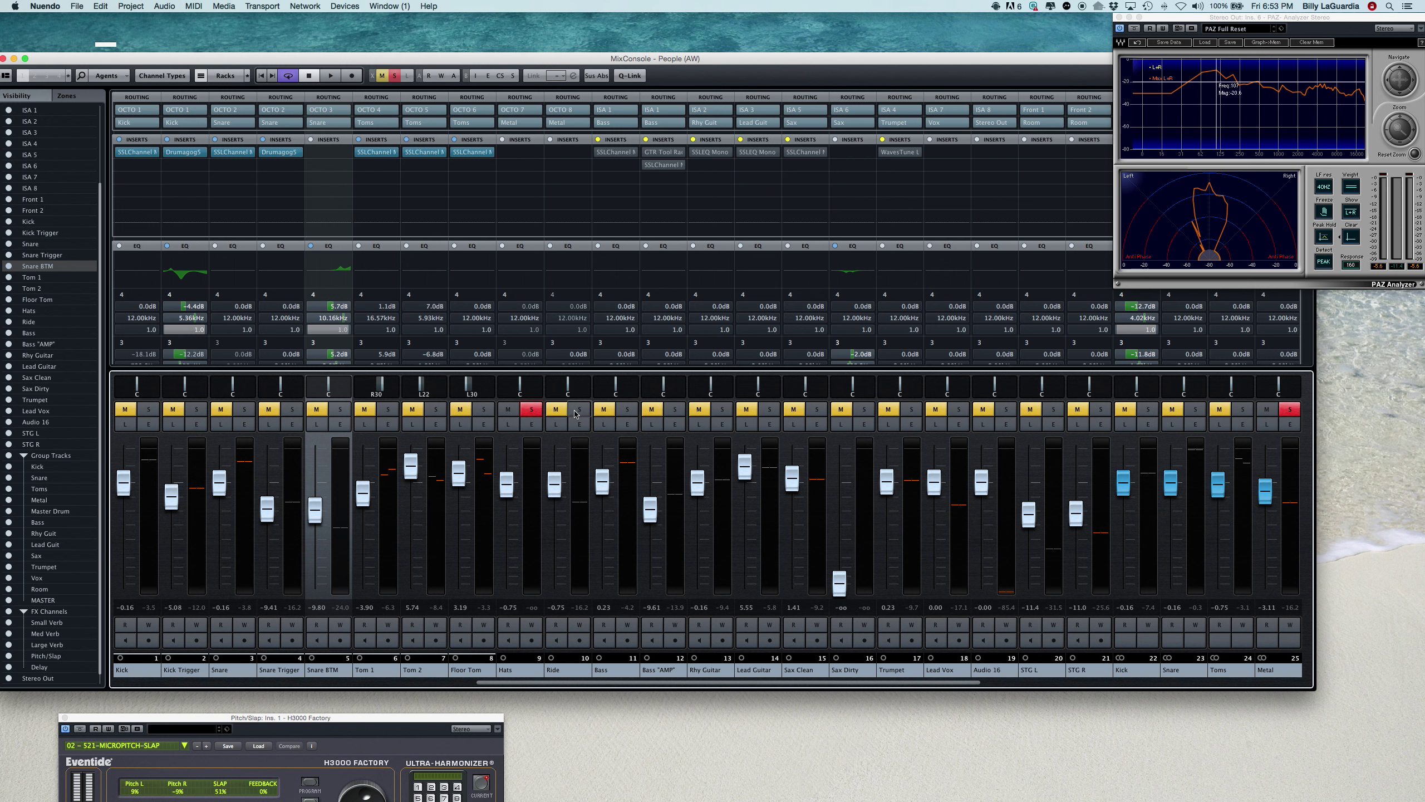
left_click(575, 414)
key("space")
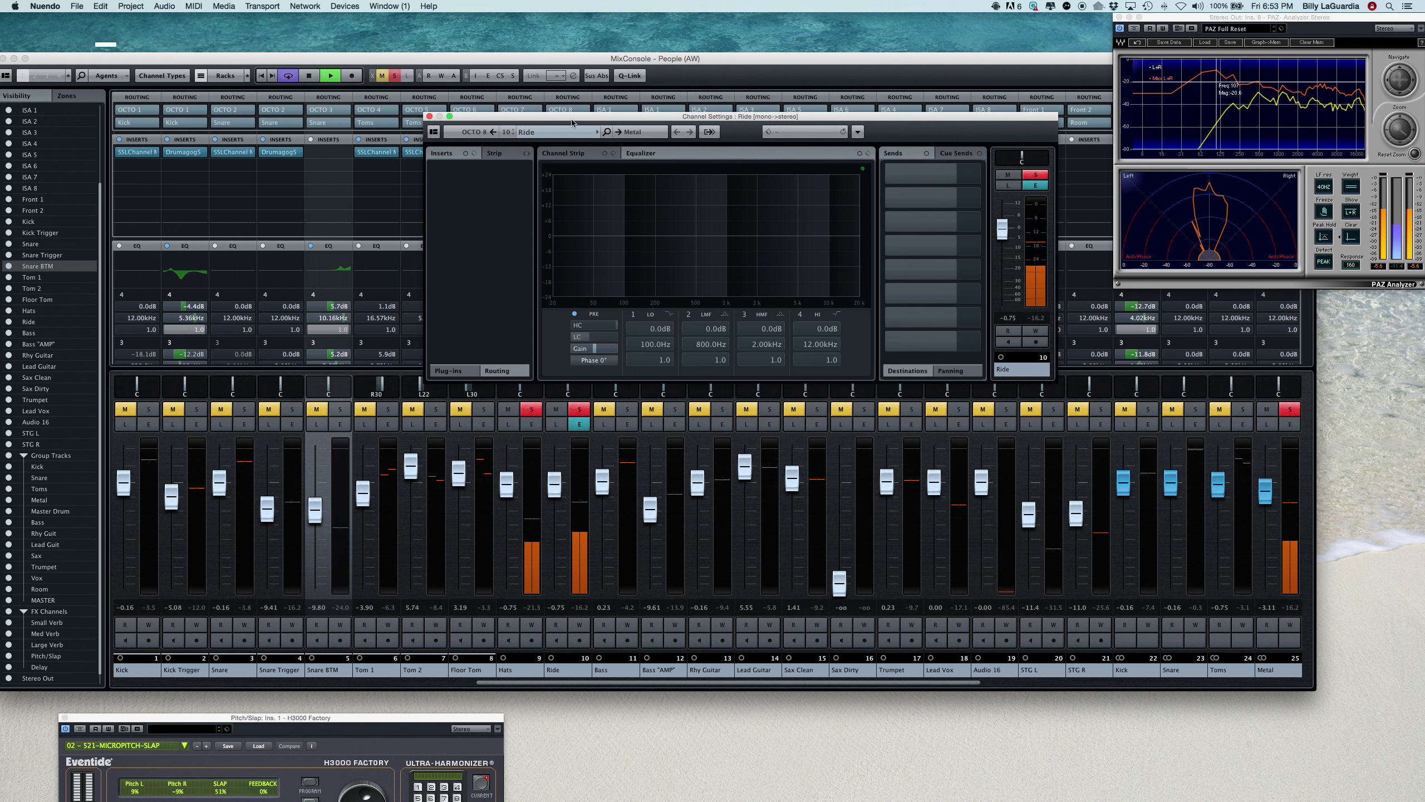
left_click_drag(573, 122, 575, 68)
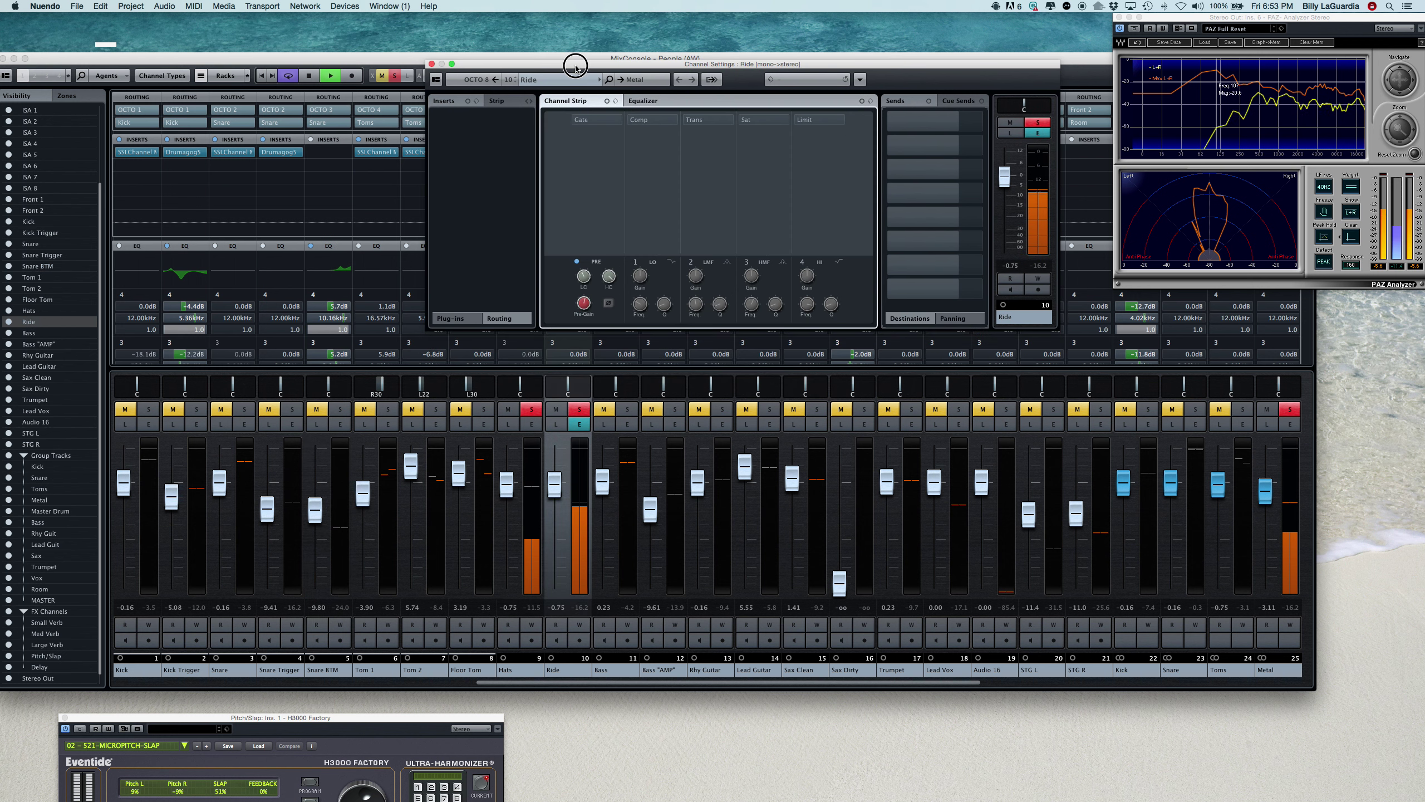
left_click(609, 304)
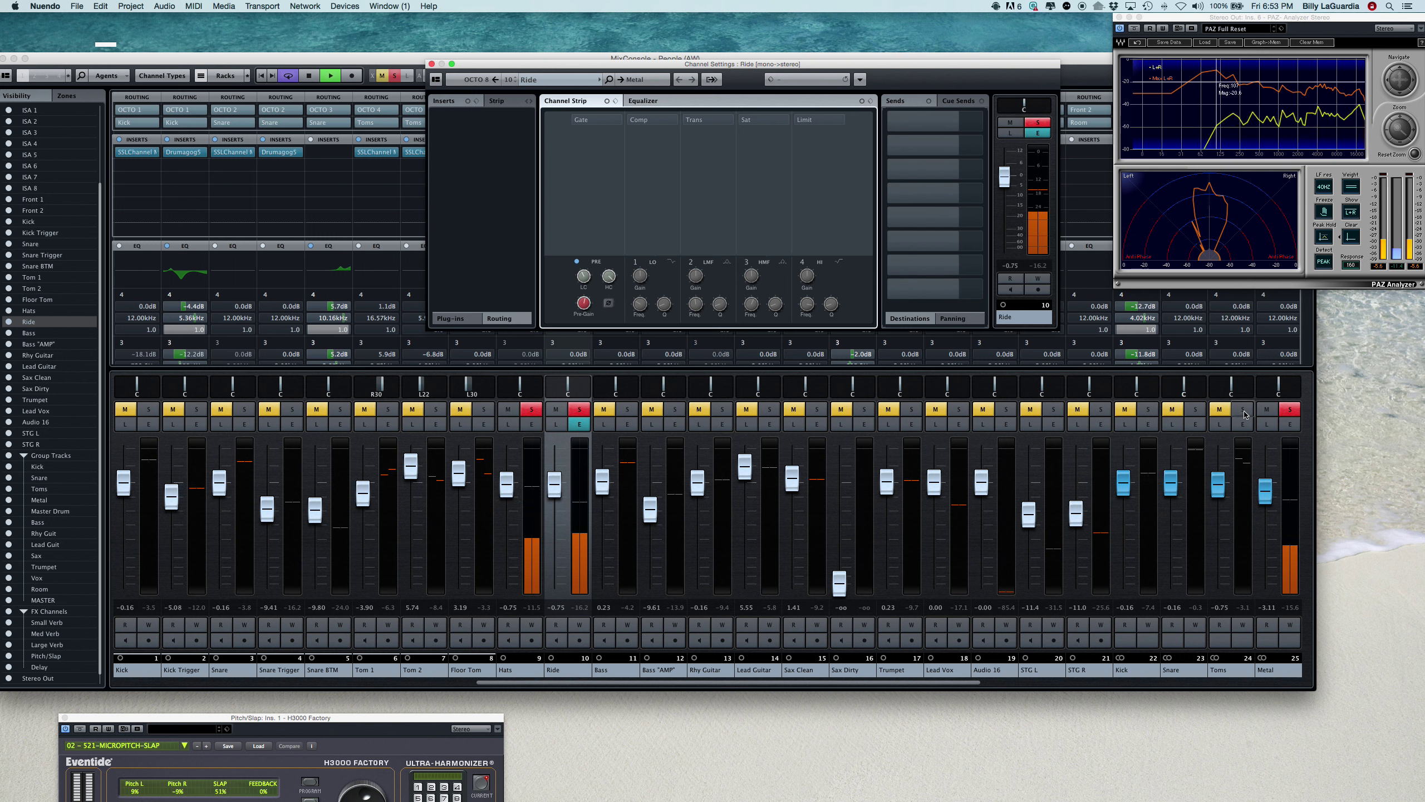
Solo all the drum channels through the Master Drum group and turn off cycle playback.
scroll(1108, 554, "right", 2)
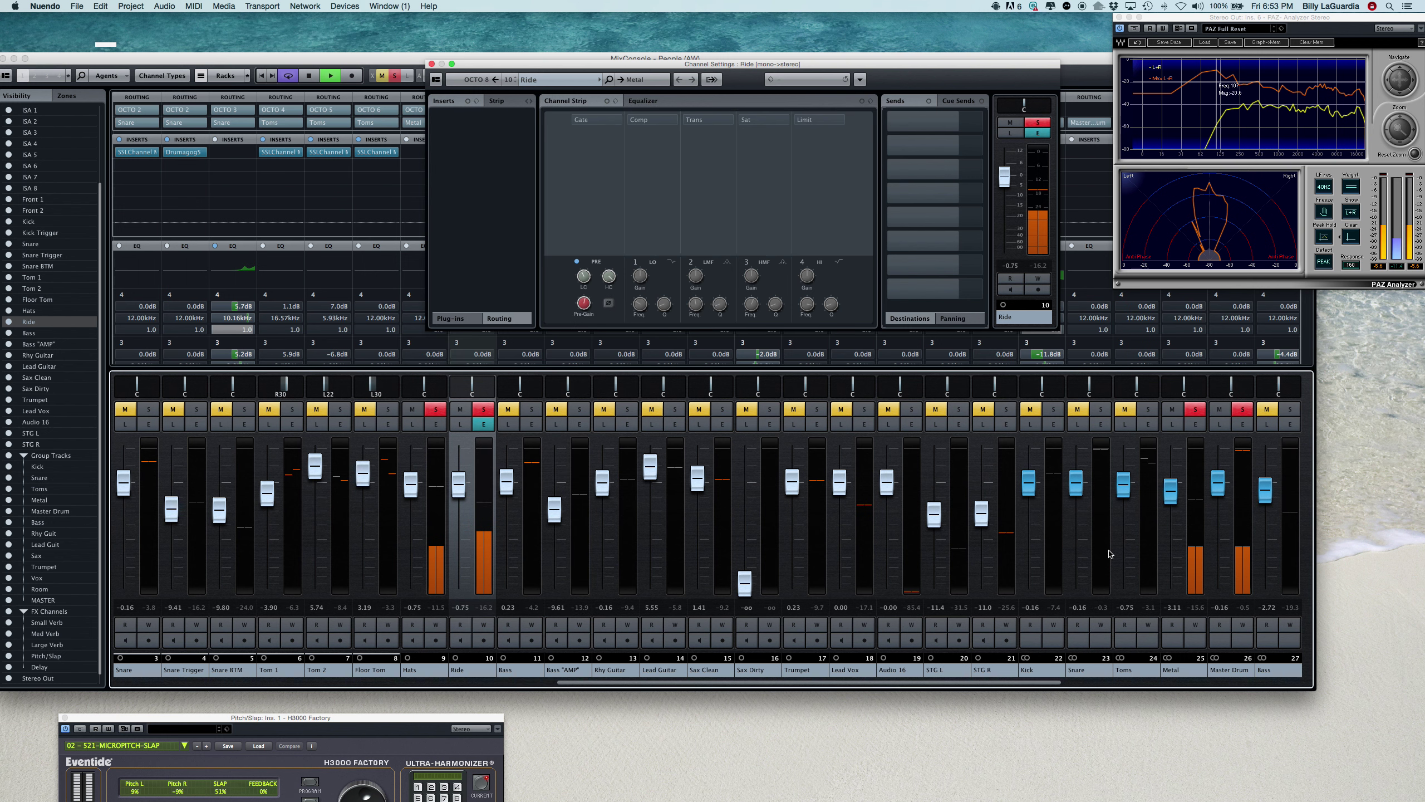
scroll(1110, 554, "right", 3)
left_click(1100, 411)
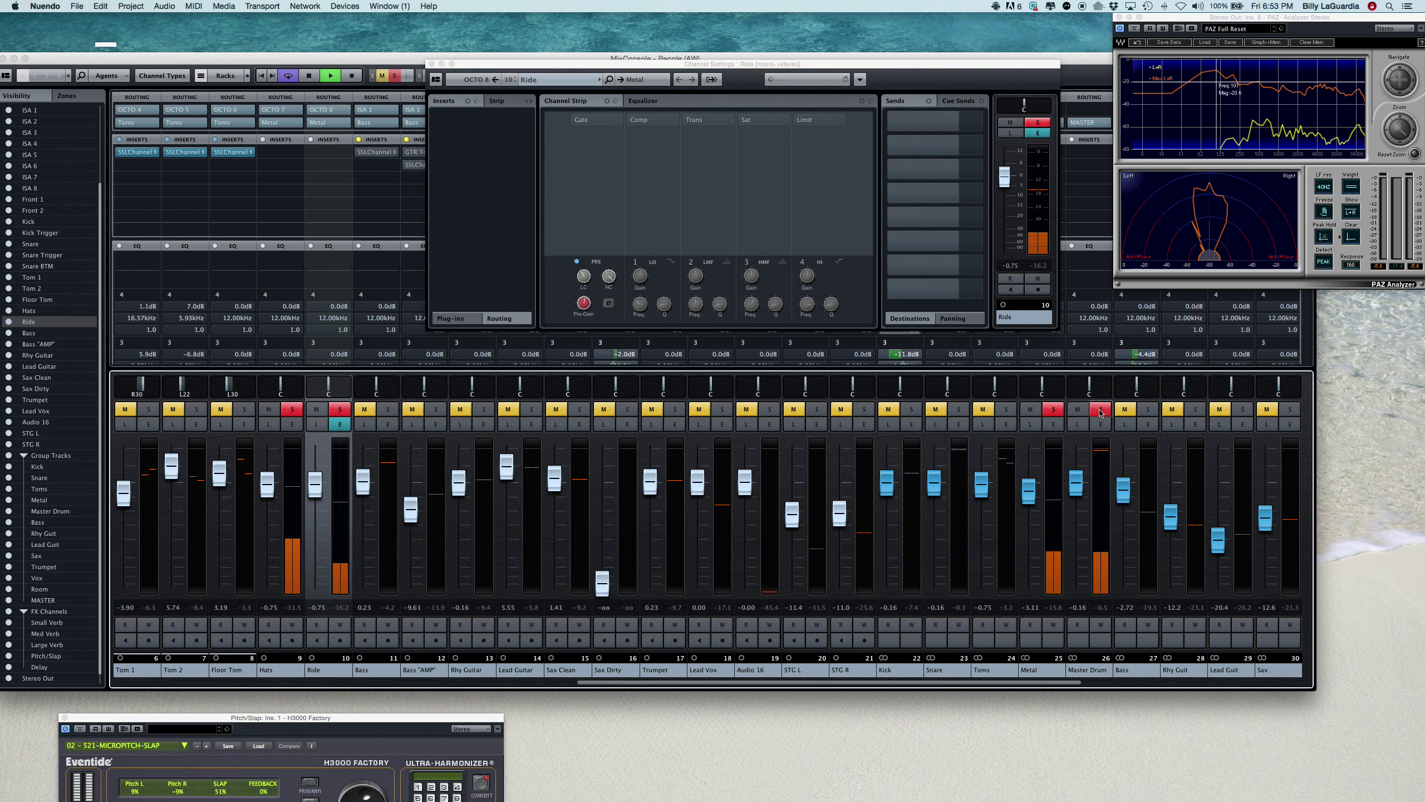
left_click(1100, 413)
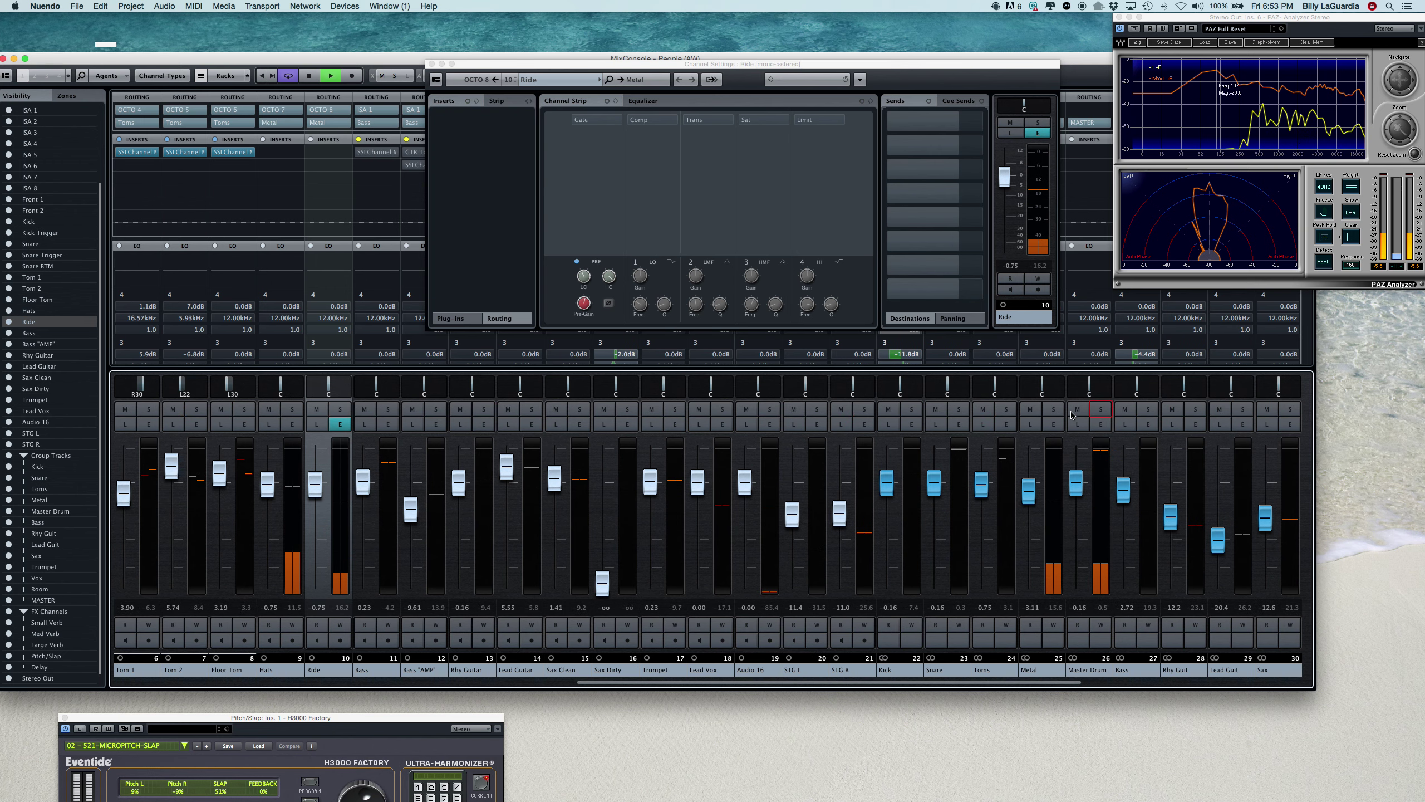
left_click(1101, 414)
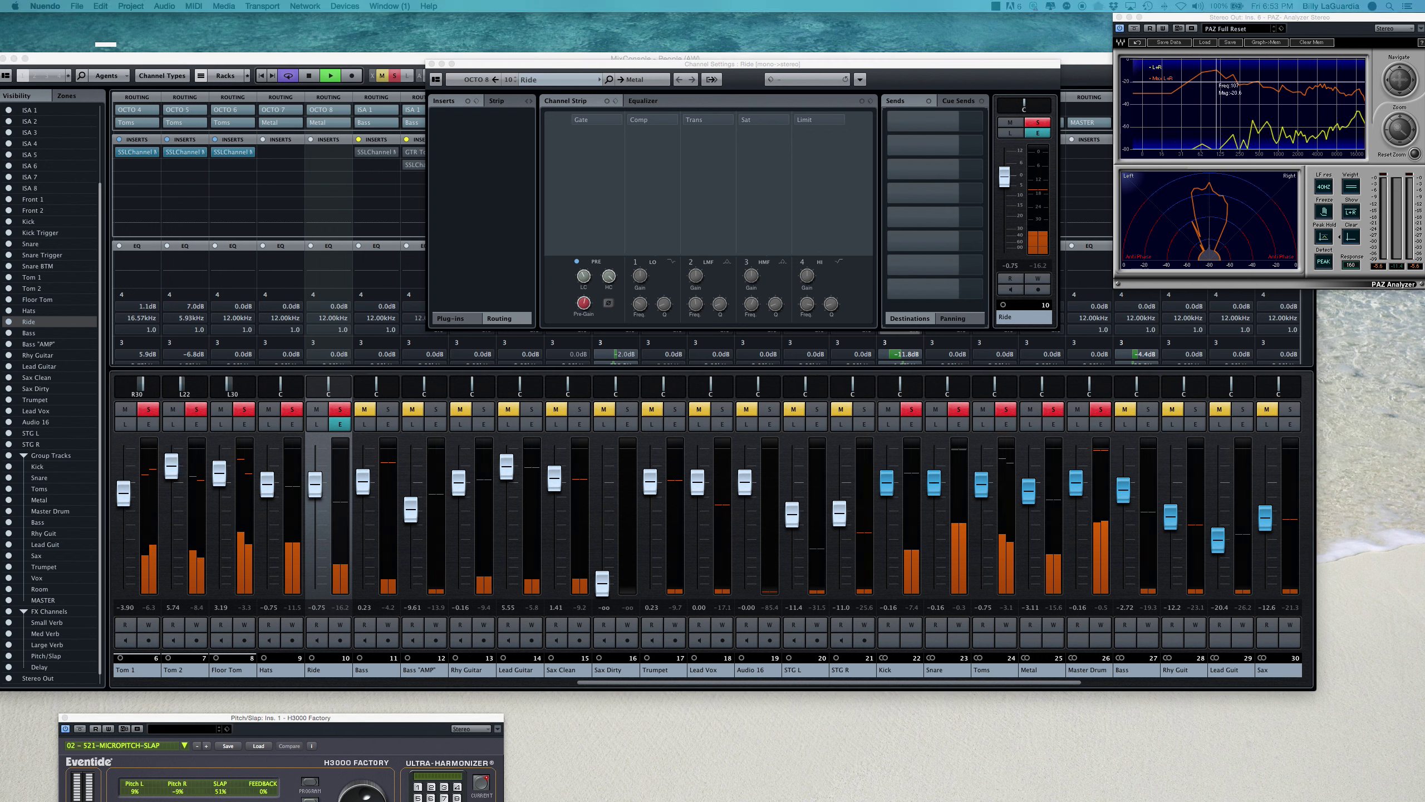
key("KP_Divide")
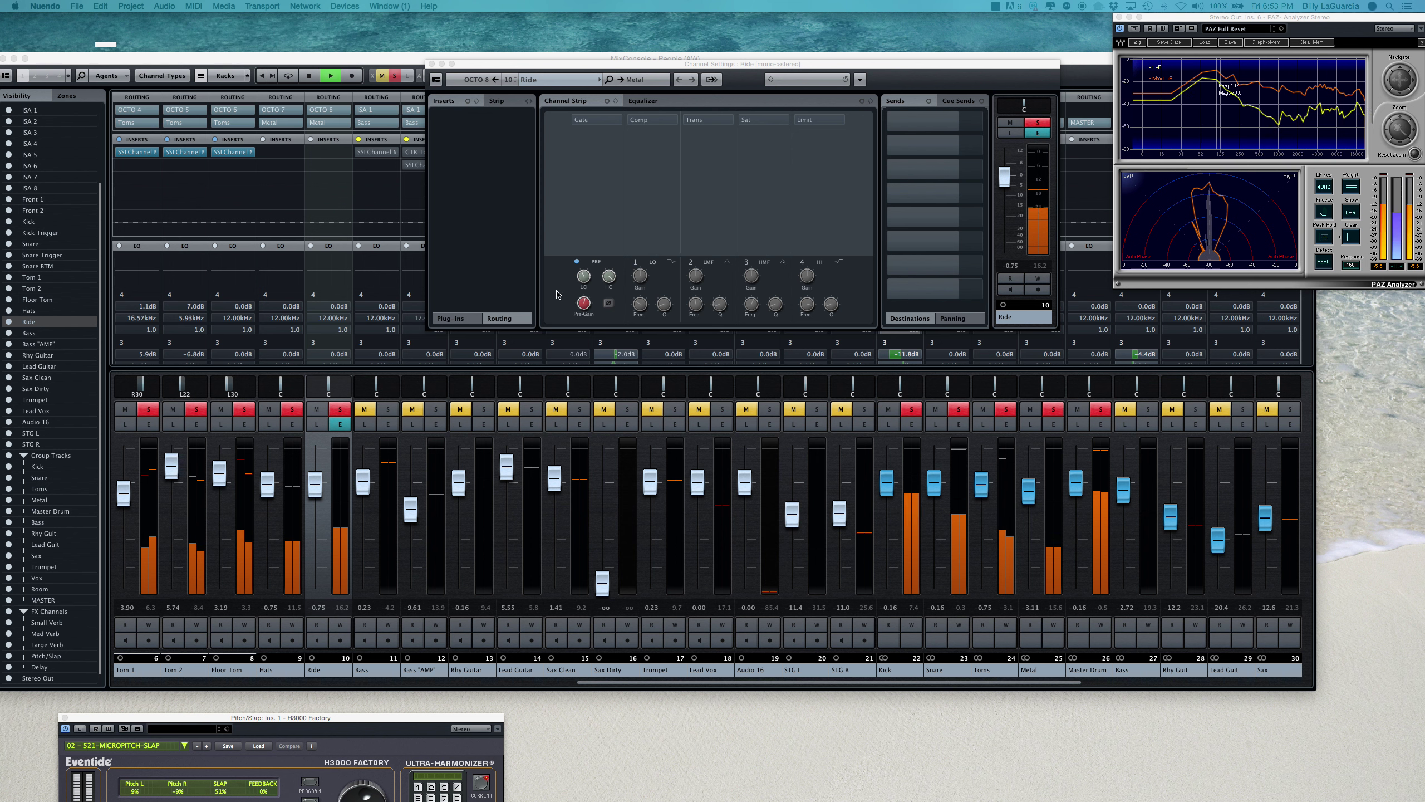
Compare phase inversion on and off for the Ride and the Hats against the full drum kit, and stop playback.
left_click(608, 305)
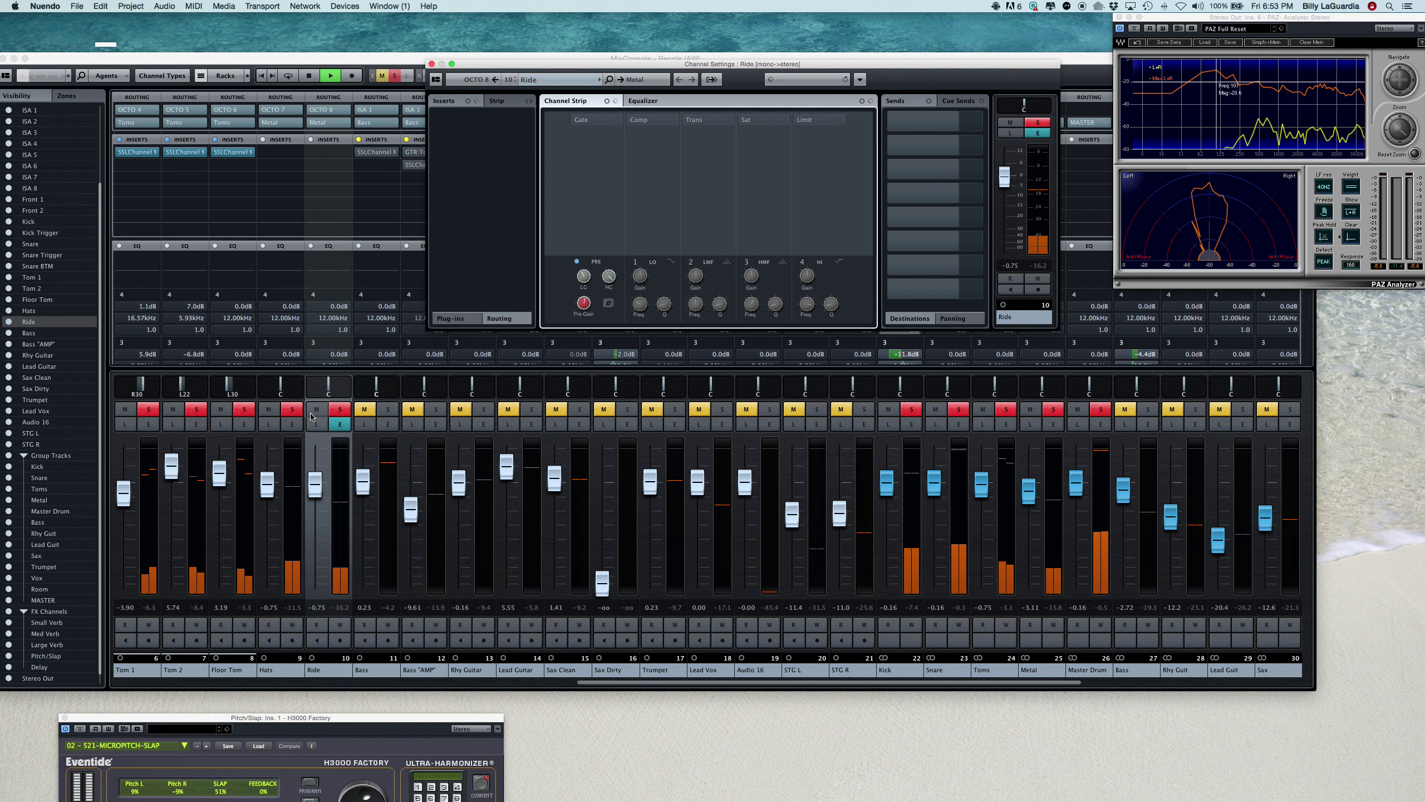
left_click(295, 426)
left_click(296, 426)
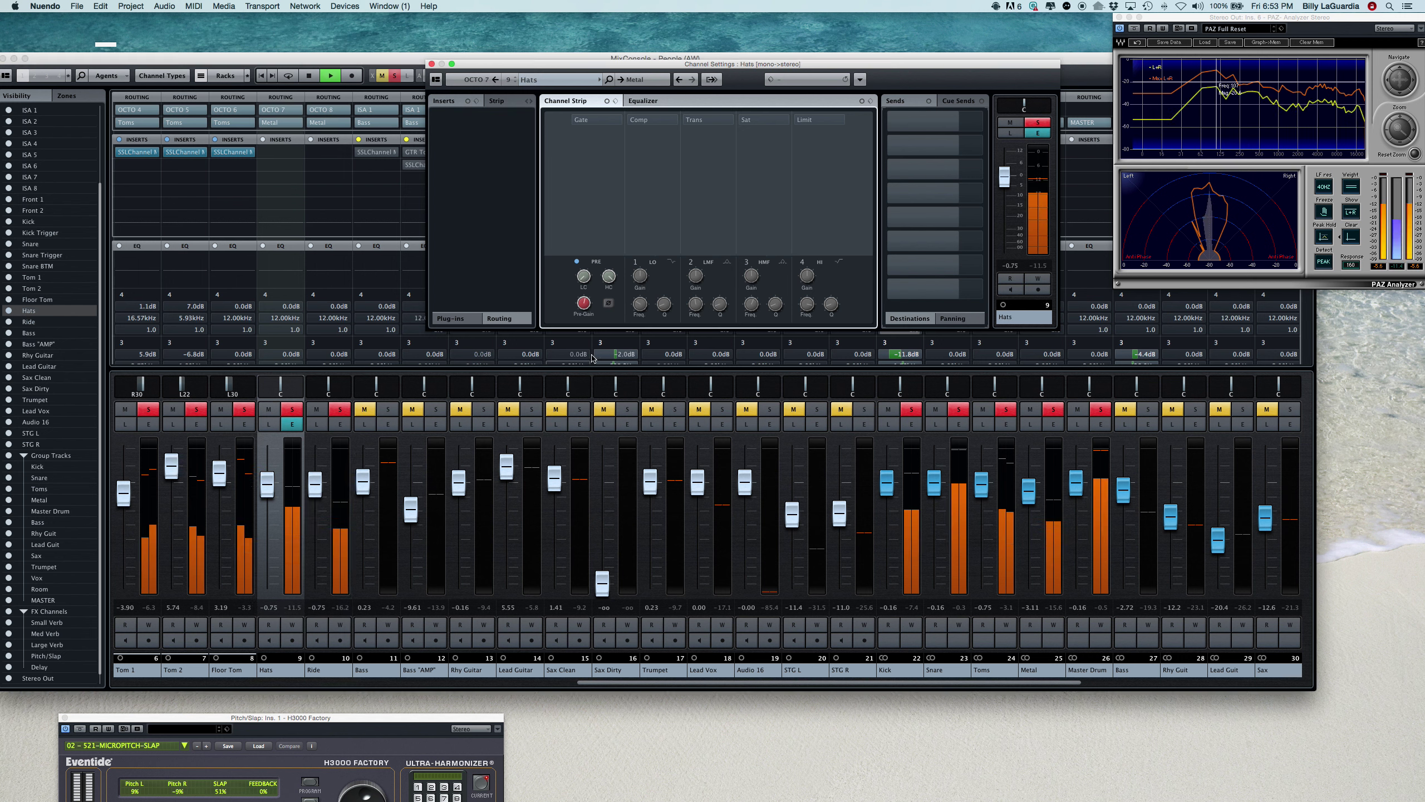
left_click(610, 304)
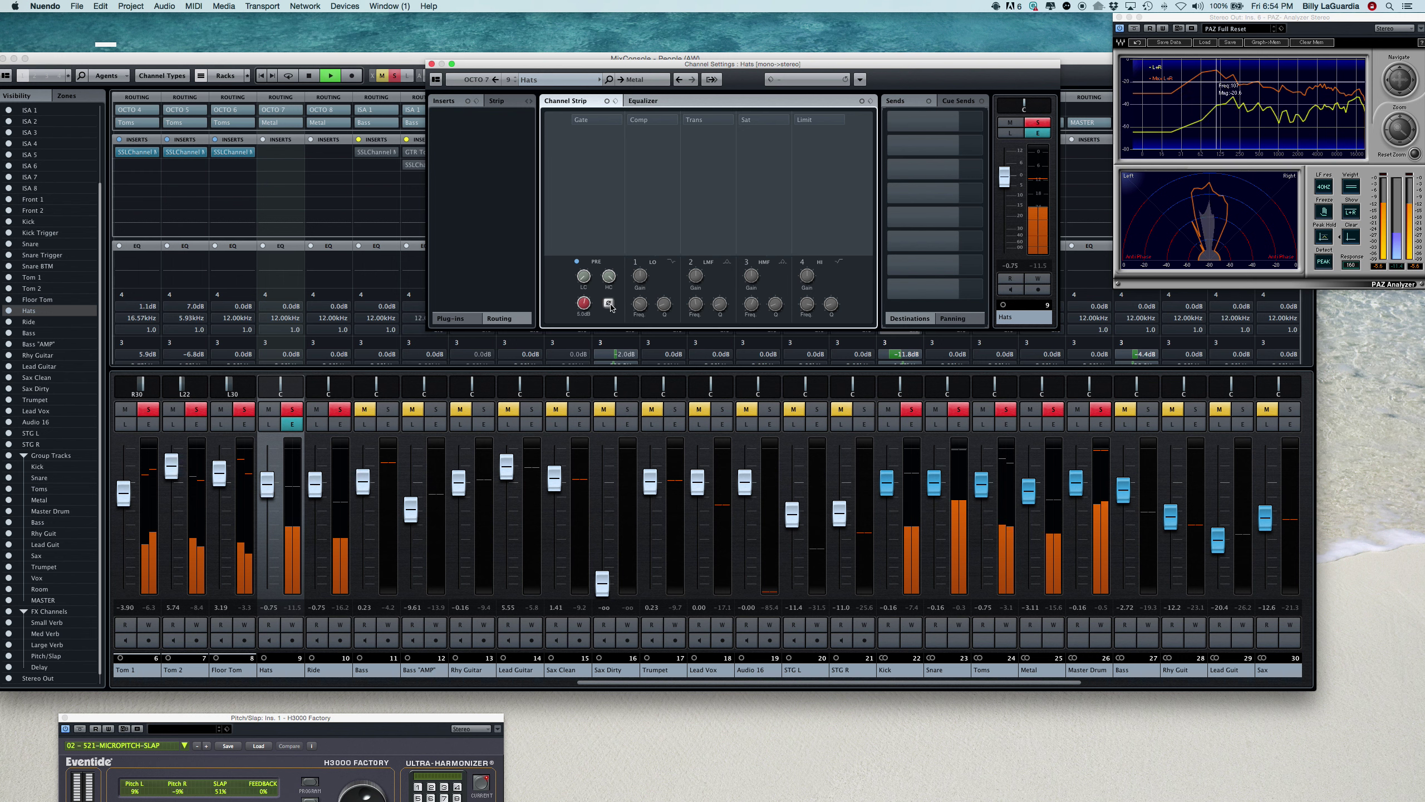
left_click(609, 304)
left_click(610, 304)
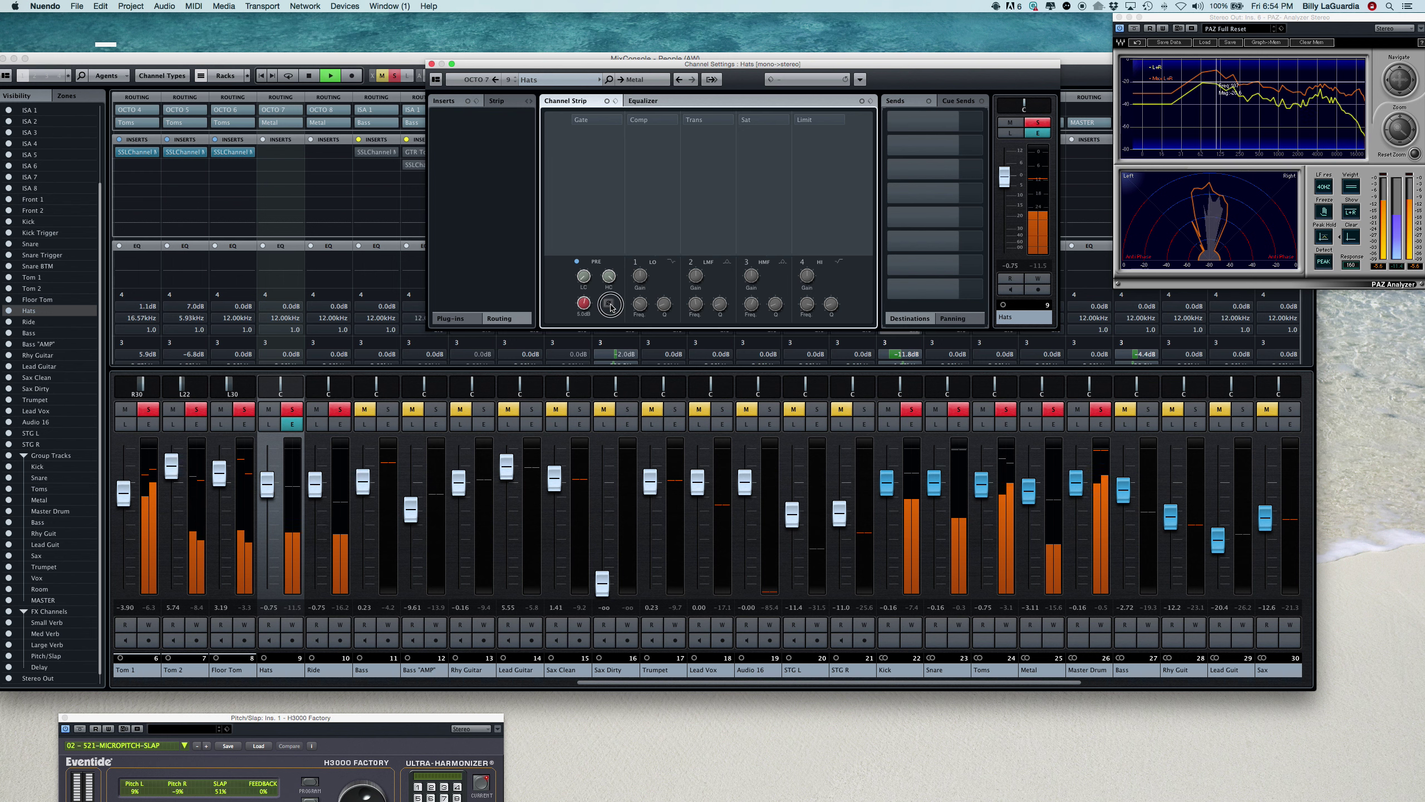
left_click(609, 304)
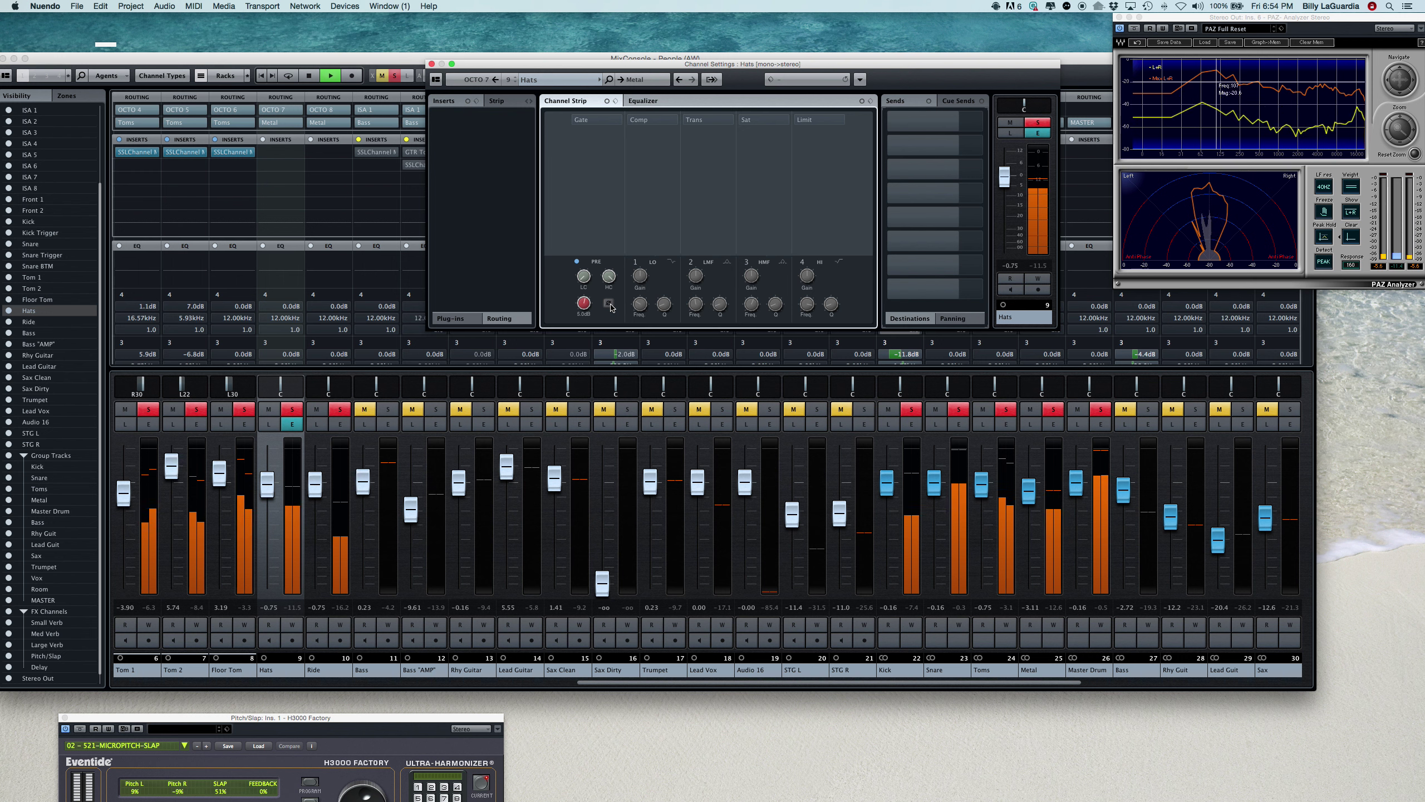
key("space")
left_click_drag(542, 68, 533, 69)
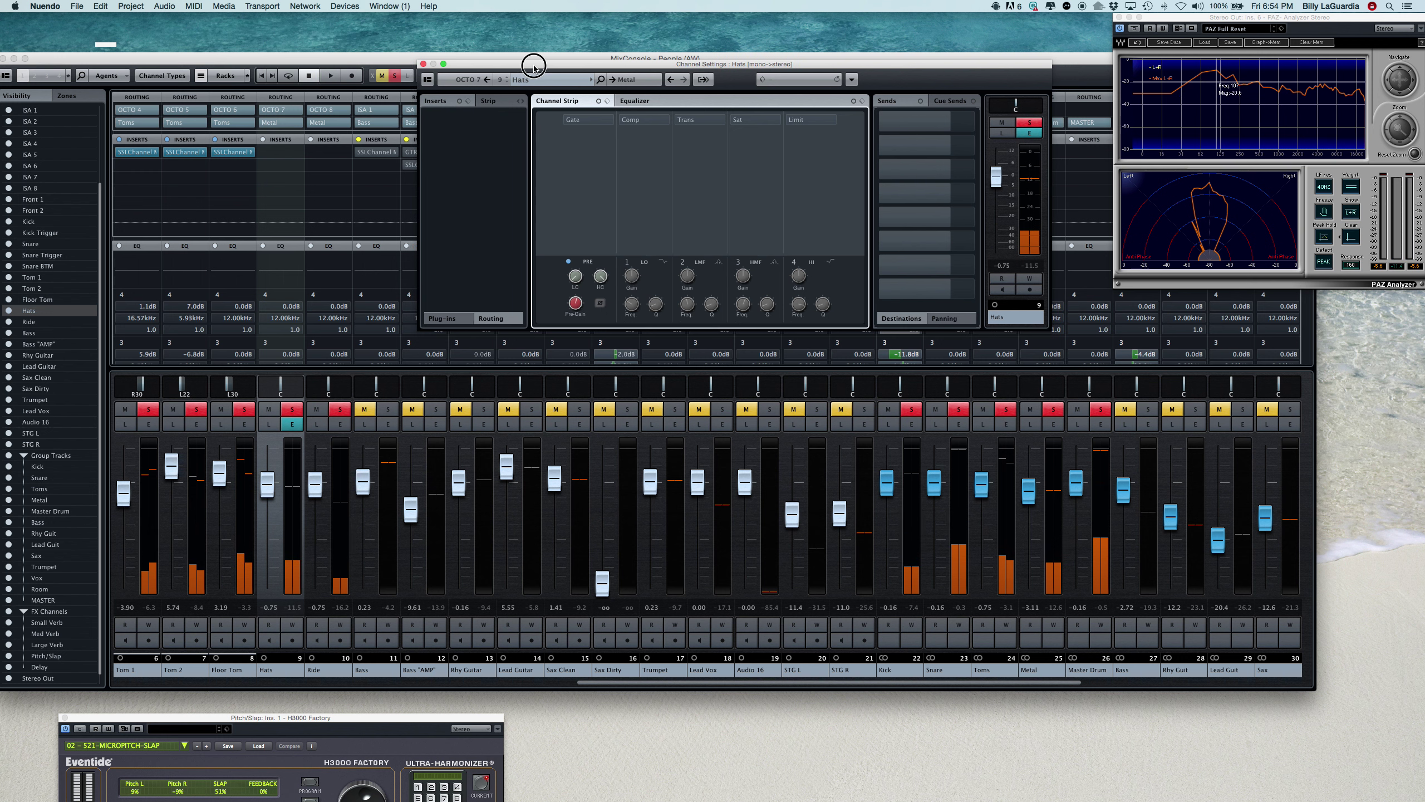
left_click(344, 425)
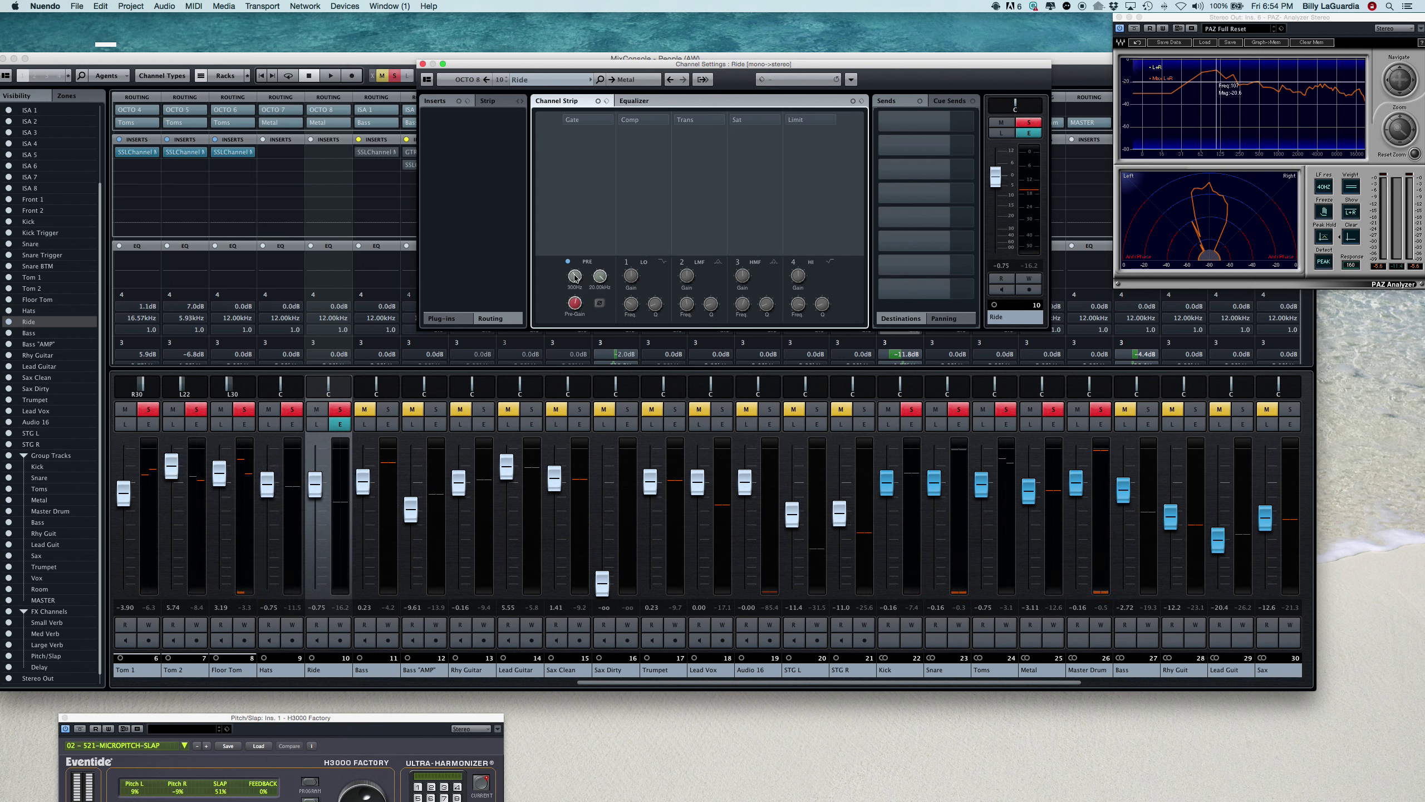
left_click_drag(575, 277, 575, 364)
left_click_drag(580, 67, 561, 62)
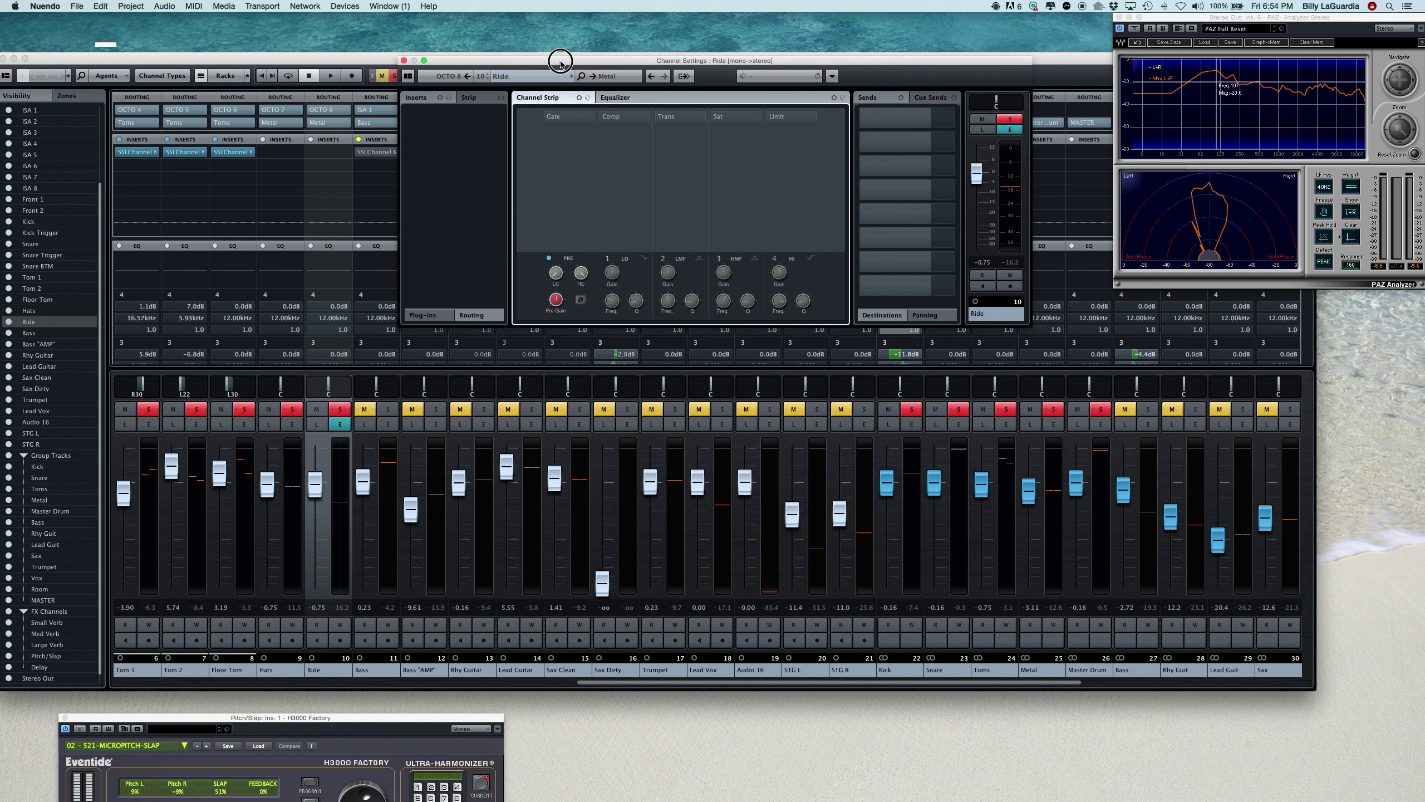
key("space")
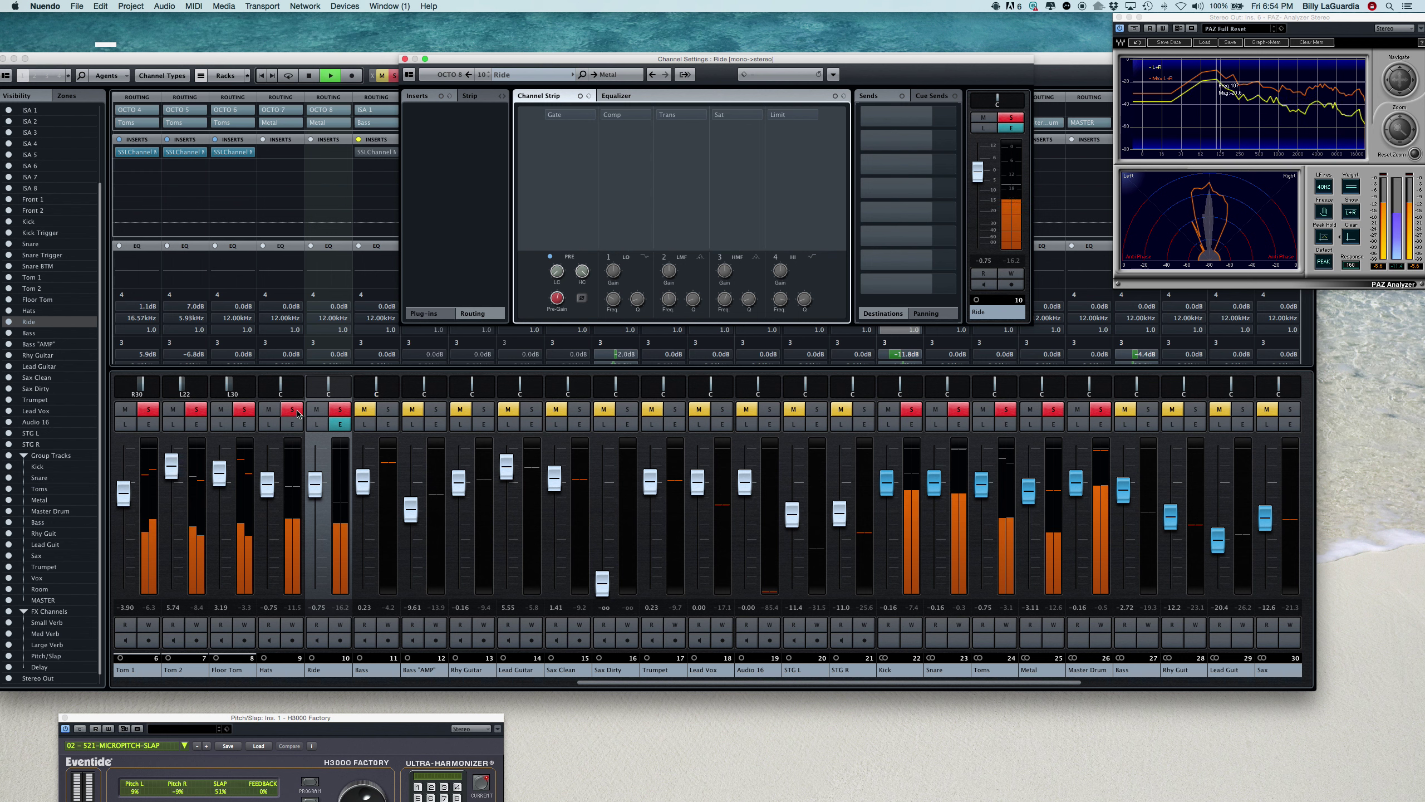
Pan the Hats hard right and the Ride hard left, and compare the Ride with its phase inverted and normal.
left_click(282, 387)
mouse_move(281, 387)
left_mouse_down()
mouse_move(314, 388)
mouse_move(297, 388)
left_mouse_up()
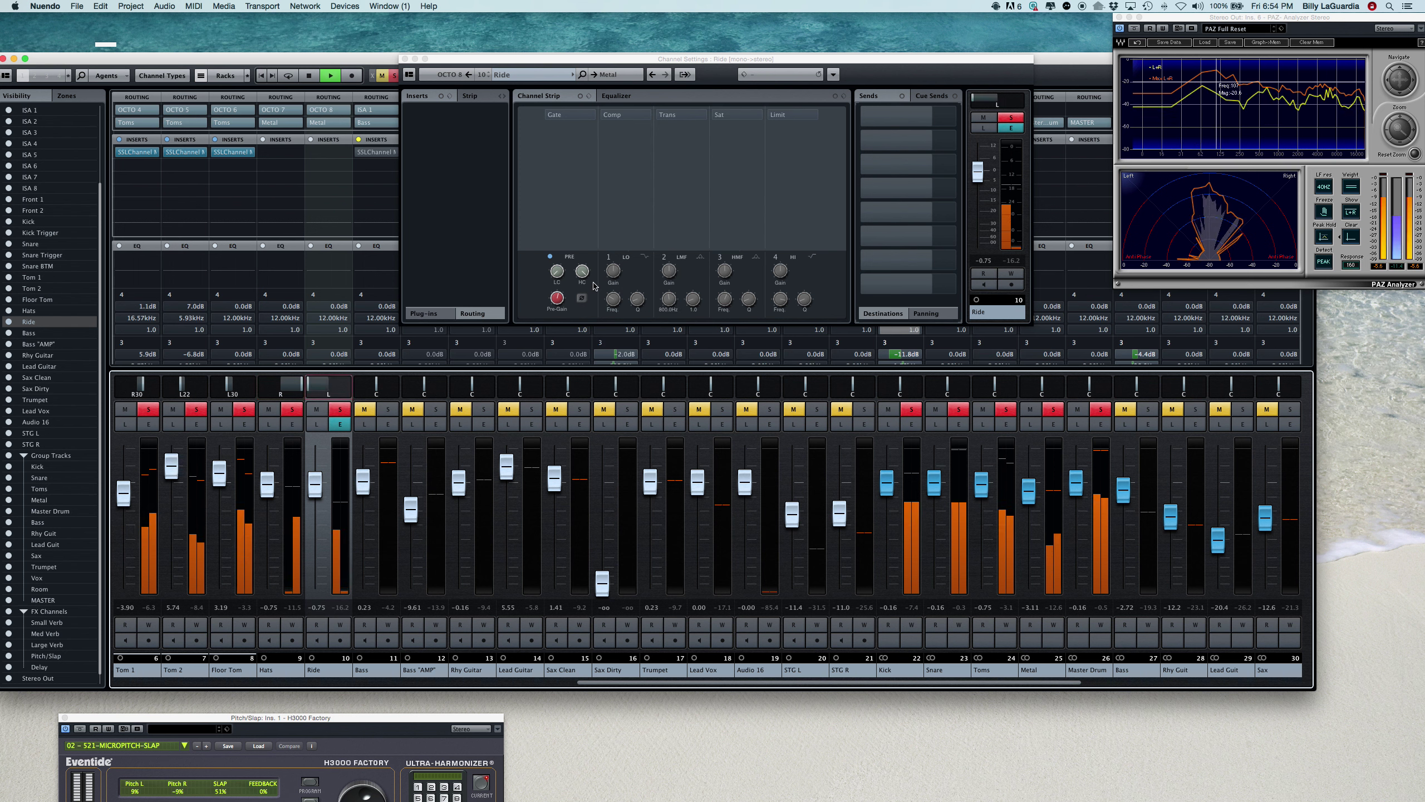
left_click(582, 298)
left_click(582, 298)
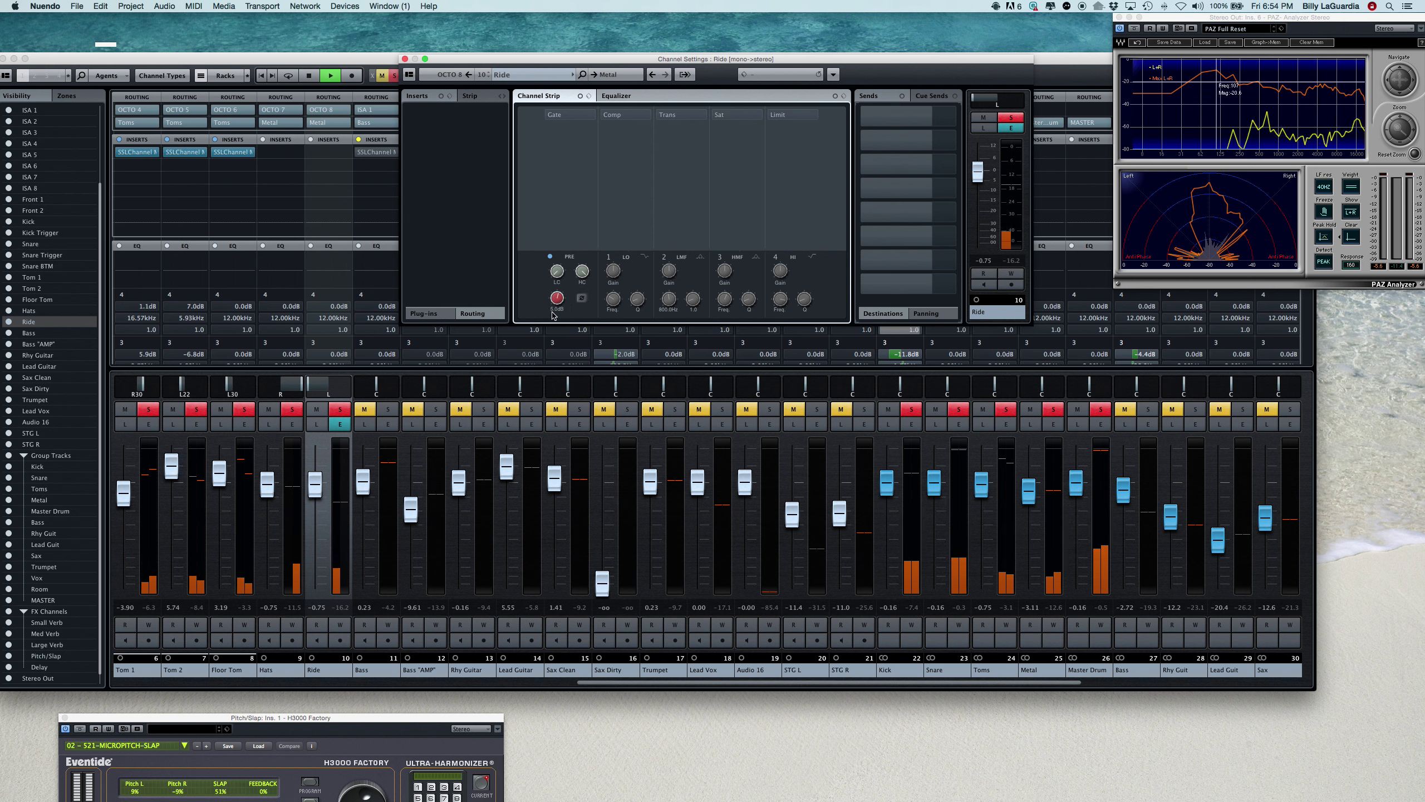
Compare the Hats' phase settings in the channel settings, leave its phase inverted and close the window.
left_click(295, 425)
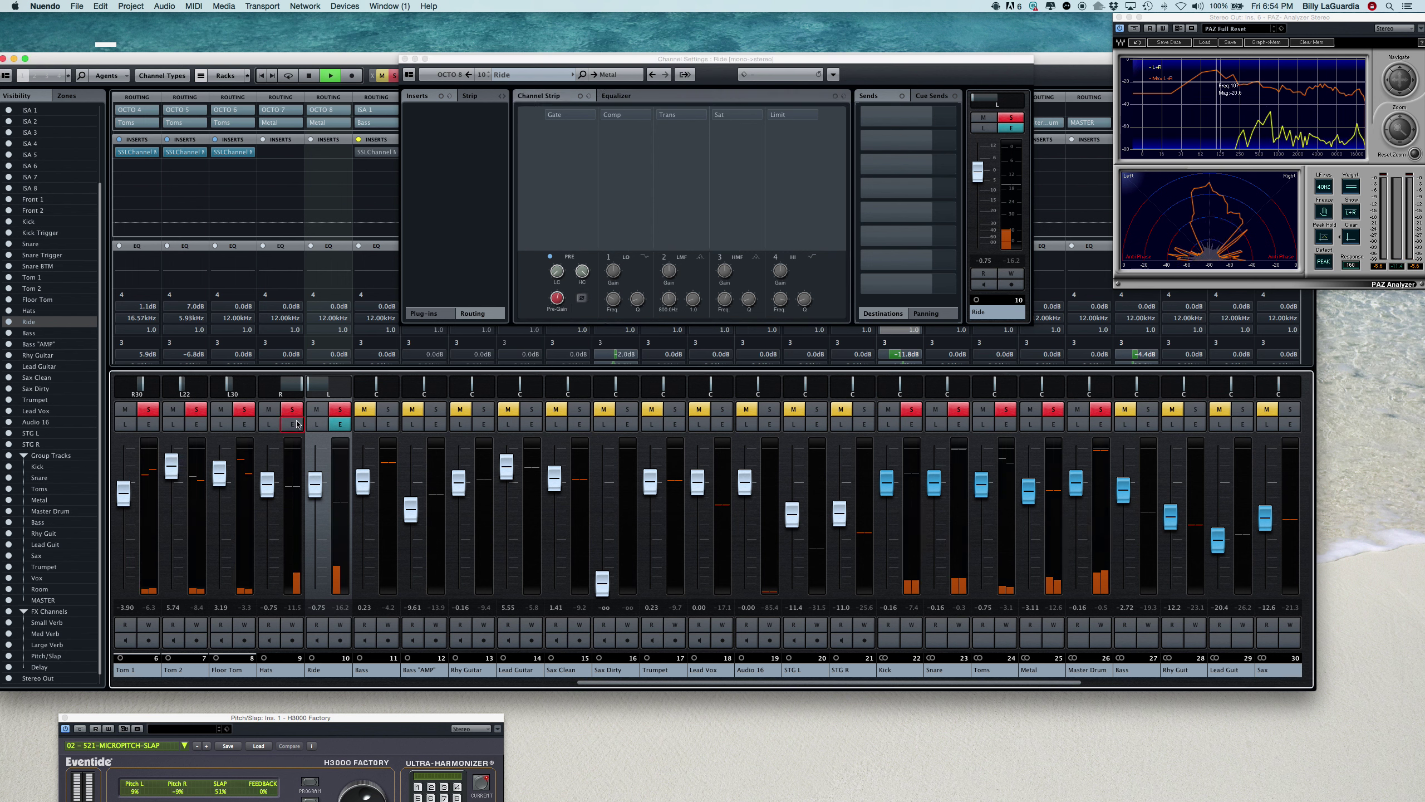
left_click(296, 424)
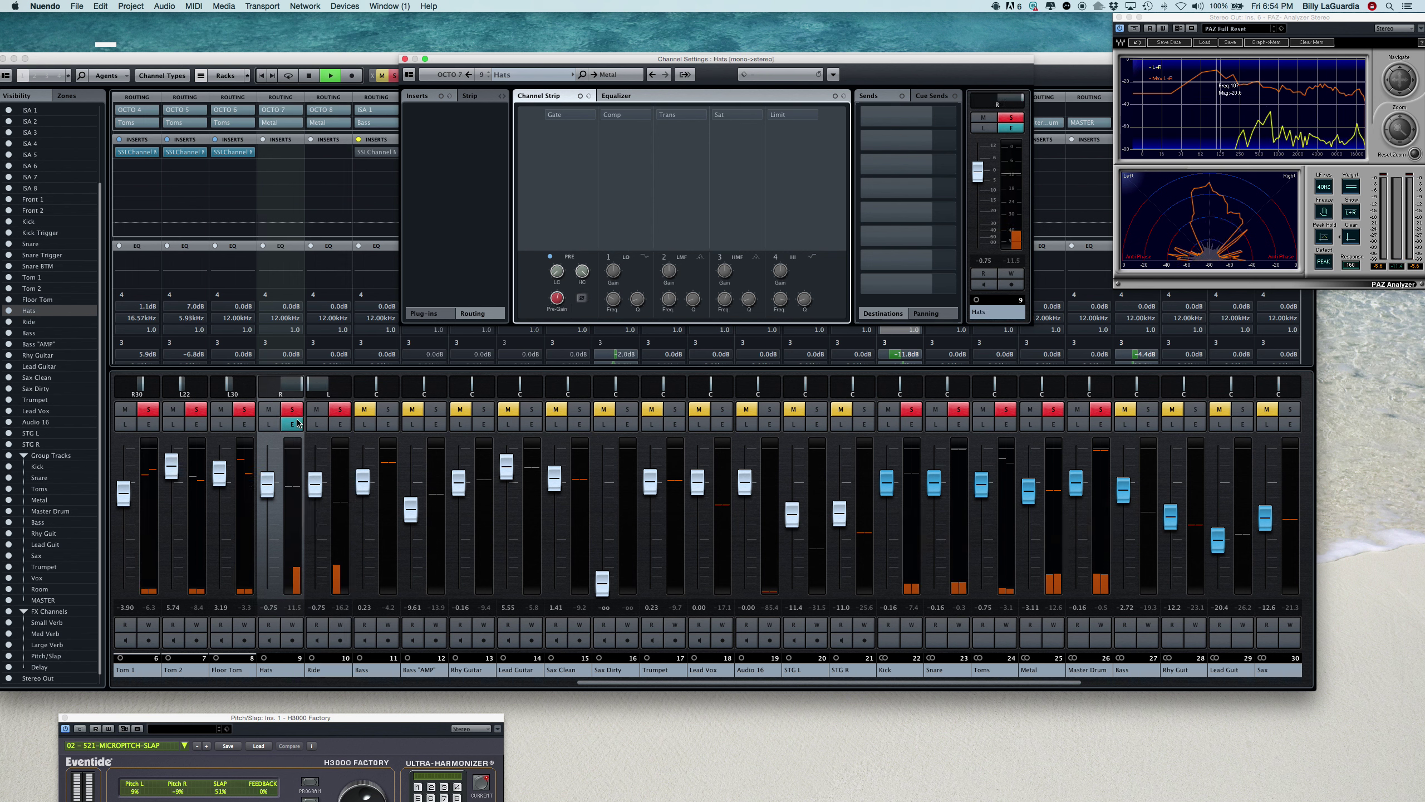
left_click(582, 300)
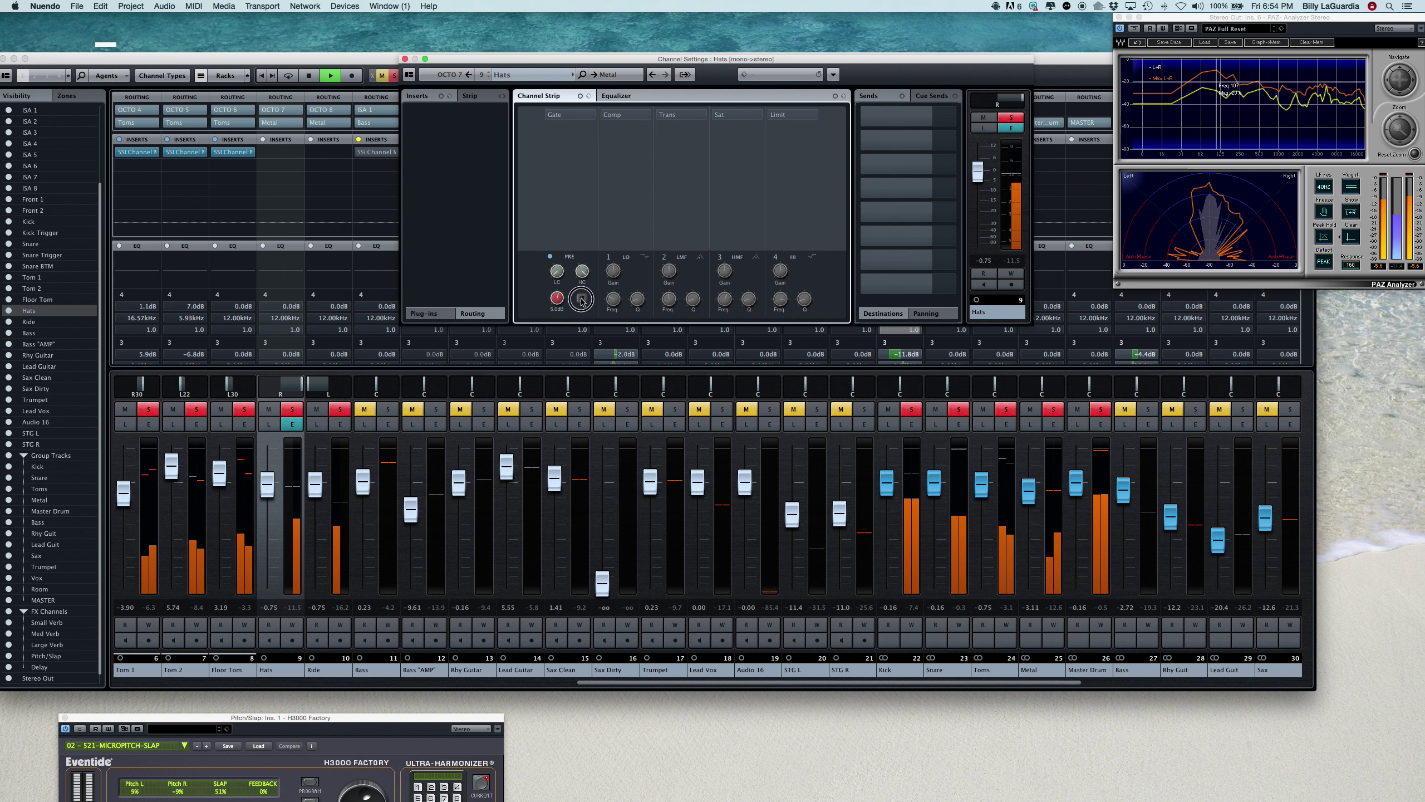
left_click(582, 300)
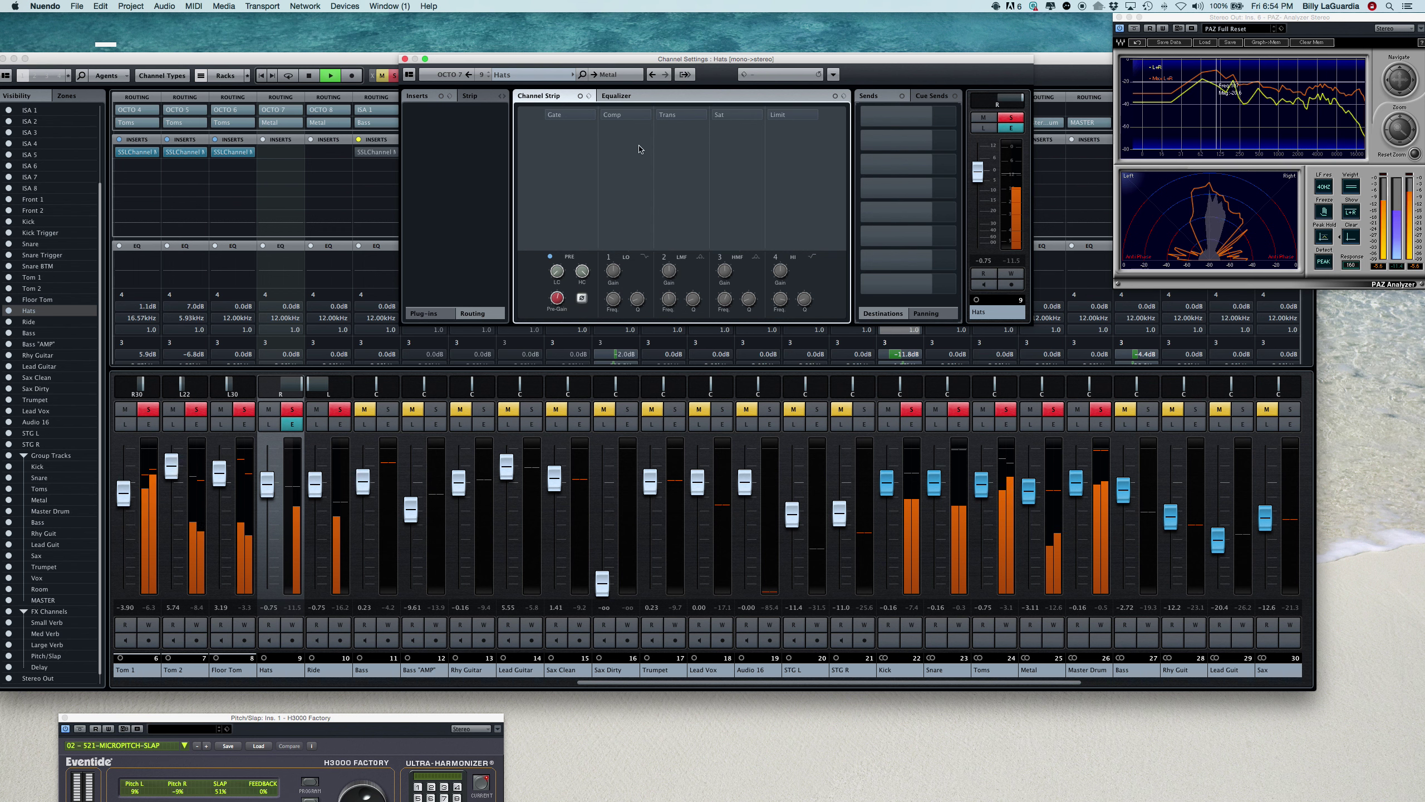
left_click(405, 59)
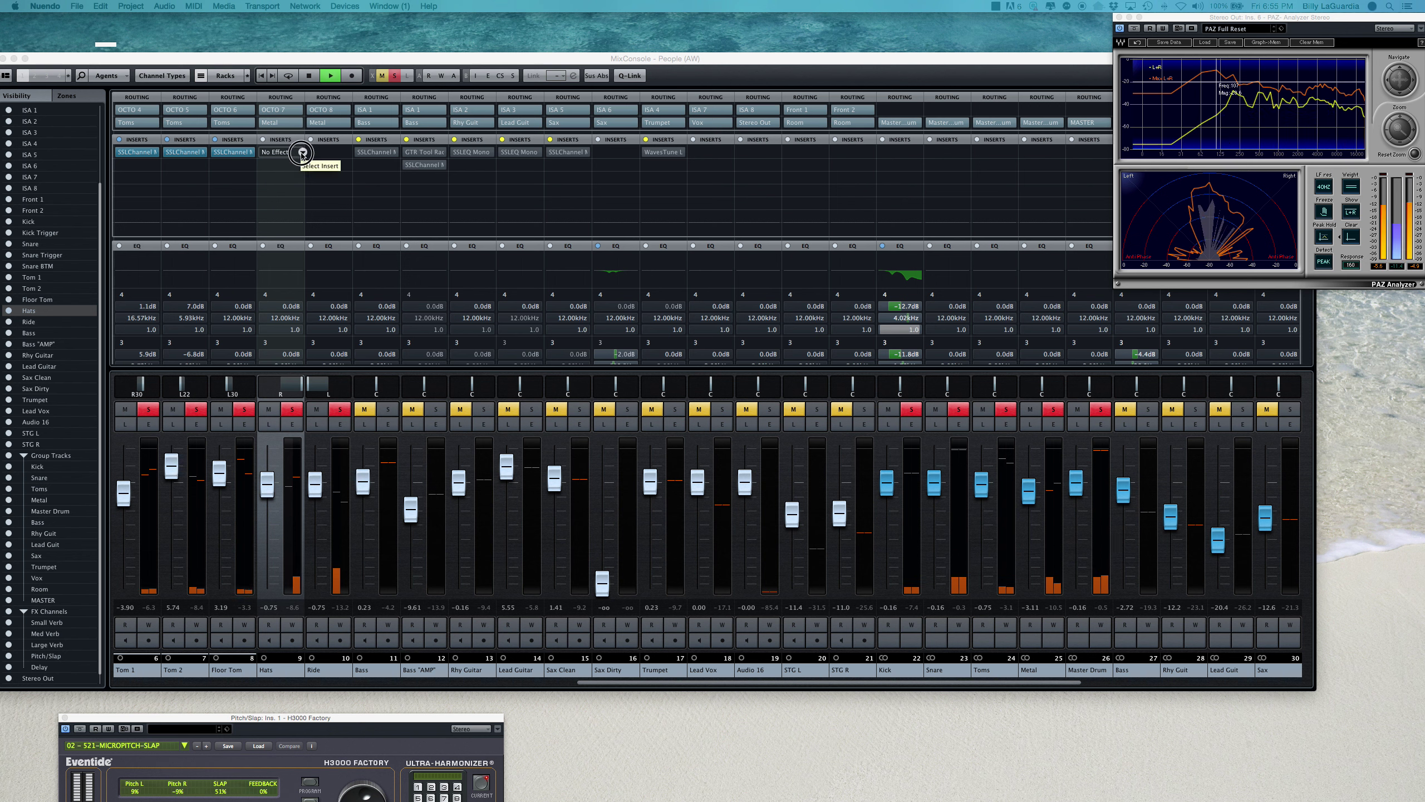
Insert the SSLChannel Mono plug-in in the Hats channel's first insert slot and move its window clear of the channel.
left_click(302, 153)
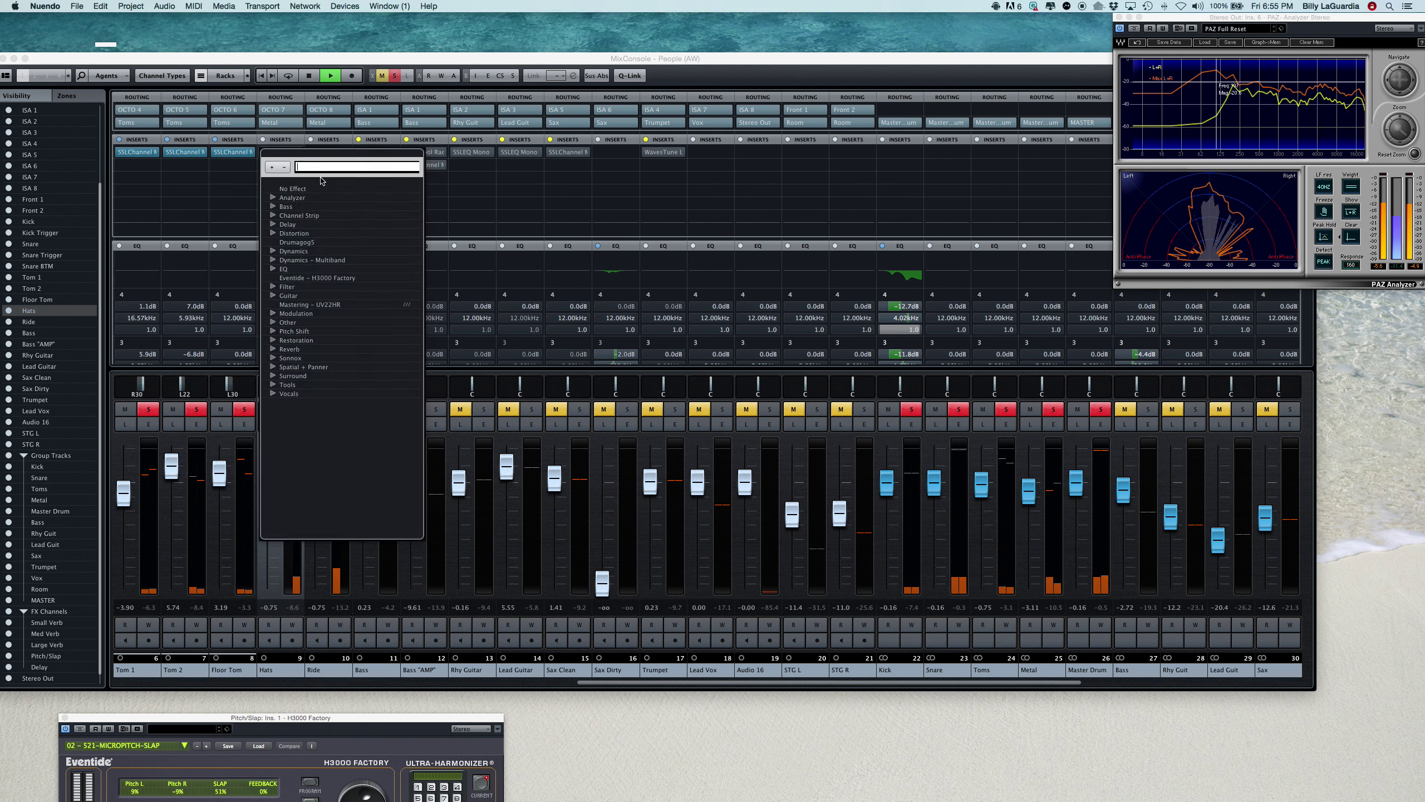
left_click(289, 214)
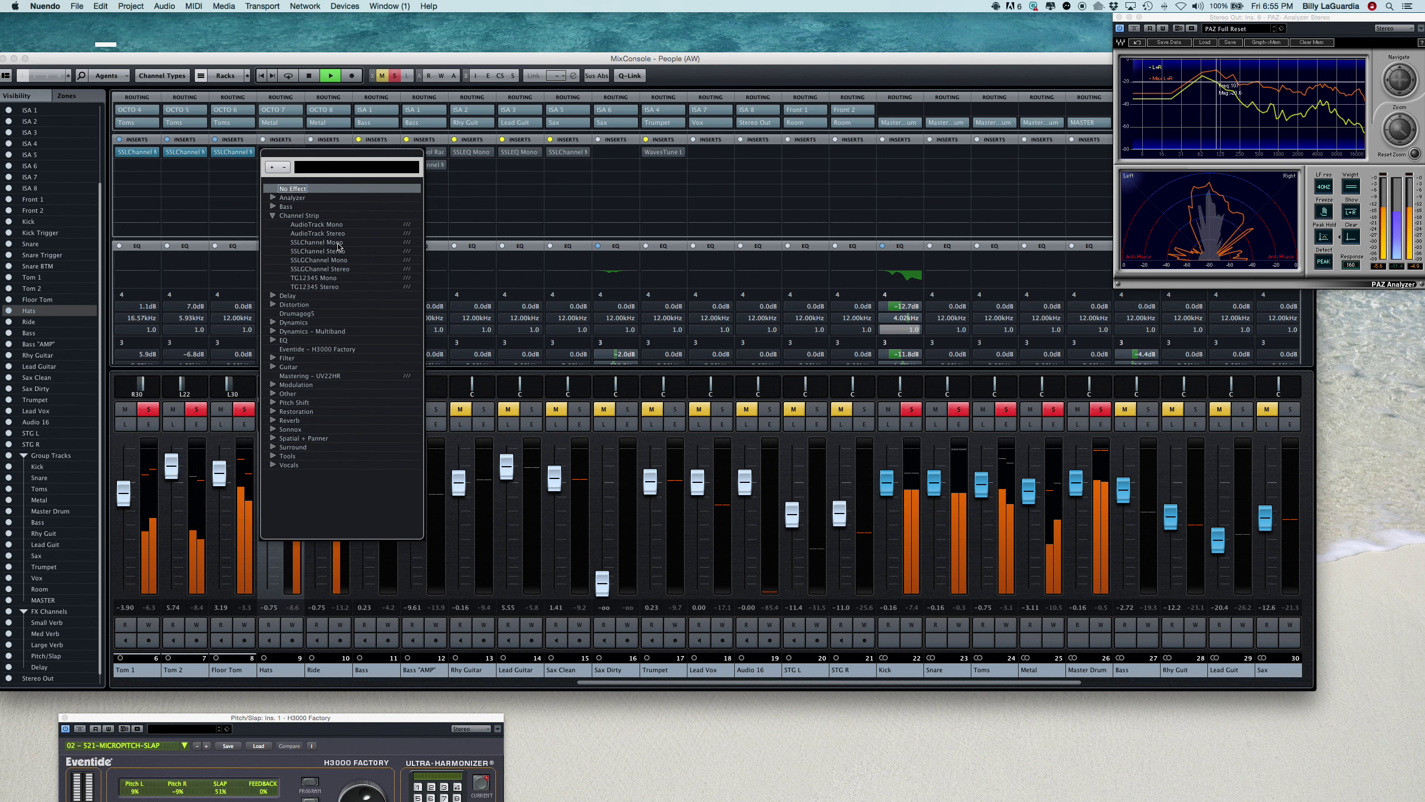
left_click(338, 244)
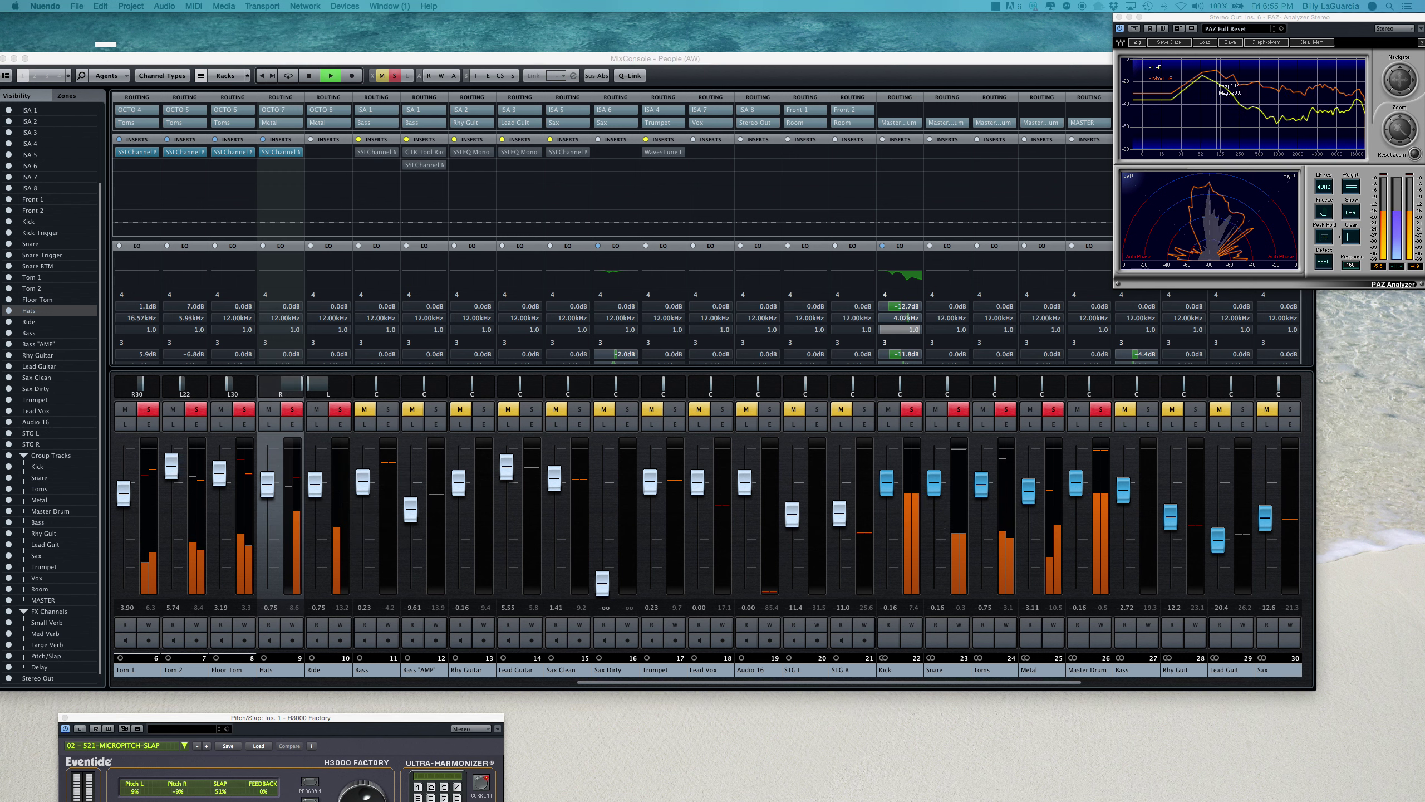
left_click_drag(302, 114, 496, 93)
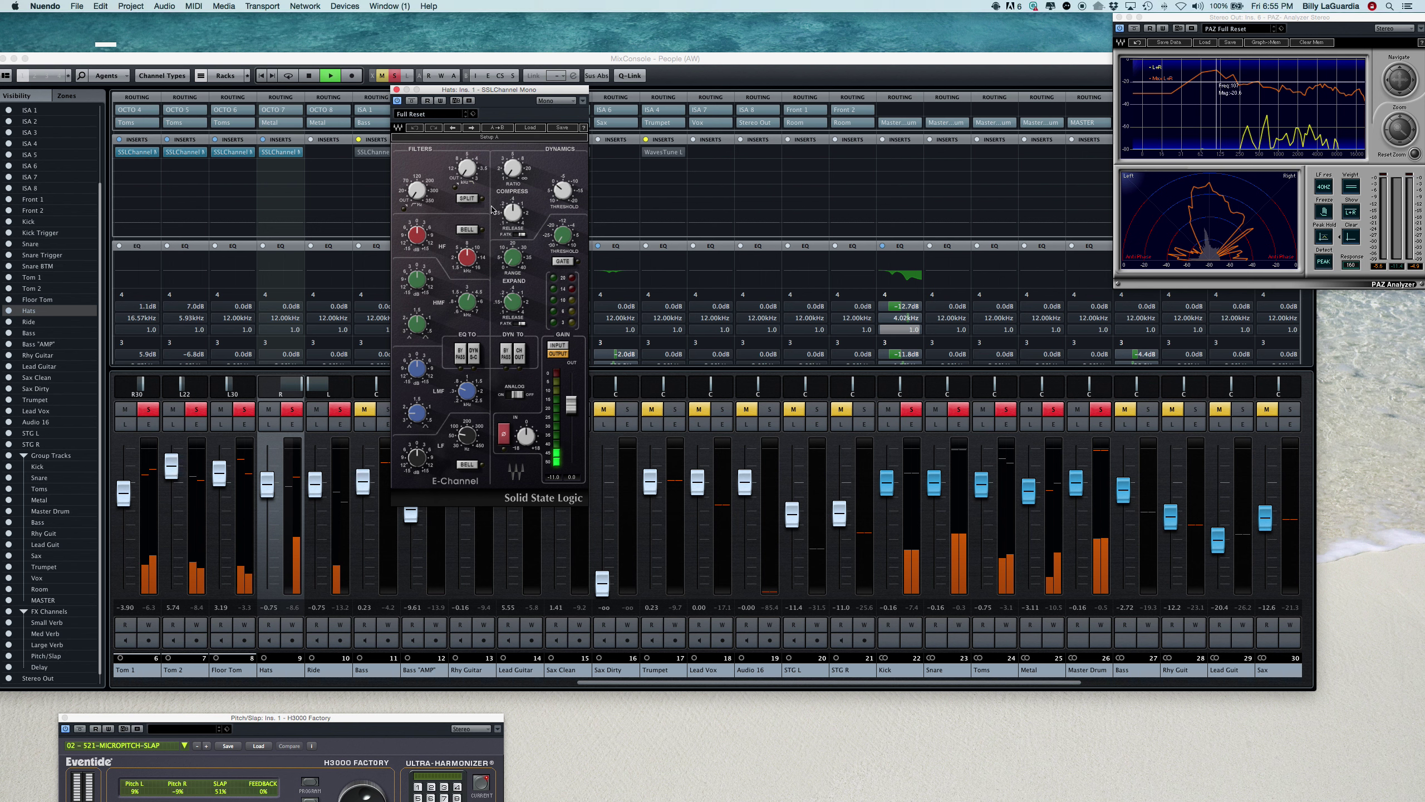
Take the Ride out of the soloed drums and raise the high-pass filter in the Hats' SSLChannel.
left_click(339, 409)
left_click(316, 409)
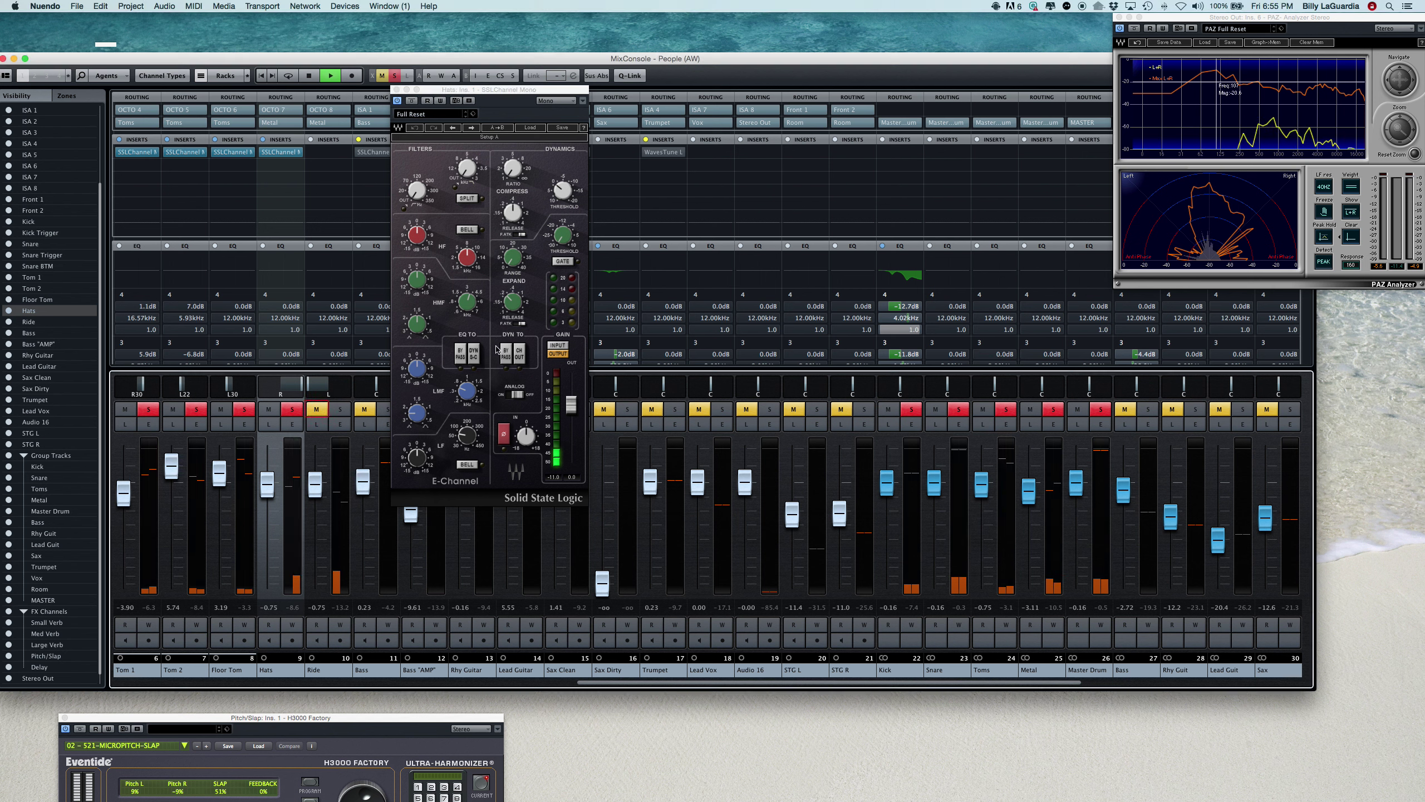
left_click_drag(432, 191, 432, 178)
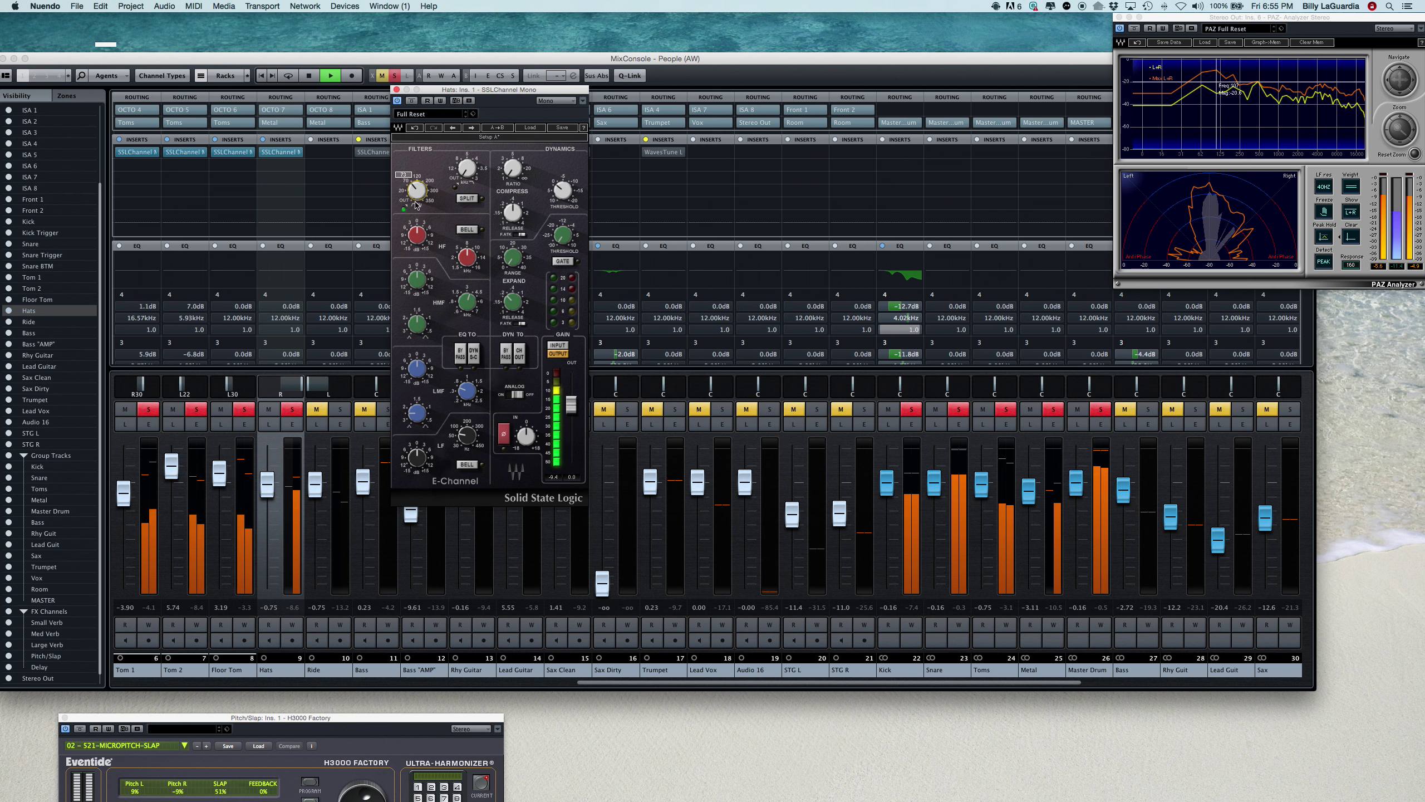
mouse_move(480, 297)
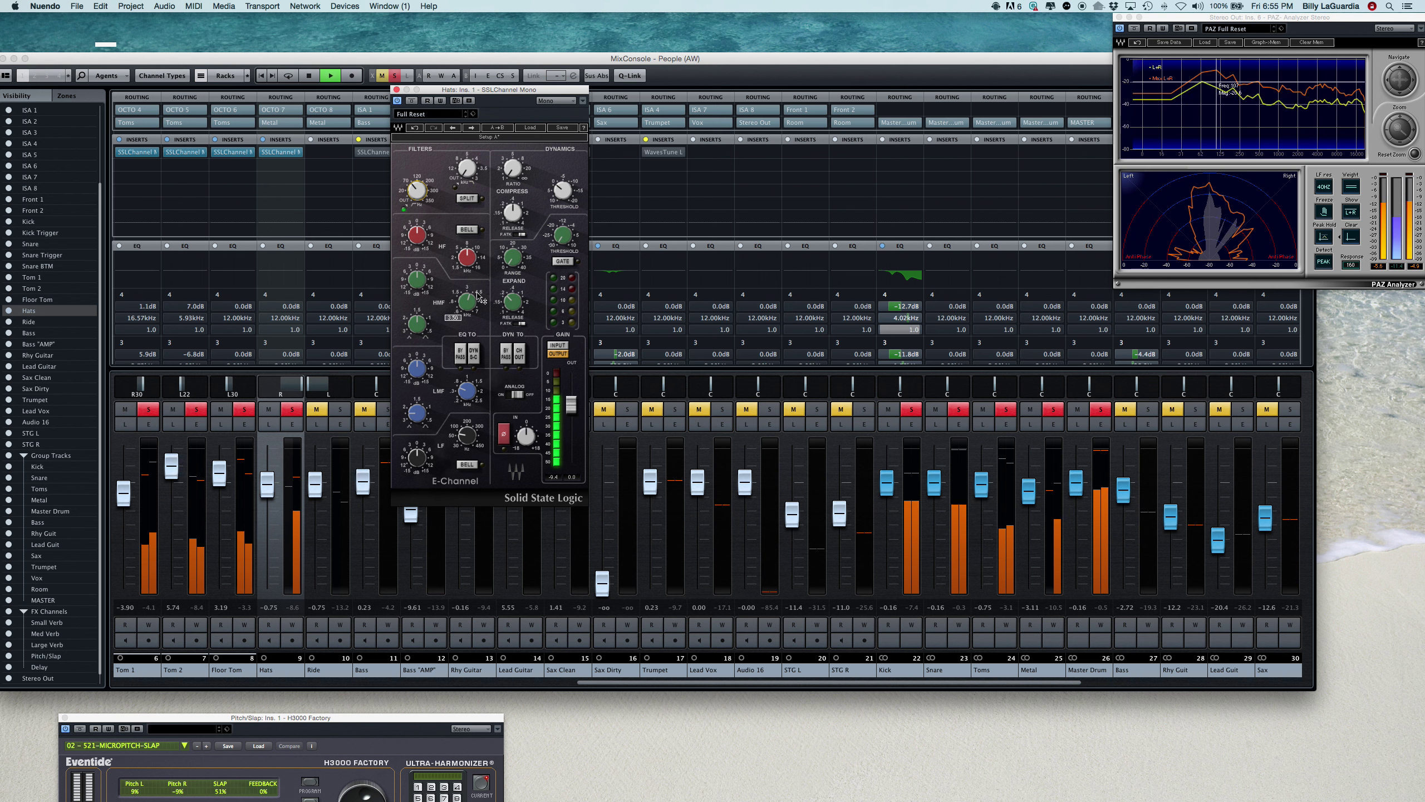
Shape the EQ in the Hats' SSLChannel, adjusting the high-frequency gain and cutting the low-frequency band.
mouse_move(418, 233)
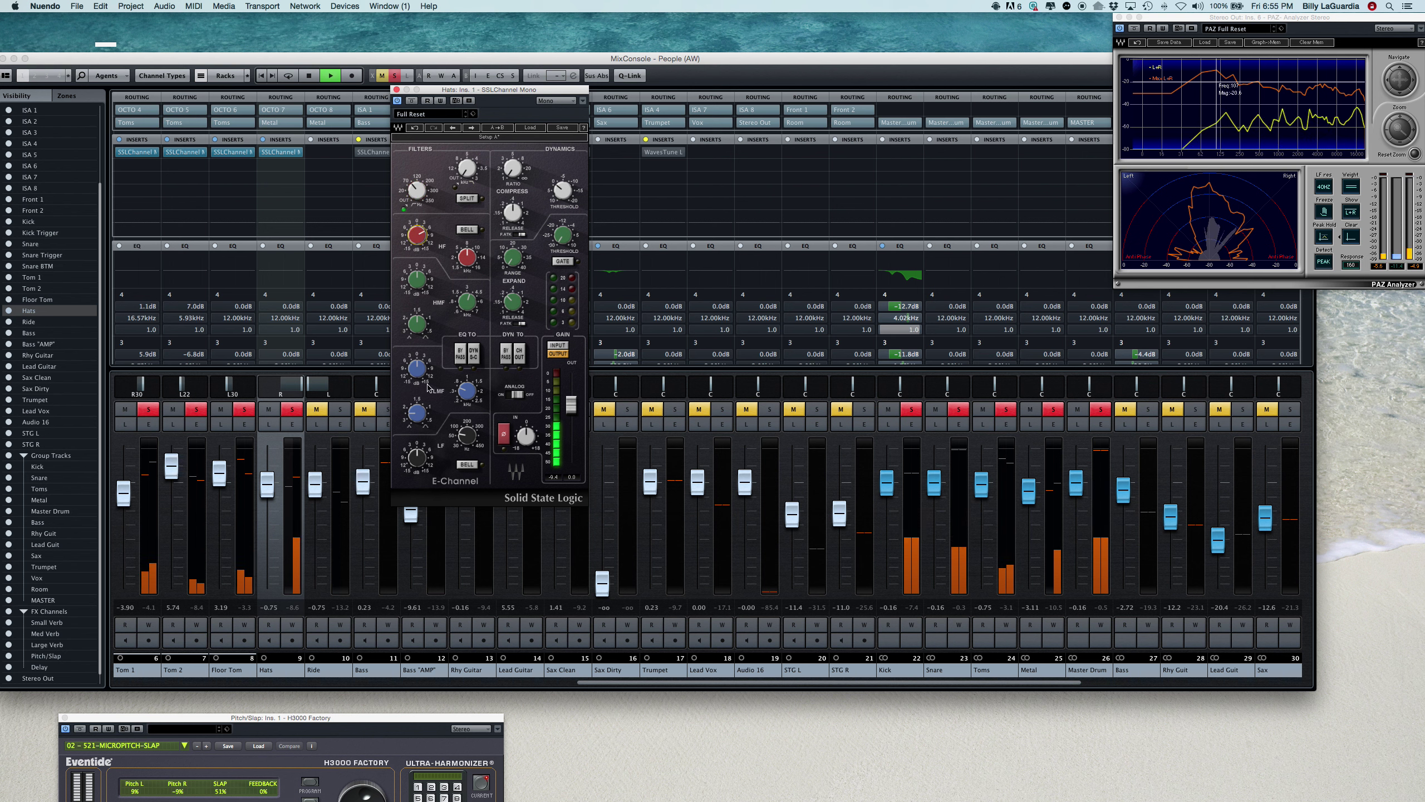
left_click_drag(417, 460, 417, 468)
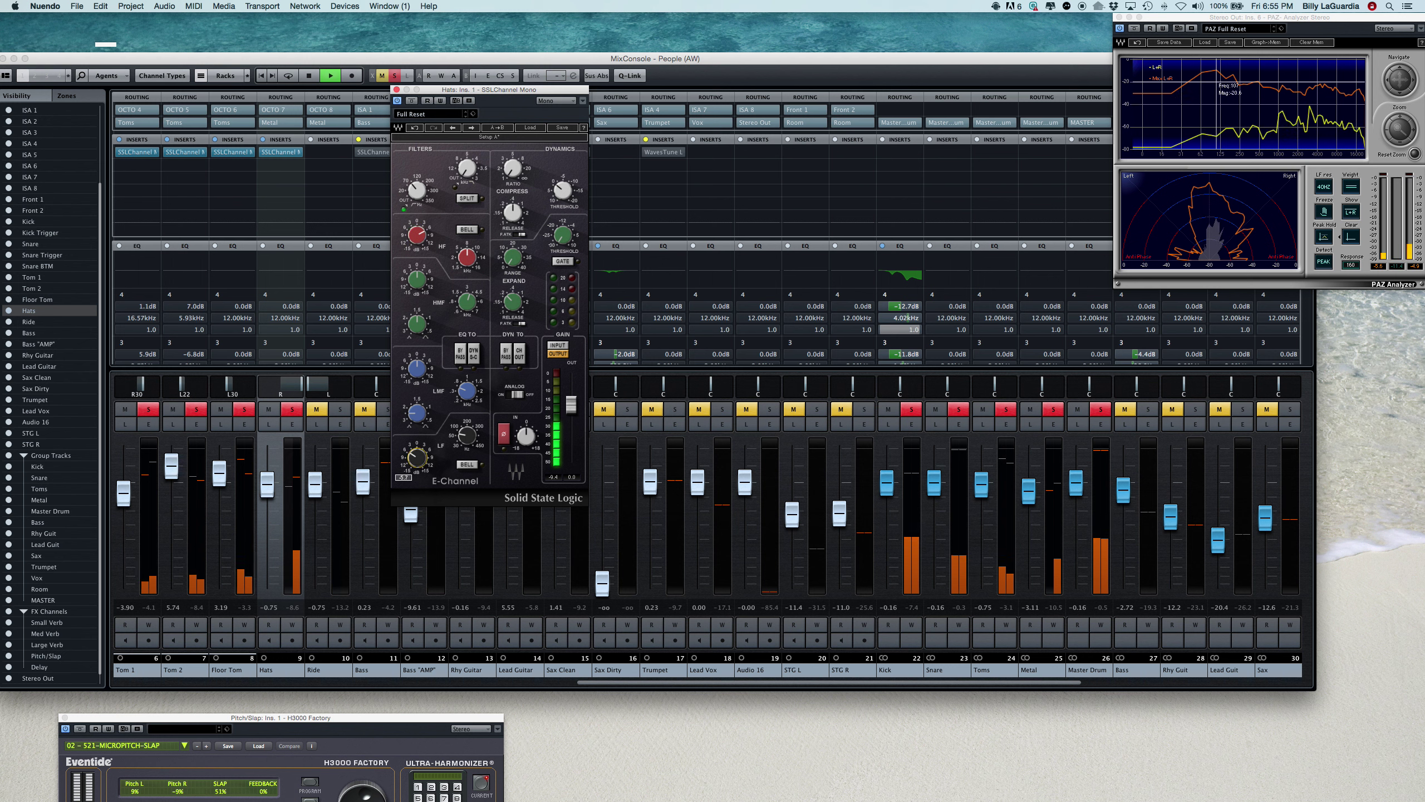
mouse_move(467, 437)
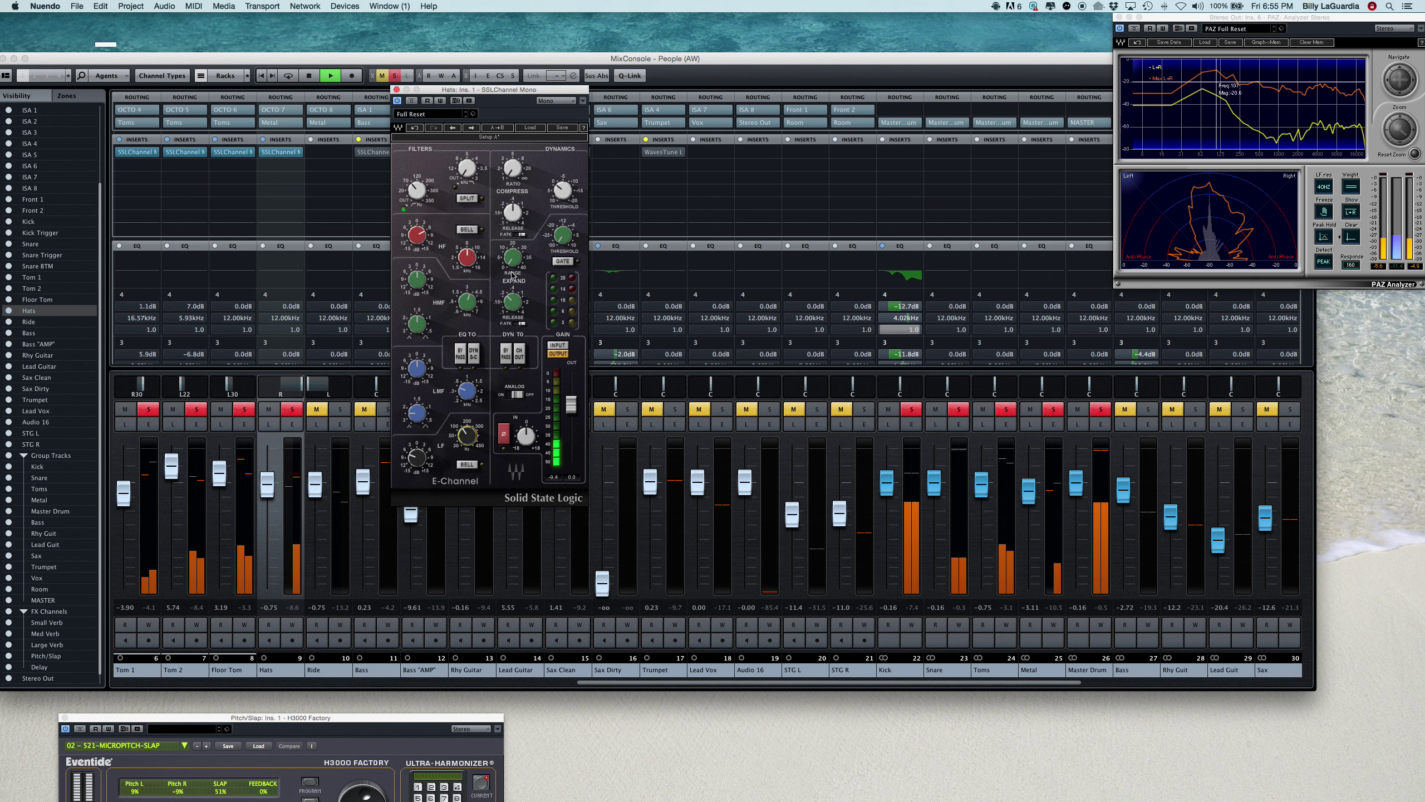
Adjust the compressor's ratio and threshold in the Hats' SSLChannel and close its window.
mouse_move(512, 169)
left_click_drag(512, 169, 513, 160)
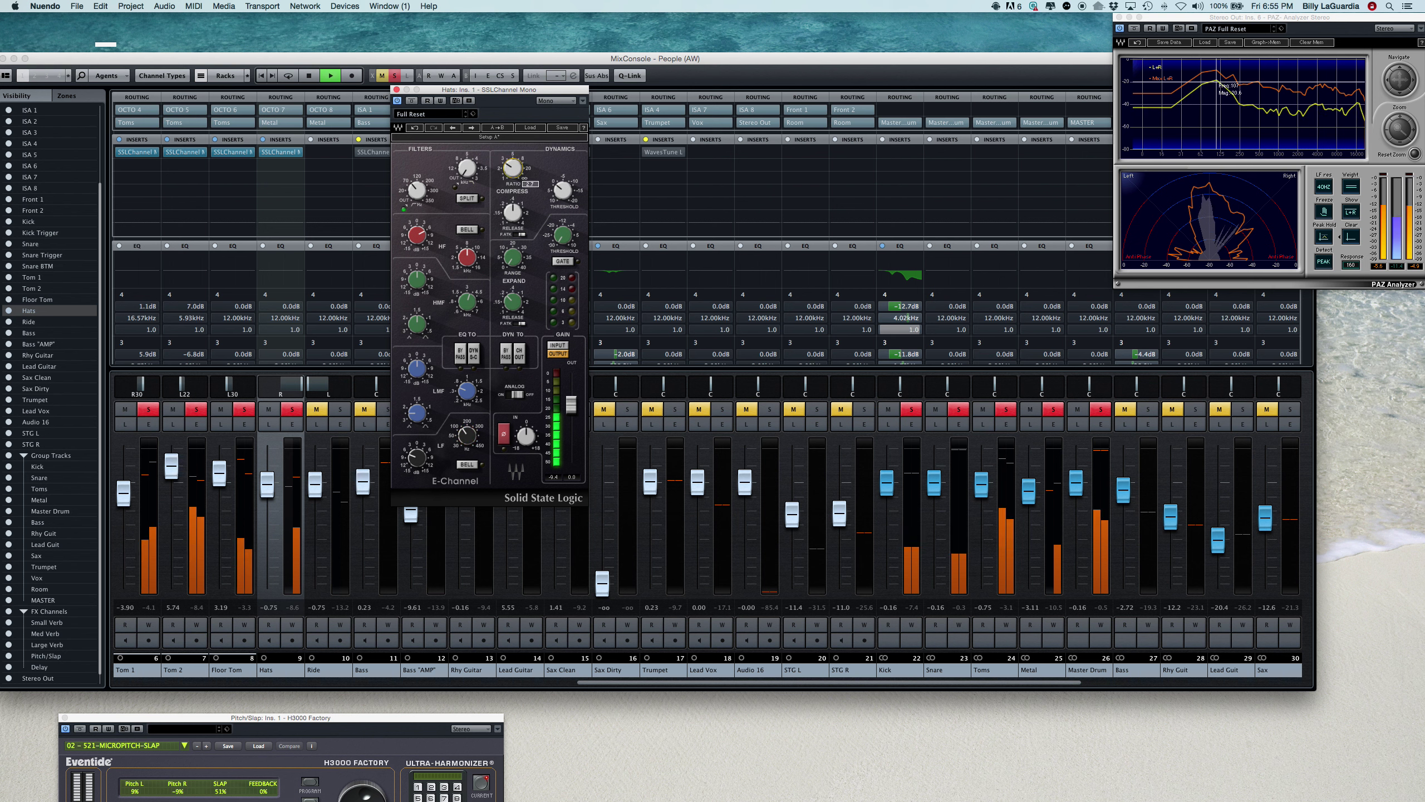
left_click_drag(564, 192, 564, 189)
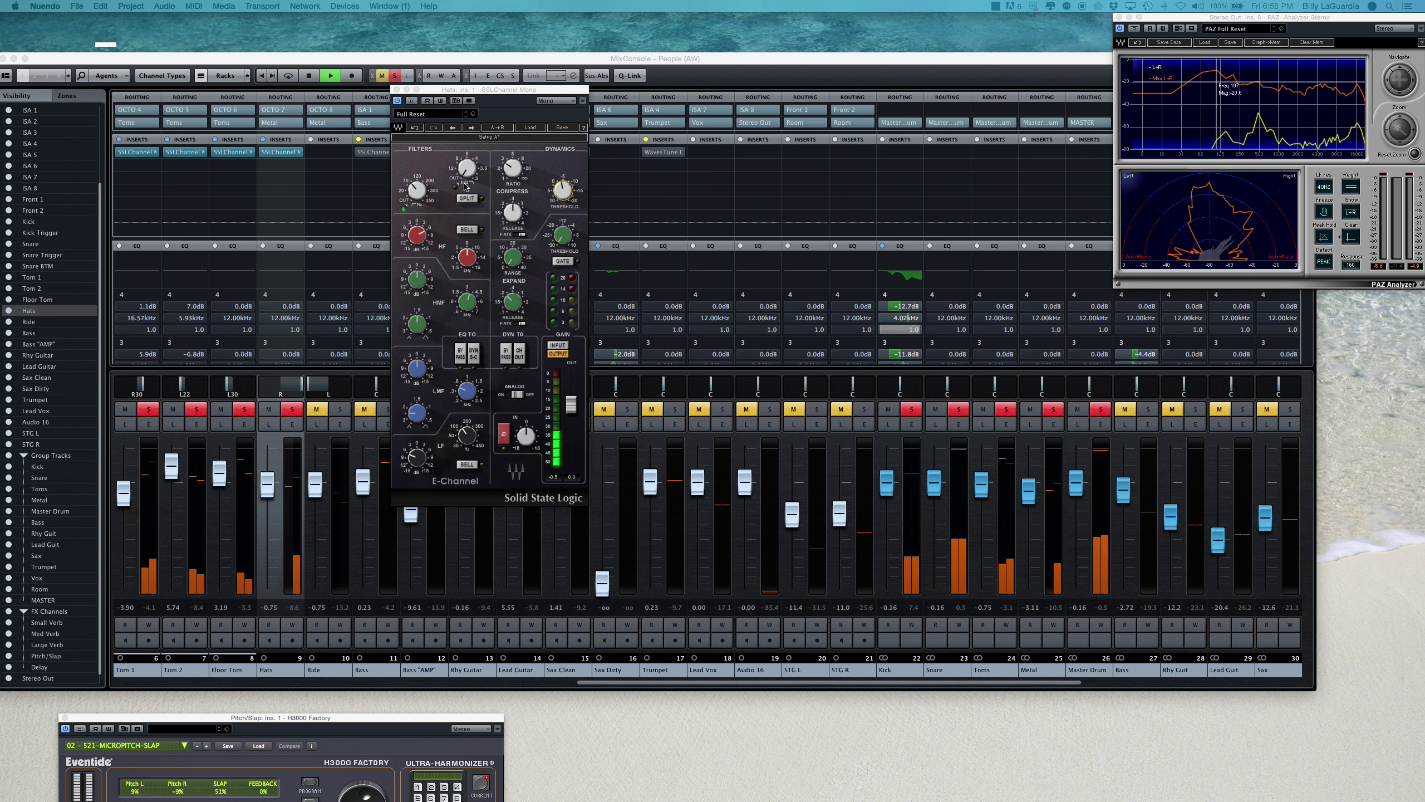
left_click(397, 90)
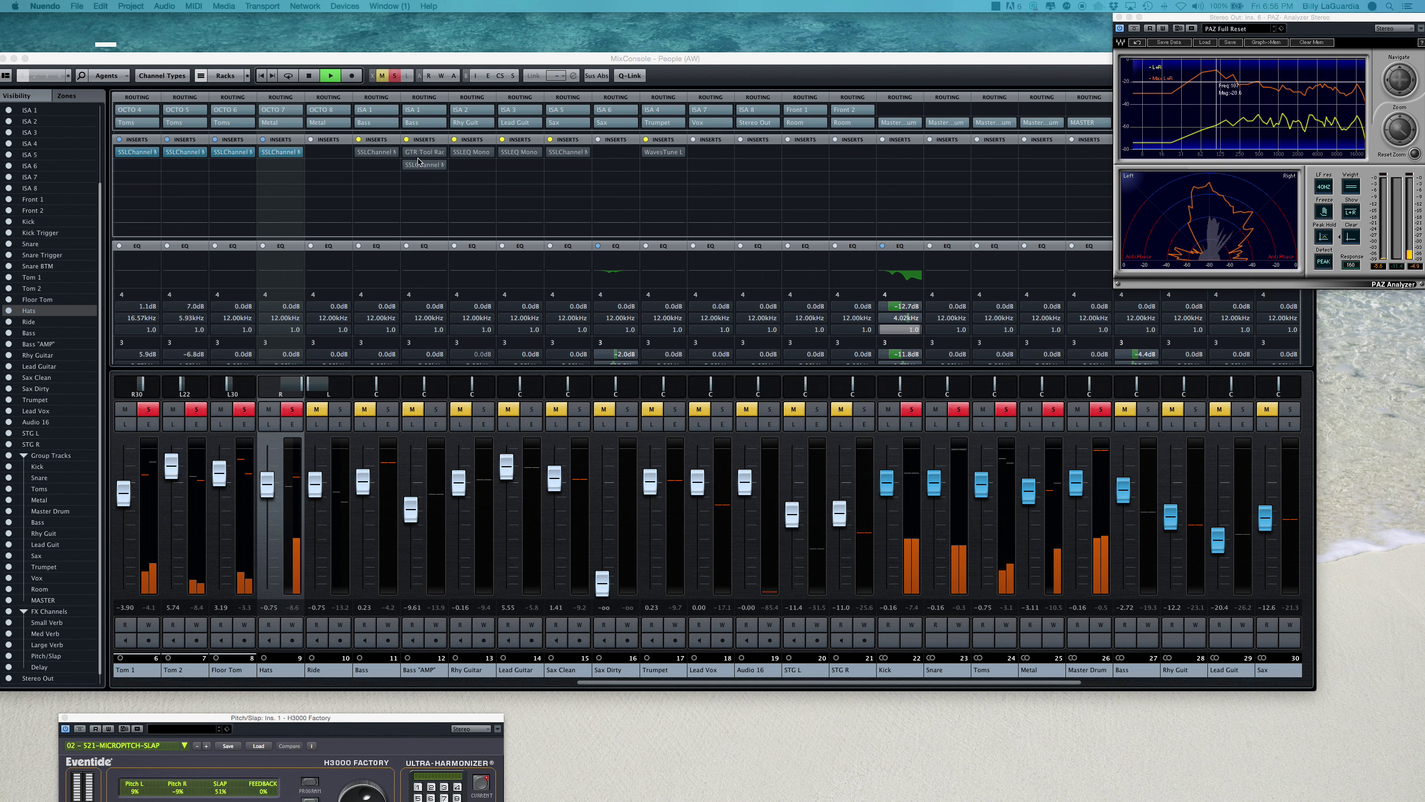
Stop playback, copy the Hats' SSLChannel to the Ride's first insert slot, solo the Ride and restart playback.
key("space")
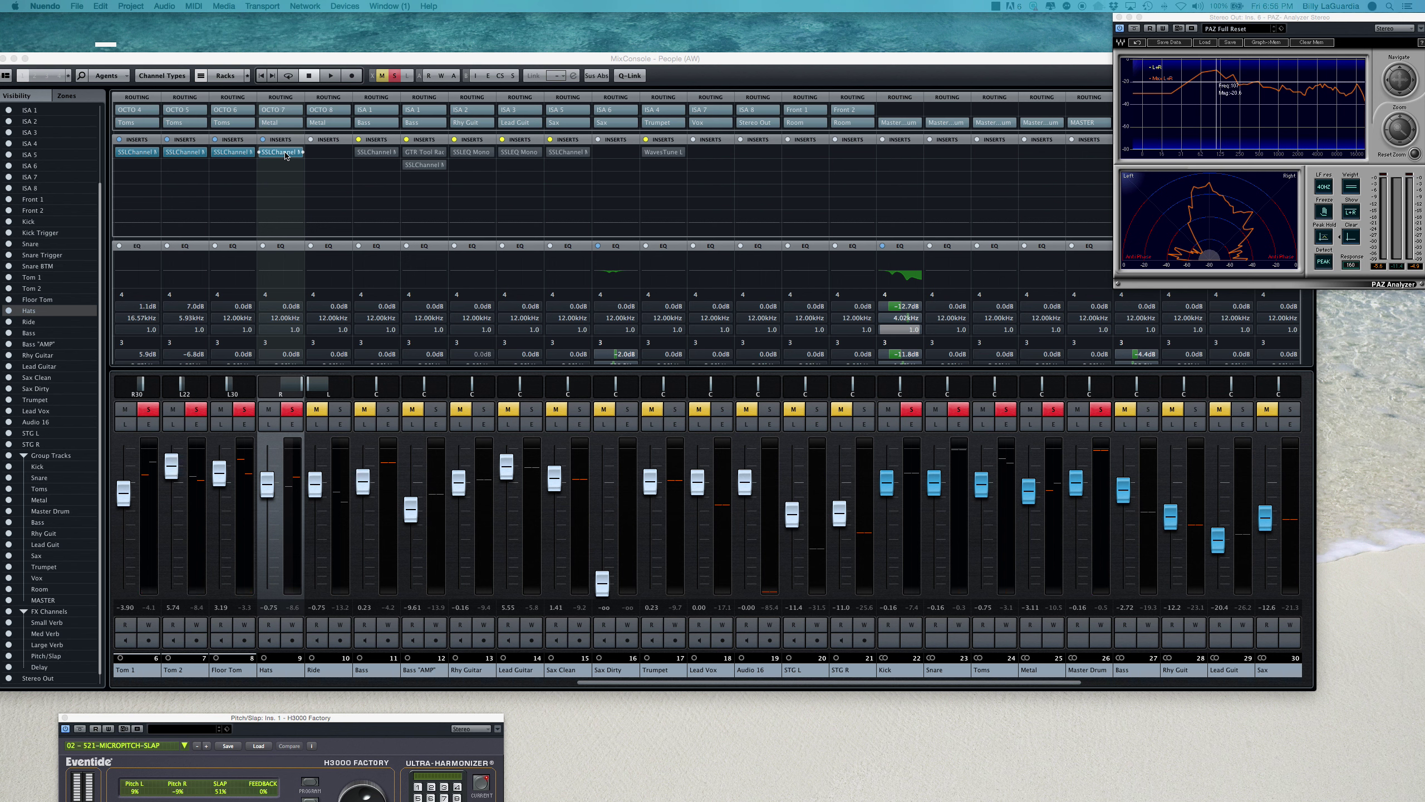
left_click_drag(285, 155, 325, 156)
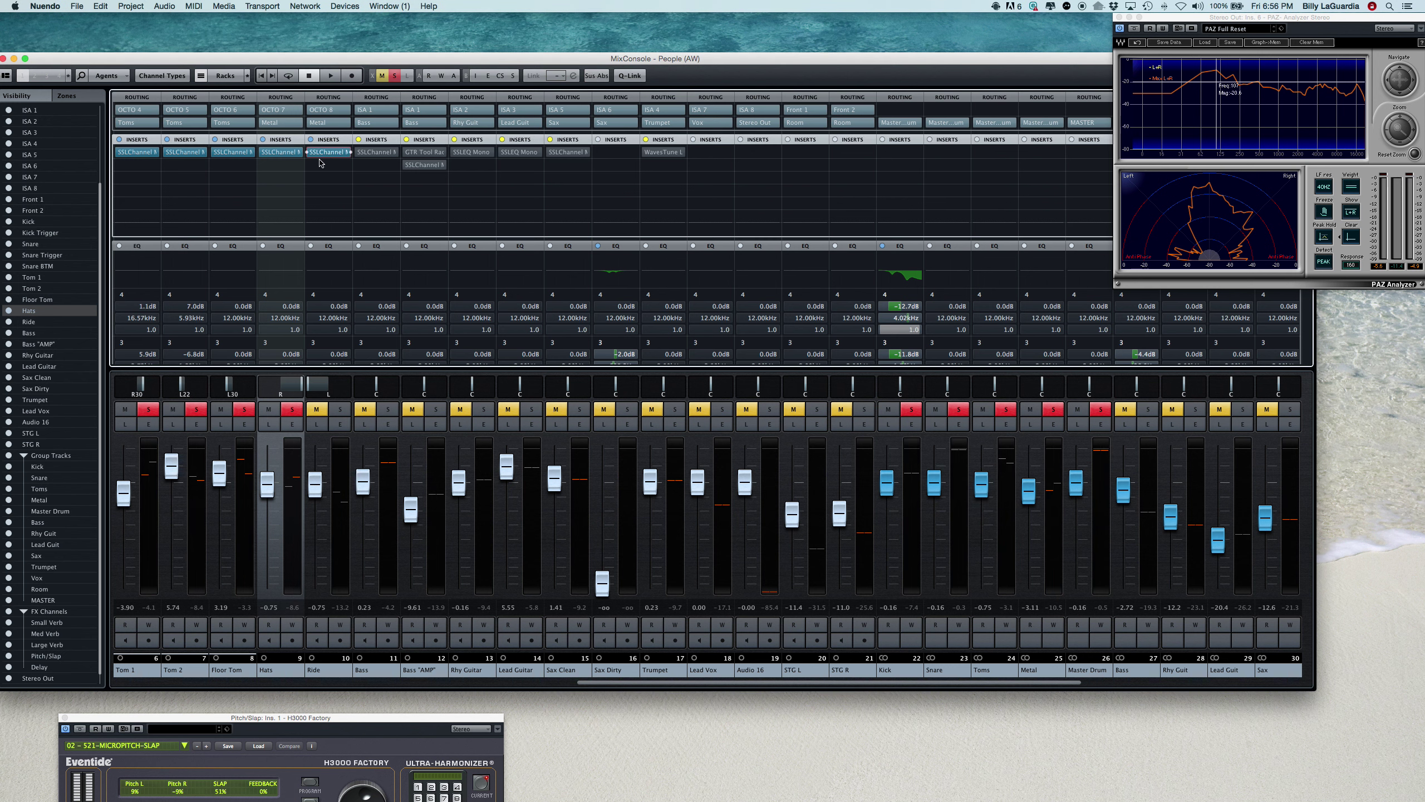
left_click(340, 409)
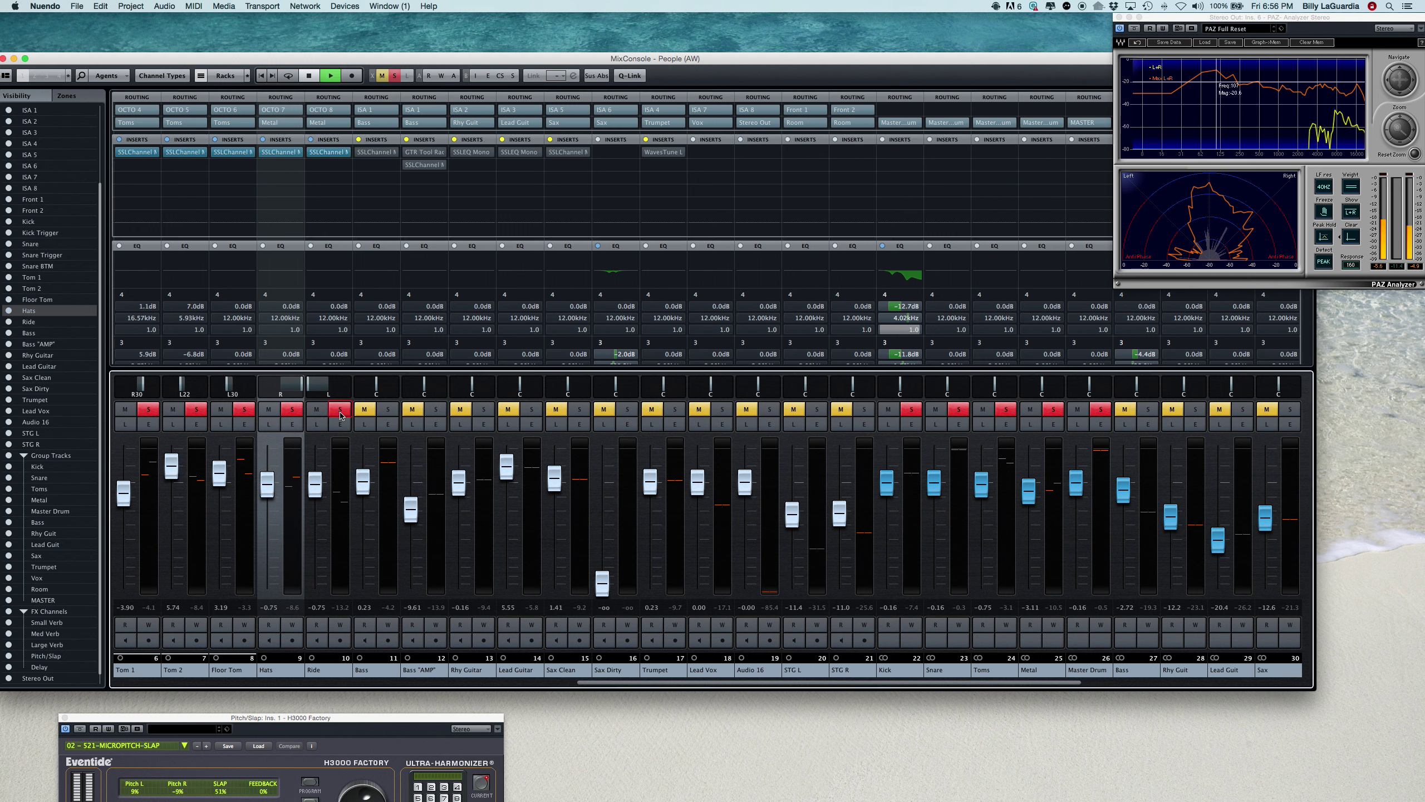
key("space")
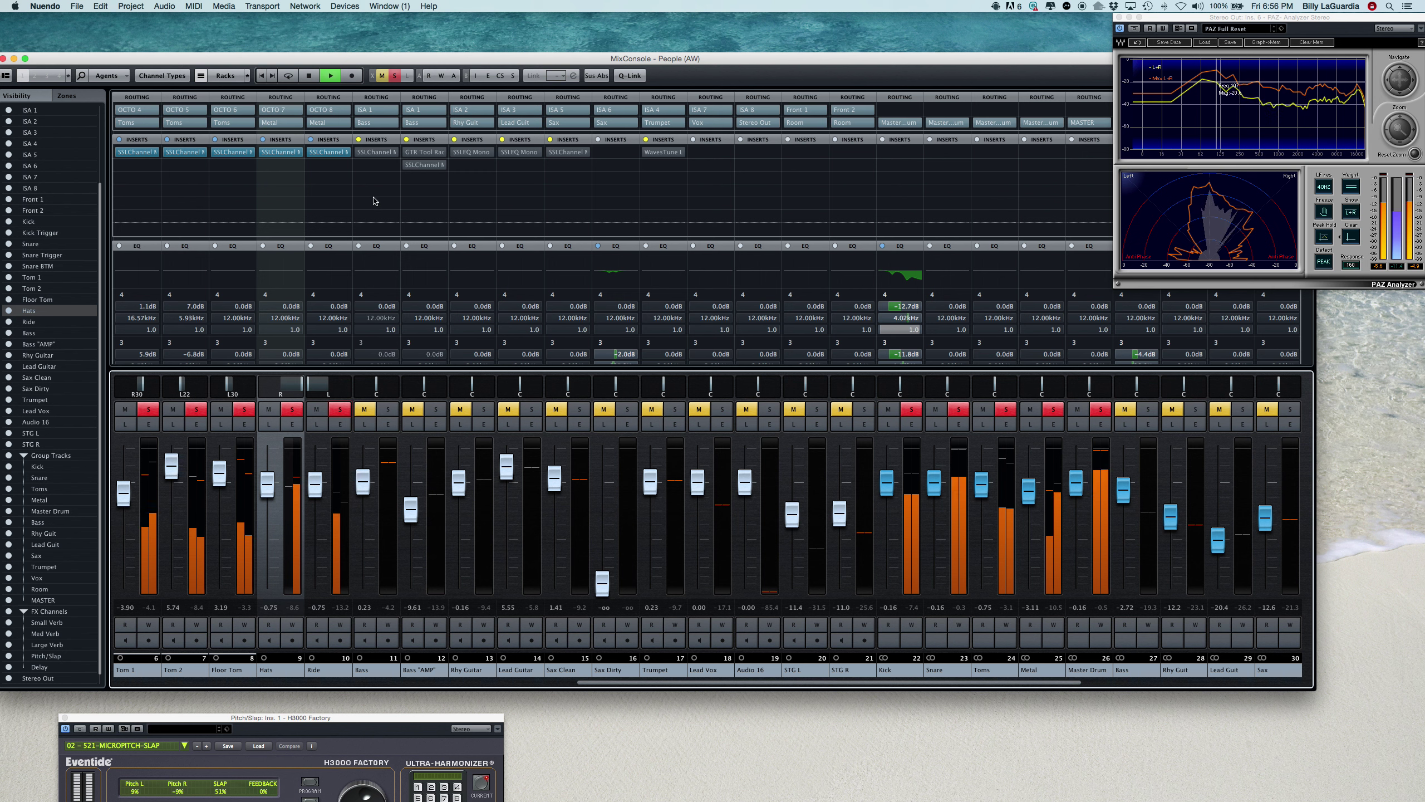
Open the Ride's and the Hats' SSLChannel windows and place them side by side.
left_click(330, 152)
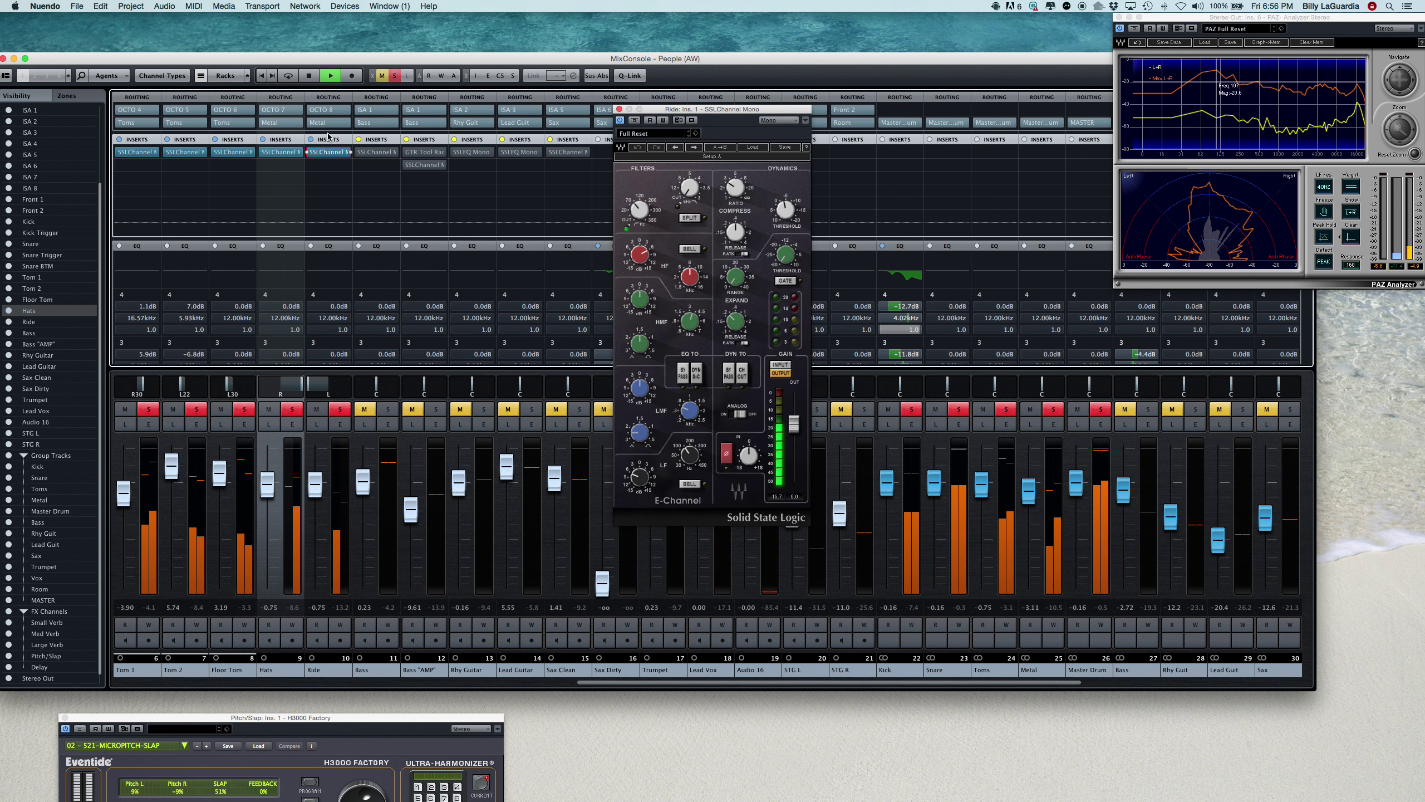
left_click(283, 152)
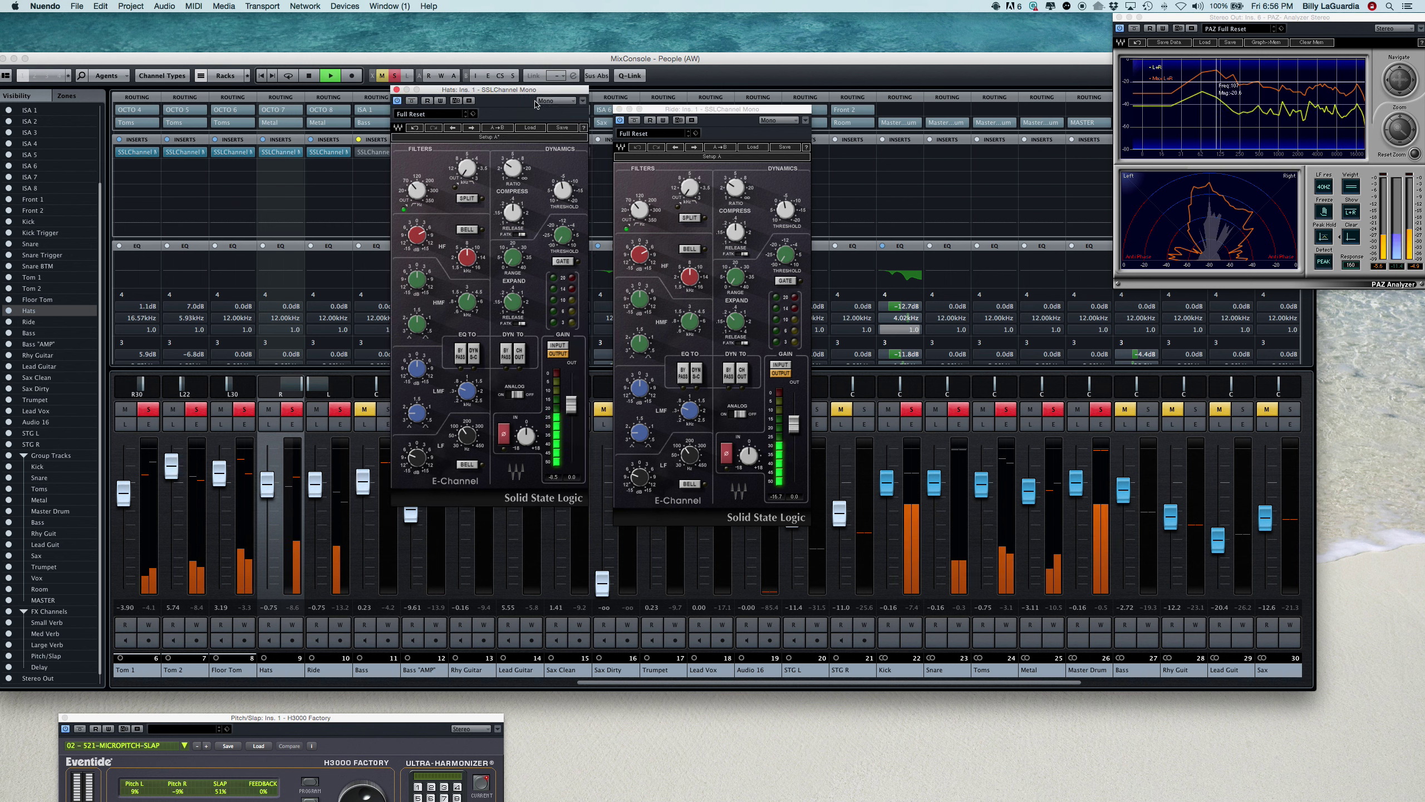
left_click_drag(512, 90, 535, 111)
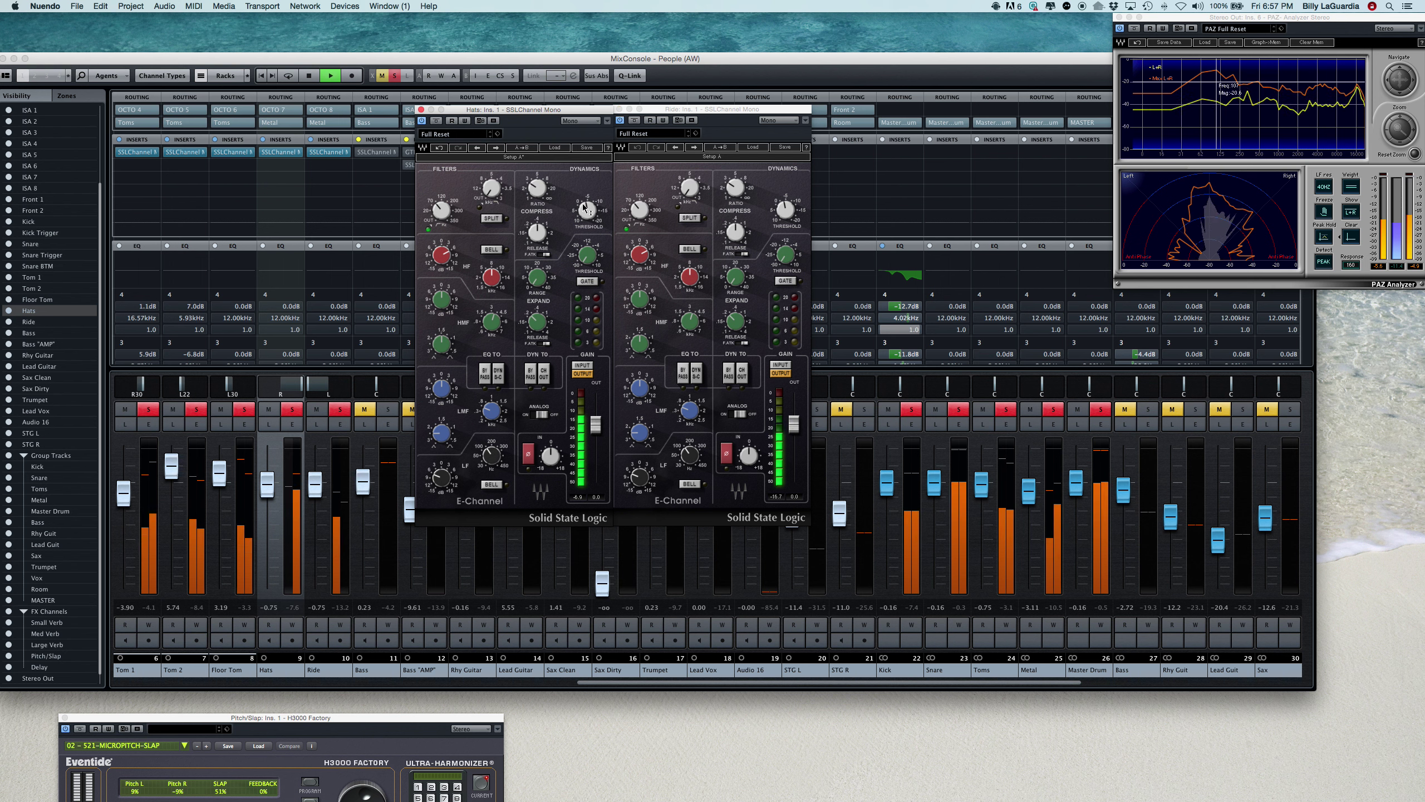
Adjust the compressor threshold in the Hats' SSLChannel and the compressor settings in the Ride's, and close both windows.
left_click_drag(583, 202, 586, 201)
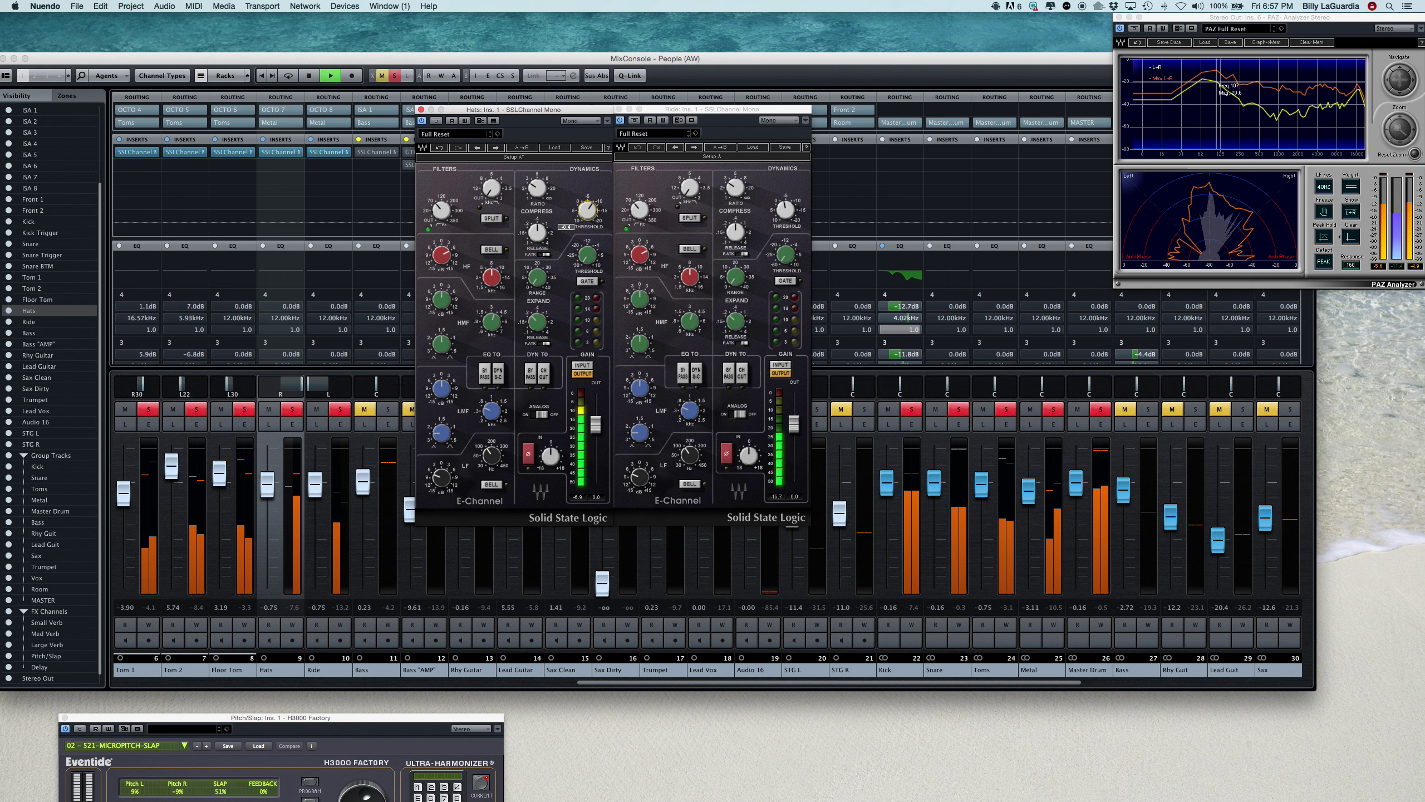
left_click_drag(792, 212, 792, 207)
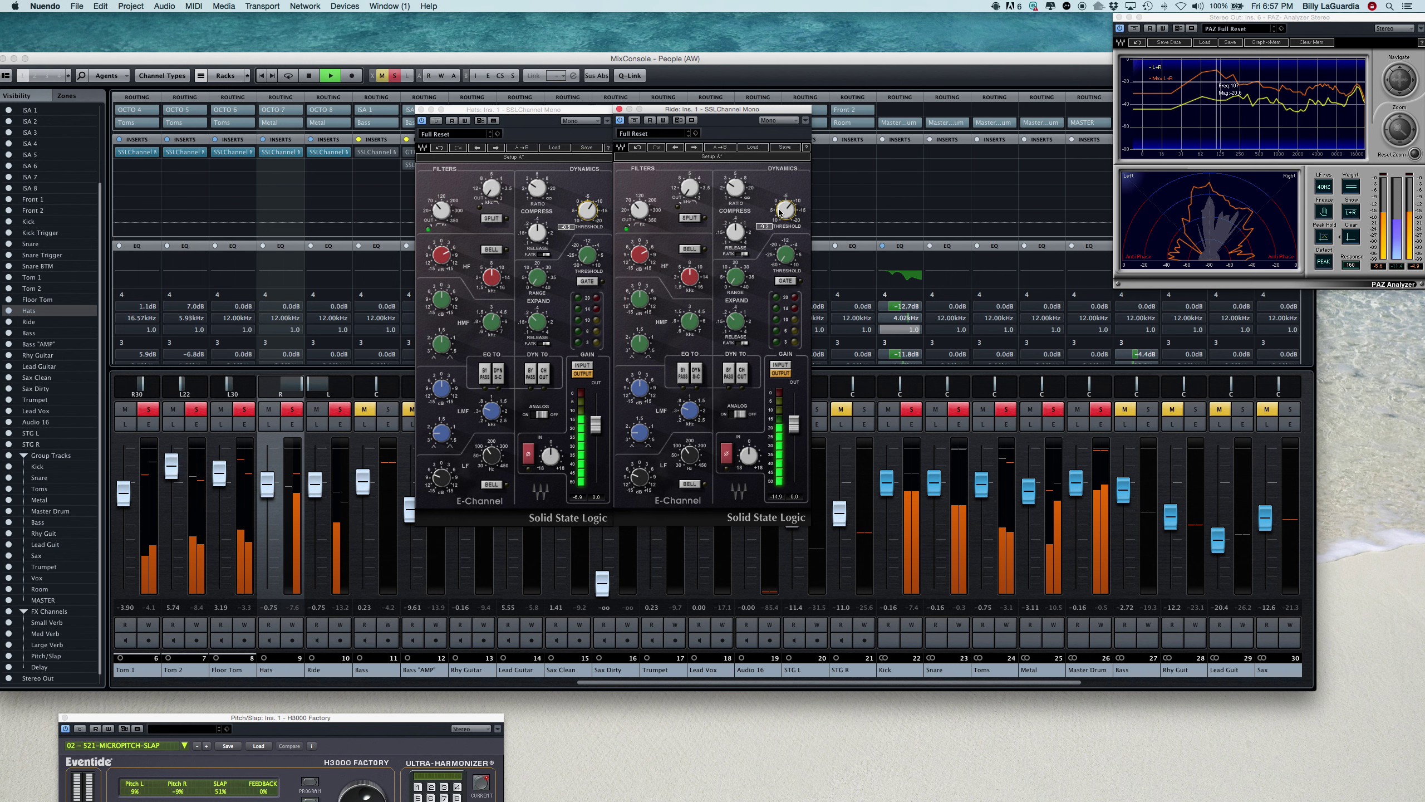
left_click(620, 109)
left_click(422, 110)
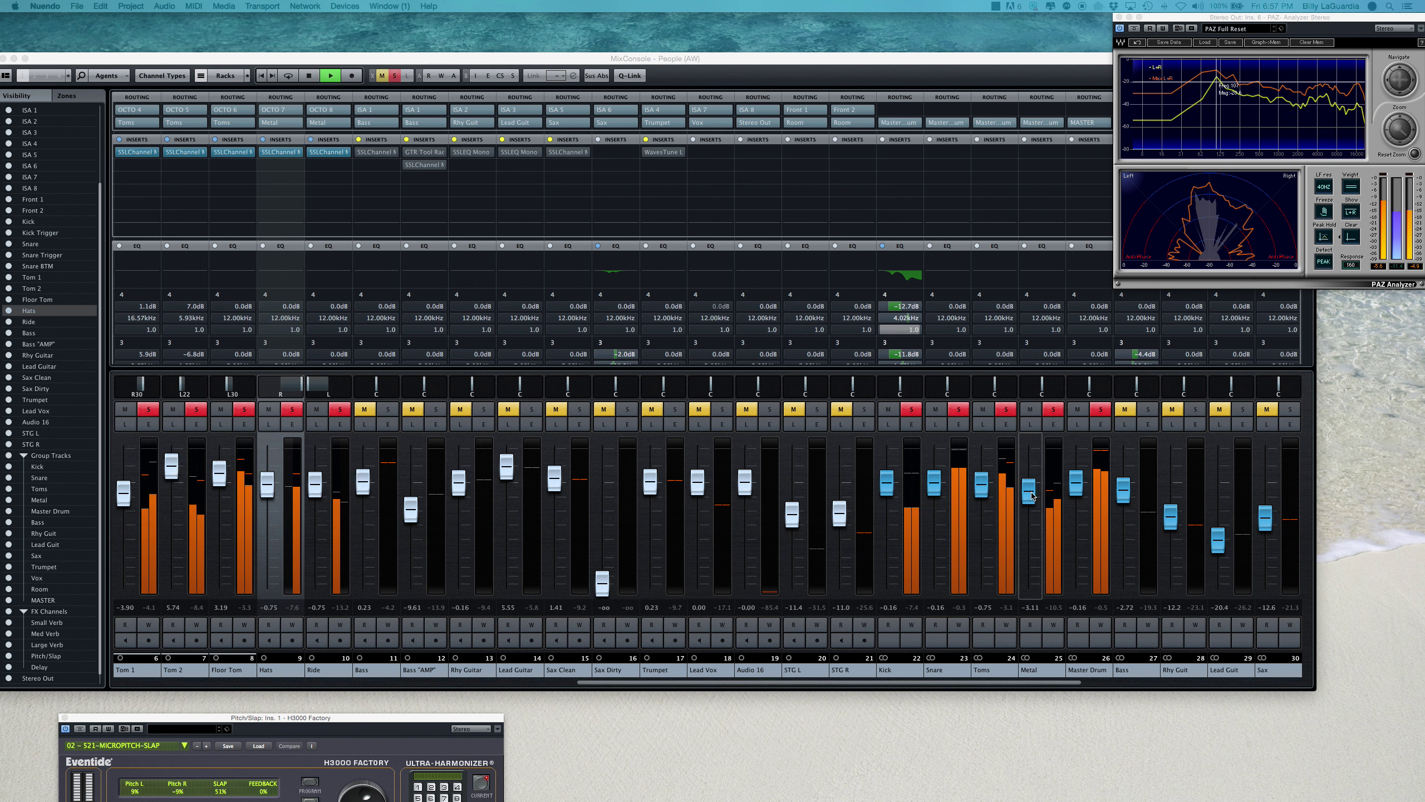
Lower the Metal group's fader to -4.29 and the Toms group's fader to -7.25.
left_click_drag(1029, 491, 984, 506)
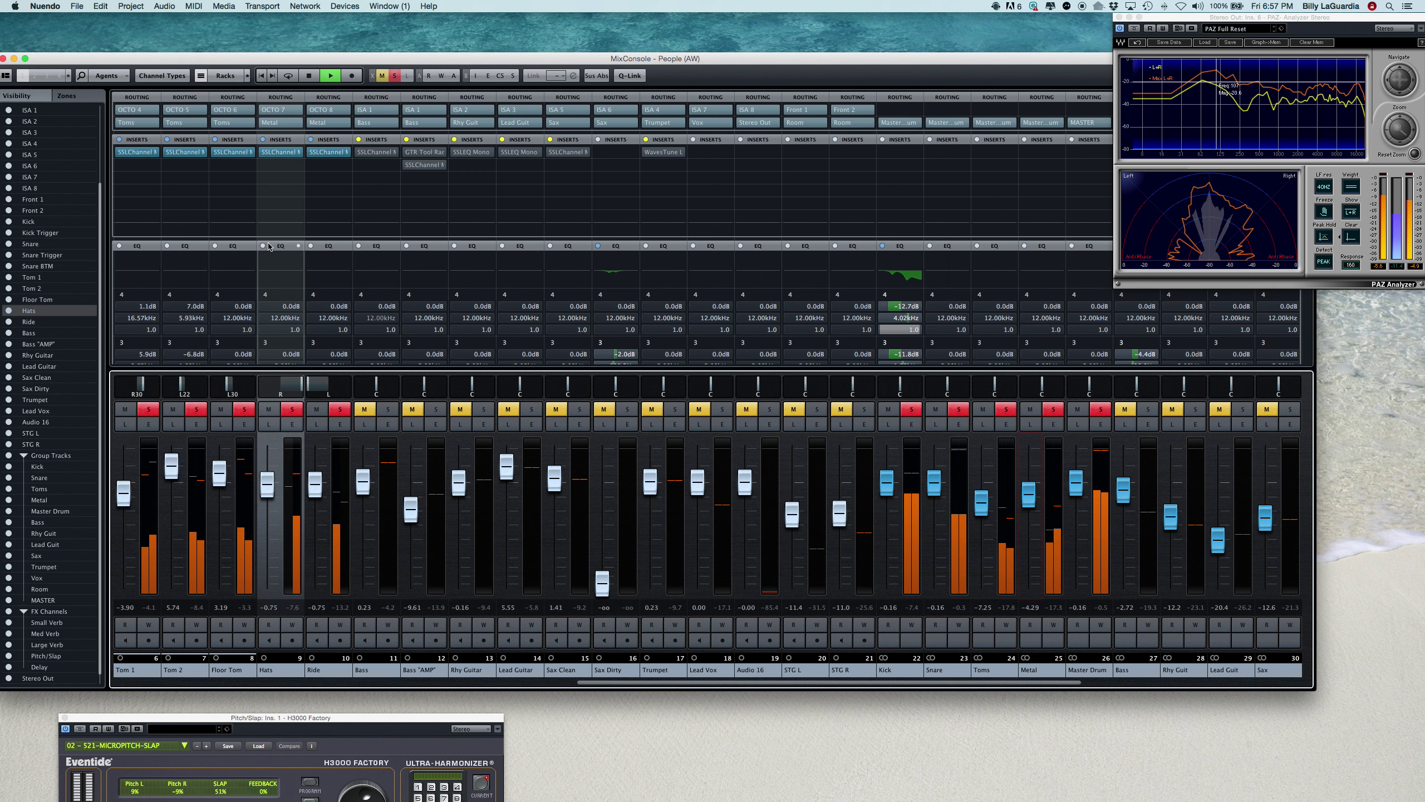
Route the Hats' first send to Small Verb, activate it and raise its send level.
scroll(263, 242, "down", 5)
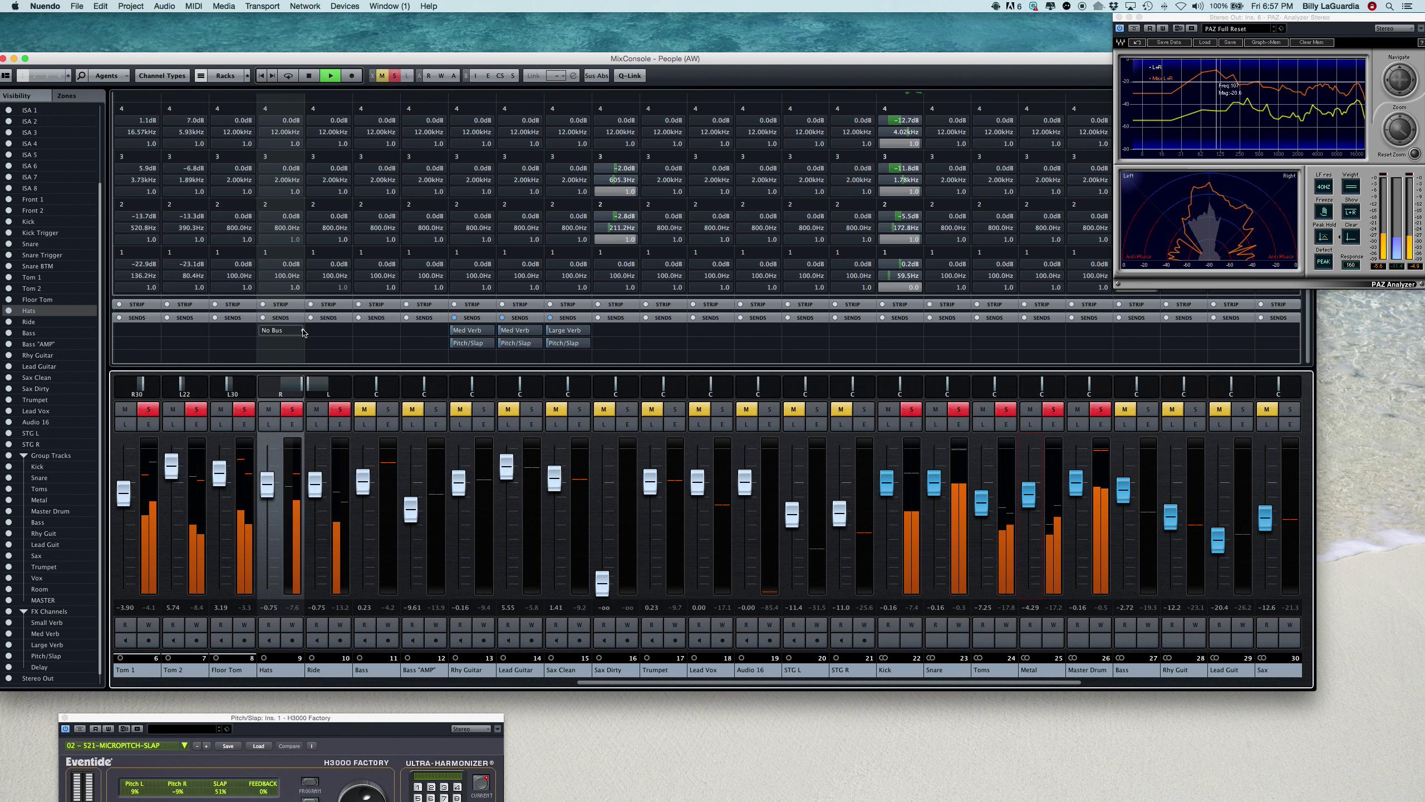
left_click(302, 331)
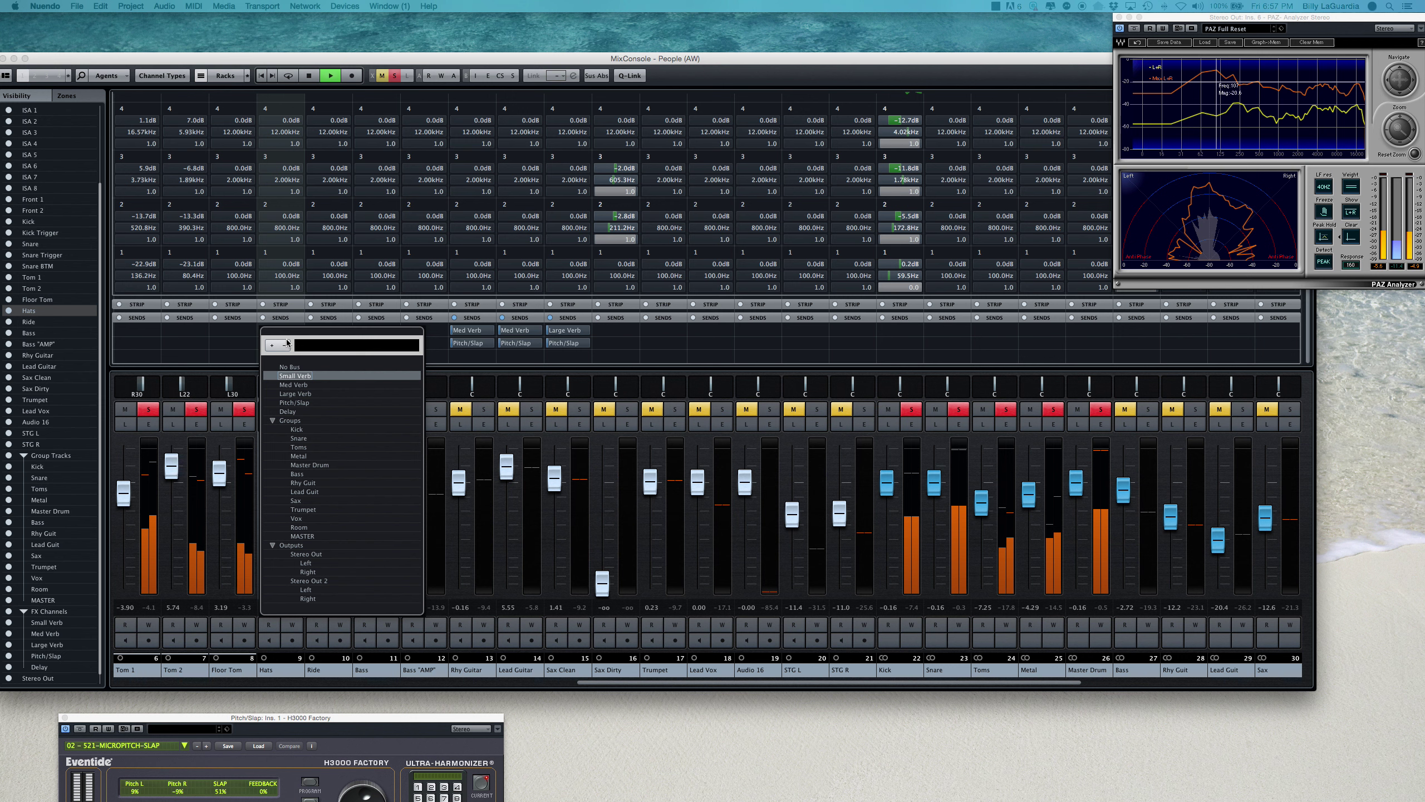
left_click(290, 366)
left_click(307, 336)
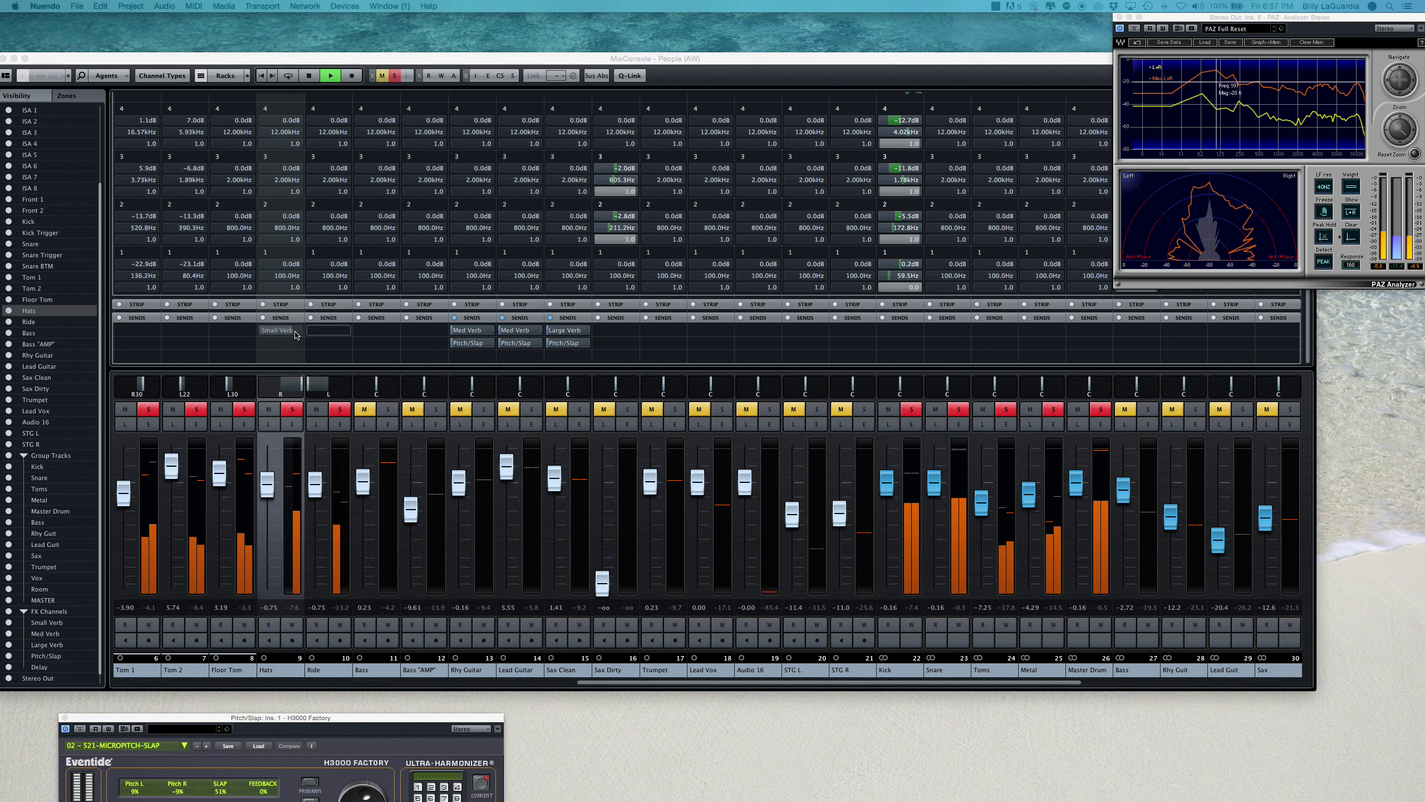
left_click(266, 336)
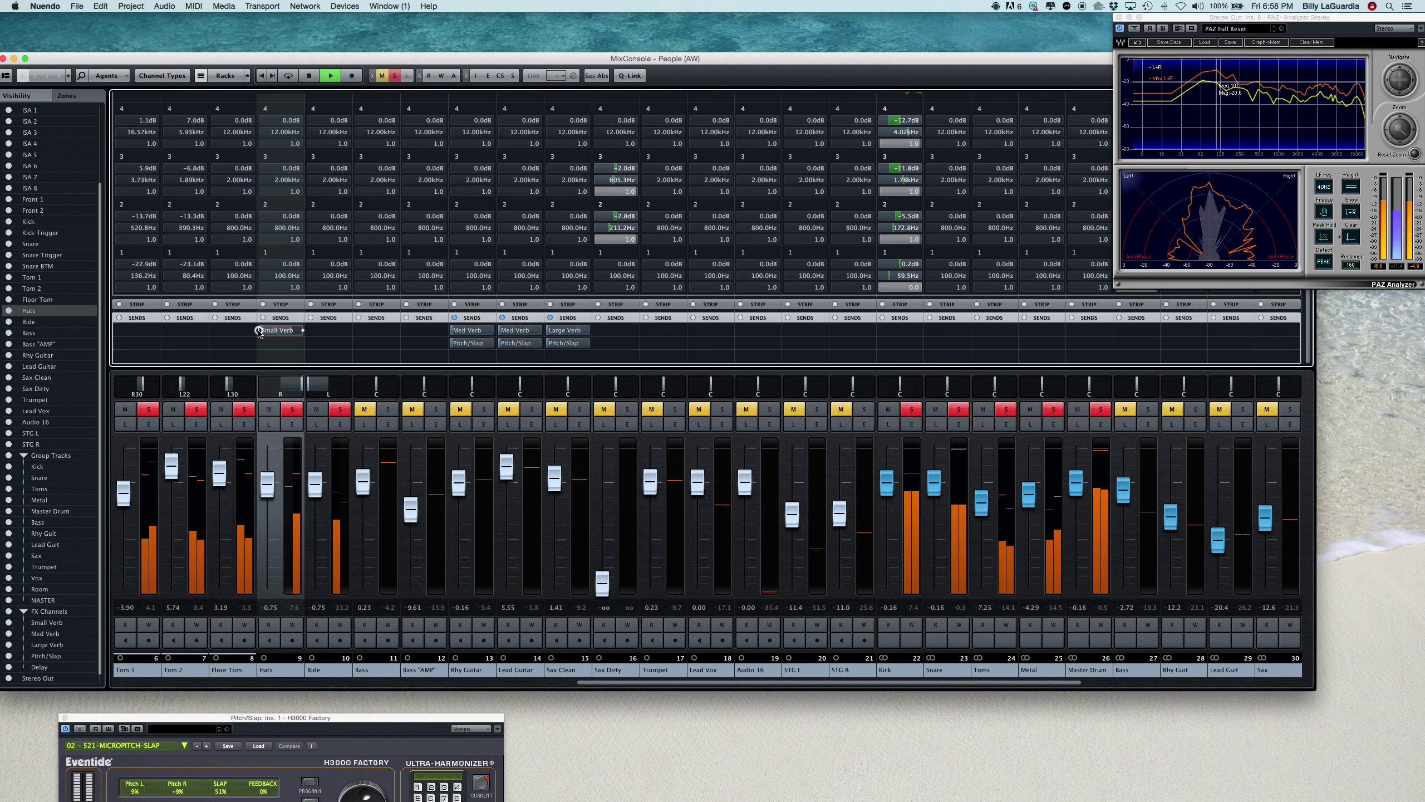
left_click_drag(280, 332, 277, 334)
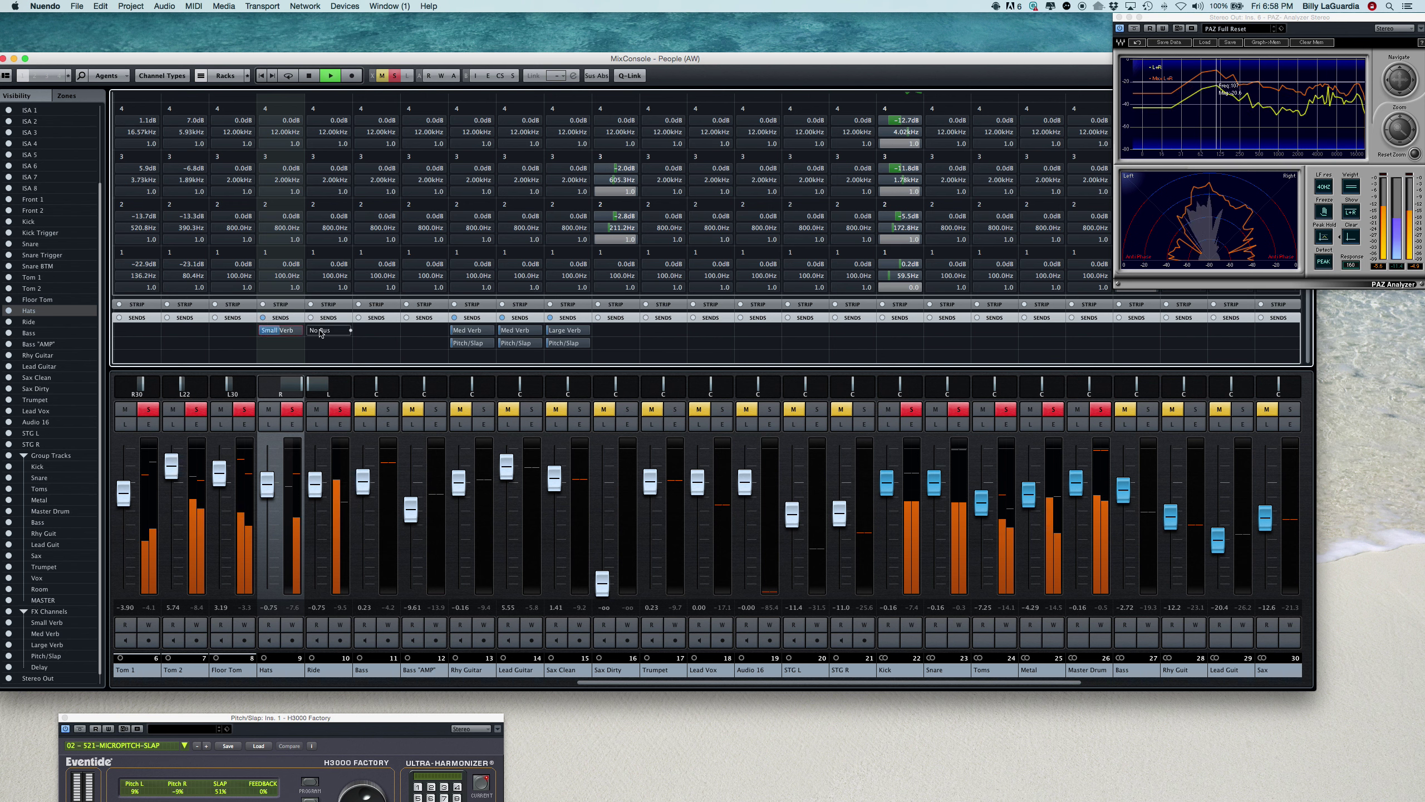
Route the Ride's first send to Small Verb, activate it and set its level to about -10.3.
left_click(318, 332)
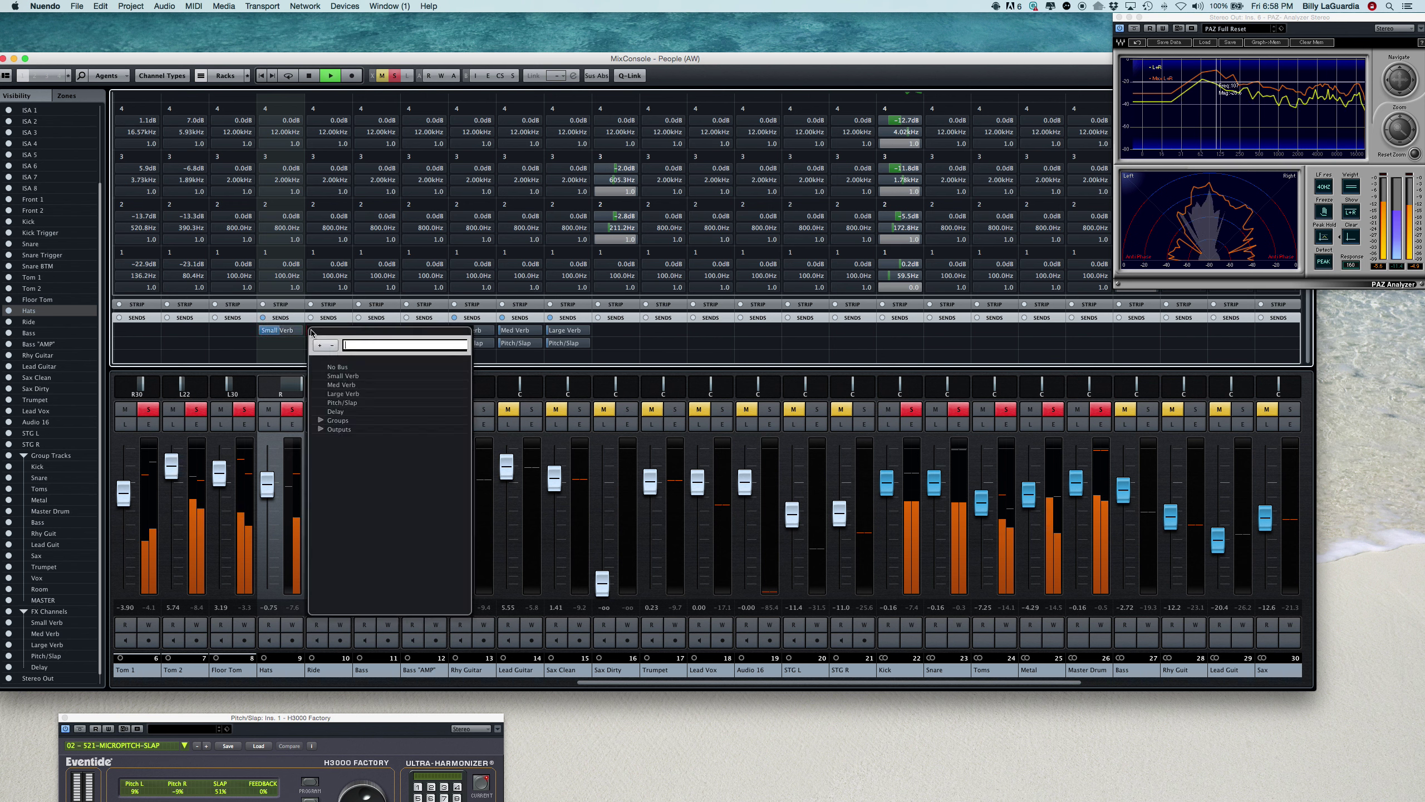
left_click(338, 366)
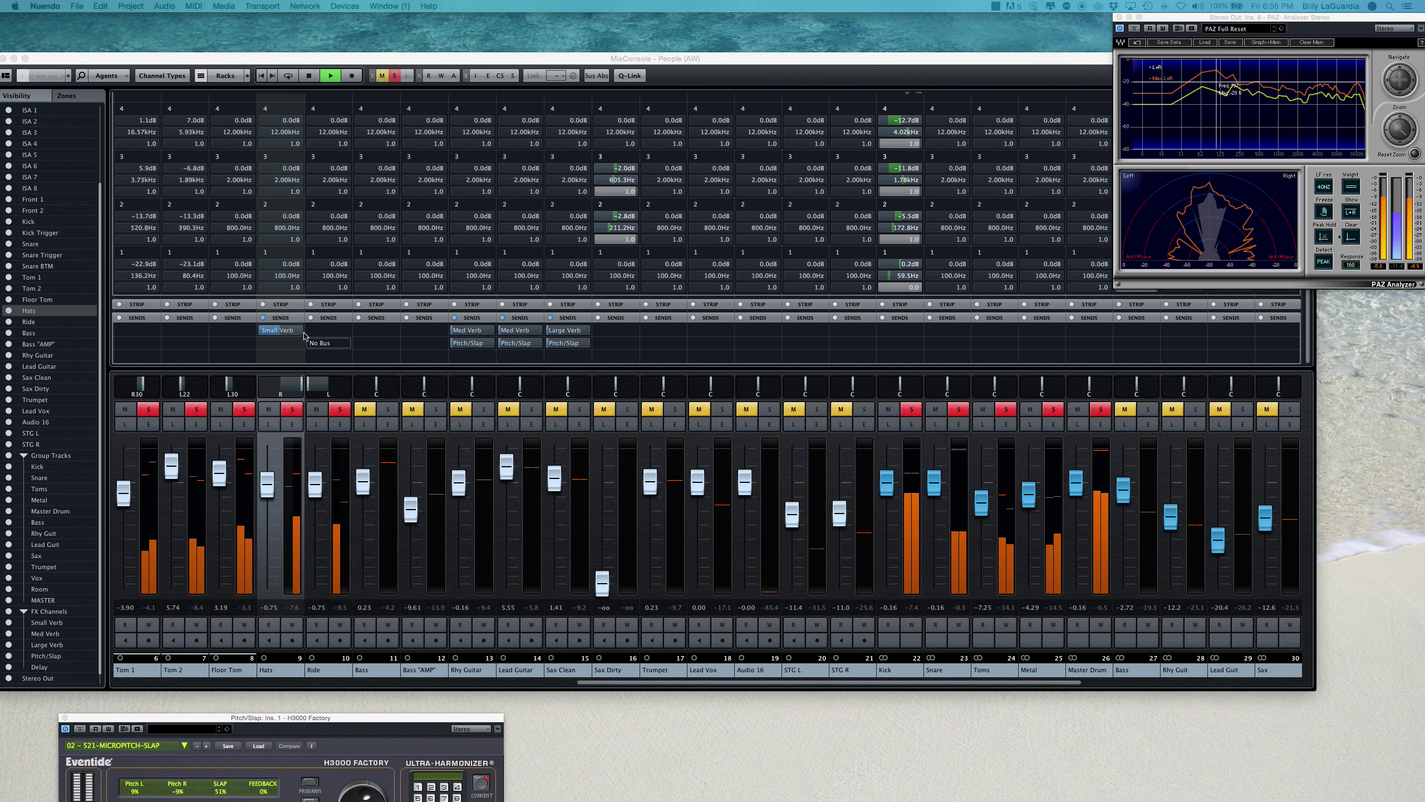
left_click(310, 334)
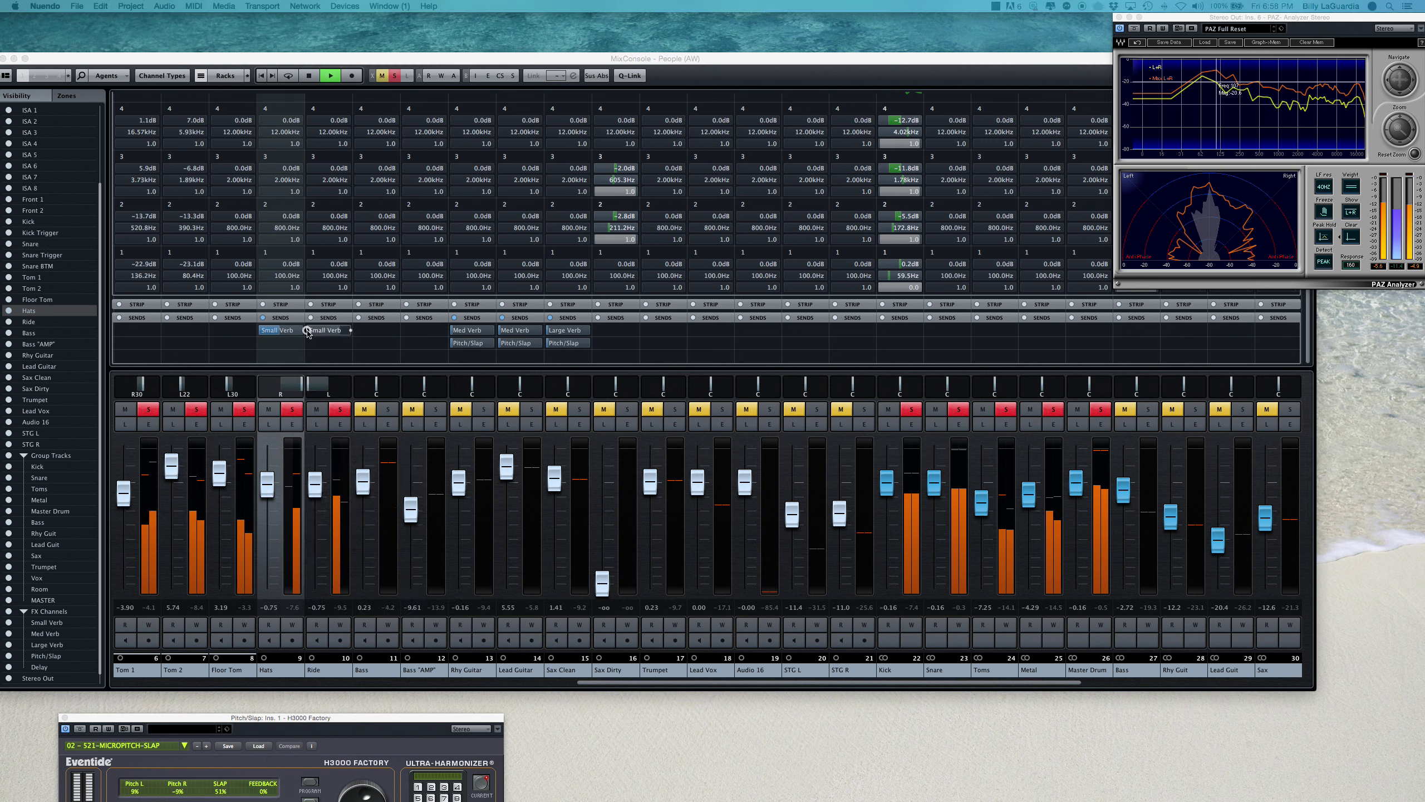
left_click(307, 331)
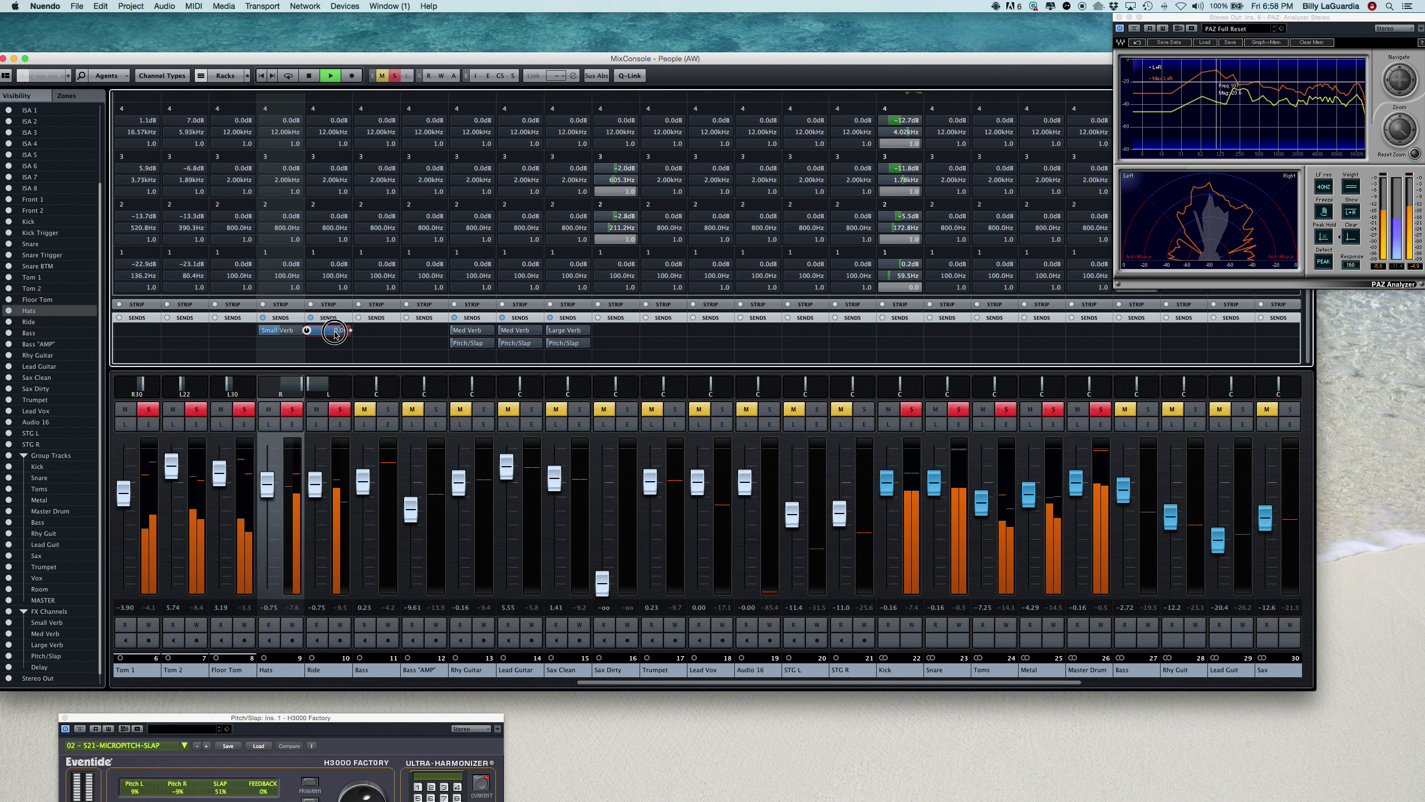
left_click_drag(336, 334, 275, 332)
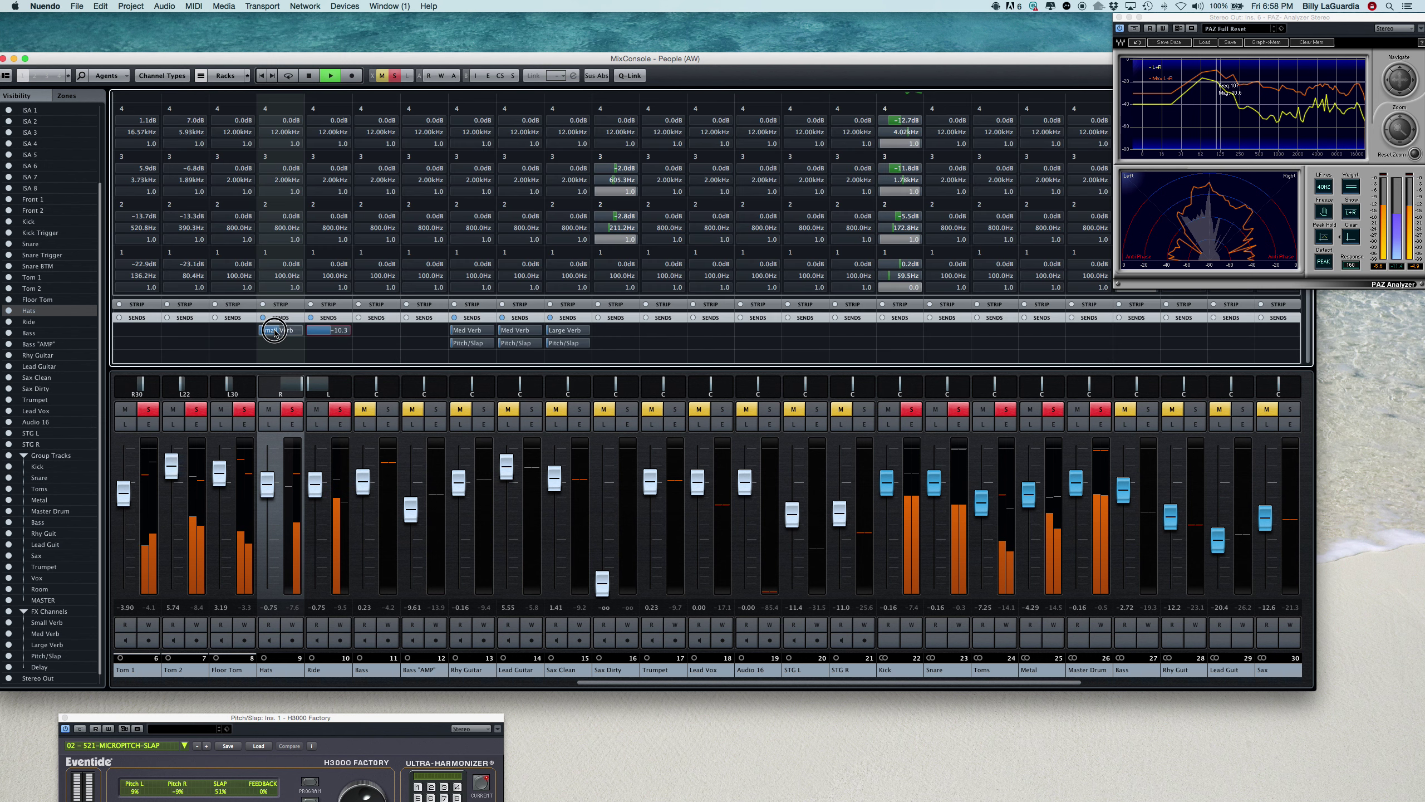
Check the Hats' Small Verb send level and set the Ride's send to the same -14.5.
left_click(275, 332)
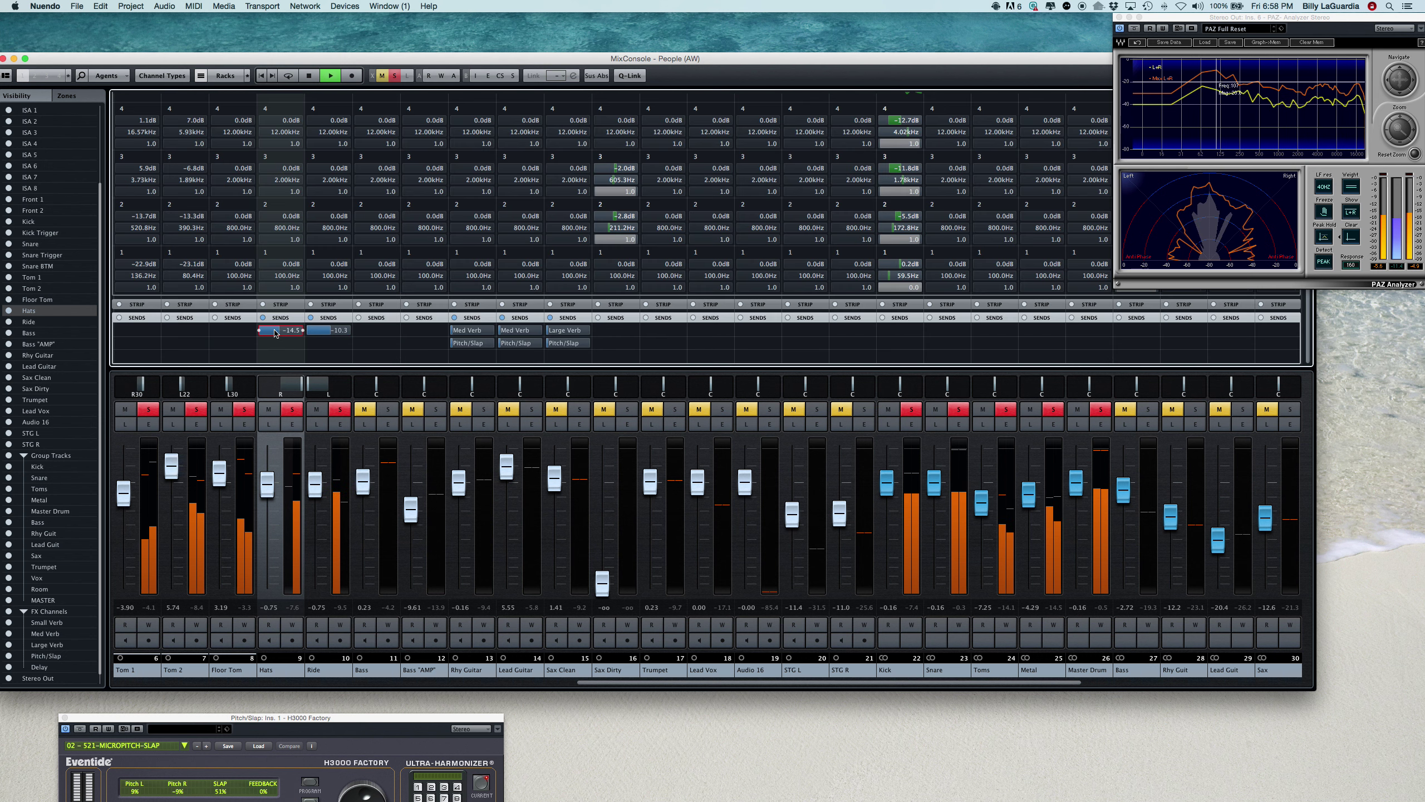
left_click(329, 334)
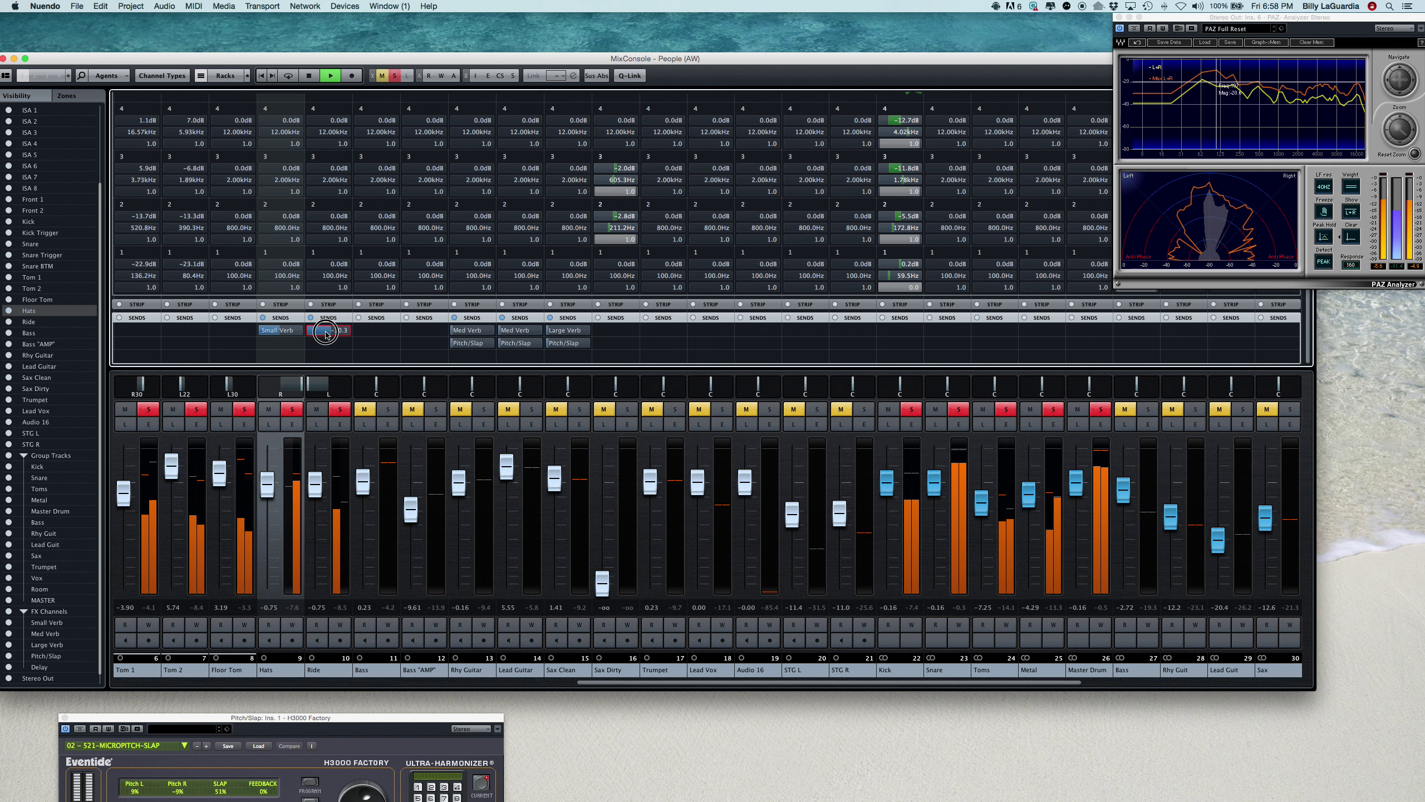
left_click_drag(326, 332, 326, 331)
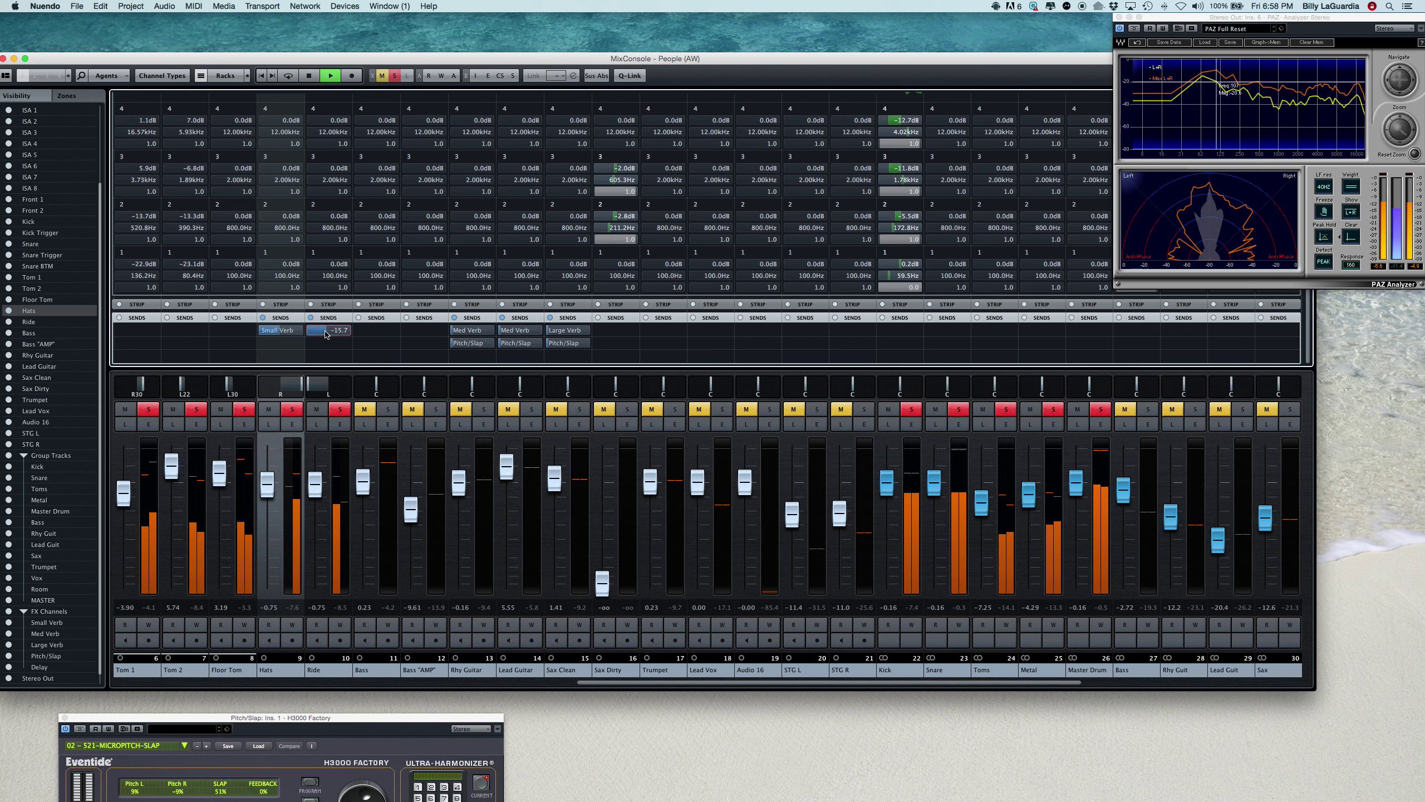
double_click(333, 333)
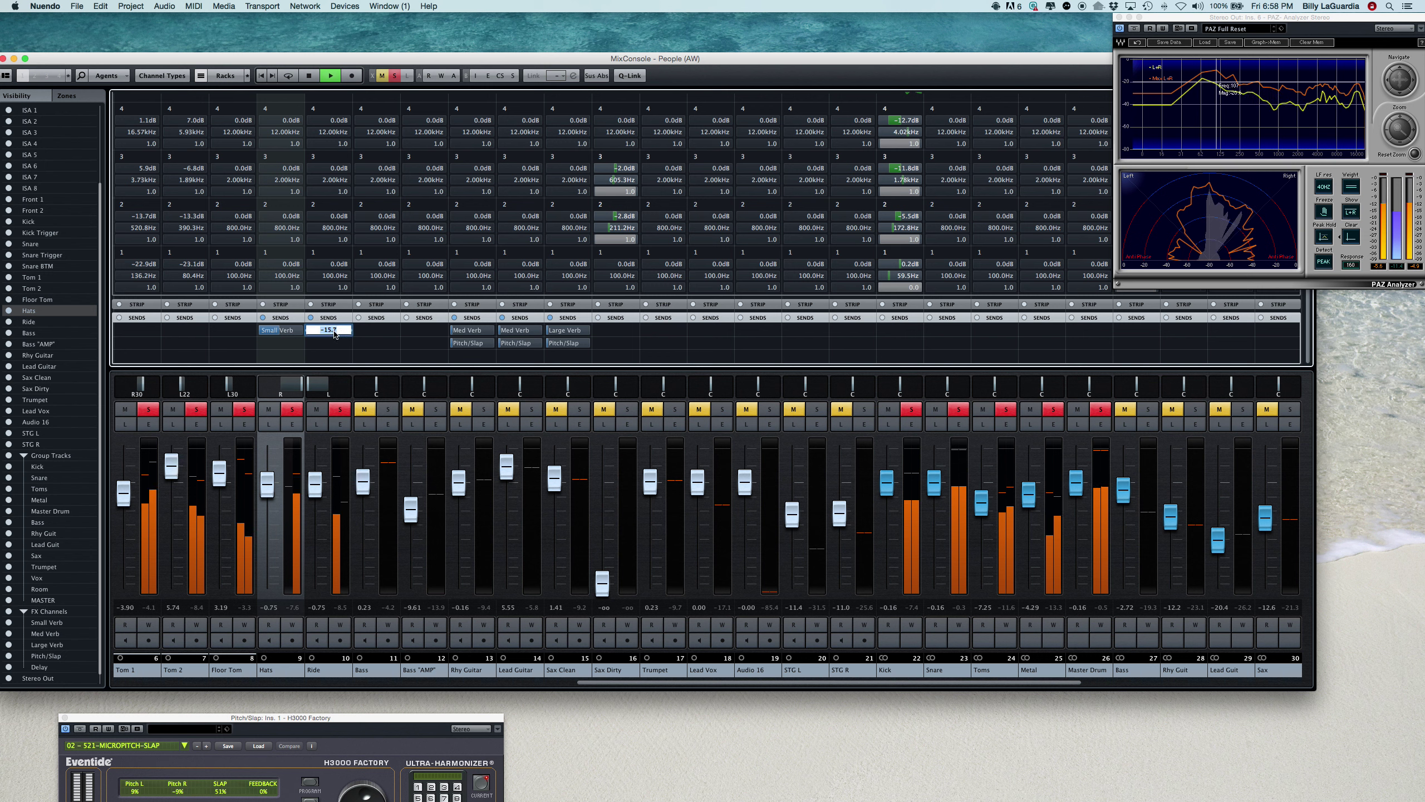
type("-14.5")
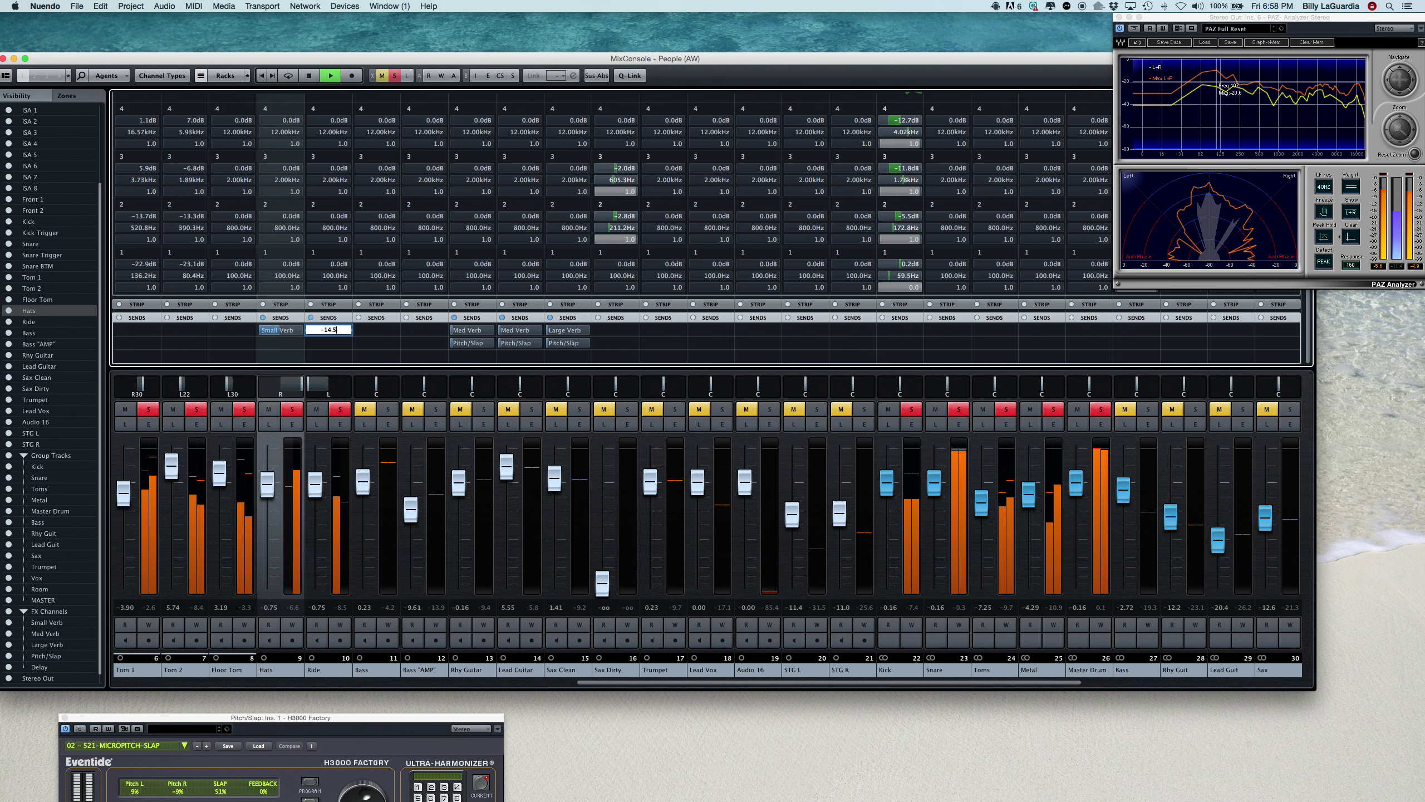
key("Return")
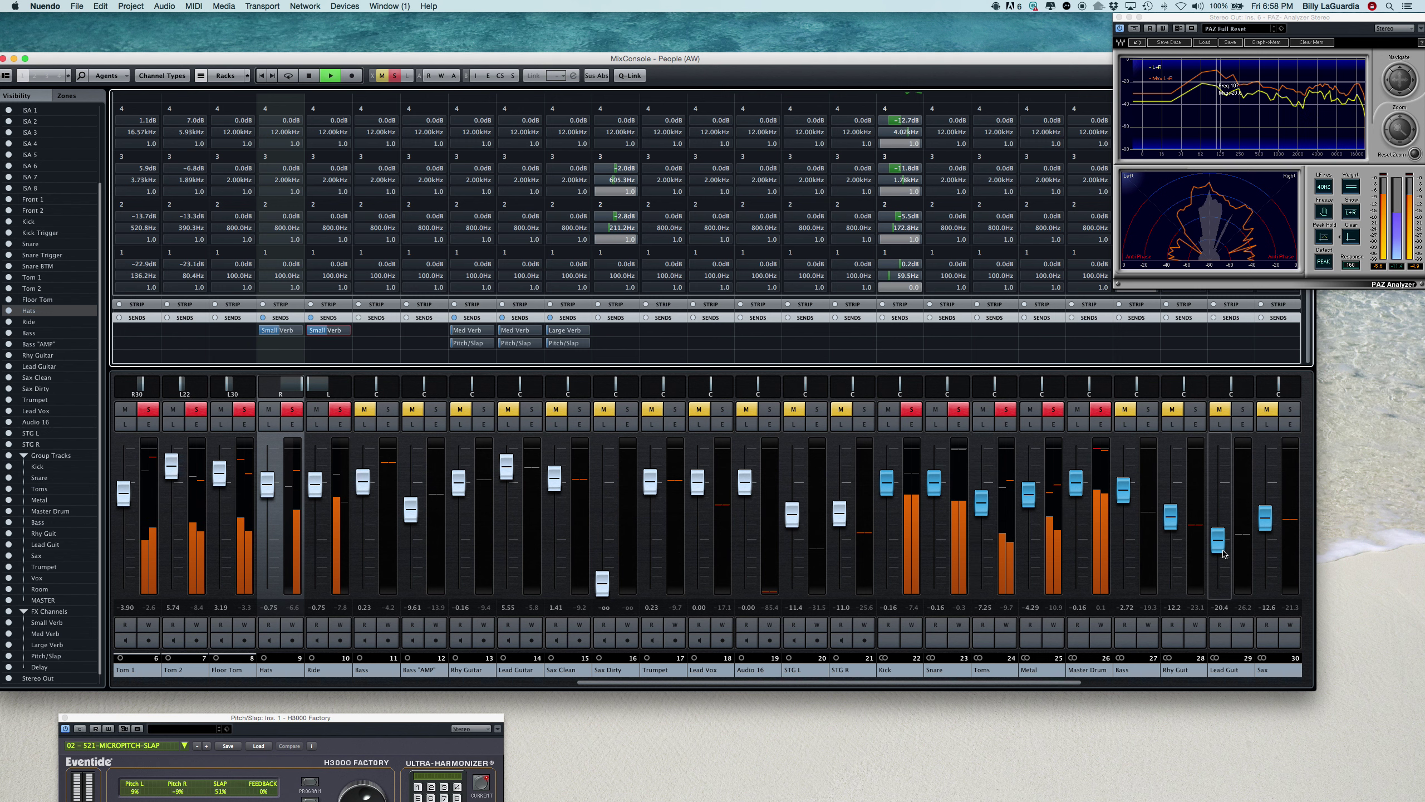
Solo the Small Verb effects channel along with the drums.
scroll(1224, 553, "right", 6)
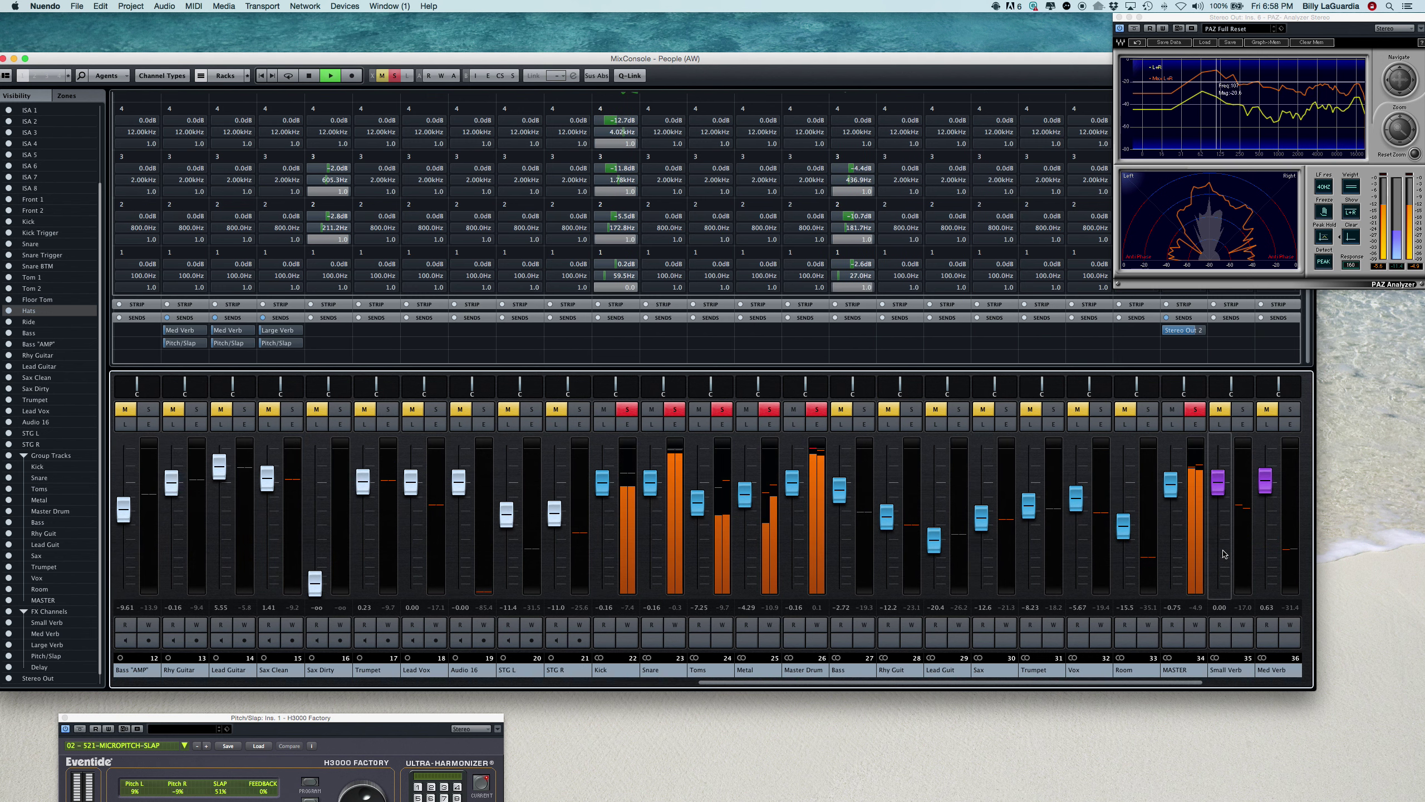
left_click(1242, 409)
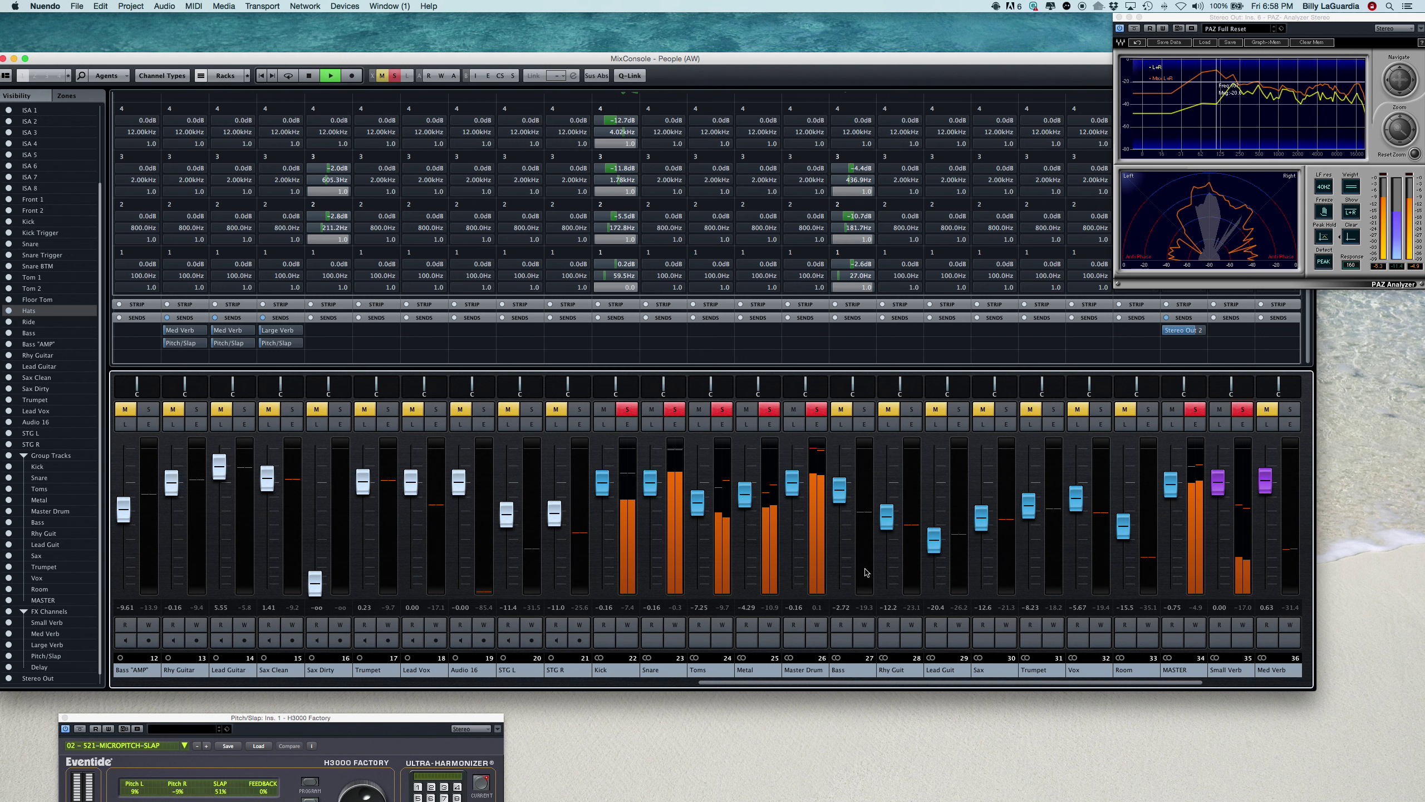
Adjust the Ride's Small Verb send level while listening to the Hats and Ride, and stop playback.
scroll(866, 572, "left", 6)
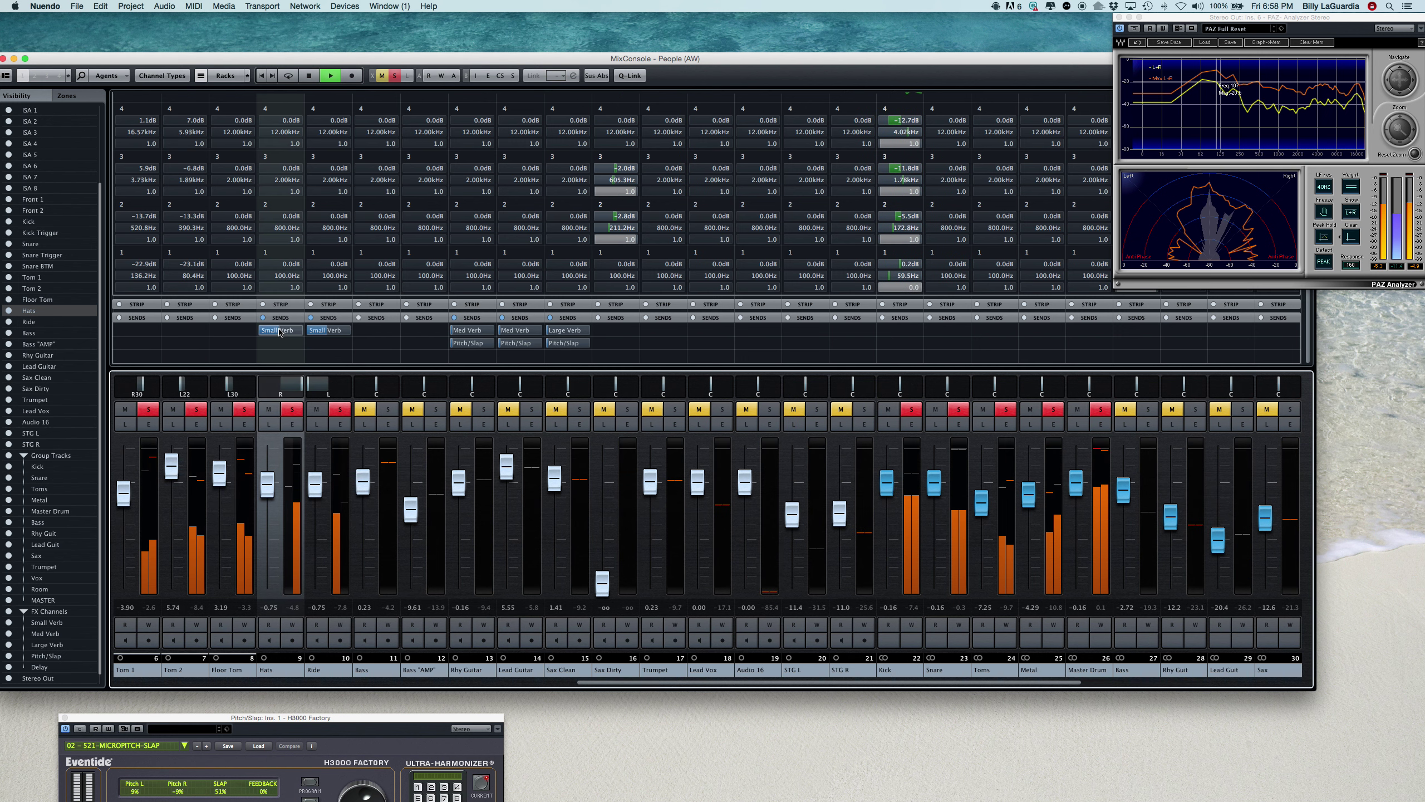
left_click_drag(279, 331, 336, 335)
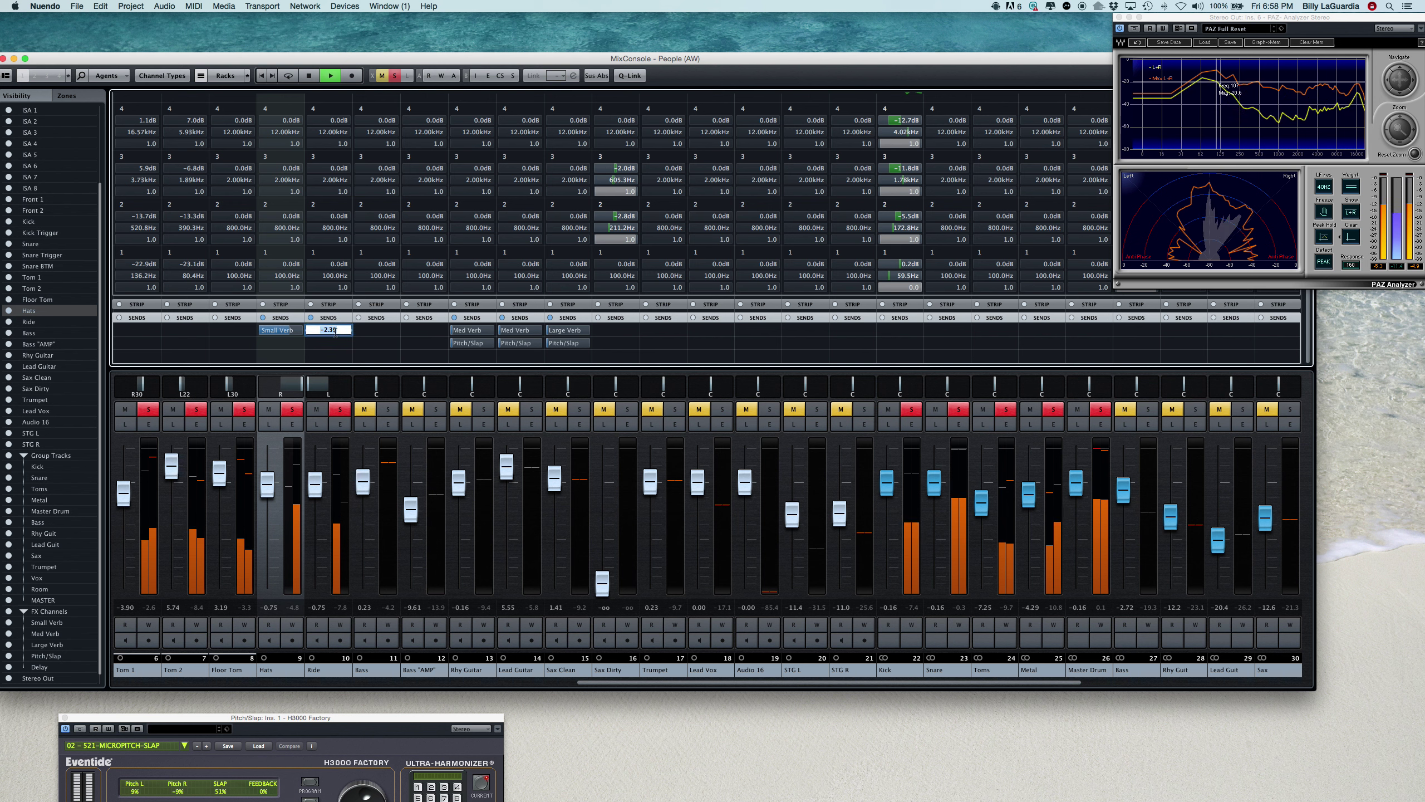
type("-3")
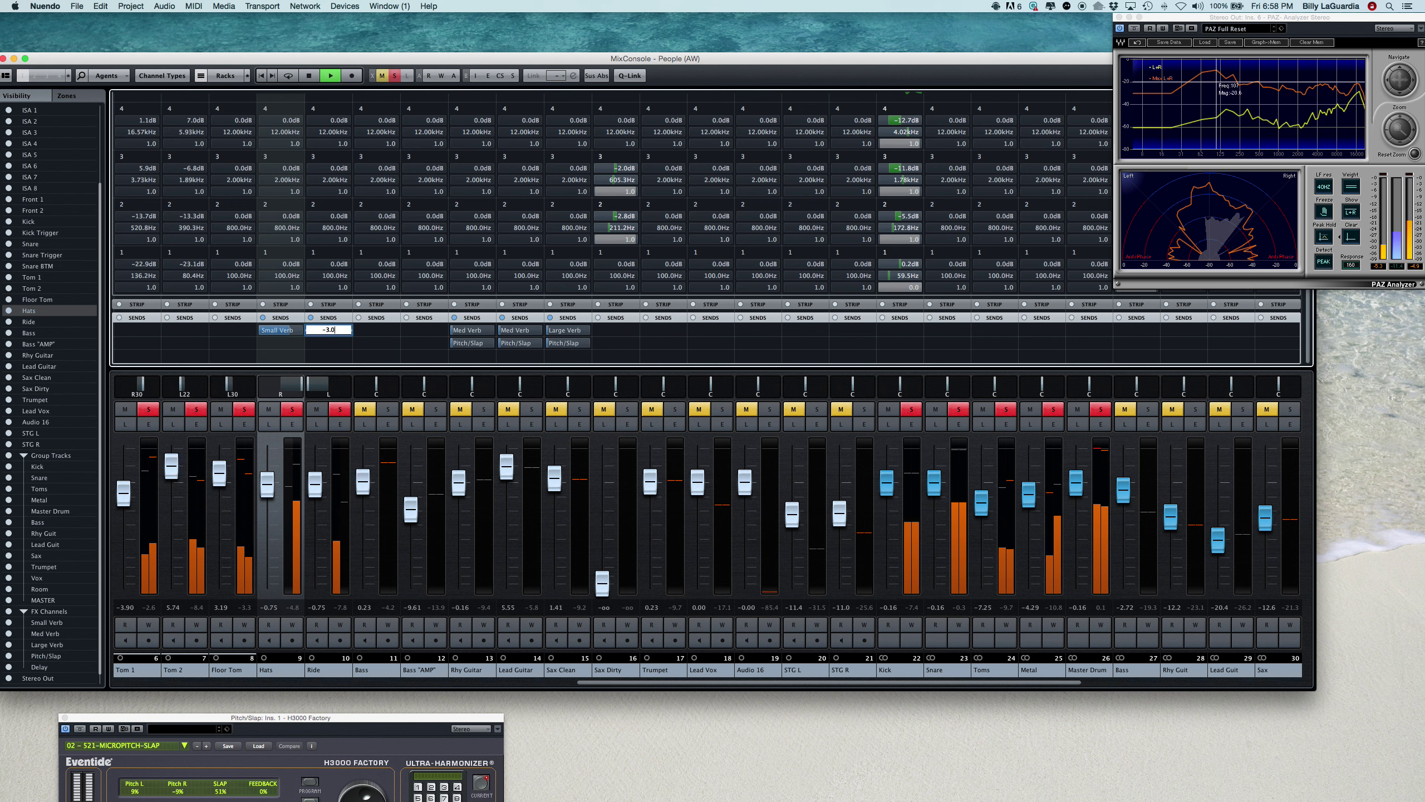
key("Return")
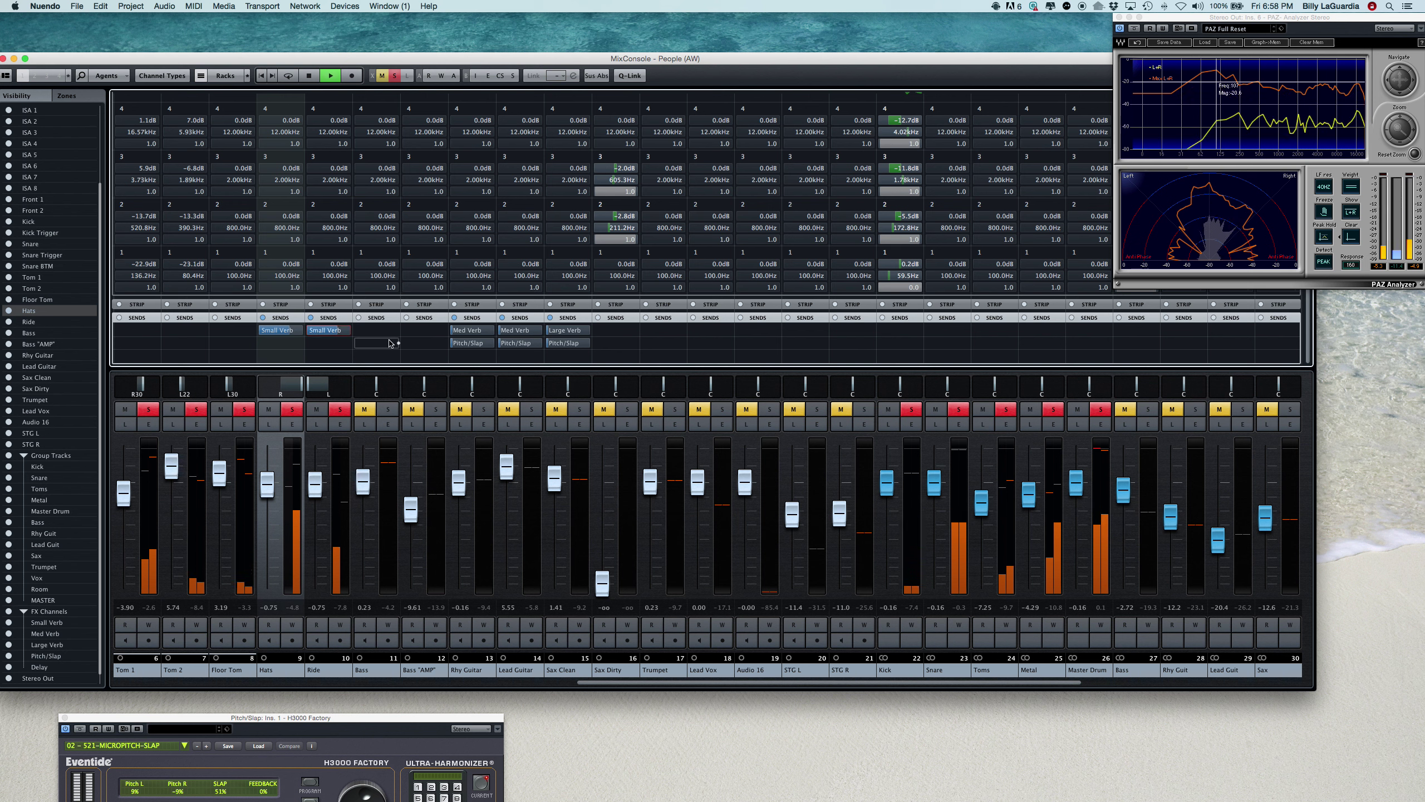
key("space")
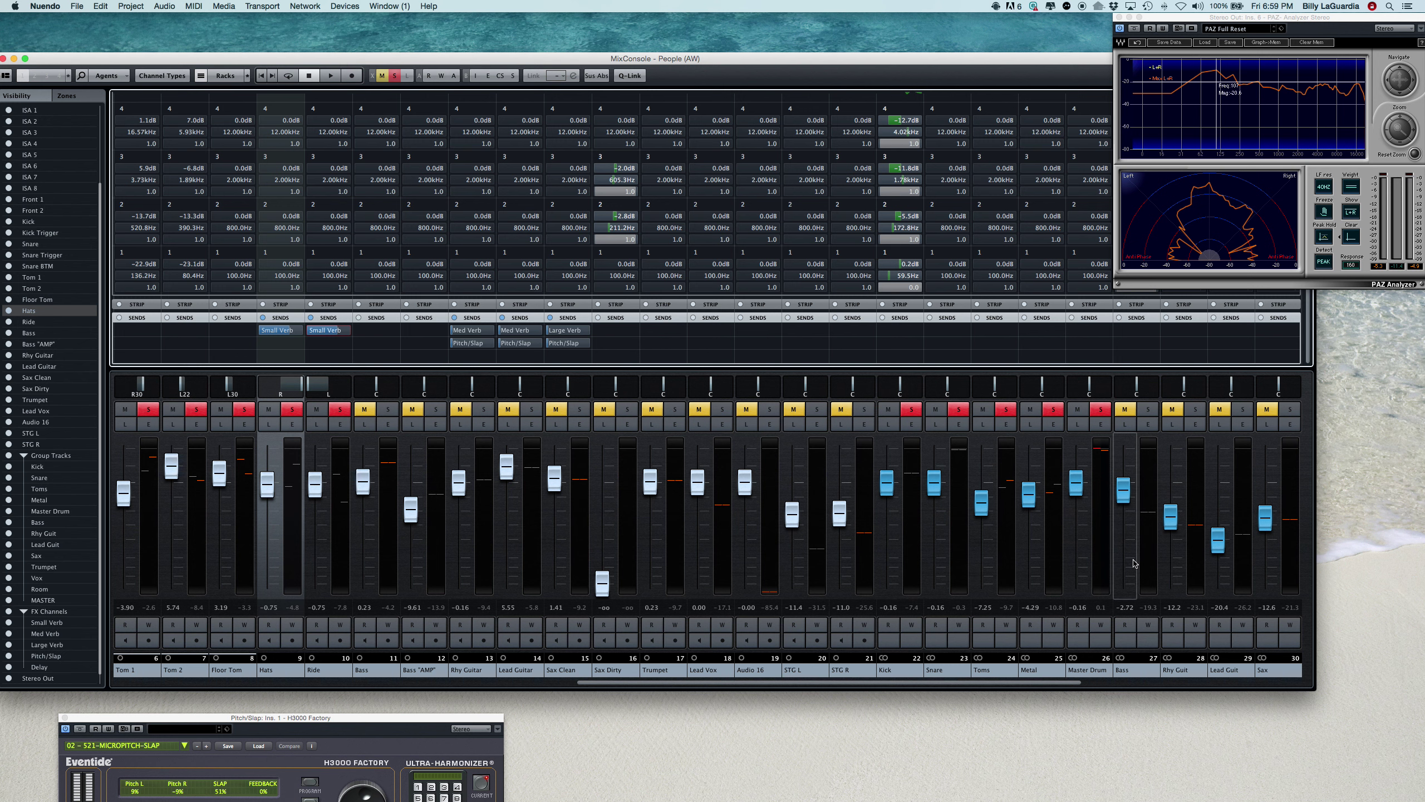
Pull the Room group's fader all the way down and solo the Room group along with the drums.
scroll(1145, 566, "right", 3)
scroll(1133, 563, "right", 7)
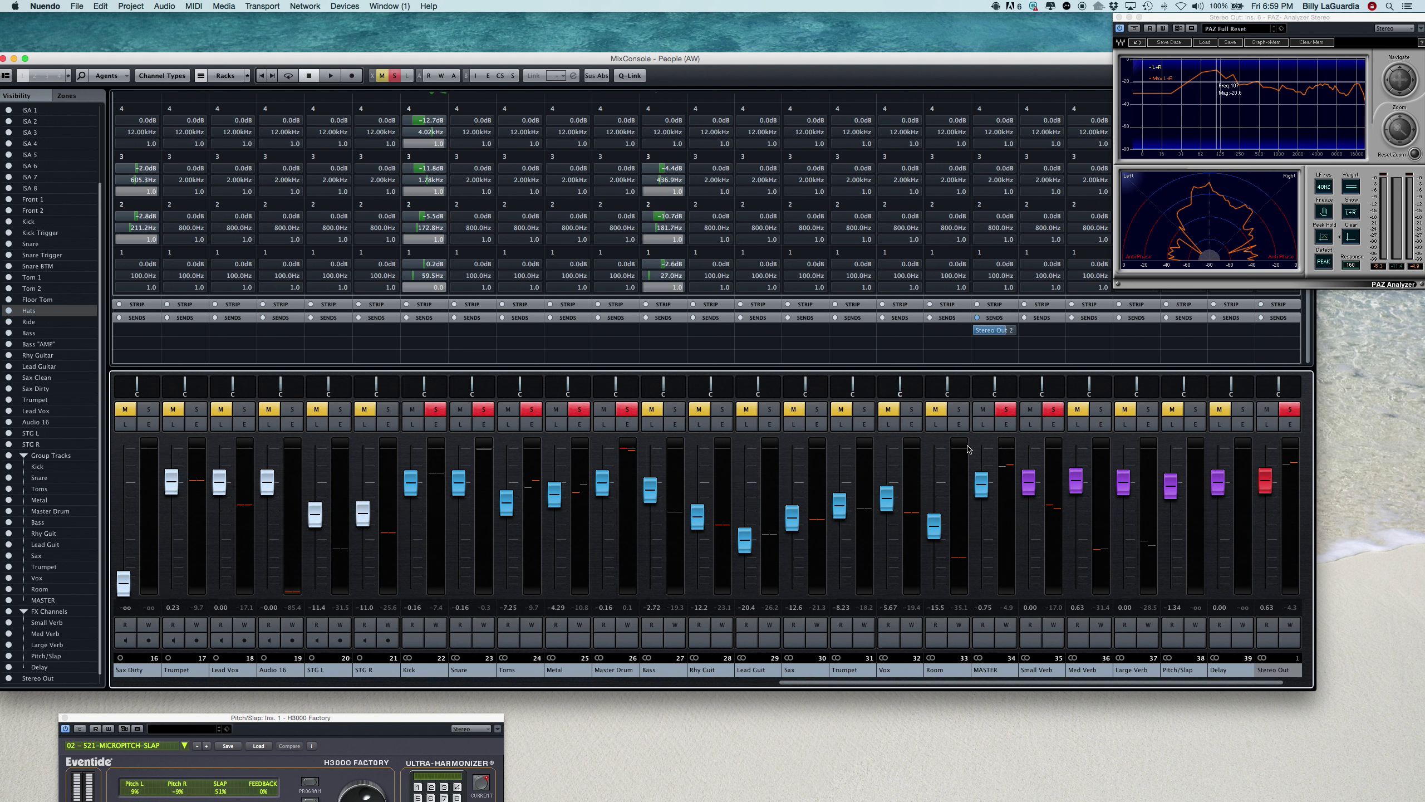
left_click_drag(935, 527, 941, 586)
left_click(957, 409)
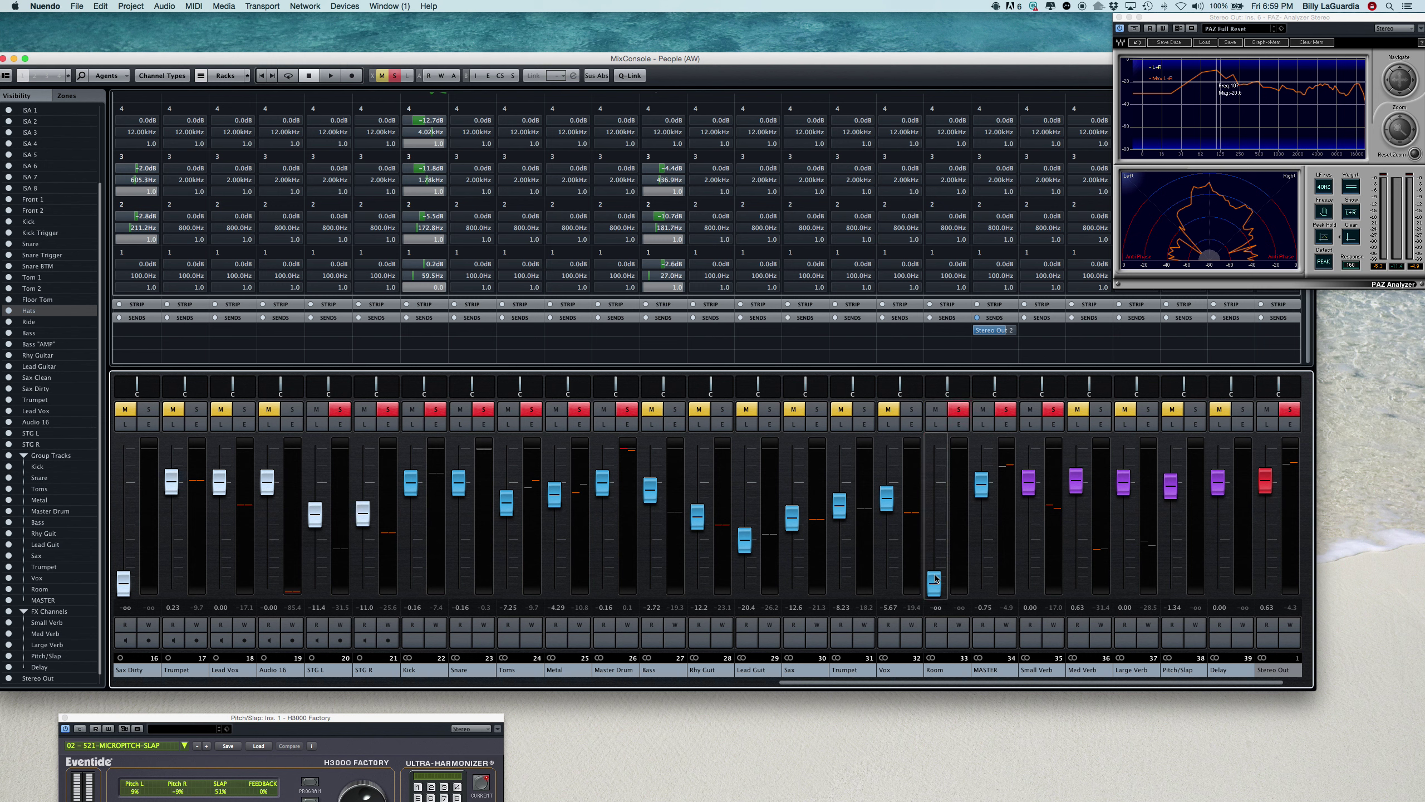
Play the drums and try raising the Room group's fader to about -2.5, and pull it fully down again.
key("space")
left_click_drag(935, 578, 934, 492)
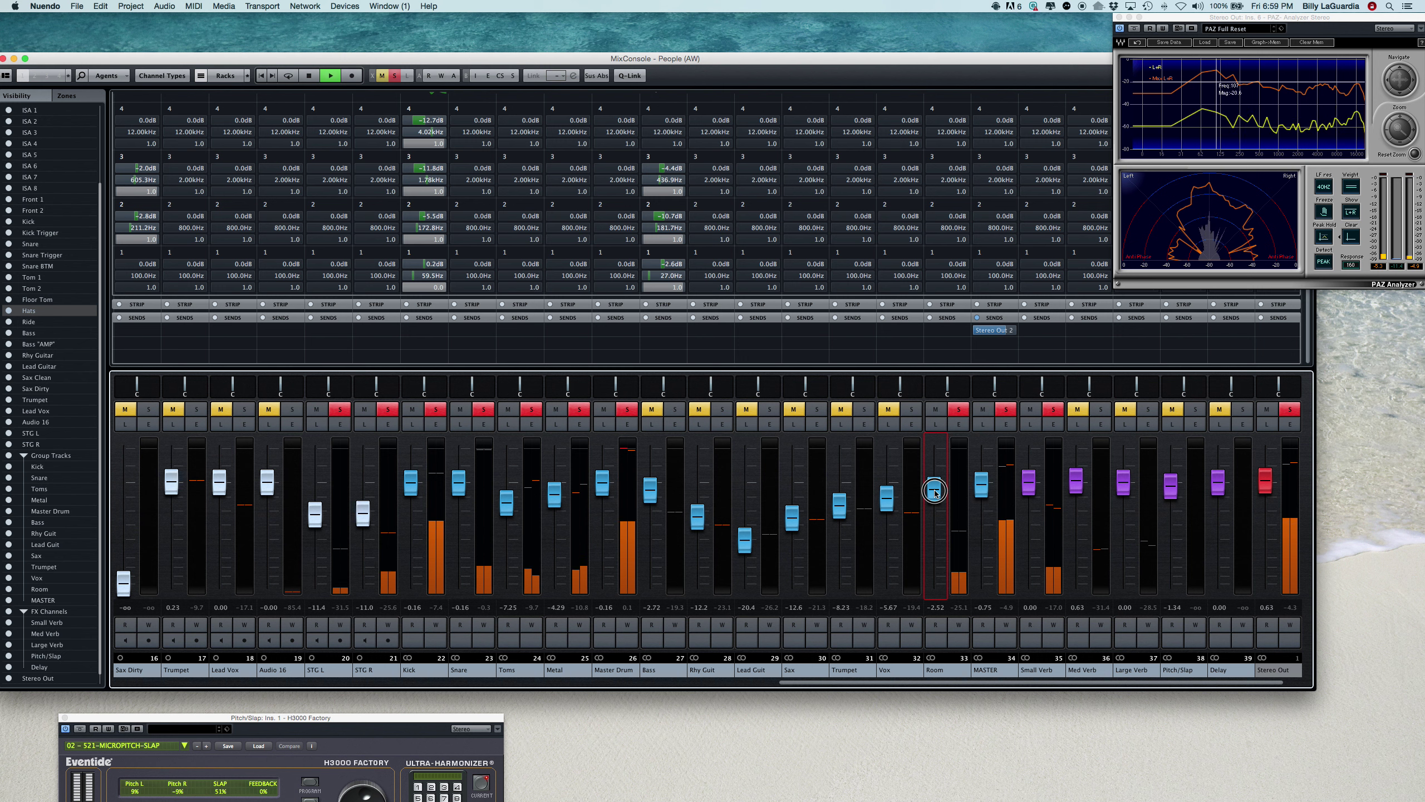
left_click_drag(935, 493, 939, 606)
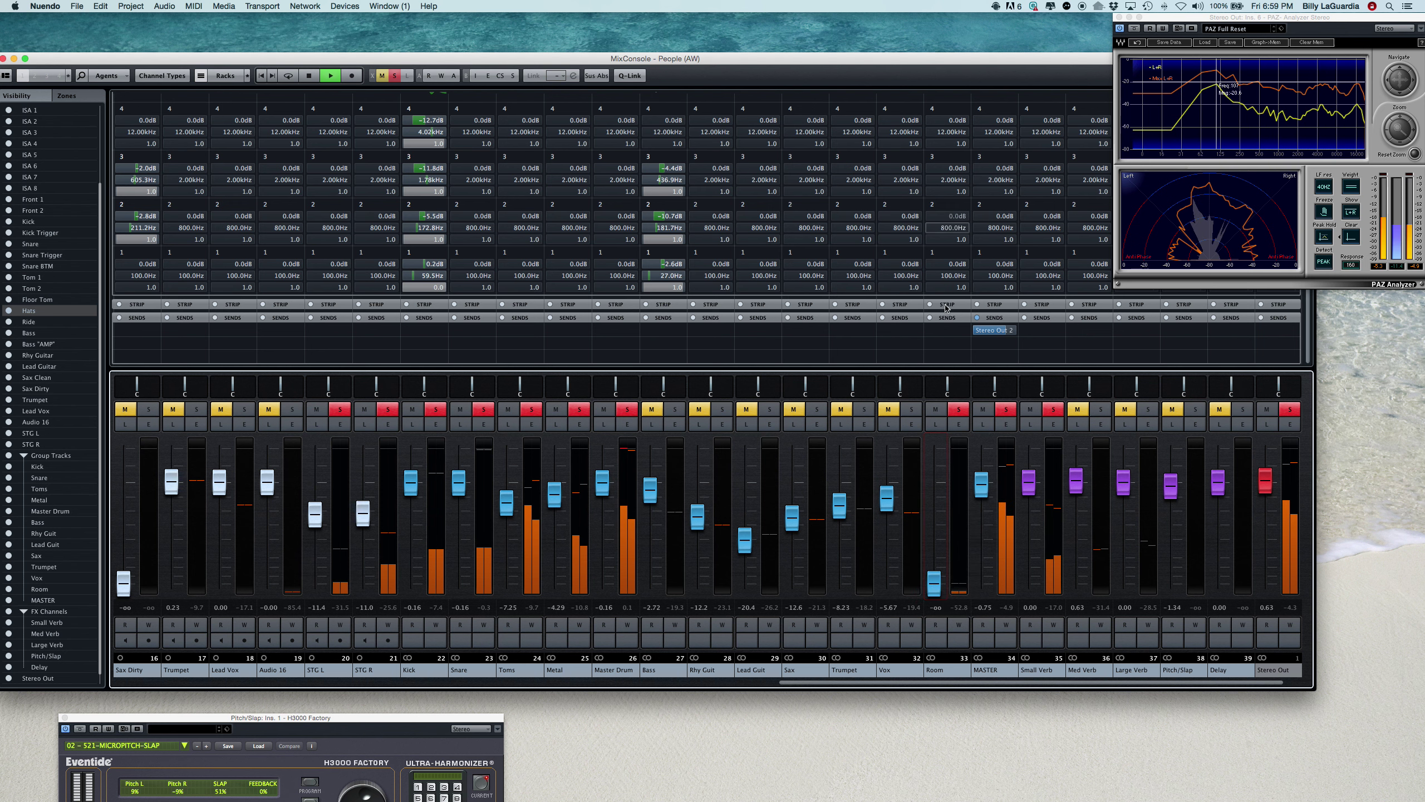
Inspect the SSLComp and API-2500 compressors inserted on the MASTER group, and close both plug-in windows.
scroll(971, 300, "up", 3)
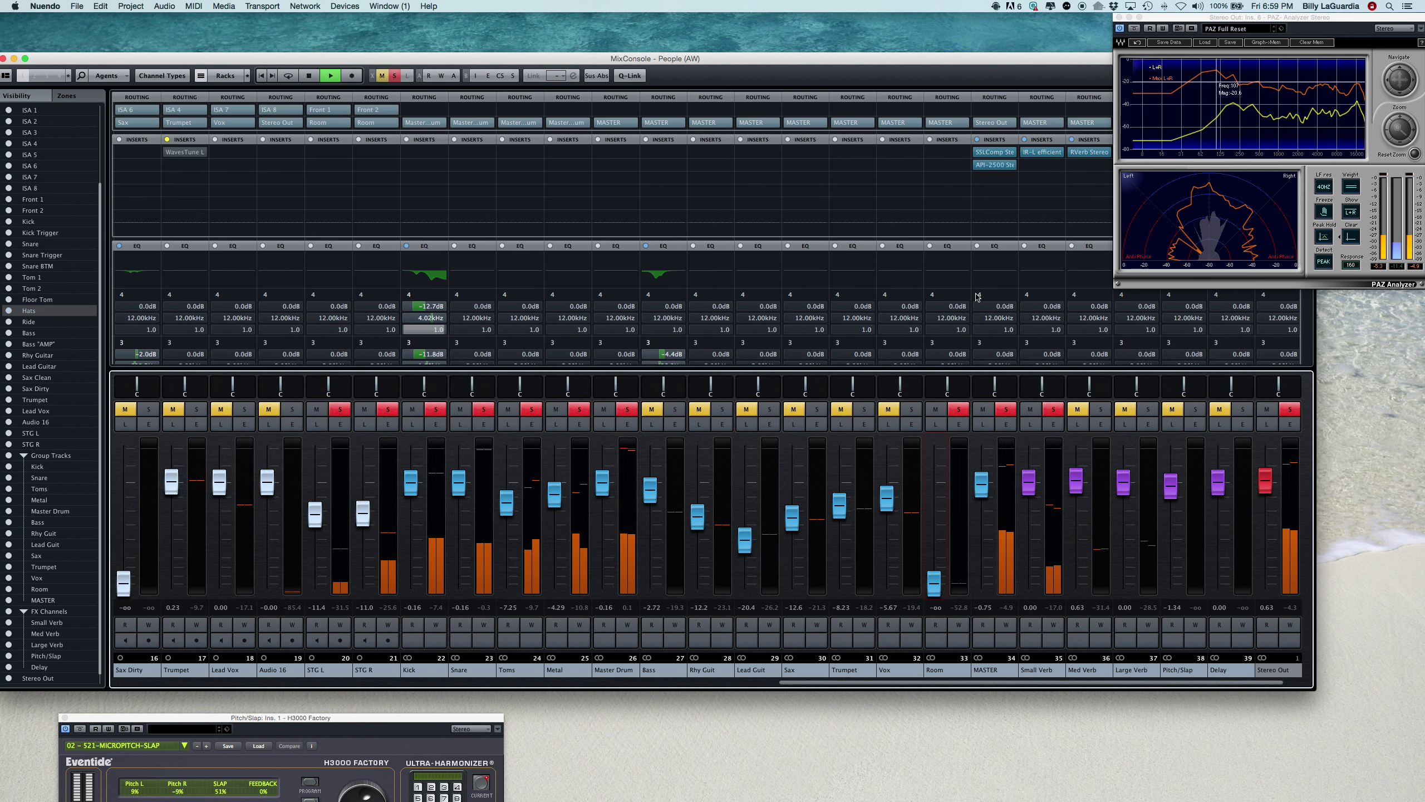
left_click(993, 152)
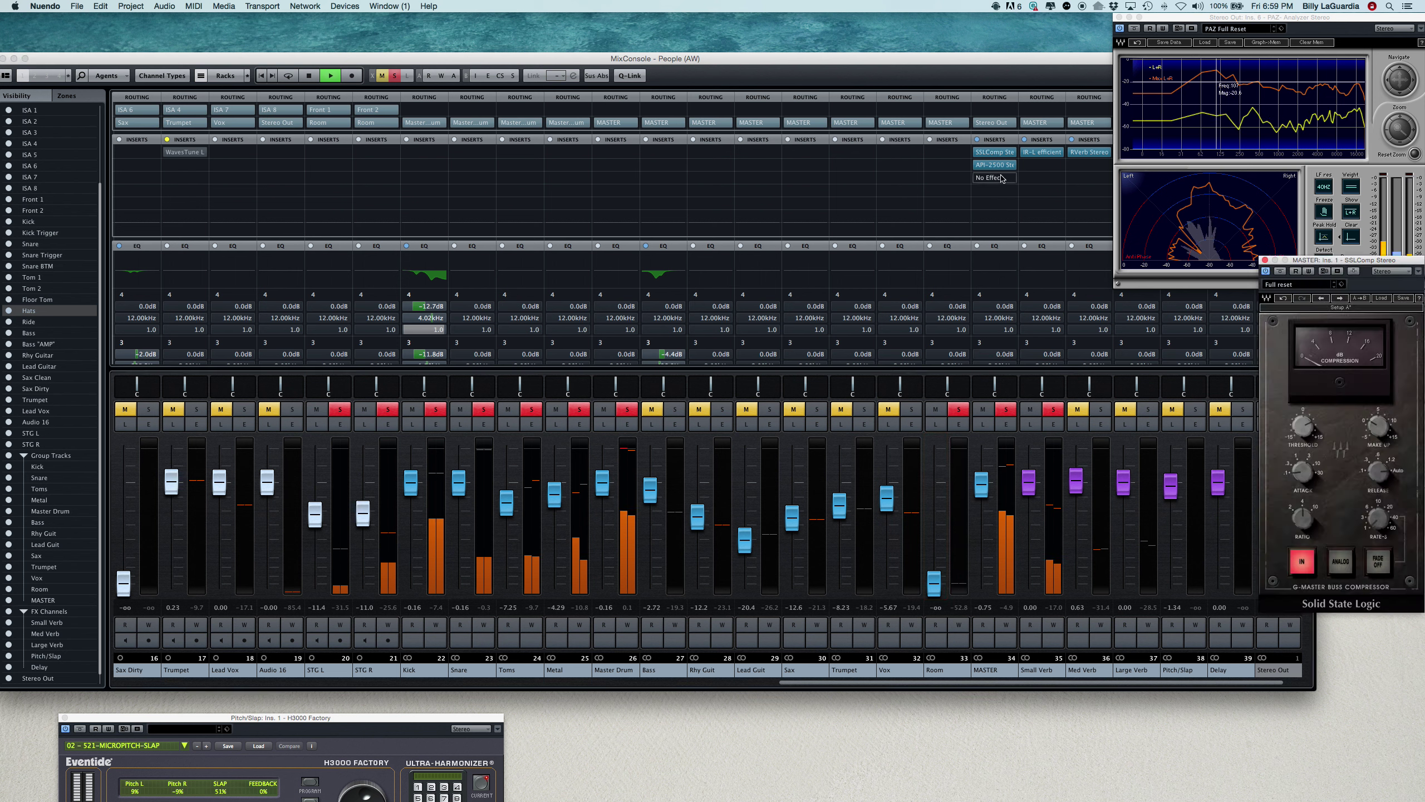
left_click(1000, 170)
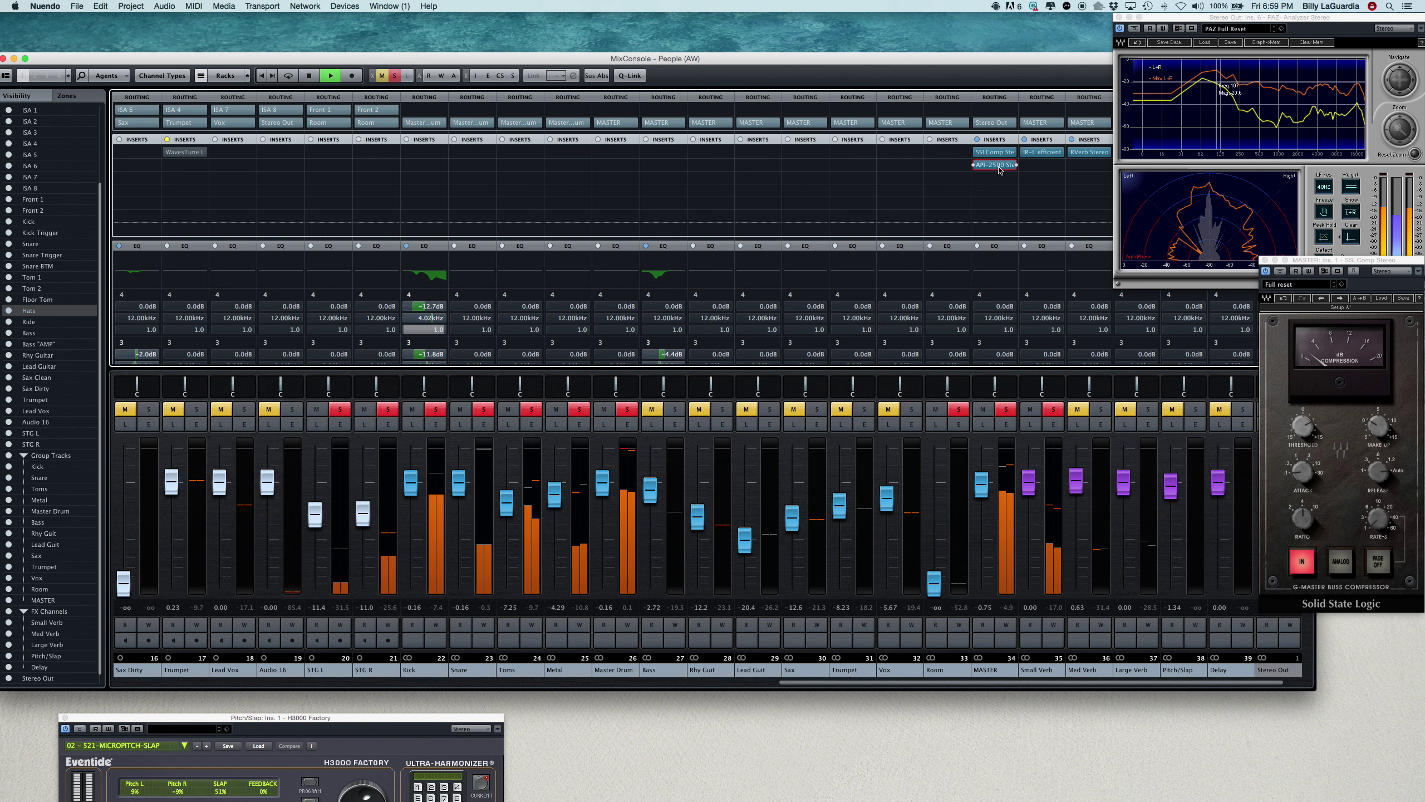
left_click(999, 166)
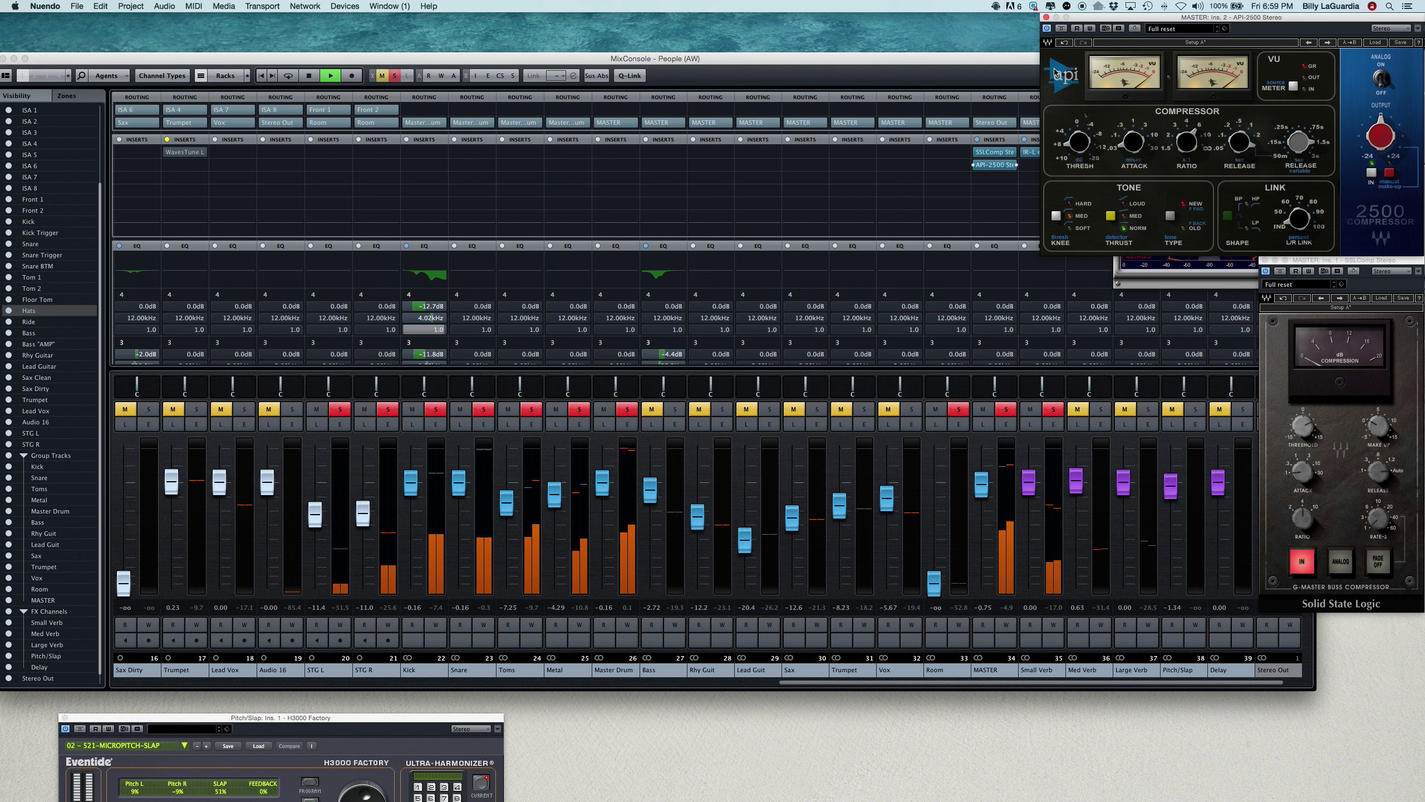
left_click(1046, 18)
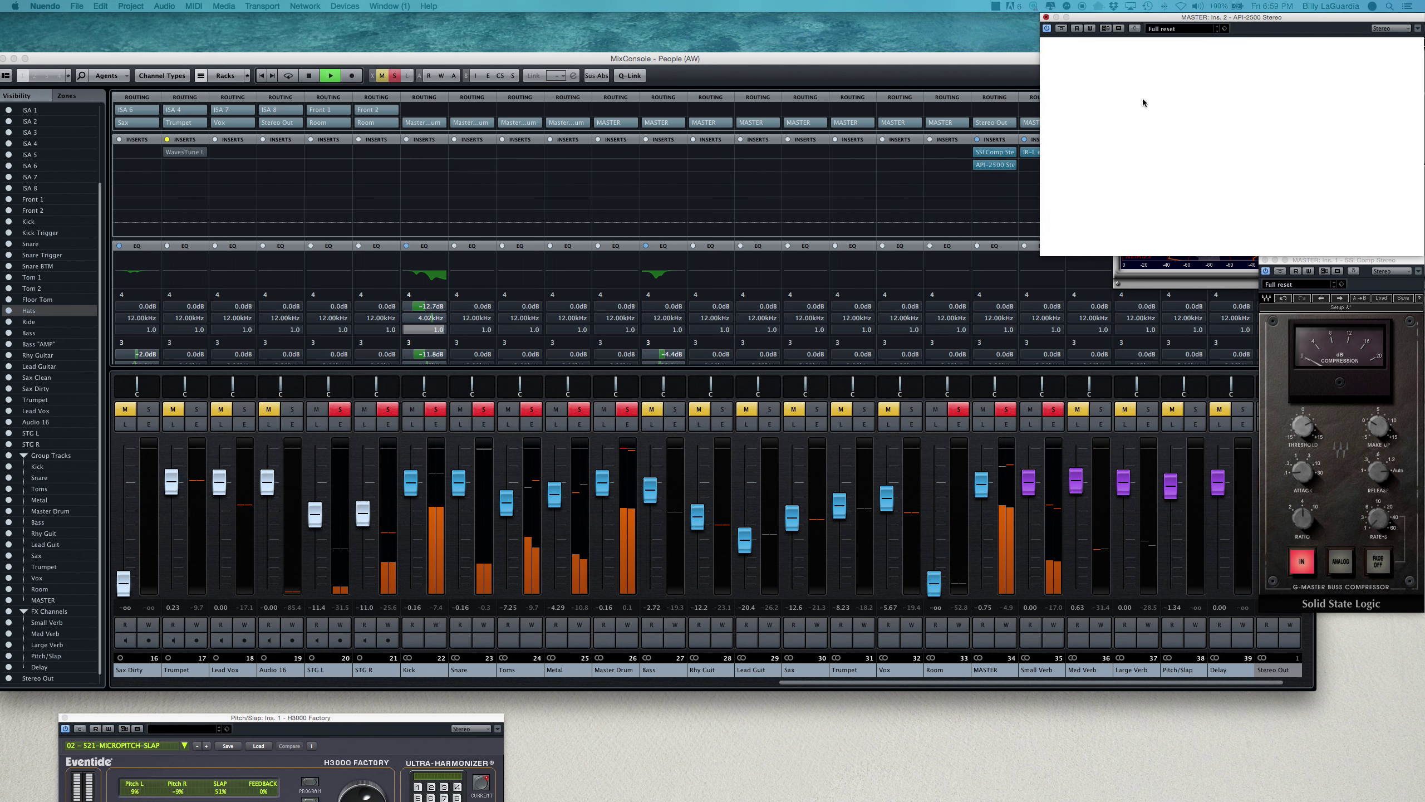
left_click(1265, 261)
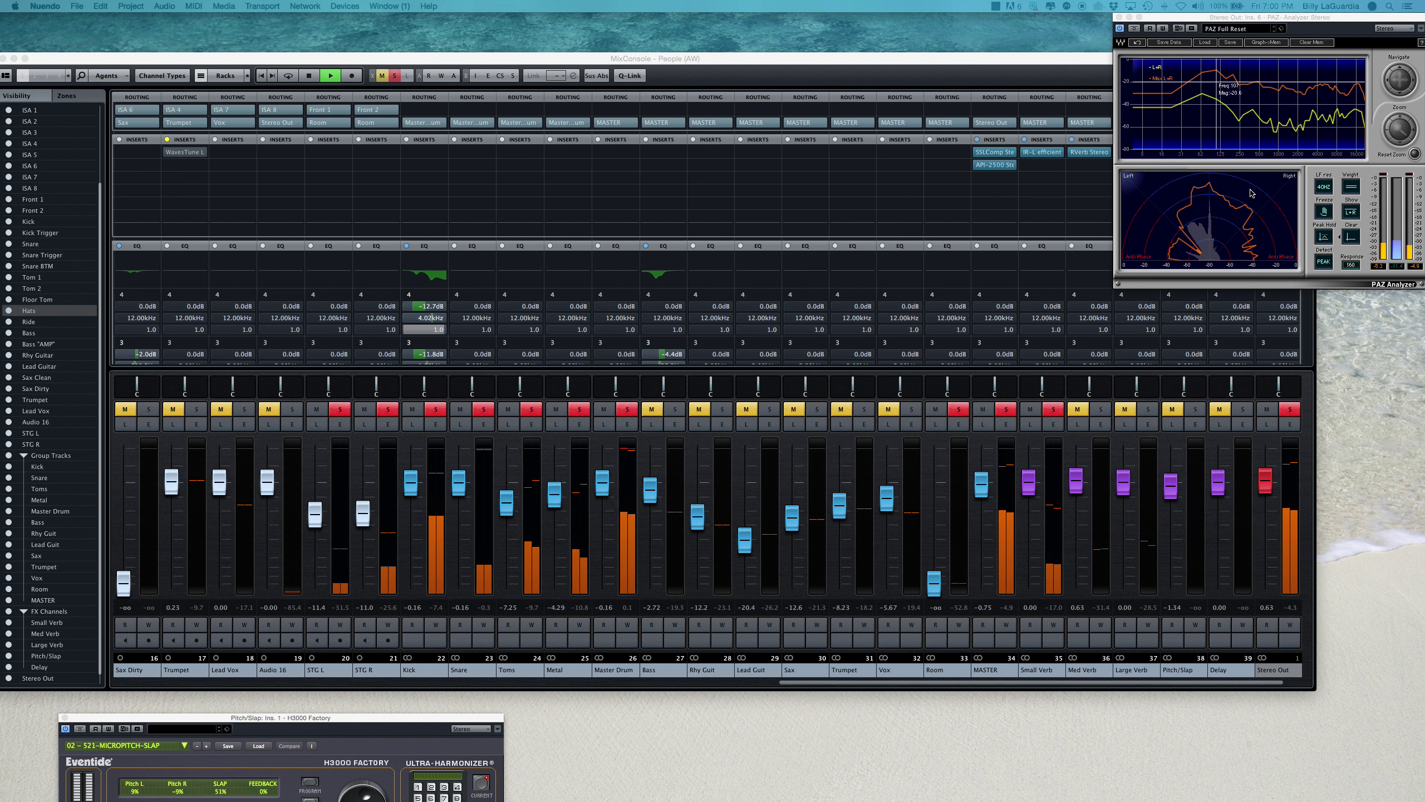
Clear the PAZ Analyzer's maximum reading, watch the drum mix's spectrum and stereo image, and stop playback.
left_click(1311, 44)
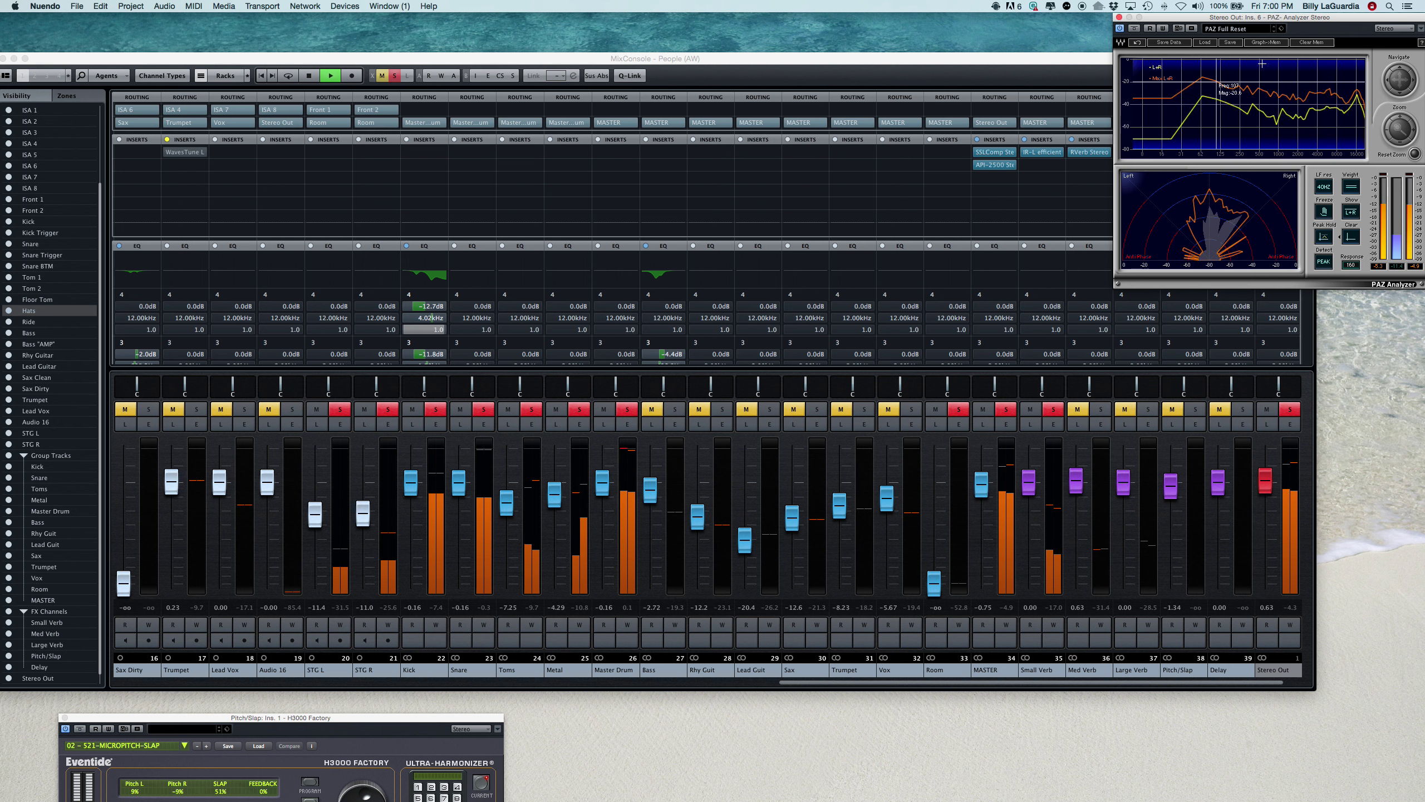
key("space")
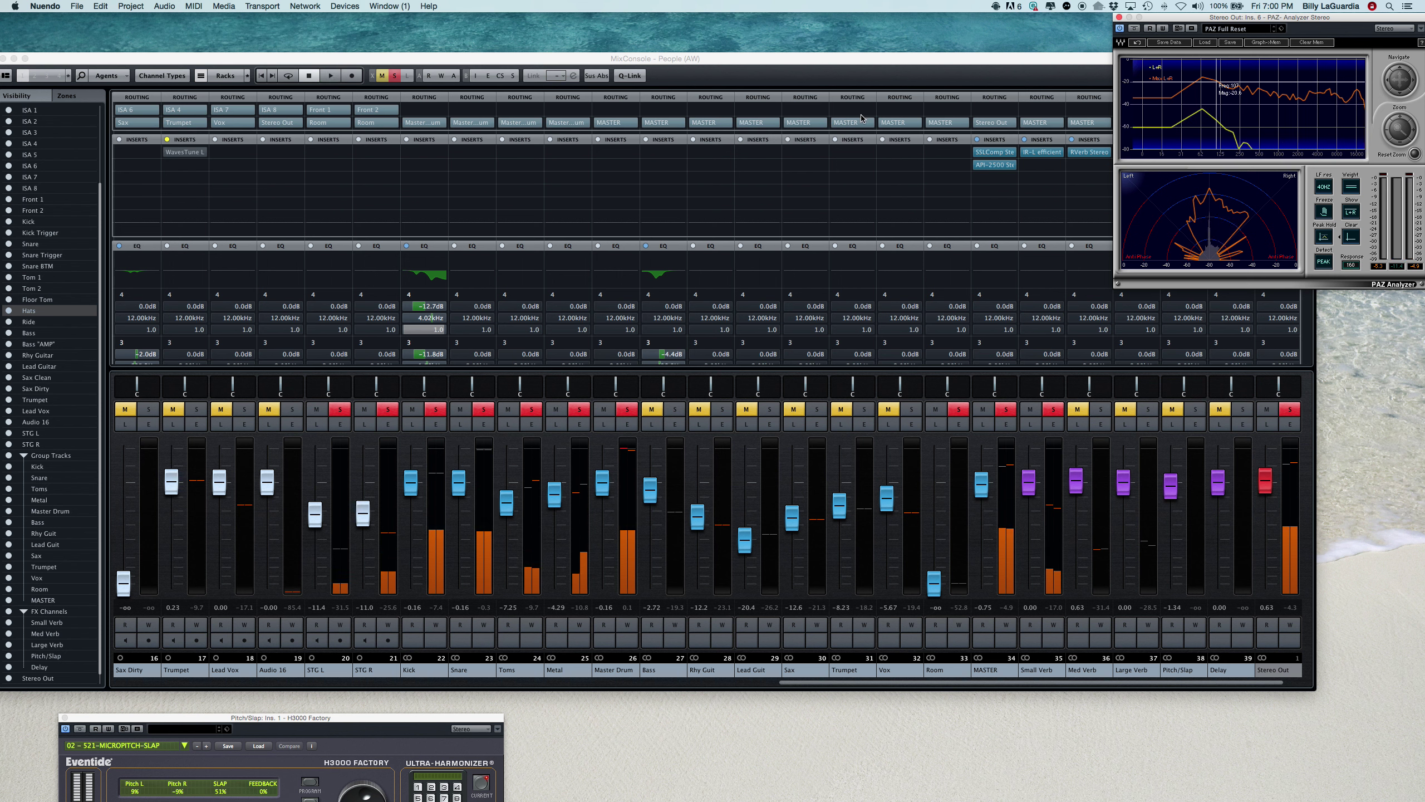